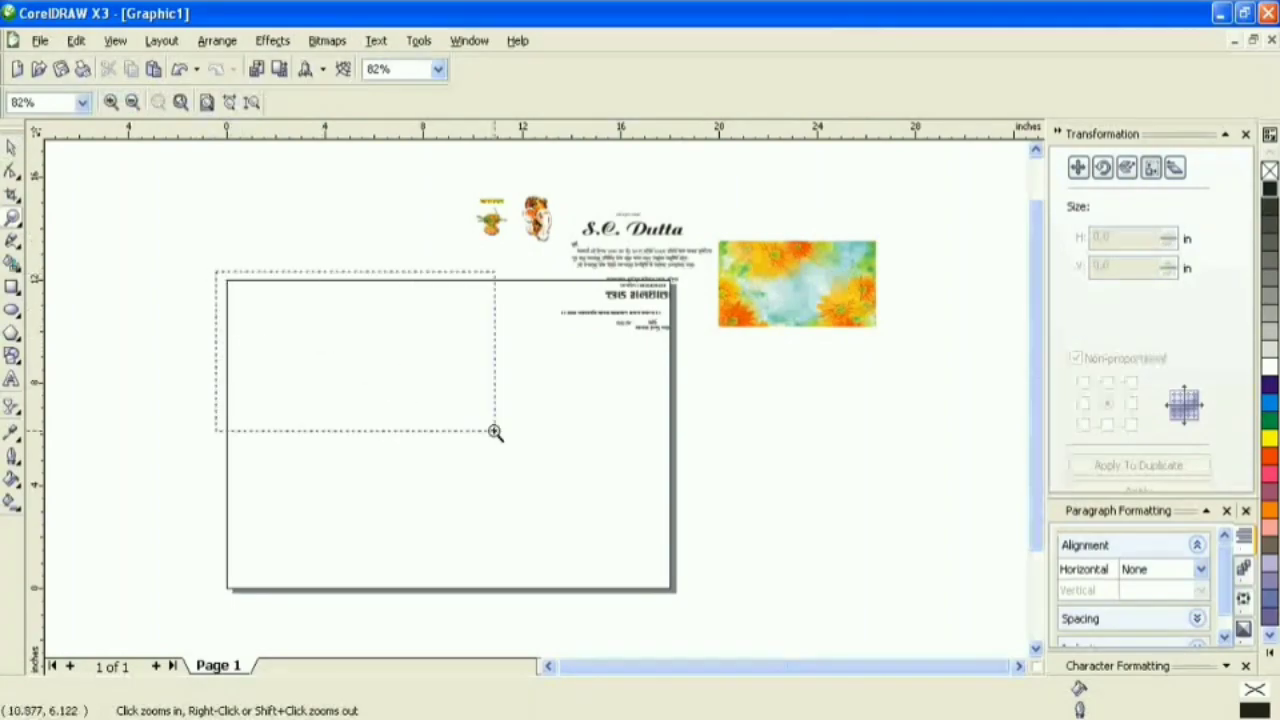
# - Draw a rectangle 6.5 inches wide and 4.3 inches high and place it in the page's upper-left area
pyautogui.click(12, 287)
pyautogui.moveTo(232, 209); pyautogui.dragTo(539, 441)
pyautogui.click(12, 150)
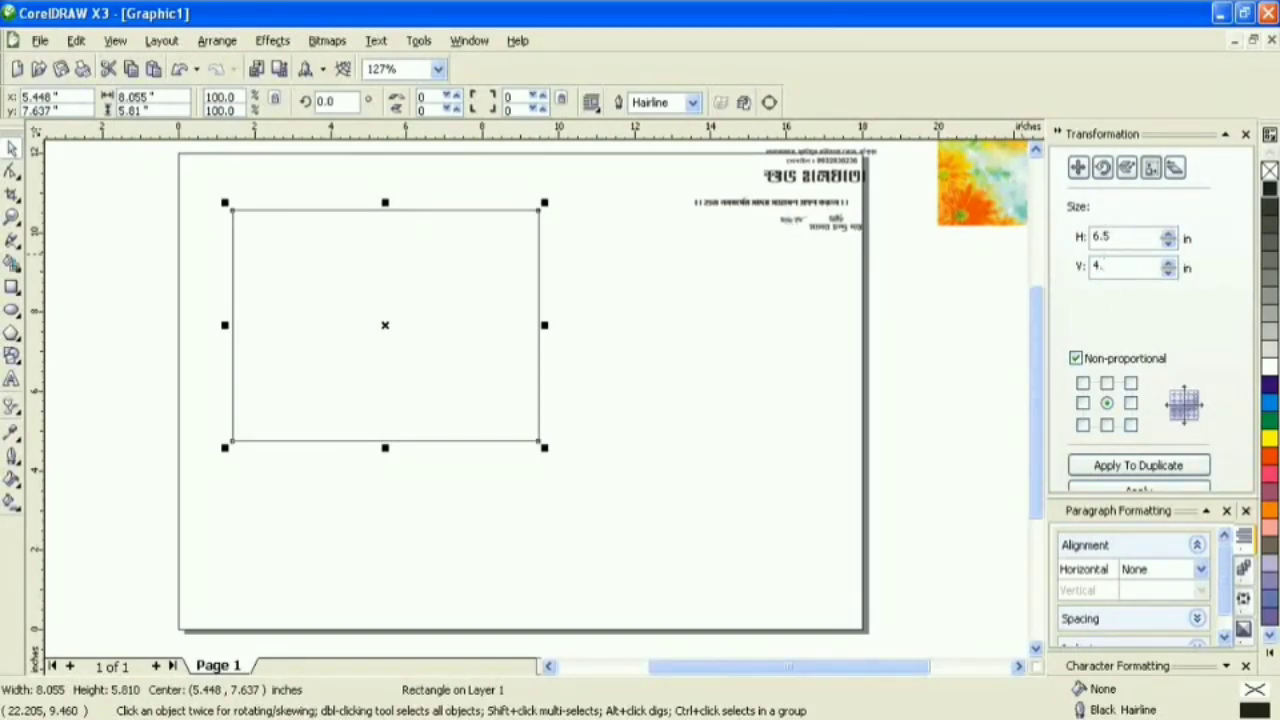
pyautogui.press('Return')
pyautogui.moveTo(385, 330); pyautogui.dragTo(333, 260)
# - Place a horizontal guideline on the rectangle's top edge and a vertical guideline on its left edge
pyautogui.click(12, 216)
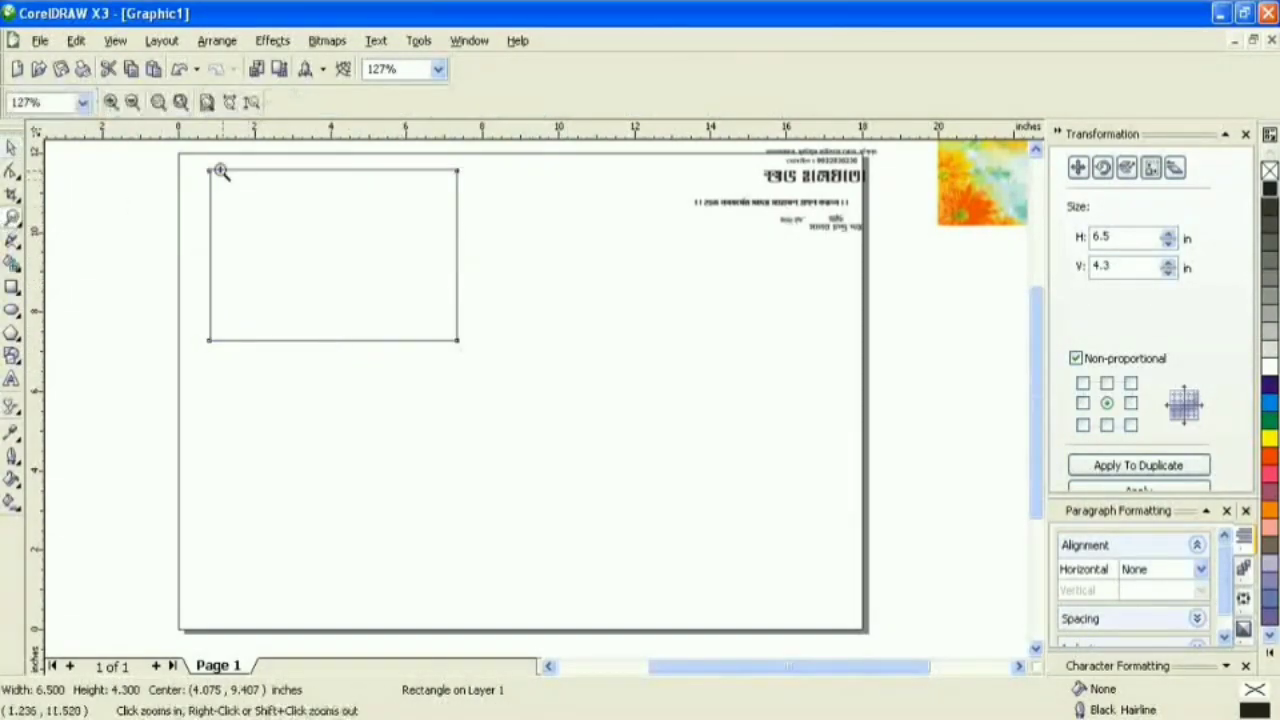
pyautogui.click(206, 168)
pyautogui.click(284, 213)
pyautogui.moveTo(385, 130); pyautogui.dragTo(391, 228)
pyautogui.moveTo(39, 280); pyautogui.dragTo(316, 405)
pyautogui.rightClick(358, 403)
pyautogui.rightClick(358, 403)
# - Place a horizontal guideline on the rectangle's bottom edge and a vertical guideline on its right edge
pyautogui.moveTo(434, 329); pyautogui.dragTo(472, 359)
pyautogui.moveTo(562, 327); pyautogui.dragTo(616, 355)
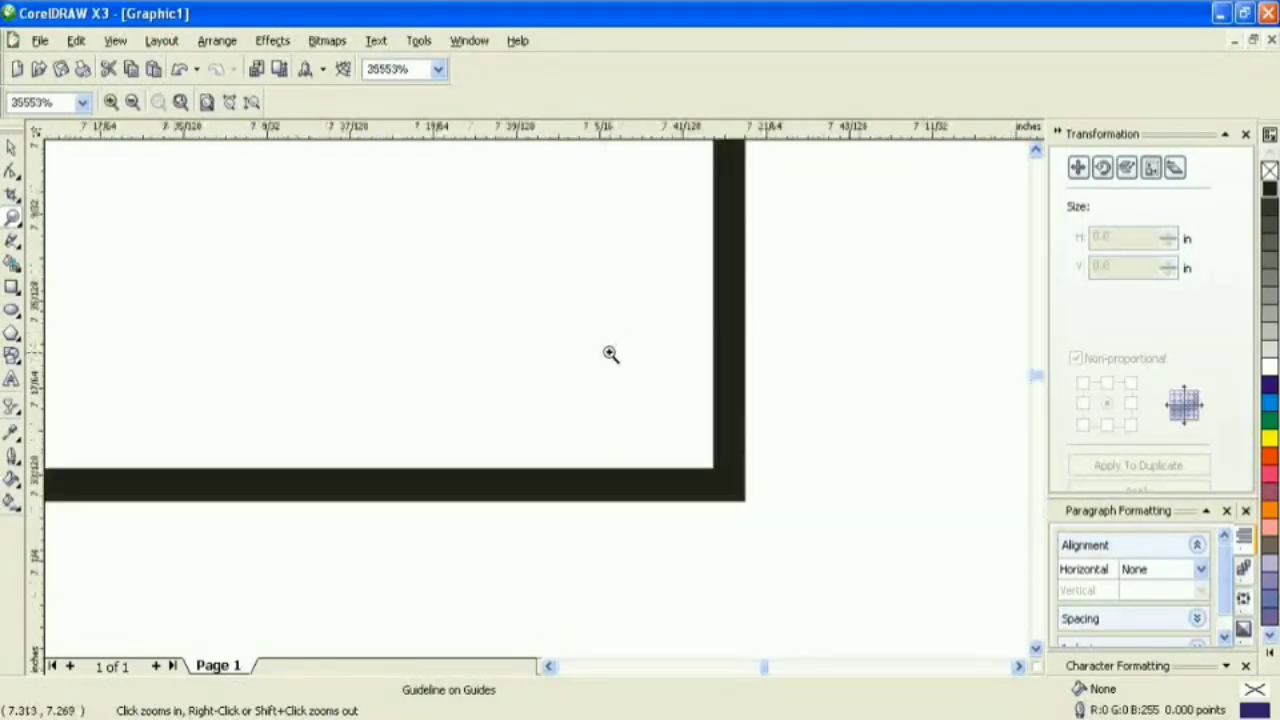
pyautogui.moveTo(604, 131); pyautogui.dragTo(580, 489)
pyautogui.moveTo(40, 323); pyautogui.dragTo(733, 352)
pyautogui.rightClick(580, 289)
pyautogui.rightClick(580, 289)
pyautogui.moveTo(195, 157); pyautogui.dragTo(469, 357)
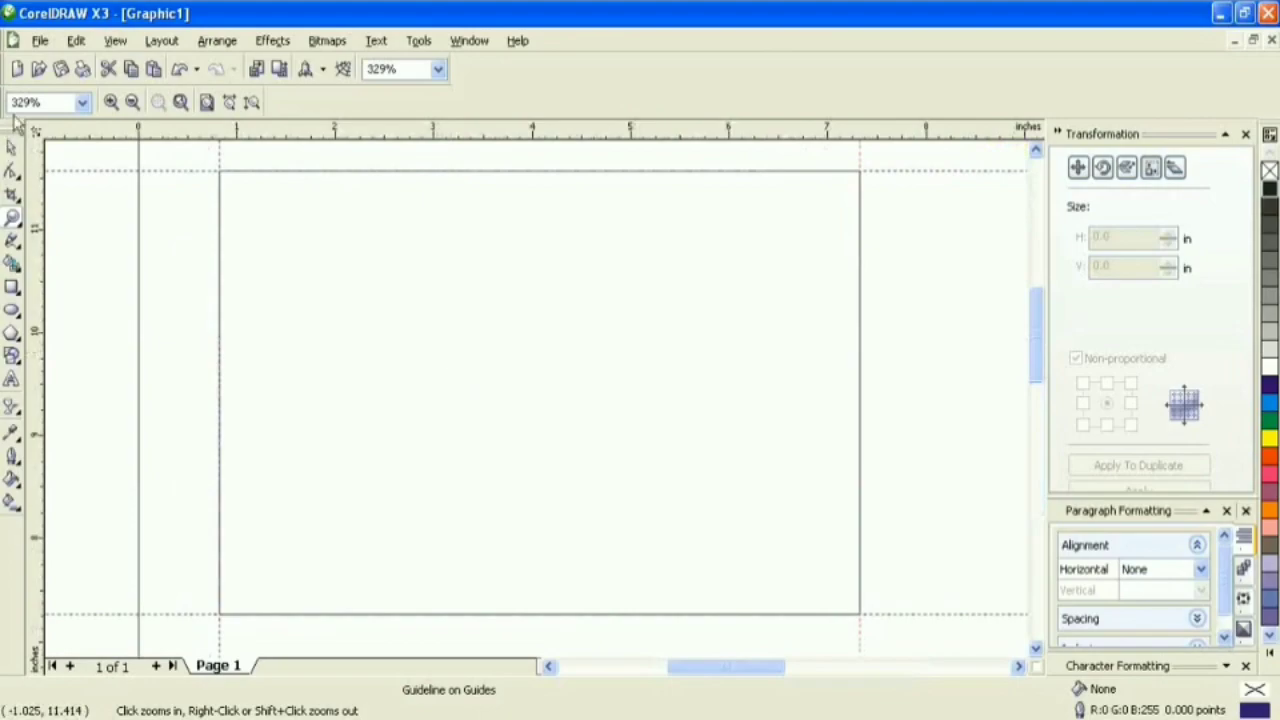
# - Give the rectangle a red outline 3 pt thick
pyautogui.click(11, 148)
pyautogui.click(262, 224)
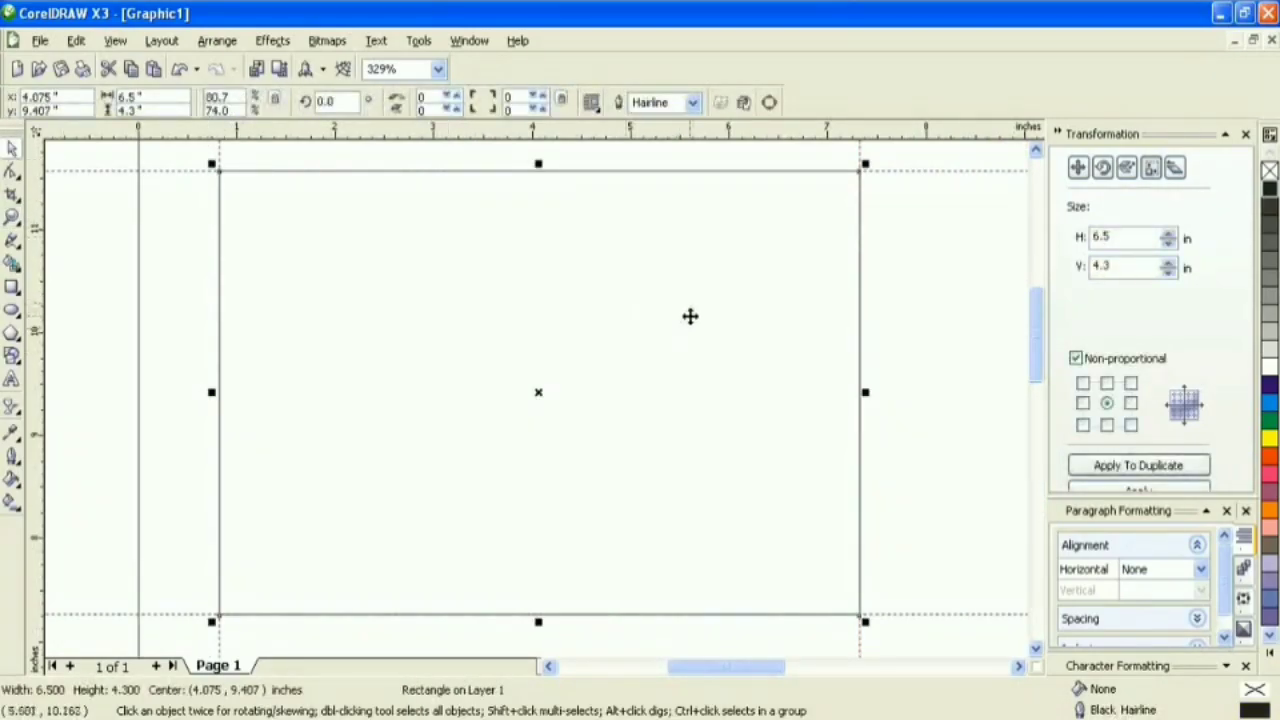
pyautogui.click(692, 102)
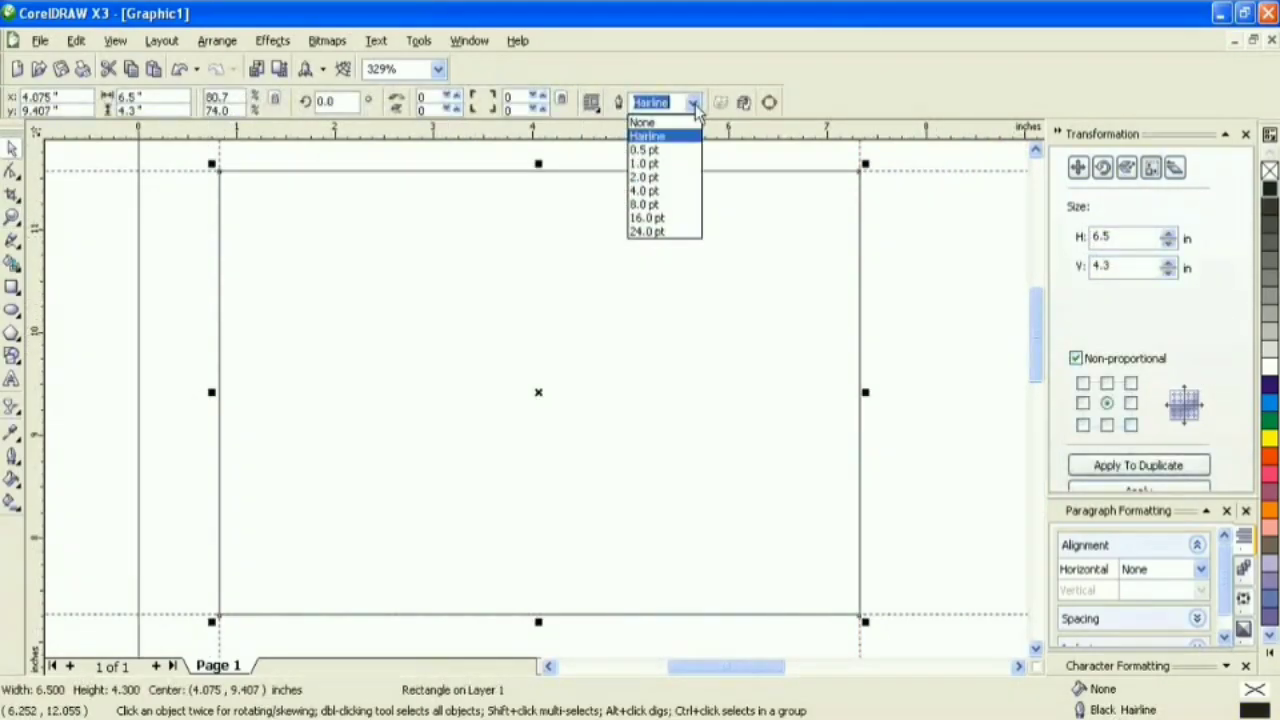
pyautogui.click(674, 178)
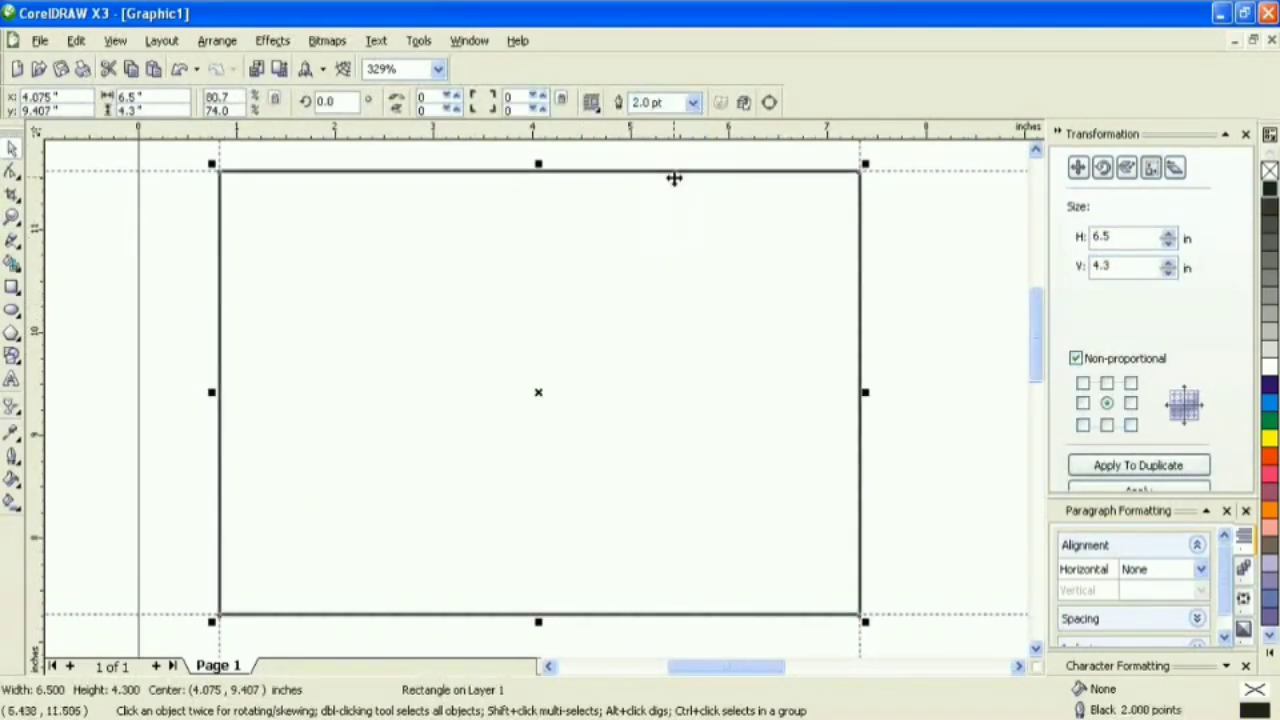
pyautogui.rightClick(1270, 458)
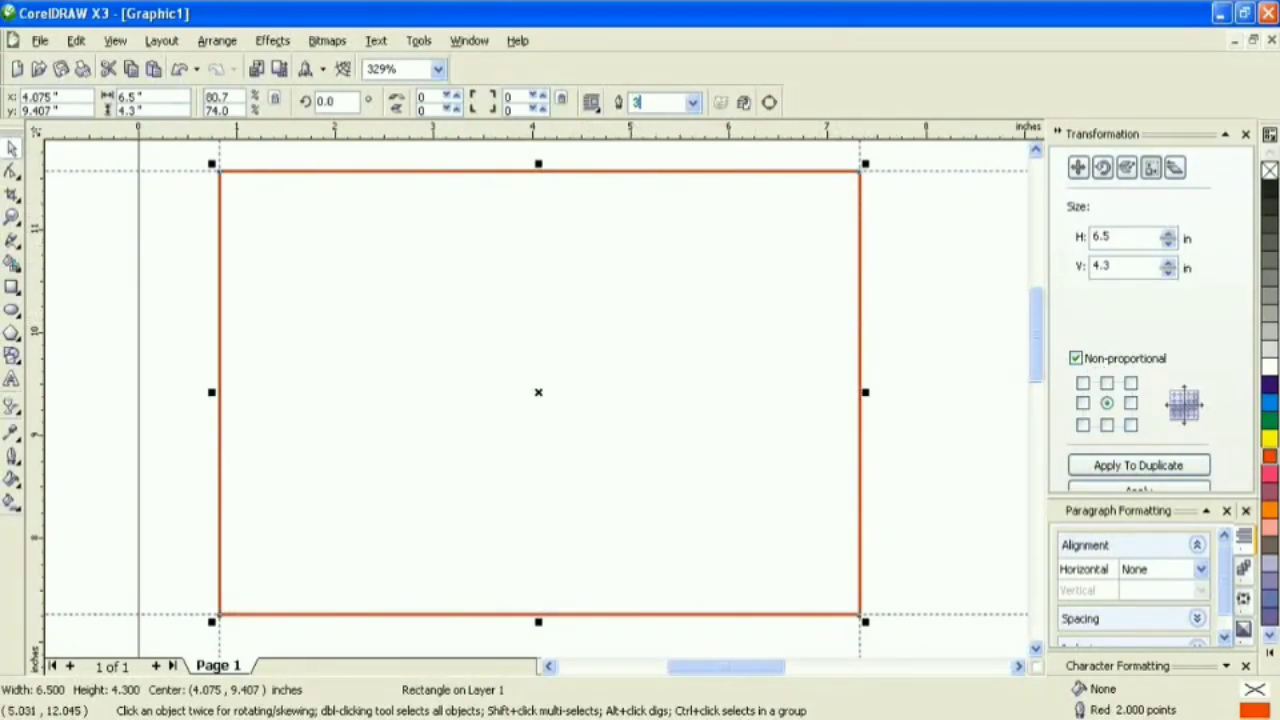
pyautogui.click(938, 253)
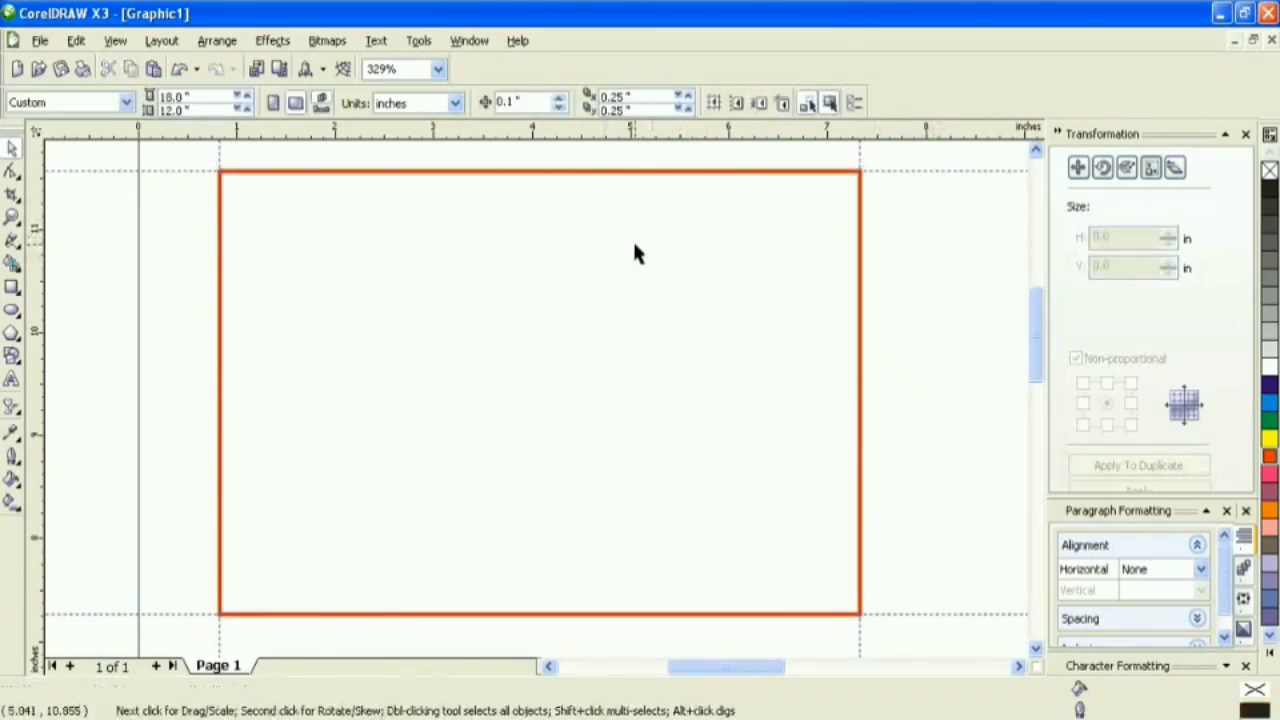
# - Fill the rectangle with a vertical linear fountain fill running from yellow at the bottom to white at the top
pyautogui.click(590, 237)
pyautogui.click(12, 503)
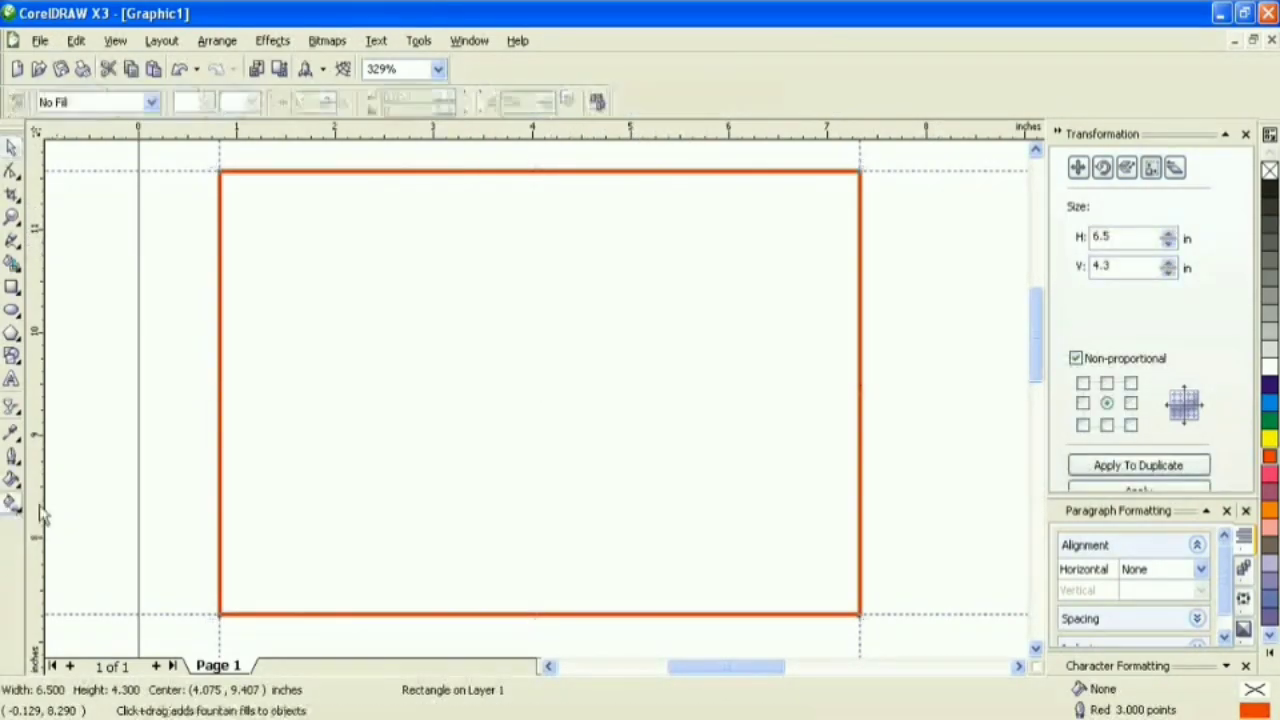
pyautogui.moveTo(523, 590); pyautogui.dragTo(552, 200)
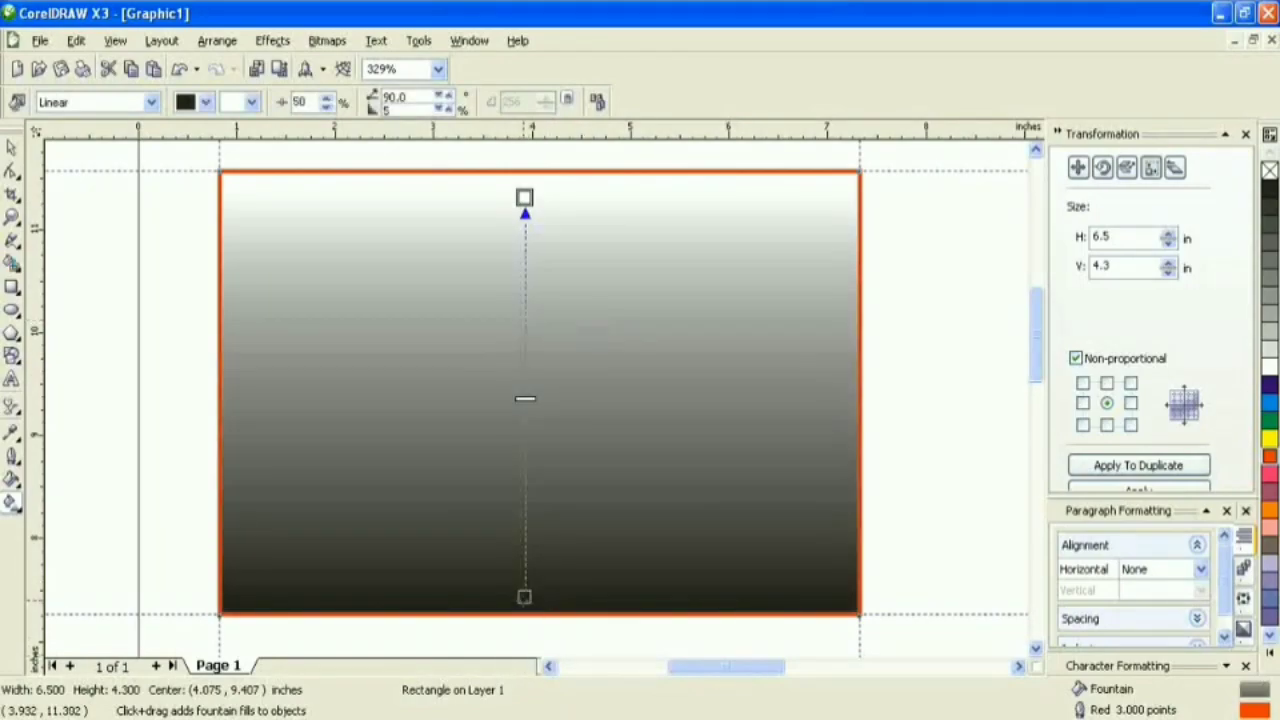
pyautogui.click(1268, 438)
pyautogui.moveTo(524, 198); pyautogui.dragTo(525, 234)
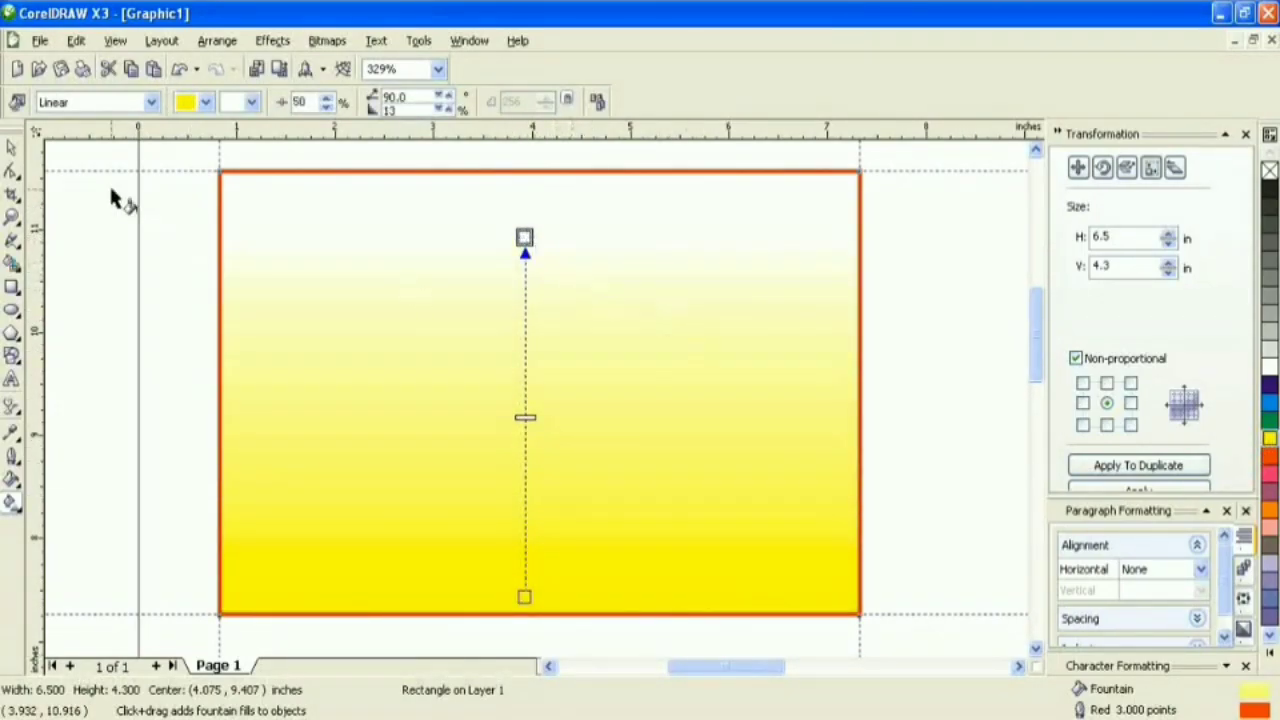
pyautogui.moveTo(524, 237); pyautogui.dragTo(524, 189)
# - Add a white colour node near the middle of the gradient and make the top node yellow
pyautogui.doubleClick(525, 379)
pyautogui.click(1268, 376)
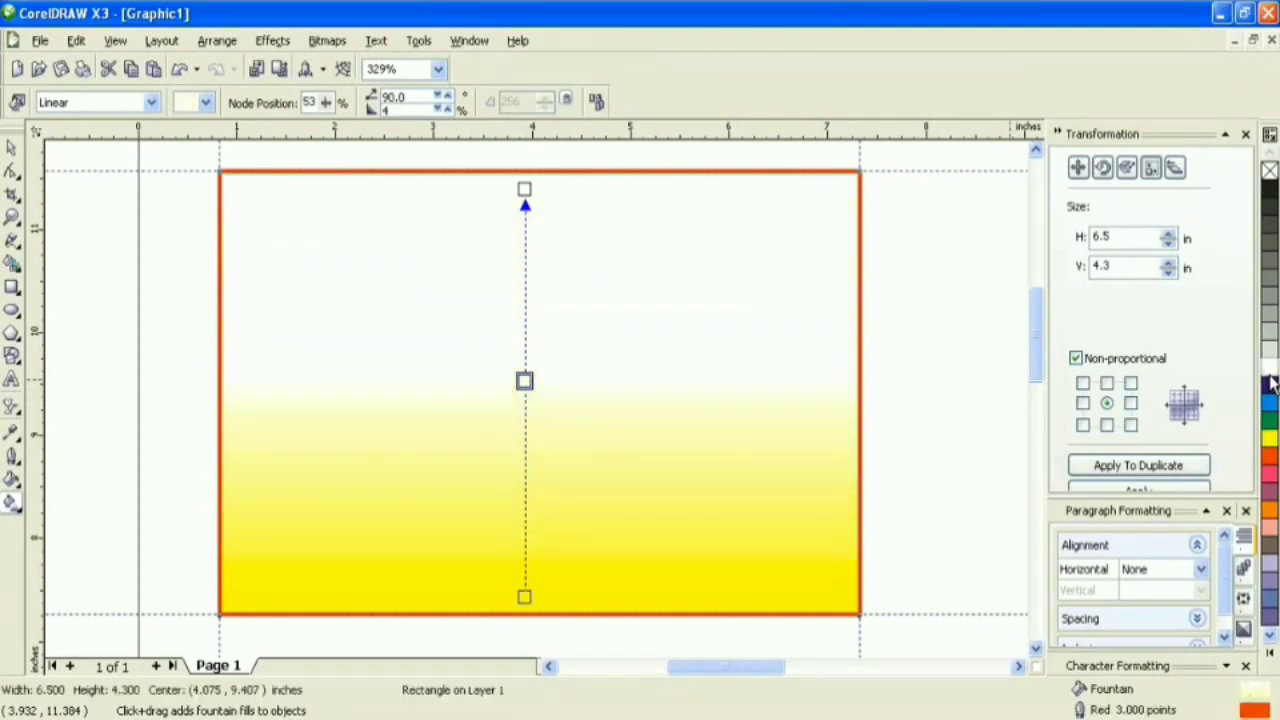
pyautogui.click(524, 189)
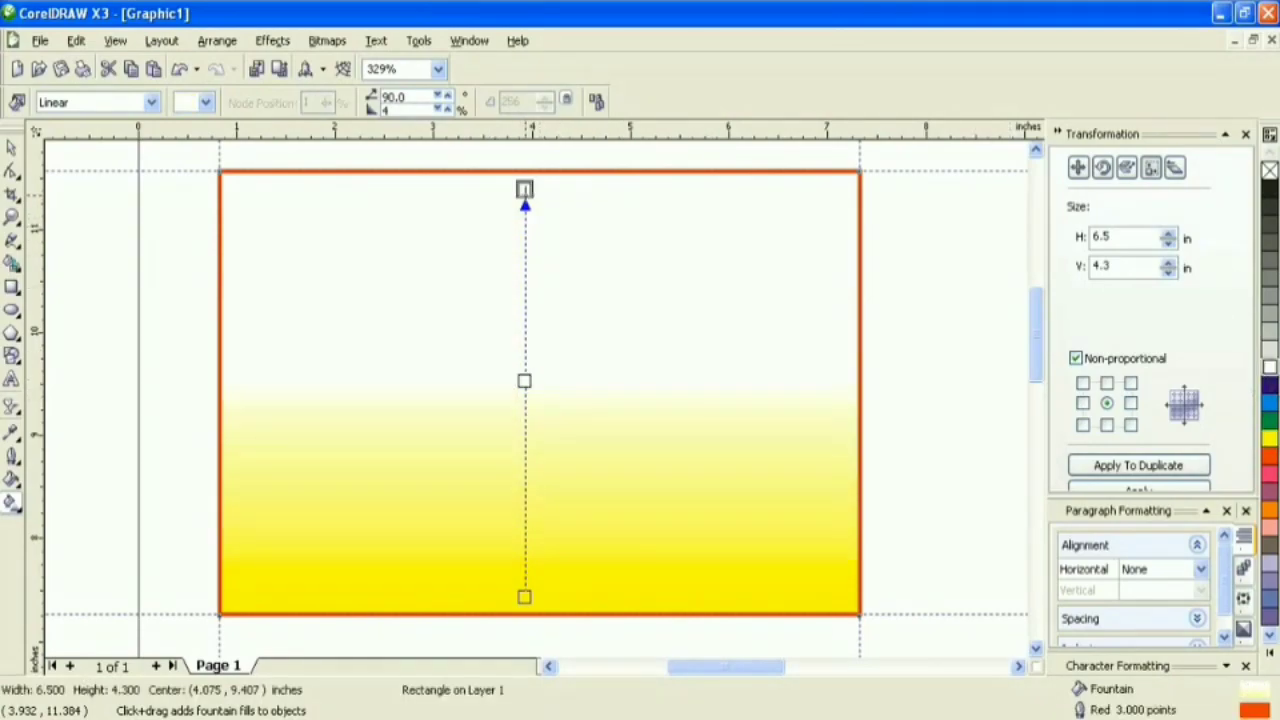
pyautogui.click(1270, 440)
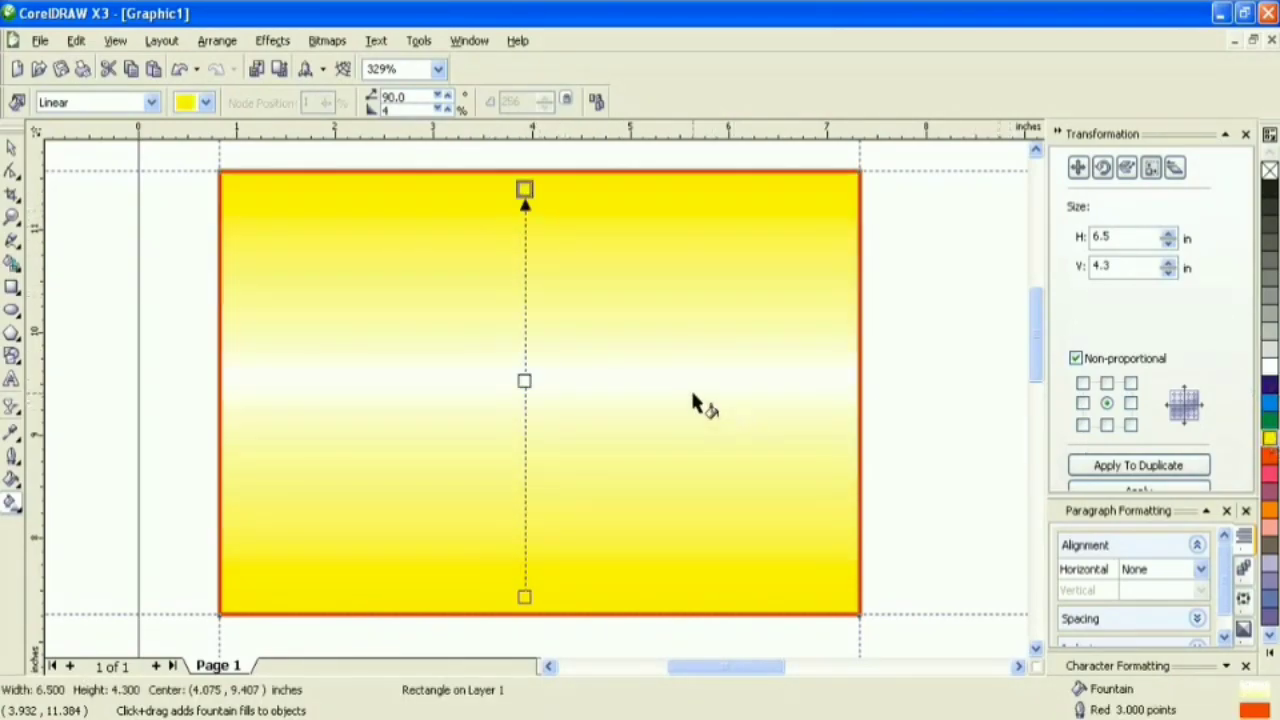
# - Widen the gradient's white band with white nodes above and below the middle one, and extend the top node to the rectangle's edge
pyautogui.doubleClick(525, 335)
pyautogui.click(1268, 376)
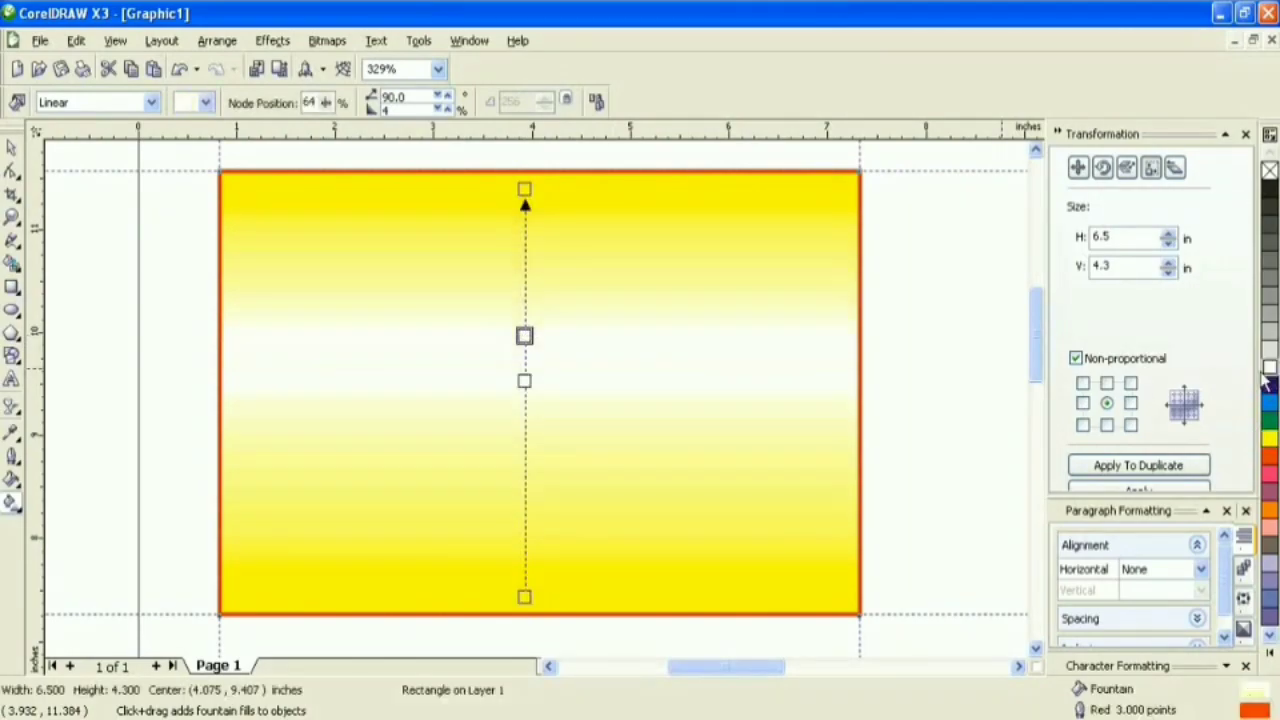
pyautogui.doubleClick(524, 433)
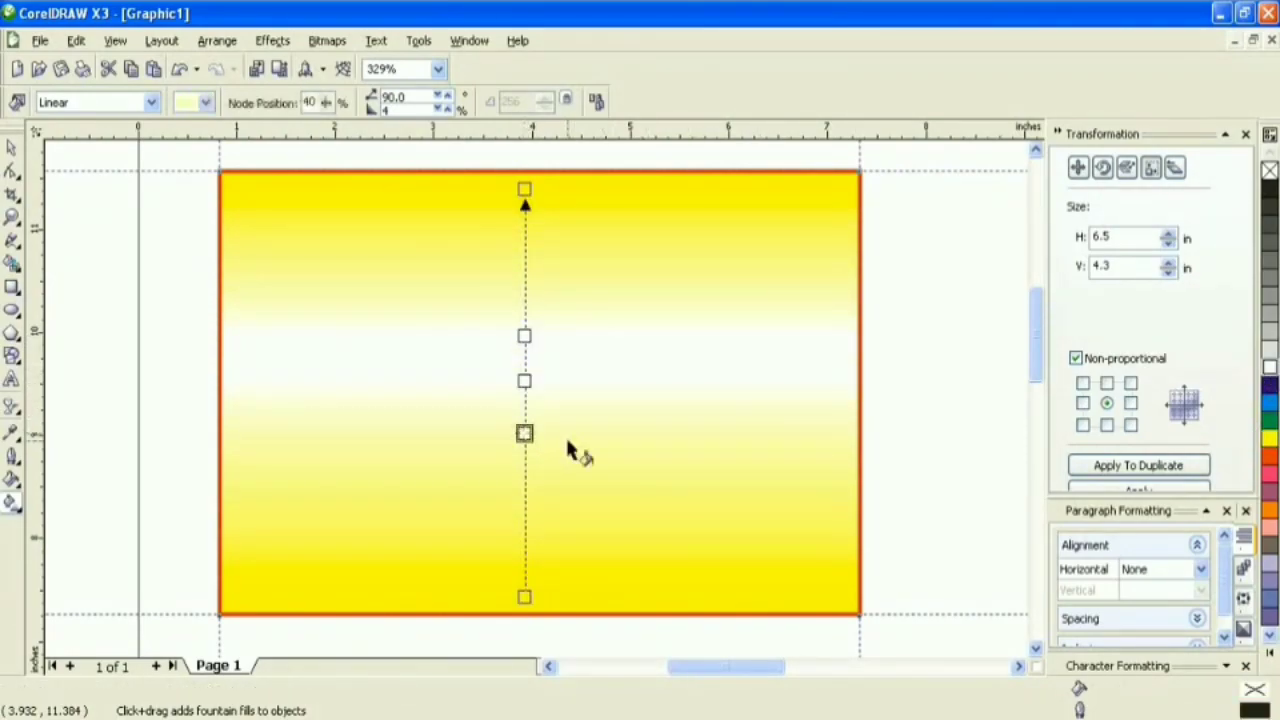
pyautogui.click(1270, 378)
pyautogui.moveTo(524, 335); pyautogui.dragTo(524, 290)
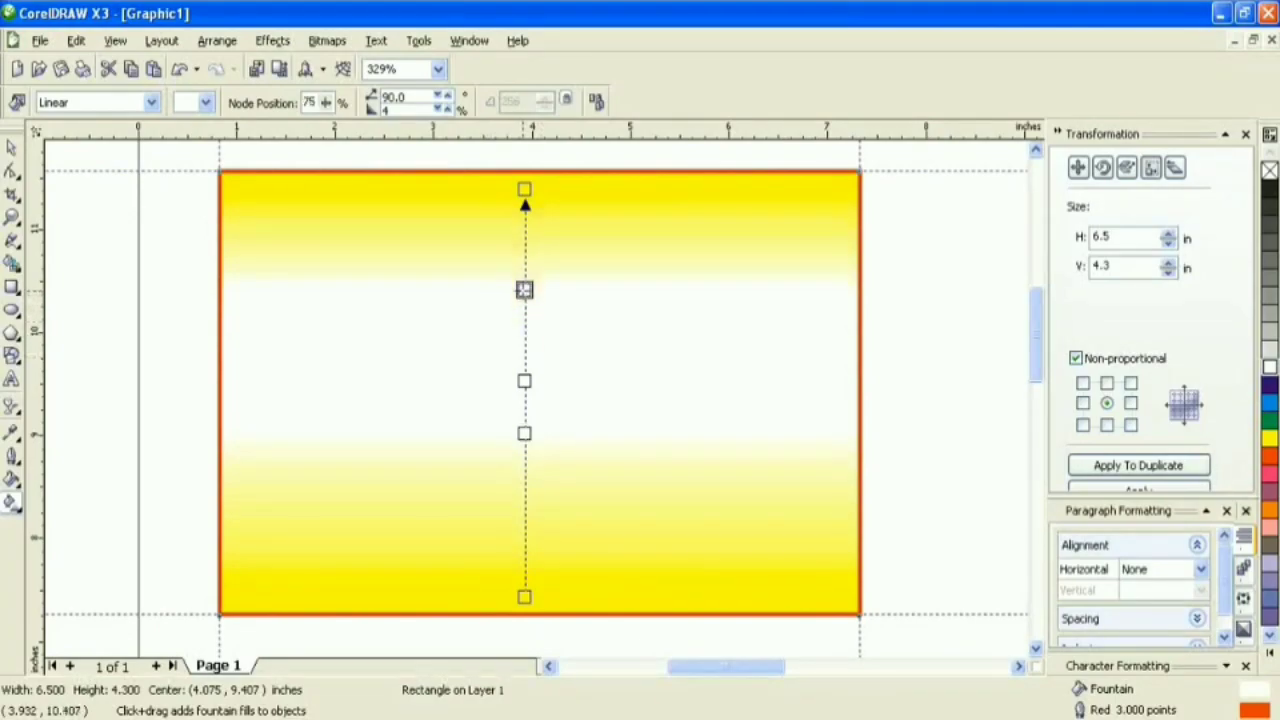
pyautogui.moveTo(524, 189); pyautogui.dragTo(524, 172)
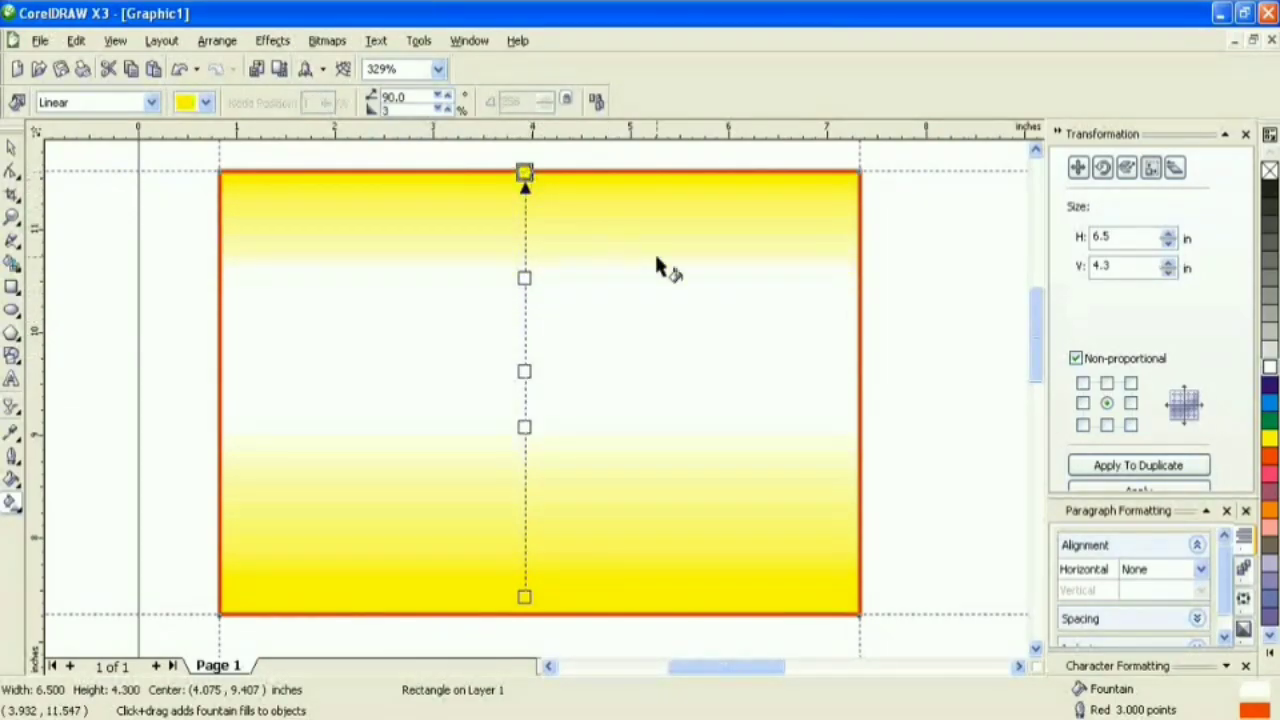
# - Create a smaller centred copy of the rectangle inside it, about 6.04 by 3.78 inches, with a 1 pt outline
pyautogui.click(11, 148)
pyautogui.click(108, 247)
pyautogui.press('F3')
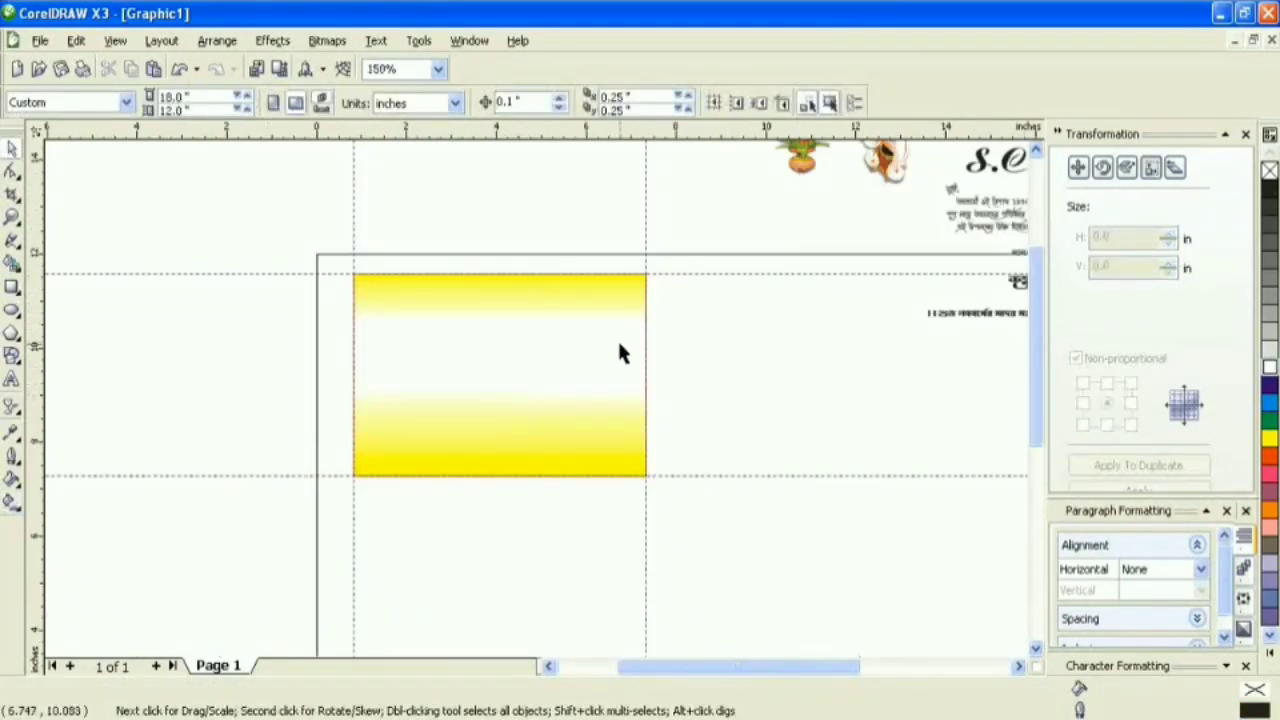
pyautogui.click(446, 369)
pyautogui.hotkey('shift', 'F2')
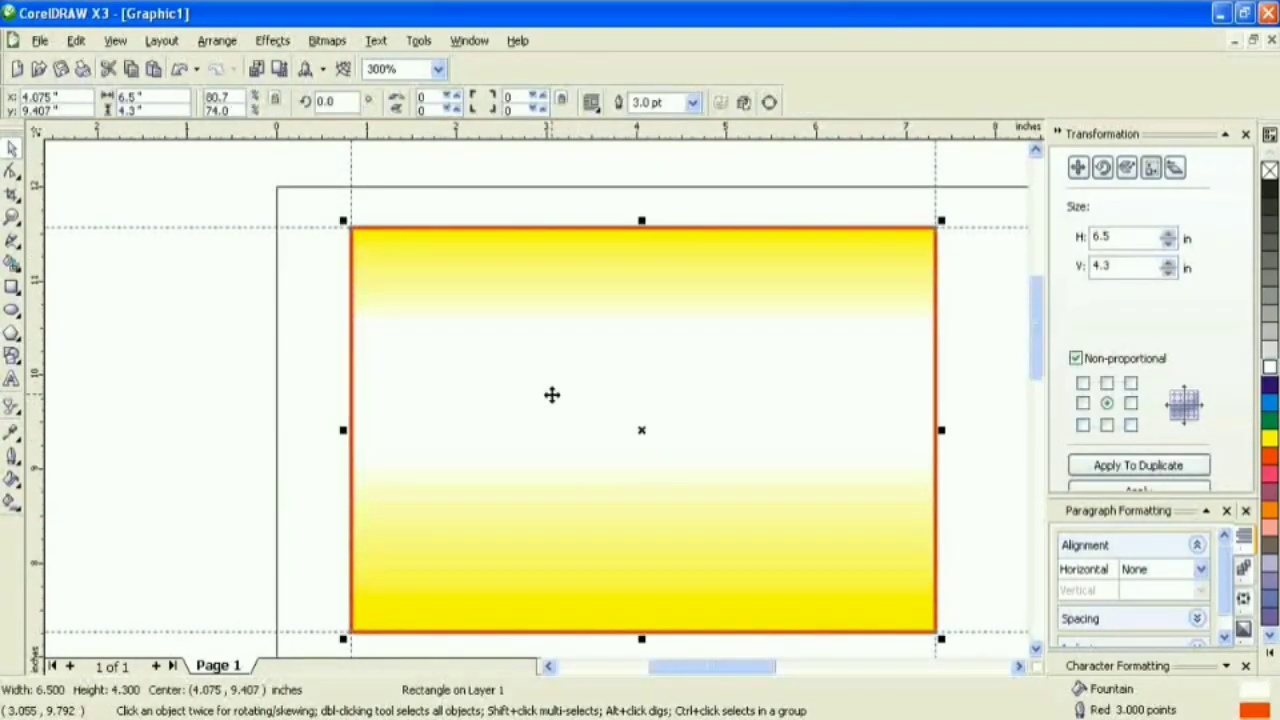
pyautogui.moveTo(940, 430); pyautogui.dragTo(918, 431)
pyautogui.moveTo(636, 229); pyautogui.dragTo(641, 245)
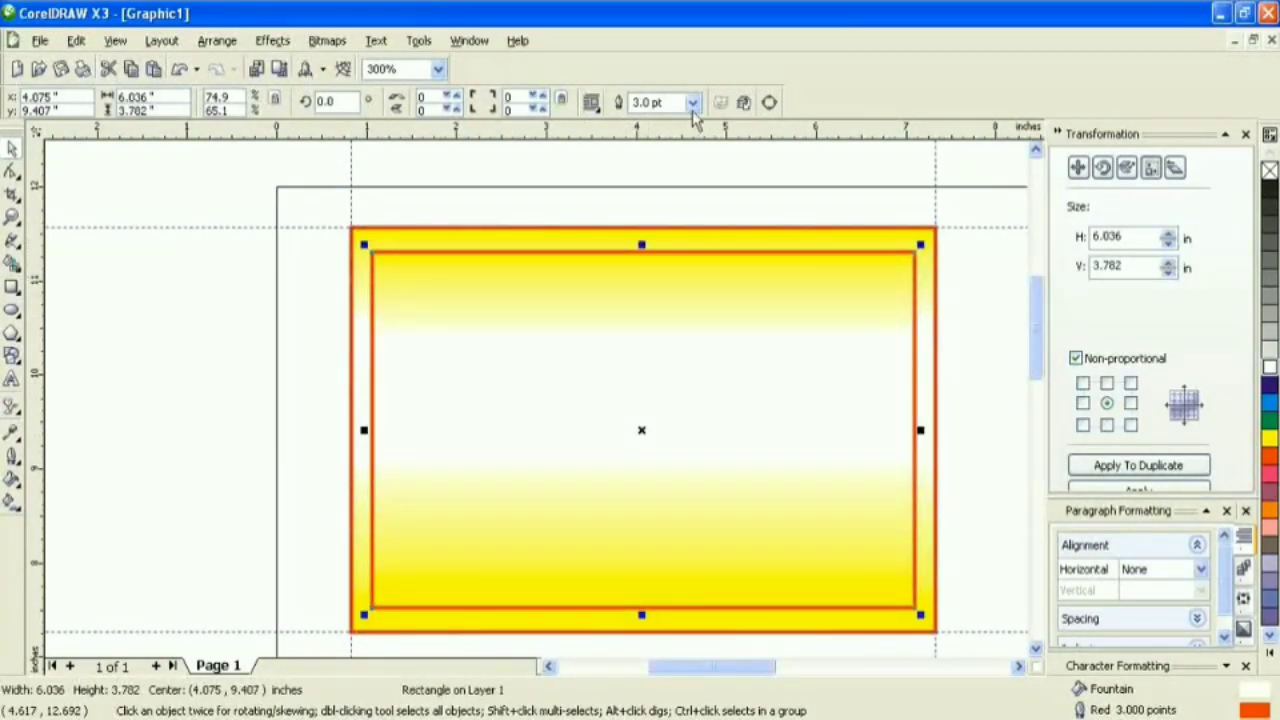
pyautogui.click(692, 103)
pyautogui.click(680, 165)
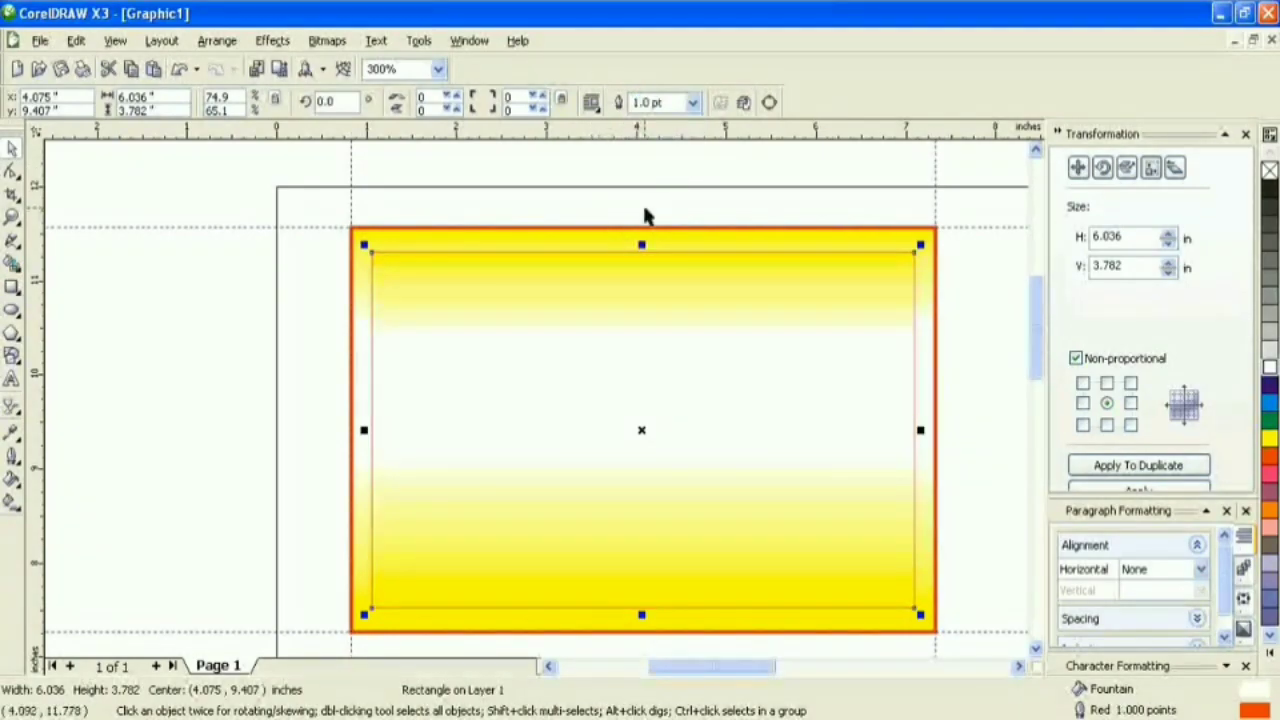
pyautogui.click(642, 212)
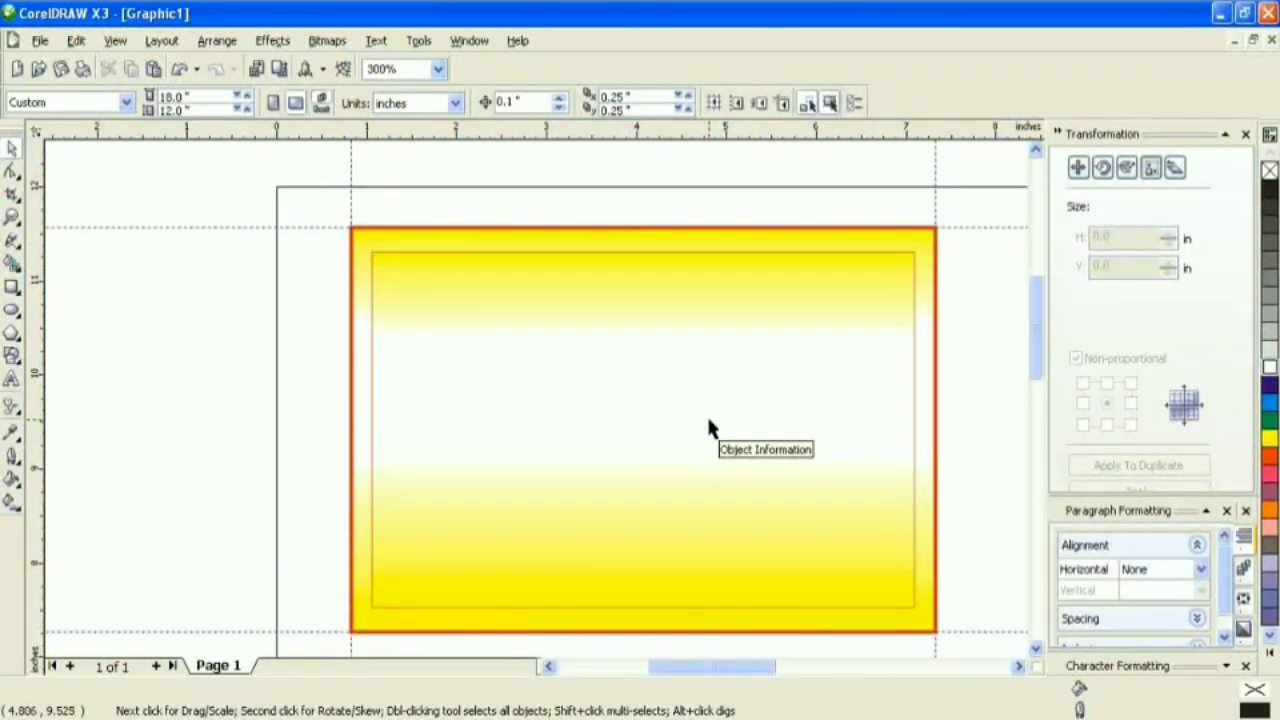
# - Insert the plain solid swastika from Character Art's Religion Part I set as a text symbol just left of the card
pyautogui.rightClick(1134, 717)
pyautogui.moveTo(1195, 568)
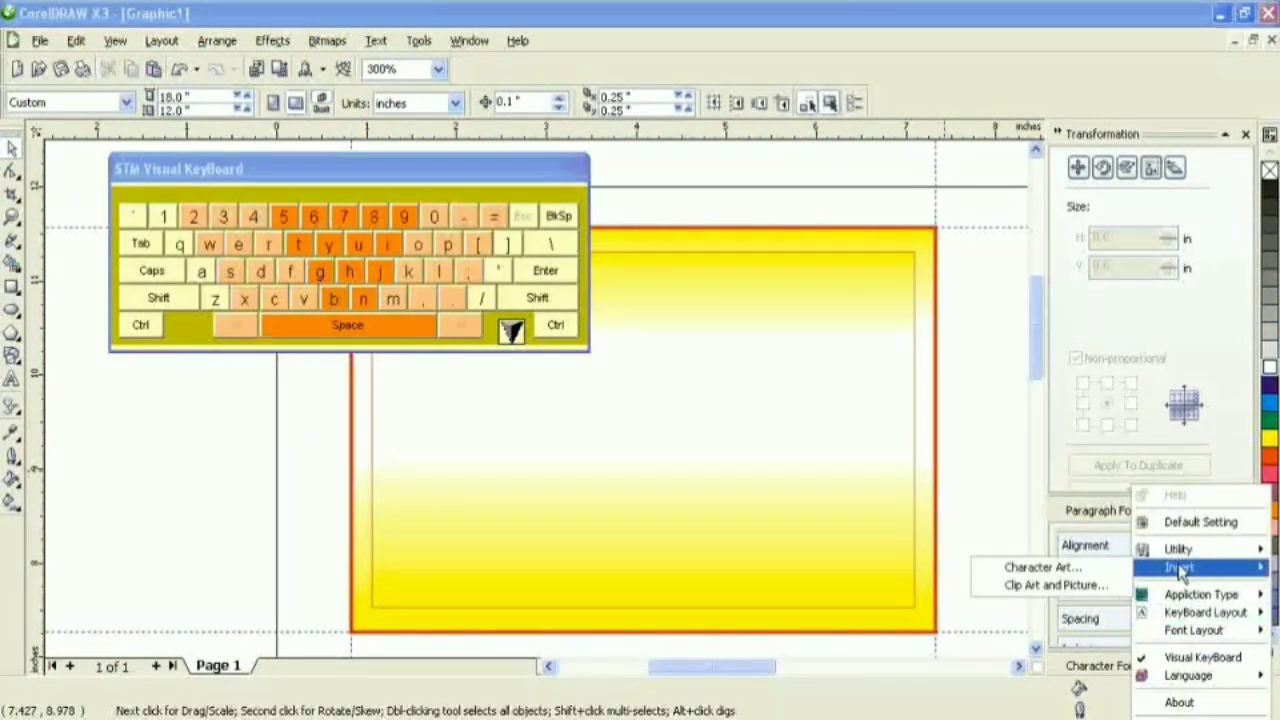
pyautogui.click(1043, 567)
pyautogui.click(338, 466)
pyautogui.click(367, 483)
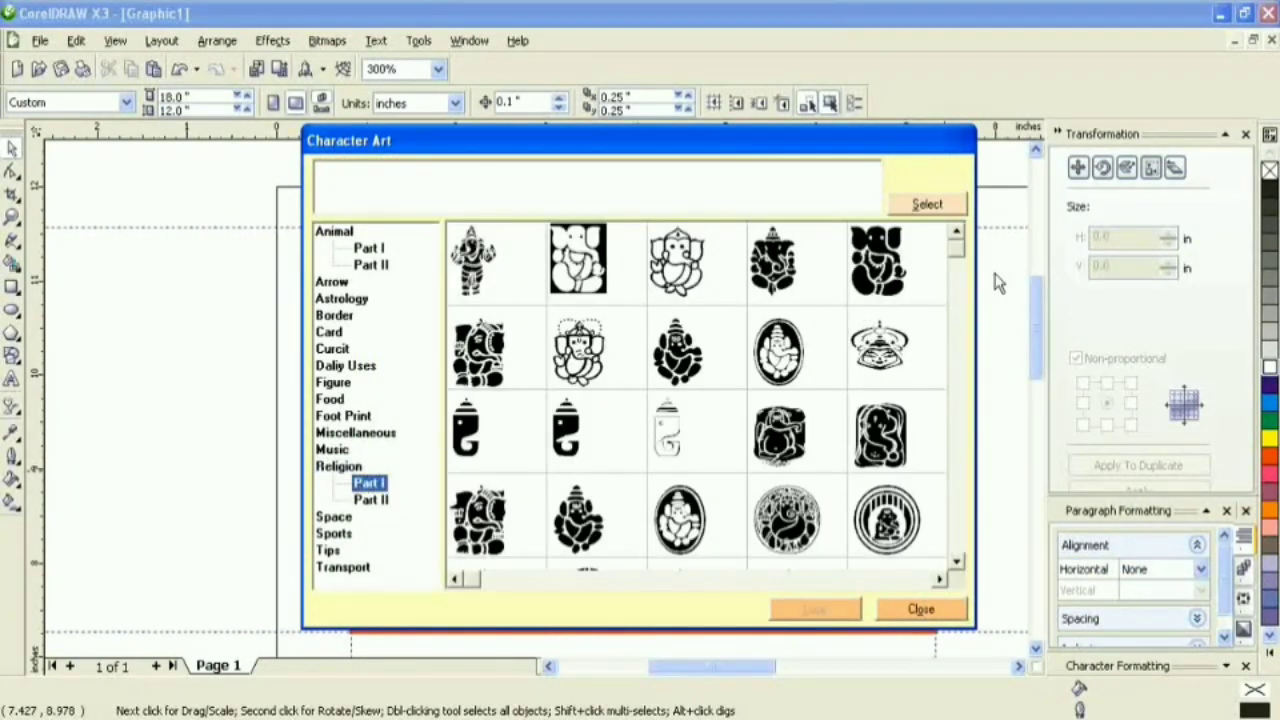
pyautogui.moveTo(953, 285); pyautogui.dragTo(956, 540)
pyautogui.click(495, 347)
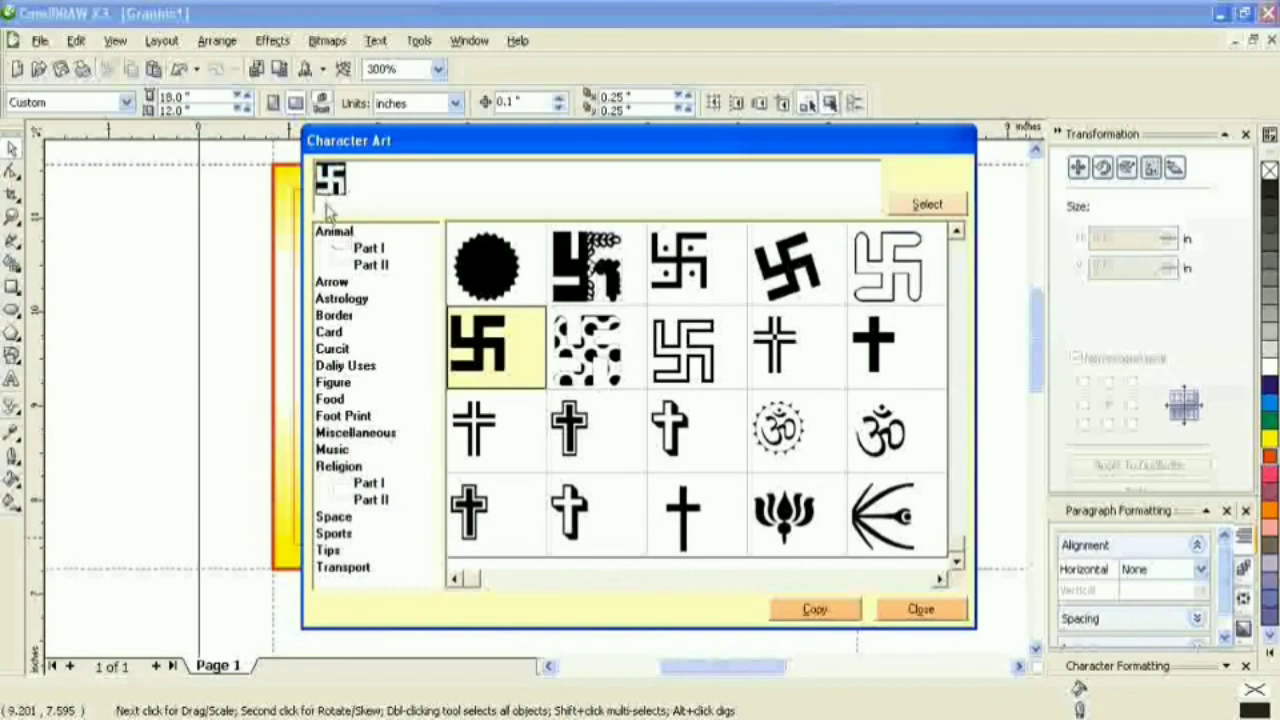
pyautogui.click(920, 609)
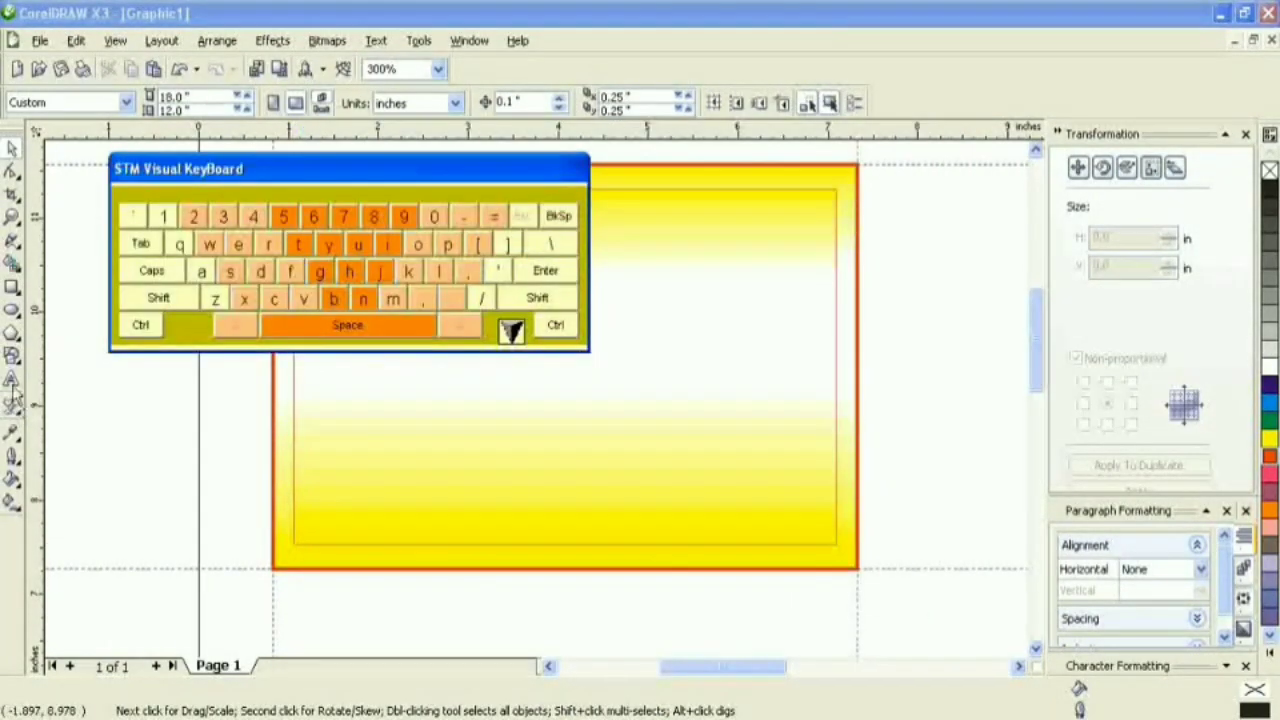
pyautogui.click(239, 282)
pyautogui.hotkey('ctrl', 'v')
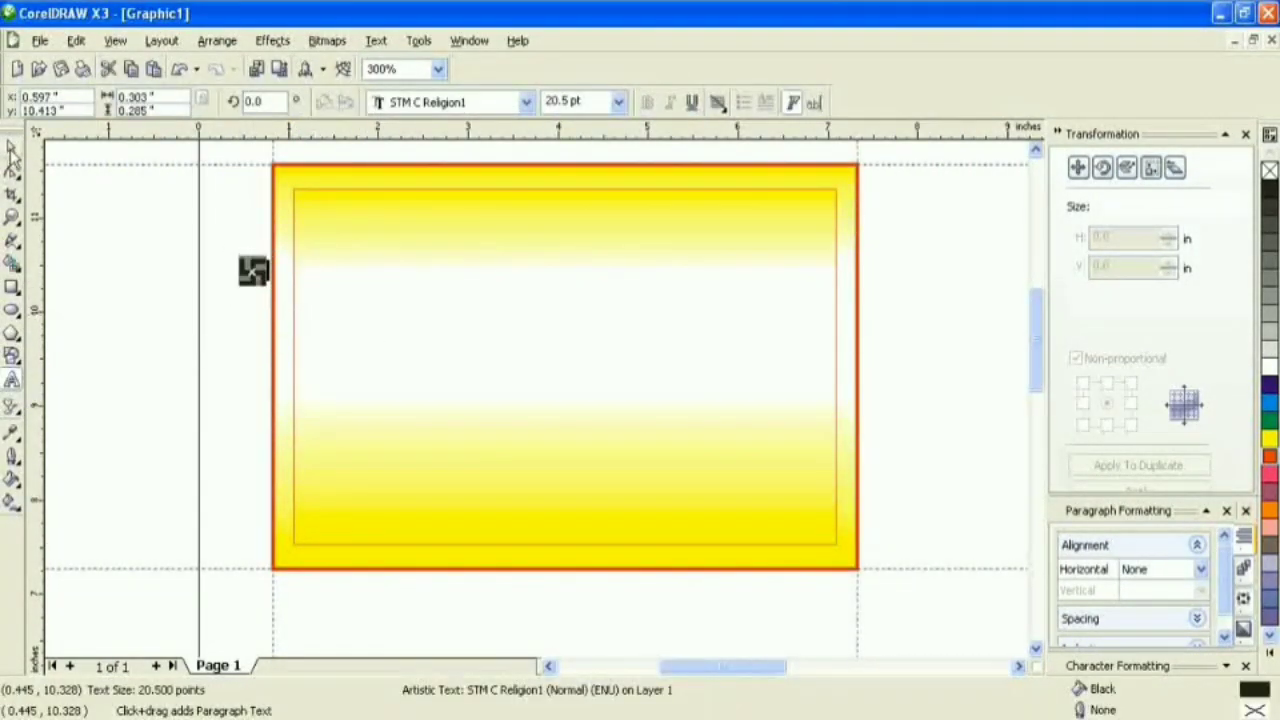
# - Shrink the swastika symbol to about 0.11 by 0.10 inches and fit it in the upper-left corner between the two borders
pyautogui.click(12, 149)
pyautogui.scroll(1, 262, 207)
pyautogui.scroll(1, 598, 440)
pyautogui.moveTo(431, 615); pyautogui.dragTo(352, 544)
pyautogui.moveTo(341, 508); pyautogui.dragTo(498, 159)
pyautogui.scroll(-1, 537, 407)
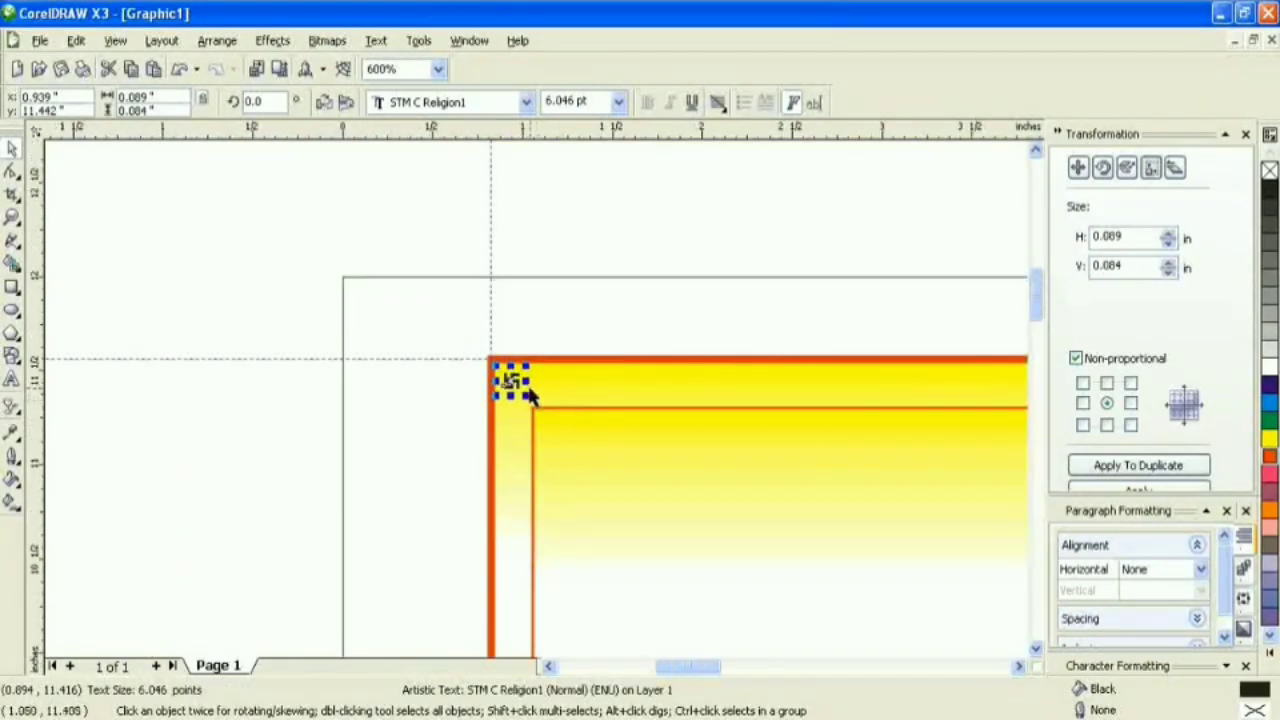
pyautogui.scroll(2, 530, 395)
pyautogui.moveTo(458, 327); pyautogui.dragTo(492, 367)
# - Enlarge the inner rectangle about its centre to about 6.15 inches wide and slightly taller, narrowing the border gap
pyautogui.click(538, 430)
pyautogui.scroll(-3, 536, 400)
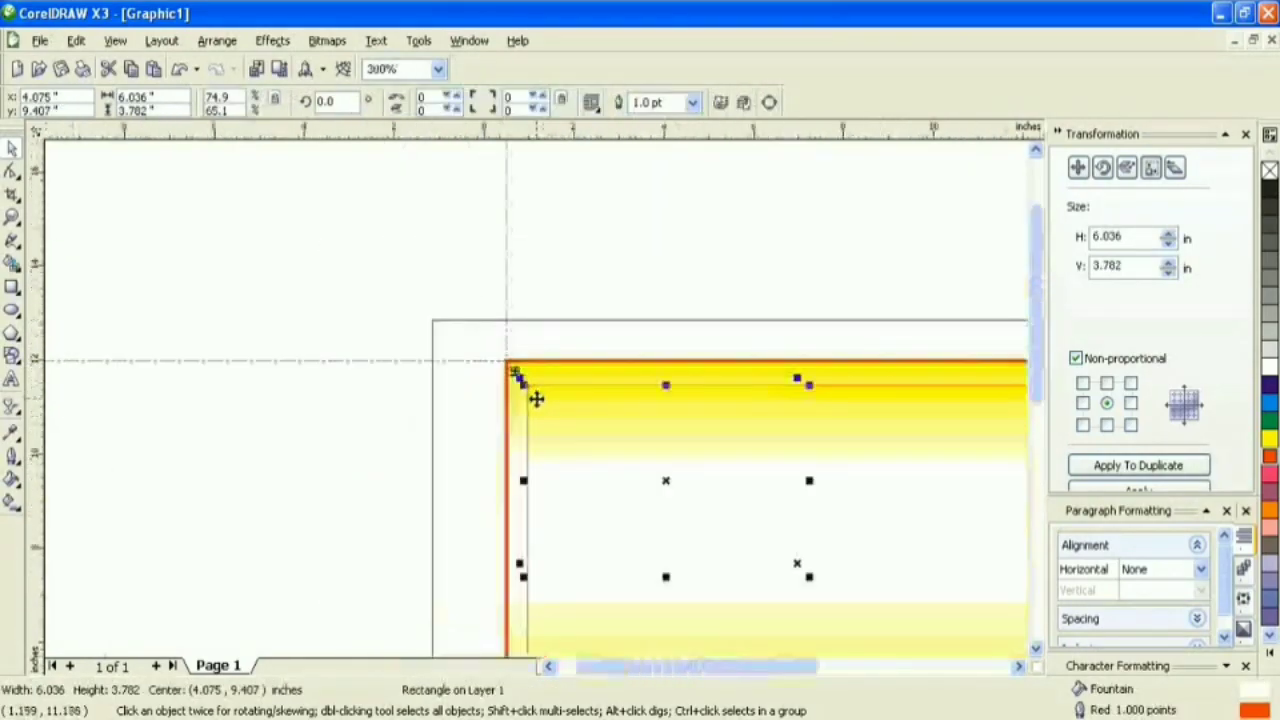
pyautogui.scroll(1, 437, 426)
pyautogui.moveTo(466, 557); pyautogui.dragTo(460, 563)
pyautogui.scroll(-1, 787, 385)
pyautogui.scroll(1, 636, 318)
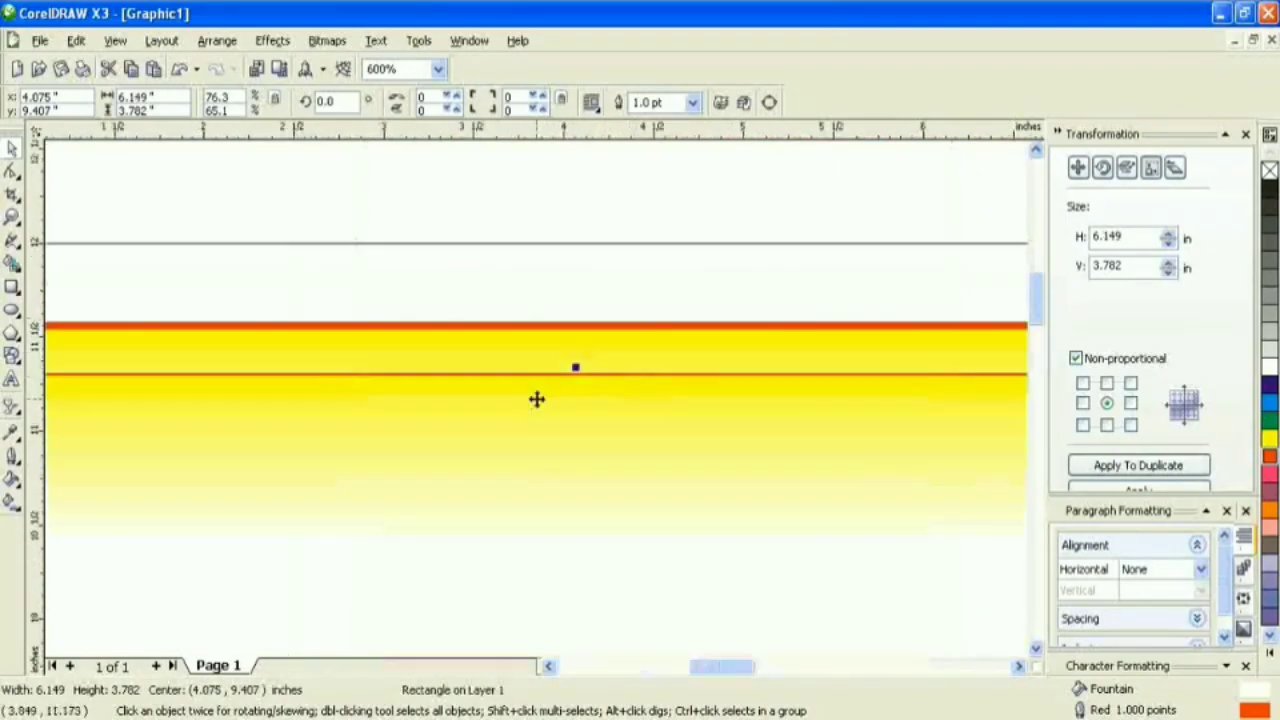
pyautogui.moveTo(576, 367); pyautogui.dragTo(584, 356)
pyautogui.click(549, 273)
pyautogui.scroll(-1, 352, 412)
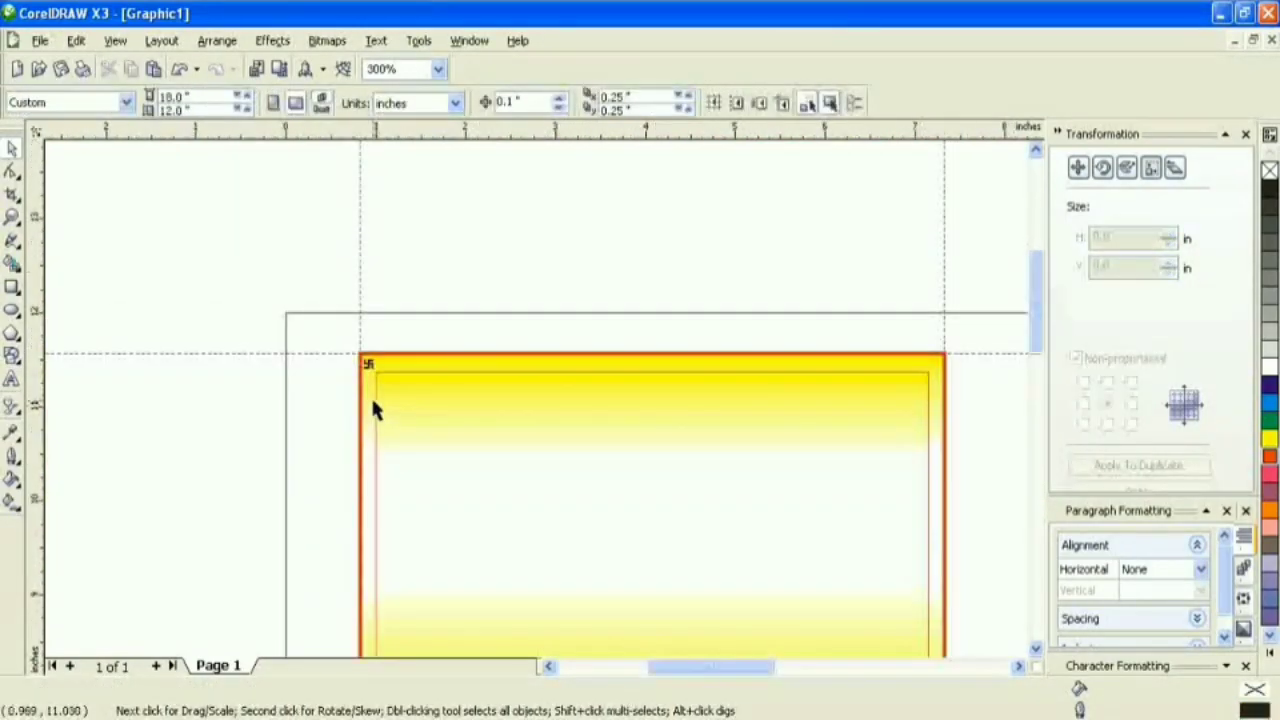
# - Colour the swastika symbol in the card's upper-left corner red
pyautogui.scroll(2, 375, 413)
pyautogui.click(534, 293)
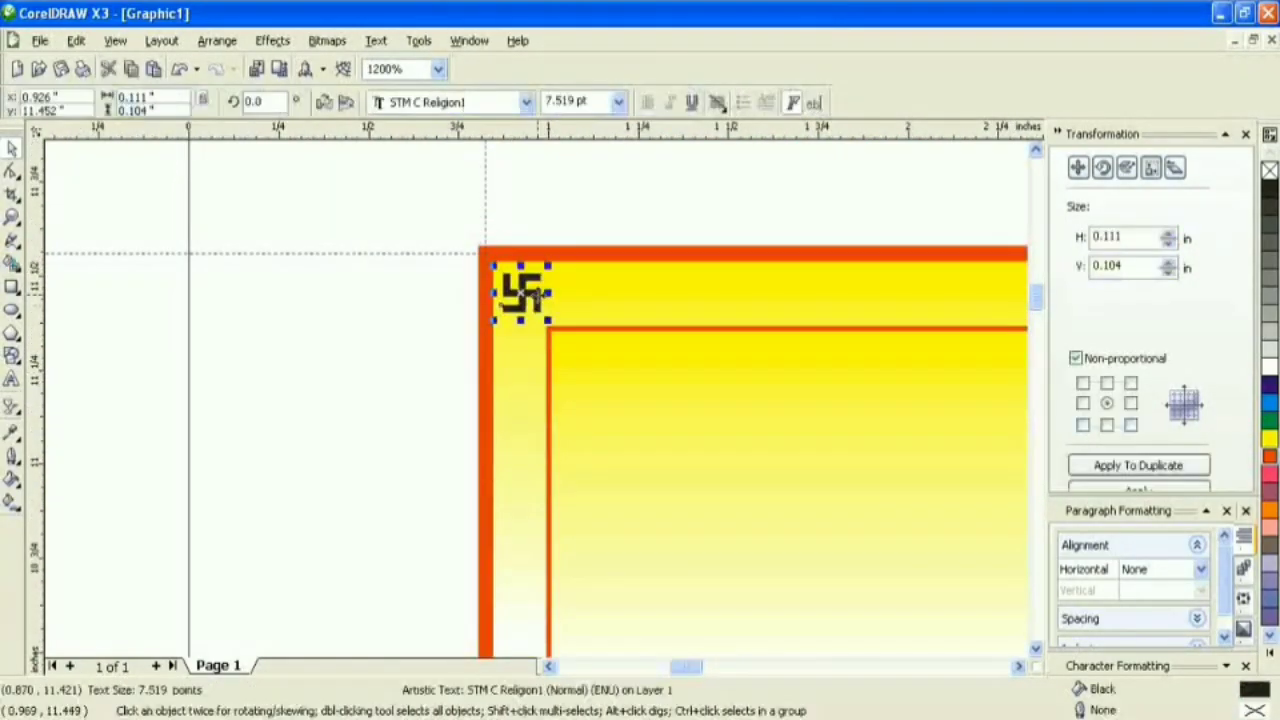
pyautogui.click(1270, 462)
# - Copy the red swastika just to its side and repeat the duplication until the row spans the card's top border
pyautogui.moveTo(522, 293); pyautogui.dragTo(574, 293)
pyautogui.hotkey('ctrl', 'r')
pyautogui.scroll(-2, 790, 359)
pyautogui.hotkey('ctrl', 'r')
pyautogui.hotkey('ctrl', 'r')
pyautogui.hotkey('ctrl', 'r')
pyautogui.hotkey('ctrl', 'r')
pyautogui.hotkey('ctrl', 'r')
pyautogui.hotkey('ctrl', 'r')
pyautogui.hotkey('ctrl', 'r')
pyautogui.hotkey('ctrl', 'r')
pyautogui.hotkey('ctrl', 'r')
pyautogui.hotkey('ctrl', 'r')
pyautogui.hotkey('ctrl', 'r')
pyautogui.hotkey('ctrl', 'r')
pyautogui.hotkey('ctrl', 'r')
pyautogui.hotkey('ctrl', 'r')
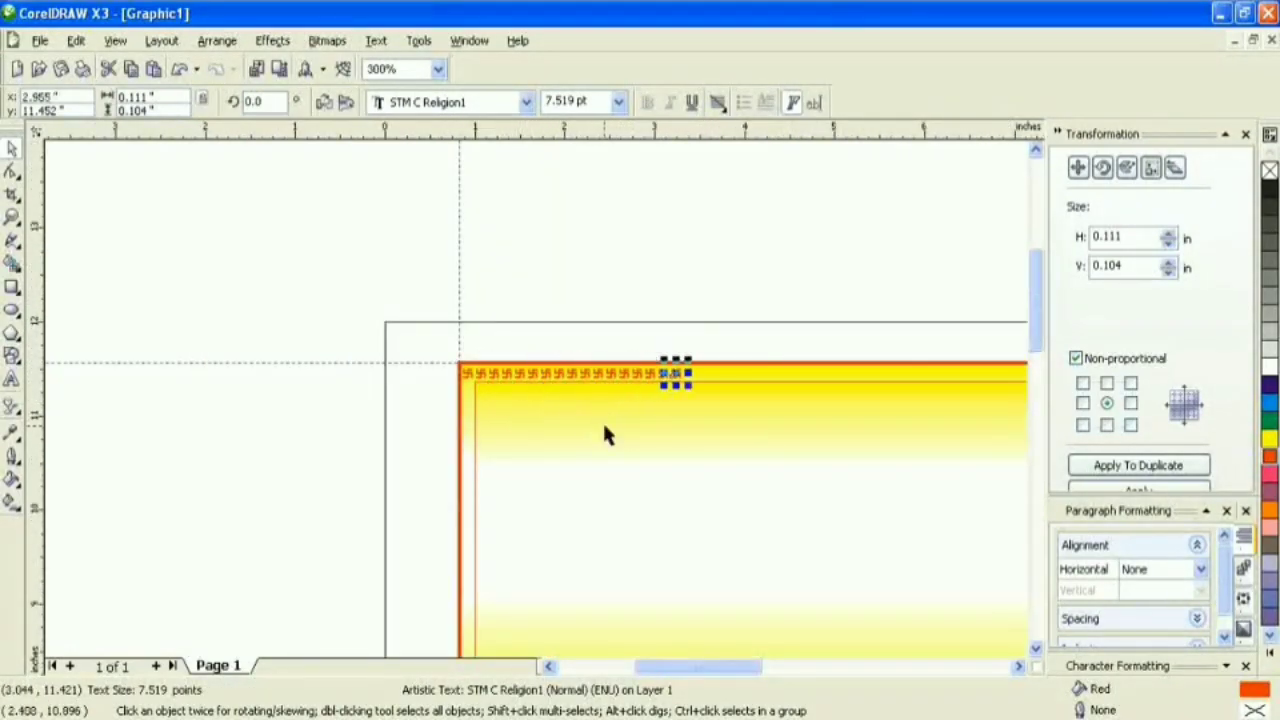
pyautogui.scroll(-1, 590, 425)
pyautogui.scroll(1, 575, 393)
pyautogui.hotkey('ctrl', 'r')
pyautogui.hotkey('ctrl', 'r')
pyautogui.hotkey('ctrl', 'r')
pyautogui.hotkey('ctrl', 'r')
pyautogui.hotkey('ctrl', 'r')
pyautogui.hotkey('ctrl', 'r')
pyautogui.hotkey('ctrl', 'r')
pyautogui.hotkey('ctrl', 'r')
pyautogui.hotkey('ctrl', 'r')
pyautogui.hotkey('ctrl', 'r')
pyautogui.hotkey('ctrl', 'r')
pyautogui.hotkey('ctrl', 'r')
pyautogui.hotkey('ctrl', 'r')
pyautogui.hotkey('ctrl', 'r')
pyautogui.hotkey('ctrl', 'r')
pyautogui.hotkey('ctrl', 'r')
pyautogui.hotkey('ctrl', 'r')
pyautogui.hotkey('ctrl', 'r')
pyautogui.hotkey('ctrl', 'r')
pyautogui.hotkey('ctrl', 'r')
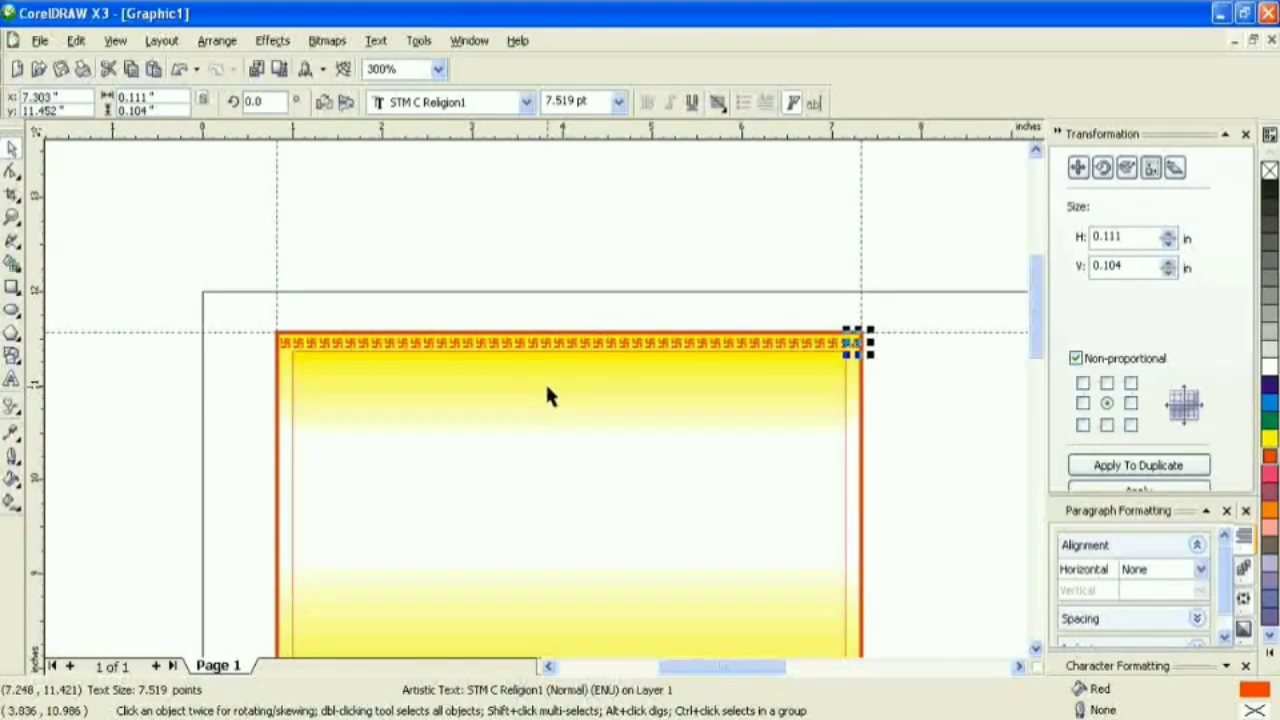
# - Narrow the whole top row of swastikas to about 6.41 inches to fit inside the outer frame, and group it
pyautogui.moveTo(271, 311); pyautogui.dragTo(880, 358)
pyautogui.scroll(3, 806, 371)
pyautogui.moveTo(937, 283); pyautogui.dragTo(882, 284)
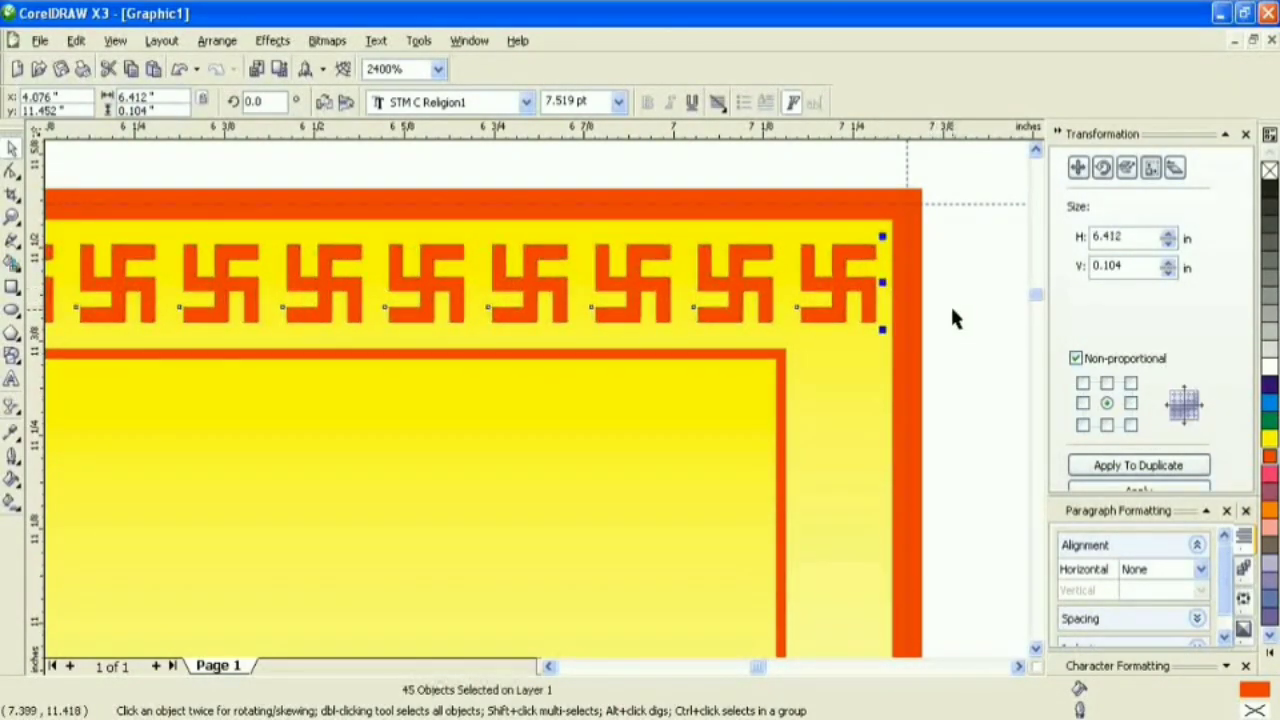
pyautogui.scroll(-3, 951, 317)
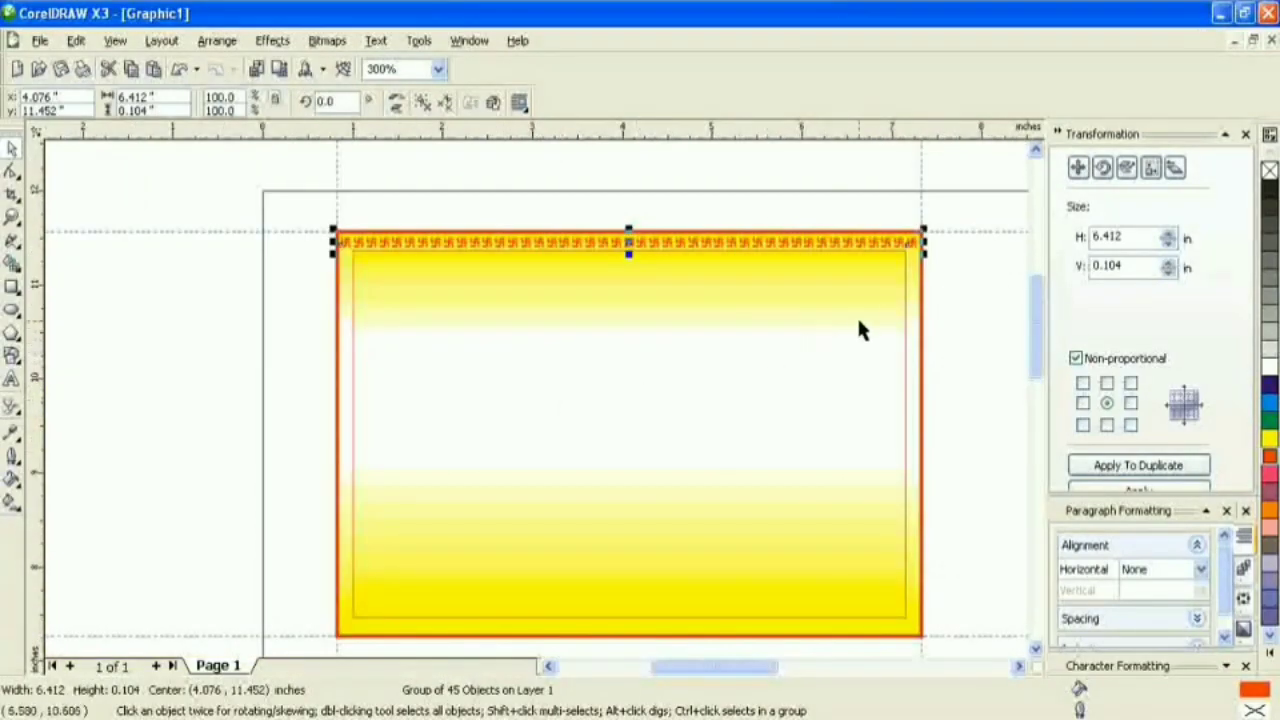
# - Centre the grouped top row horizontally on the outer card rectangle
pyautogui.keyDown('shift'); pyautogui.click(912, 312); pyautogui.keyUp('shift')
pyautogui.click(678, 101)
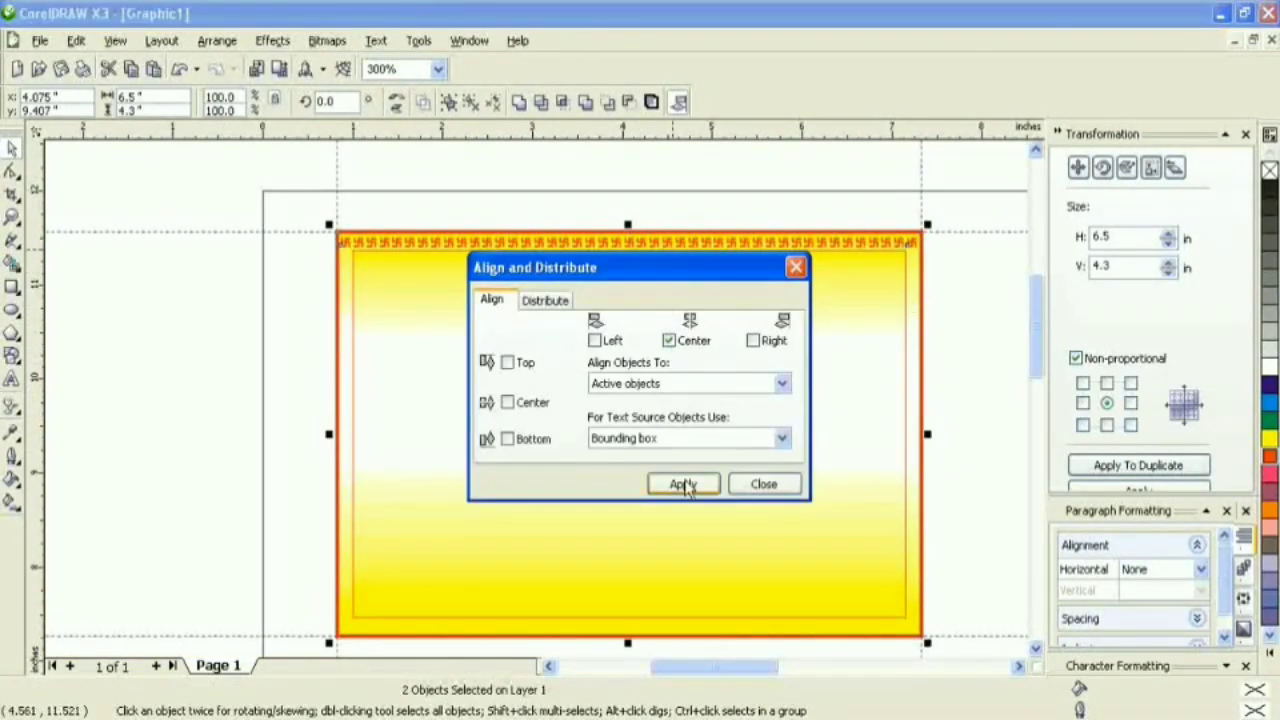
pyautogui.click(764, 484)
pyautogui.click(984, 303)
# - Copy the swastika row straight down to the card's bottom border, midway between the inner and outer frames
pyautogui.moveTo(794, 244); pyautogui.dragTo(803, 628)
pyautogui.scroll(6, 549, 371)
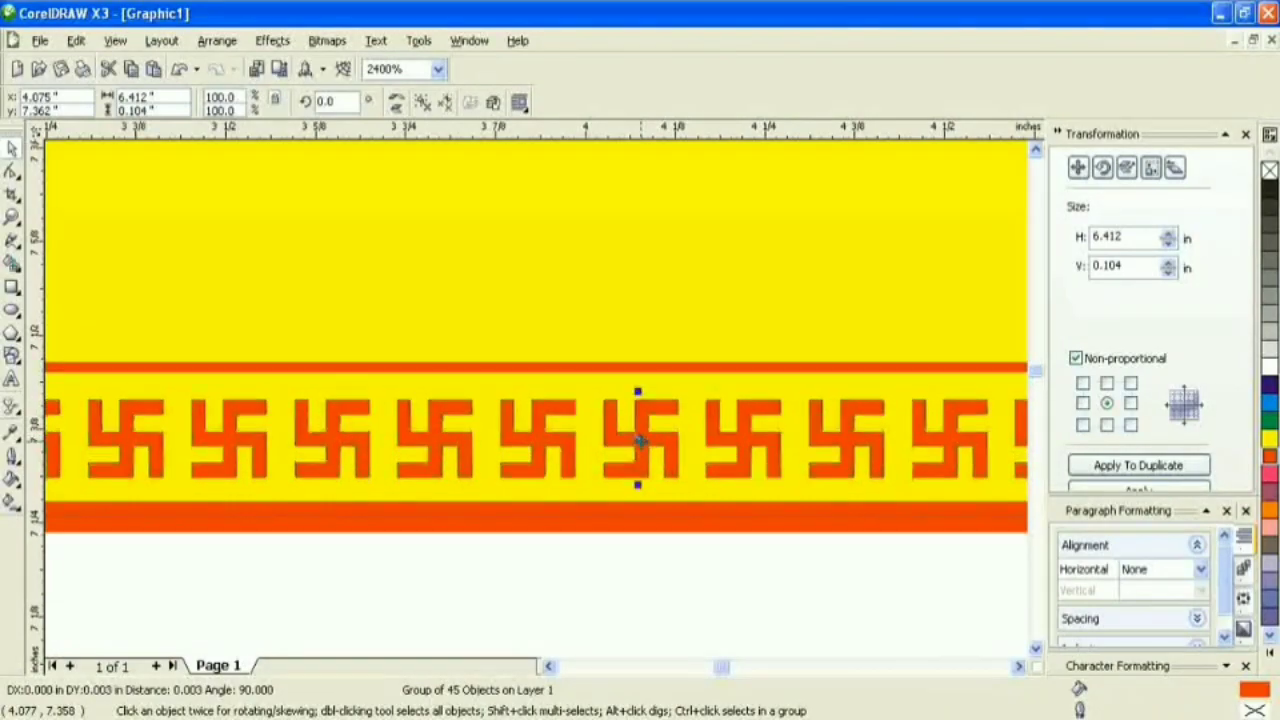
pyautogui.scroll(-8, 637, 440)
pyautogui.scroll(2, 474, 250)
# - Group the top and bottom swastika rows and centre them horizontally and vertically on the outer card rectangle
pyautogui.keyDown('shift'); pyautogui.click(413, 166); pyautogui.keyUp('shift')
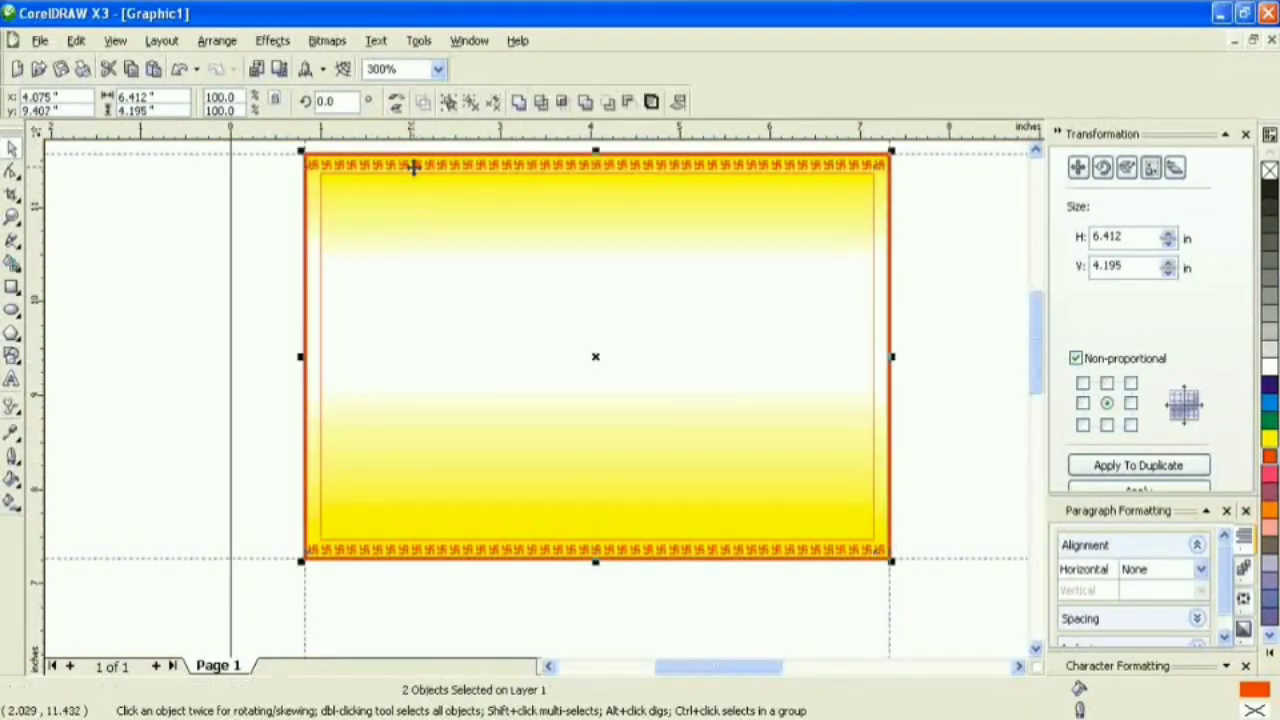
pyautogui.hotkey('ctrl', 'g')
pyautogui.keyDown('shift'); pyautogui.click(311, 261); pyautogui.keyUp('shift')
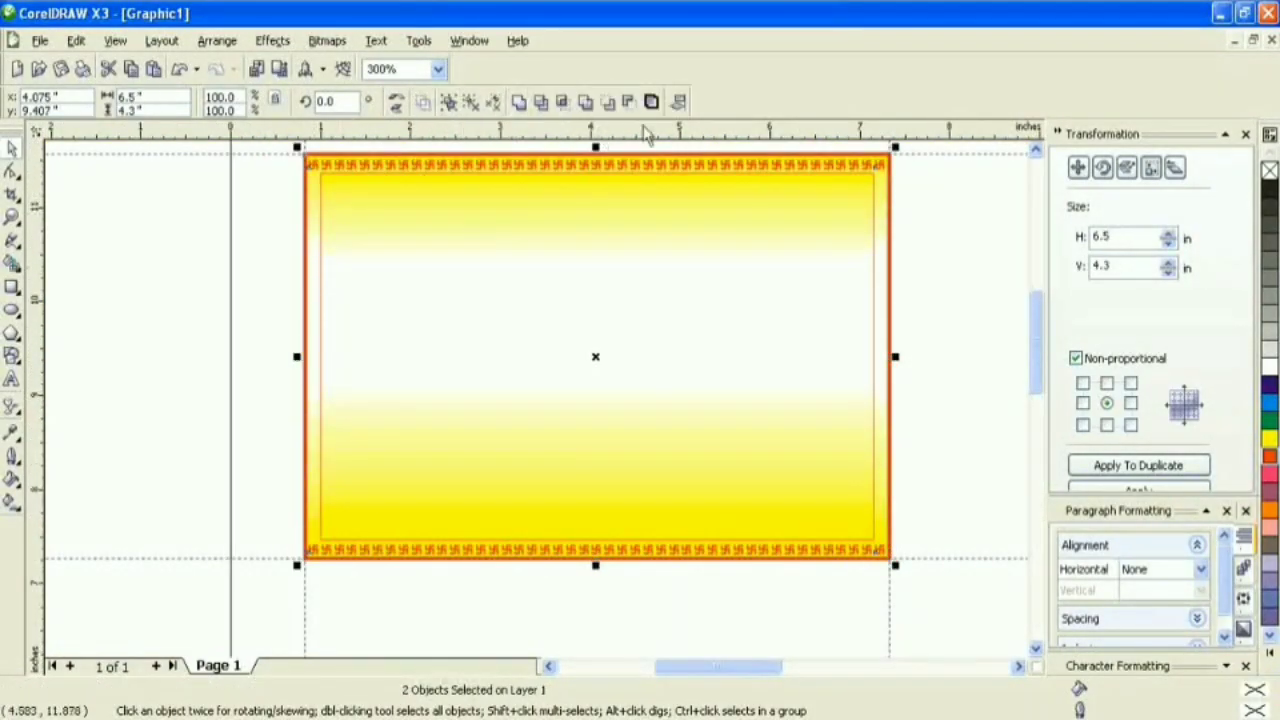
pyautogui.click(678, 101)
pyautogui.click(680, 484)
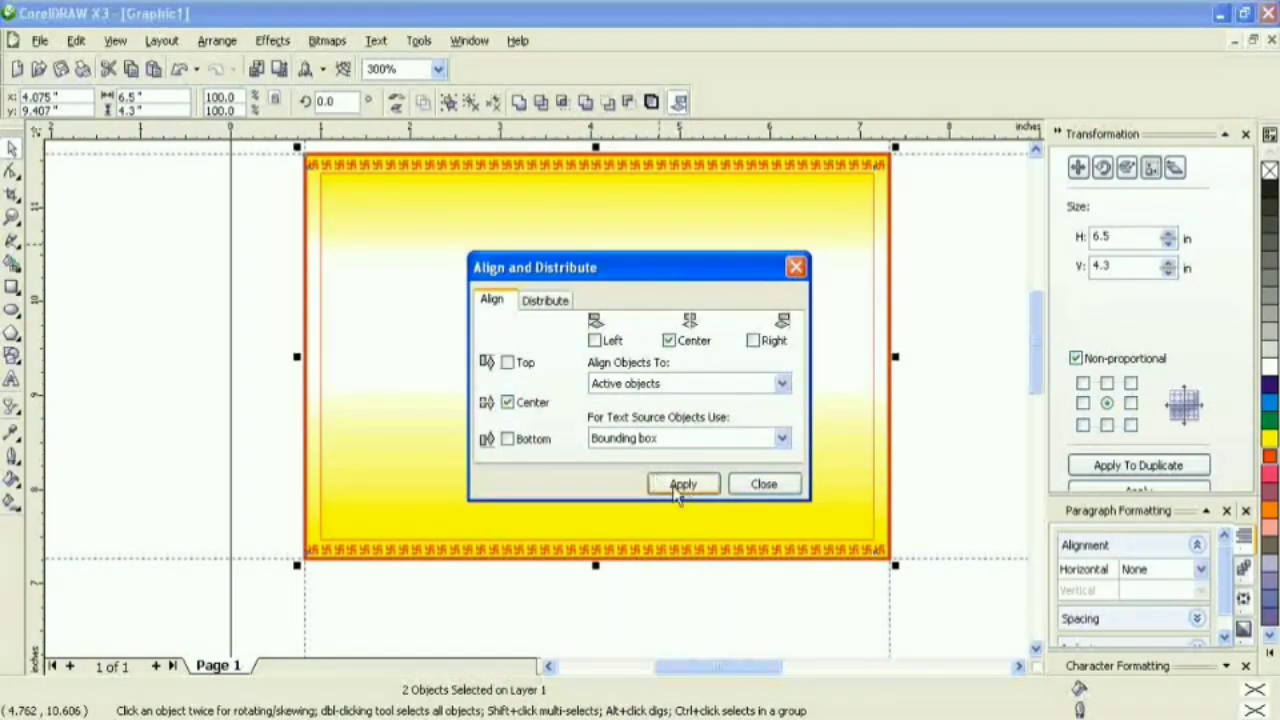
pyautogui.click(764, 484)
pyautogui.click(845, 566)
# - Ungroup the swastika rows and copy the lower-right corner symbol directly above itself in the right border
pyautogui.scroll(4, 845, 566)
pyautogui.scroll(2, 510, 393)
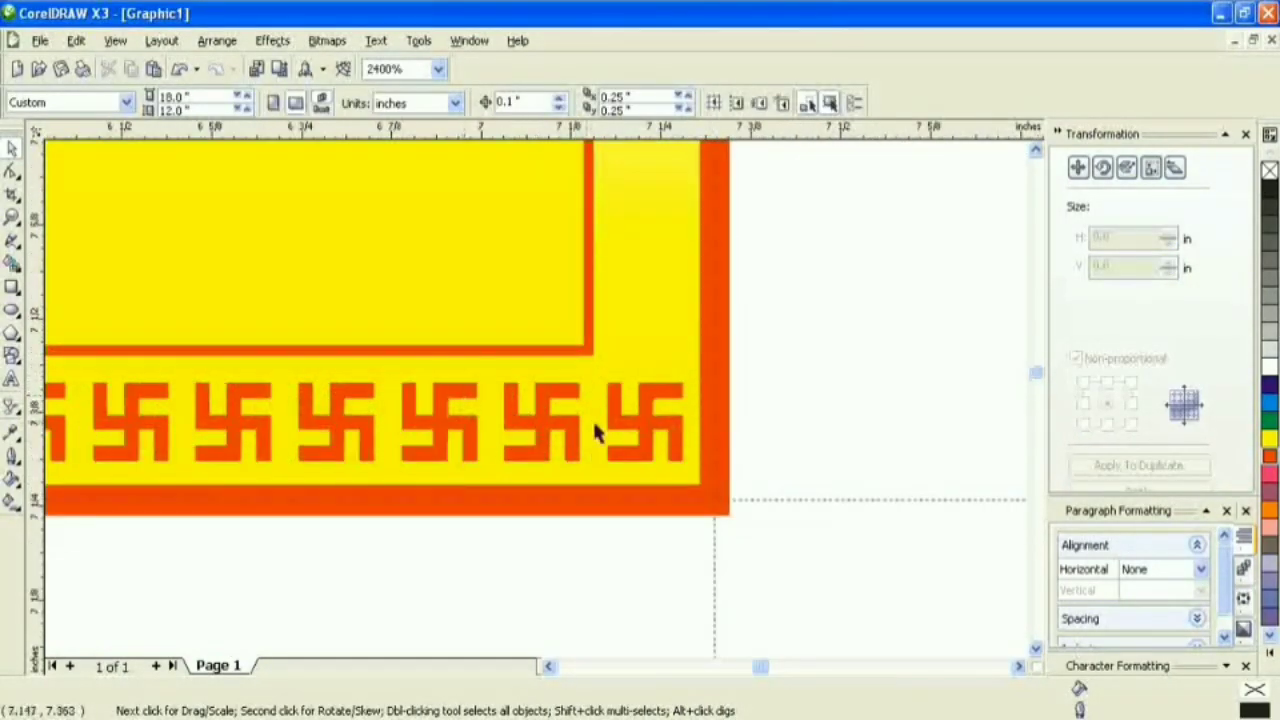
pyautogui.click(635, 425)
pyautogui.click(423, 102)
pyautogui.click(746, 310)
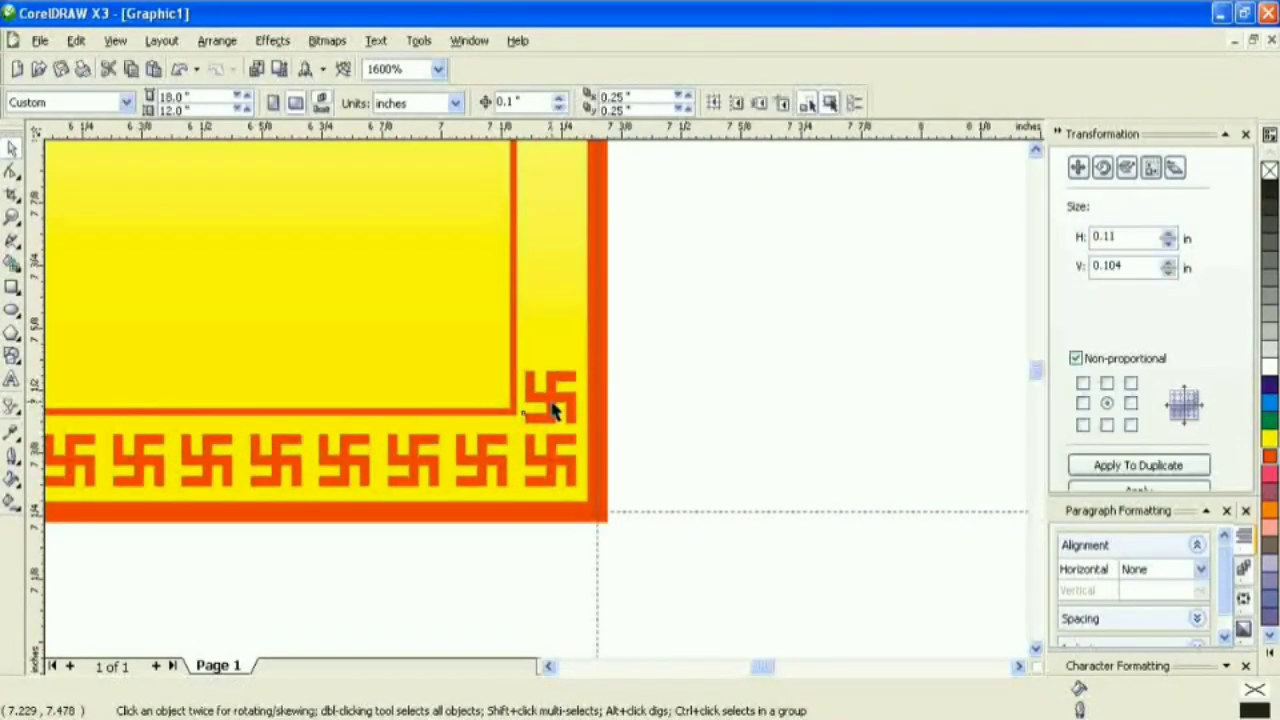
# - Duplicate the swastika upward at even spacing along the card's right border towards the top row
pyautogui.click(553, 396)
pyautogui.moveTo(553, 396); pyautogui.dragTo(551, 320)
pyautogui.hotkey('ctrl', 'd')
pyautogui.scroll(-3, 531, 318)
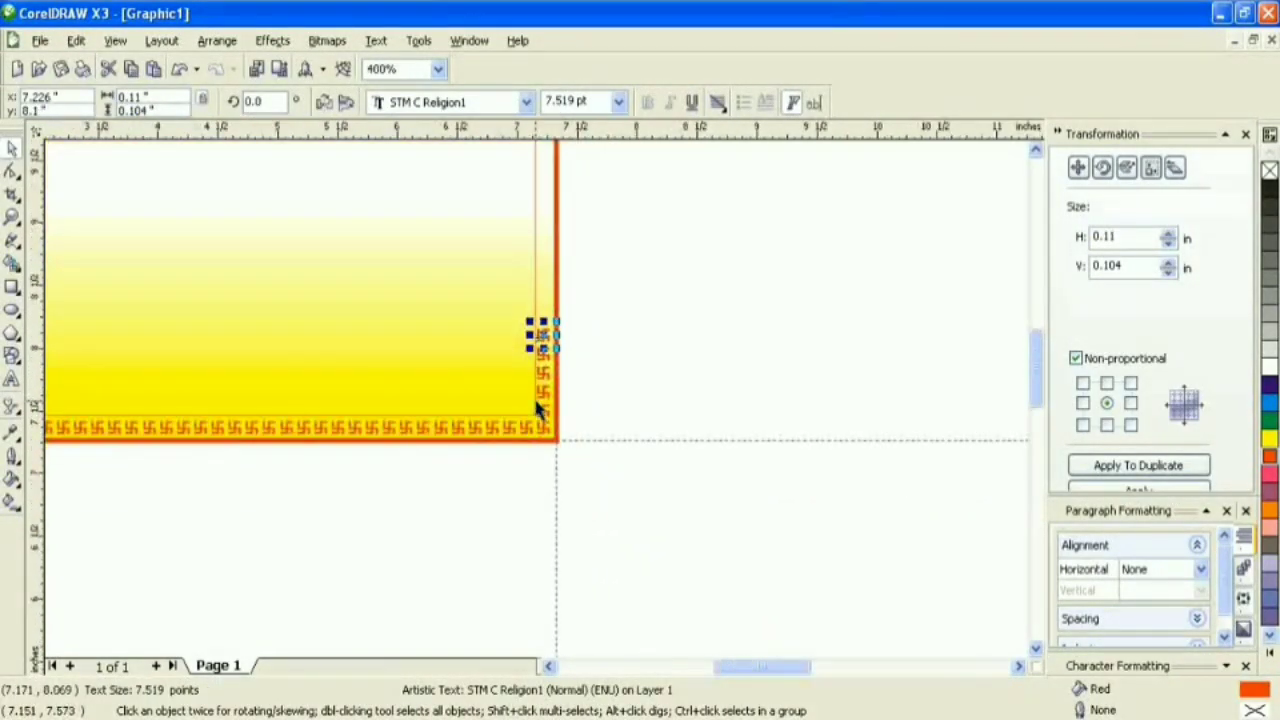
pyautogui.scroll(1, 530, 393)
pyautogui.hotkey('ctrl', 'd')
pyautogui.hotkey('ctrl', 'd')
pyautogui.hotkey('ctrl', 'd')
pyautogui.hotkey('ctrl', 'd')
pyautogui.hotkey('ctrl', 'd')
pyautogui.hotkey('ctrl', 'd')
pyautogui.hotkey('ctrl', 'd')
pyautogui.hotkey('ctrl', 'd')
pyautogui.hotkey('ctrl', 'd')
pyautogui.hotkey('ctrl', 'd')
pyautogui.hotkey('ctrl', 'd')
pyautogui.hotkey('ctrl', 'd')
pyautogui.hotkey('ctrl', 'd')
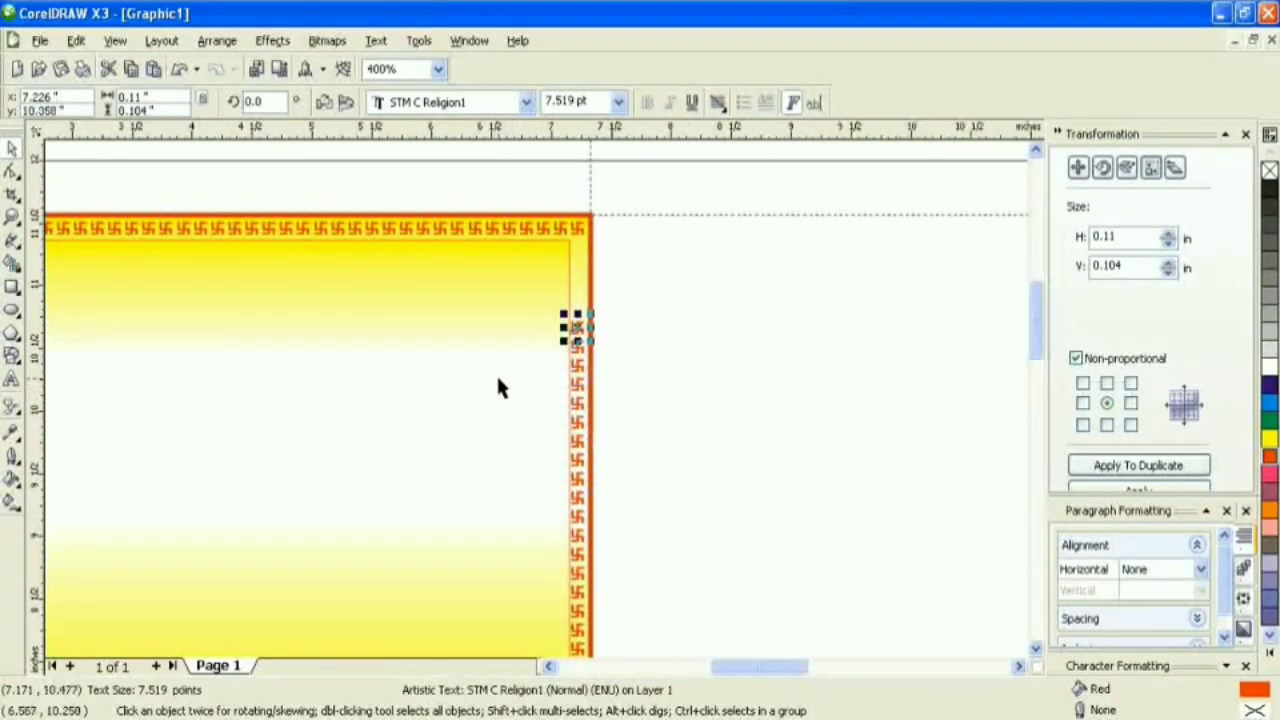
# - Select all the swastikas in the right border column and group them
pyautogui.click(618, 291)
pyautogui.scroll(-1, 500, 417)
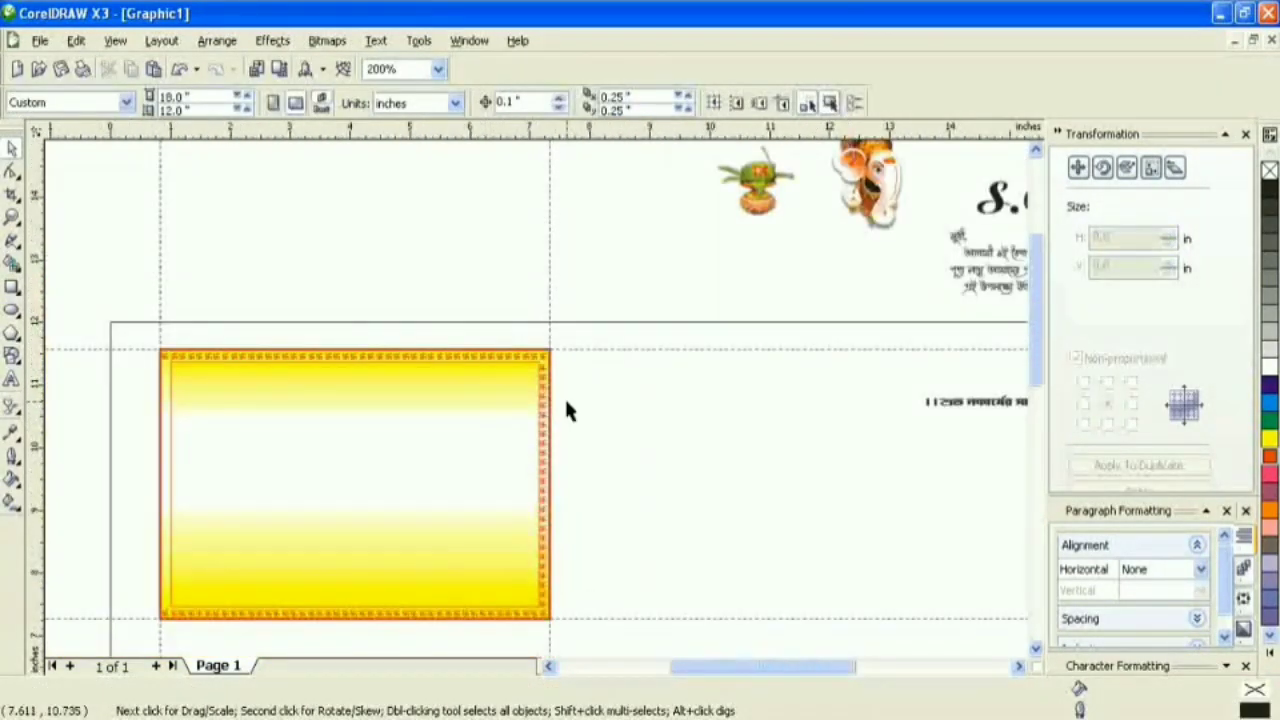
pyautogui.moveTo(548, 388); pyautogui.dragTo(490, 615)
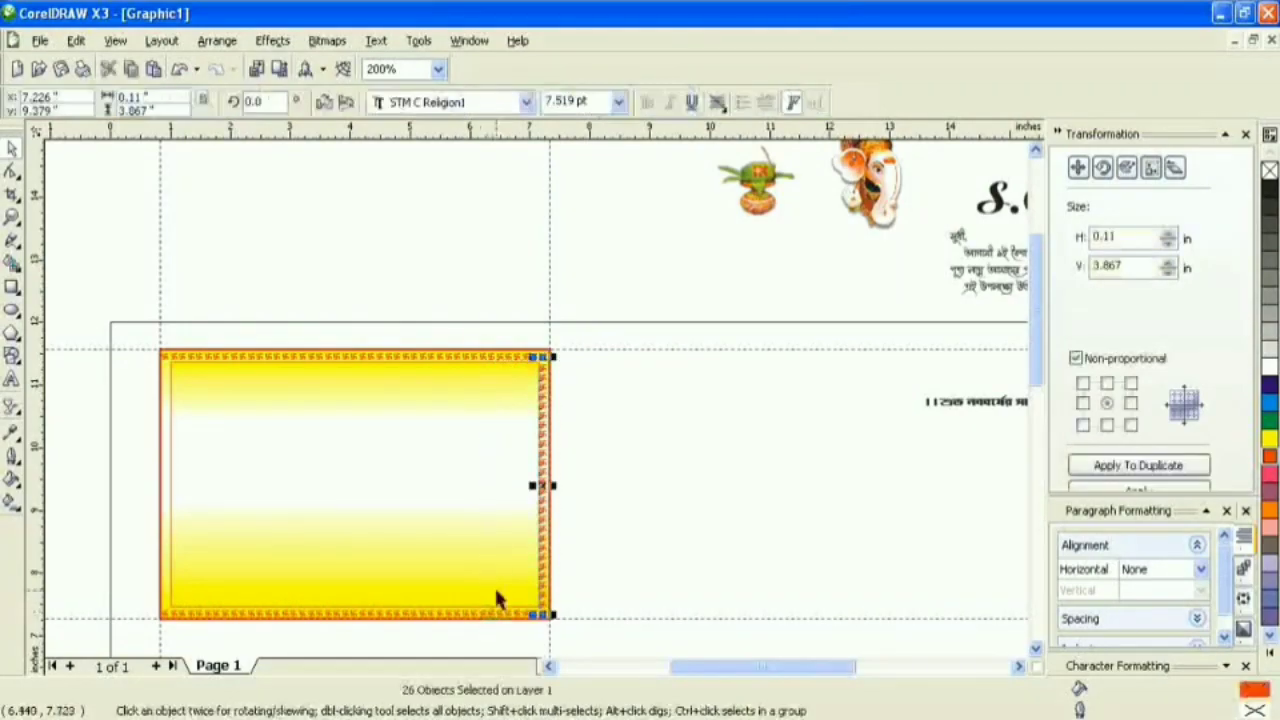
pyautogui.scroll(2, 494, 600)
pyautogui.hotkey('ctrl', 'g')
pyautogui.scroll(1, 517, 390)
# - Align the right swastika column vertically to the centre of the inner rectangle
pyautogui.keyDown('shift'); pyautogui.click(498, 347); pyautogui.keyUp('shift')
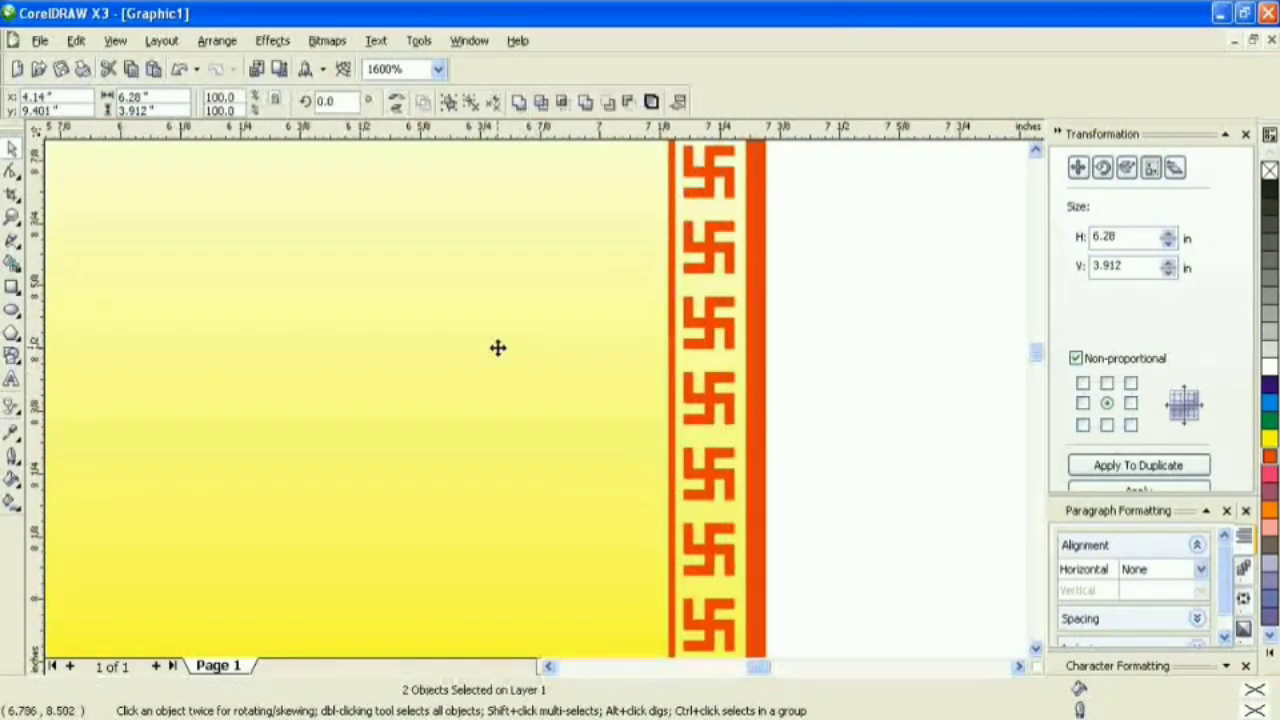
pyautogui.click(678, 103)
pyautogui.click(506, 403)
pyautogui.click(680, 483)
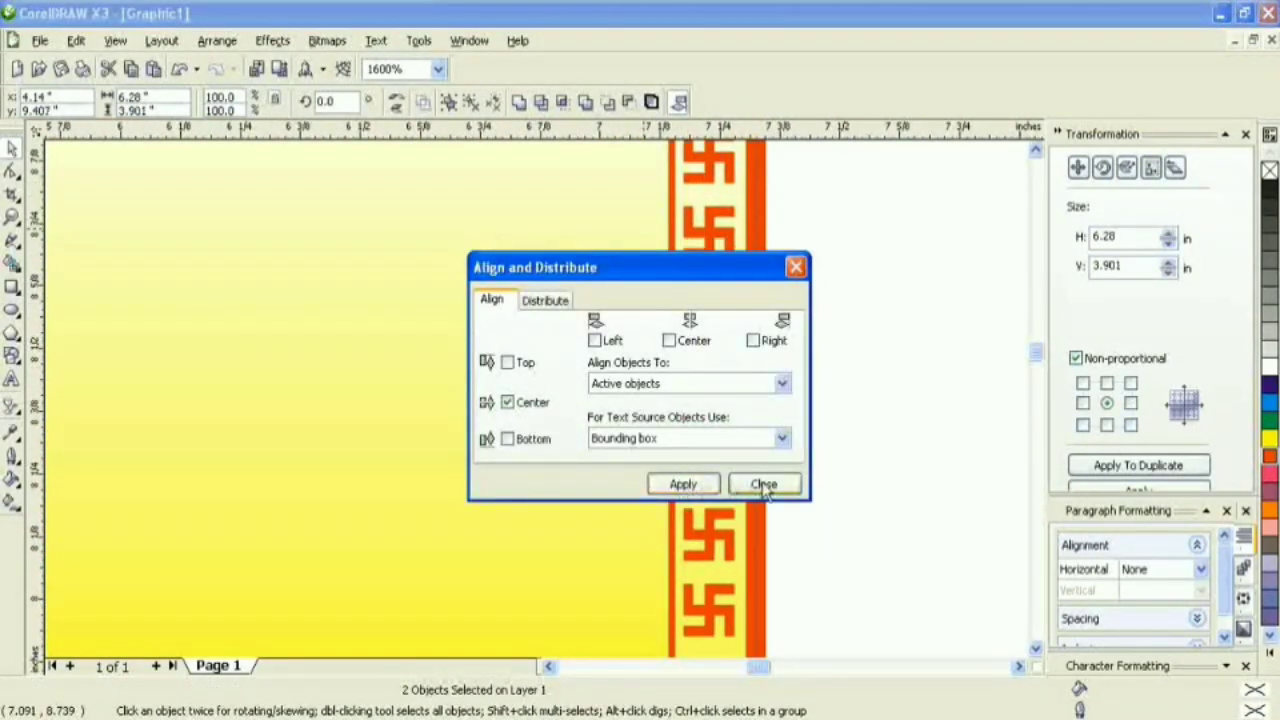
pyautogui.click(762, 483)
pyautogui.press('Escape')
# - Copy the right swastika column across to the left border at the same height, and check the complete frame
pyautogui.scroll(-3, 659, 425)
pyautogui.scroll(1, 324, 332)
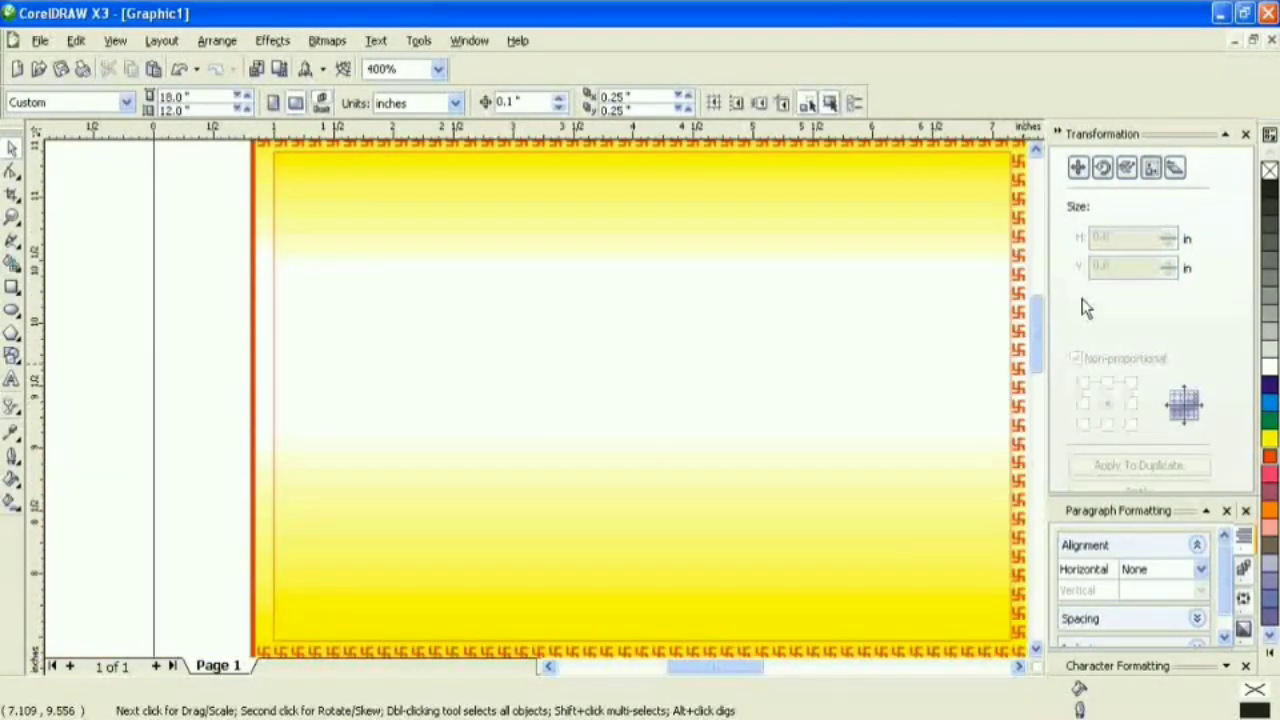
pyautogui.moveTo(1020, 247); pyautogui.dragTo(266, 276)
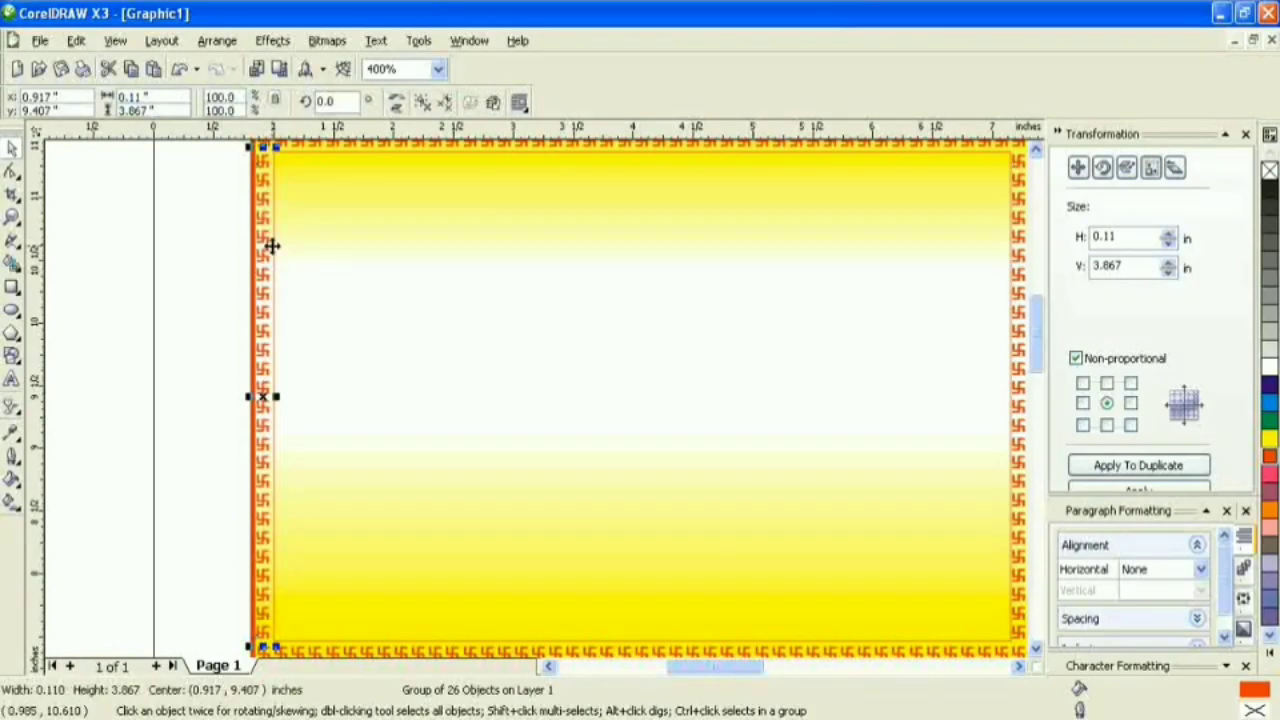
pyautogui.scroll(-1, 314, 256)
pyautogui.click(565, 330)
pyautogui.scroll(1, 530, 375)
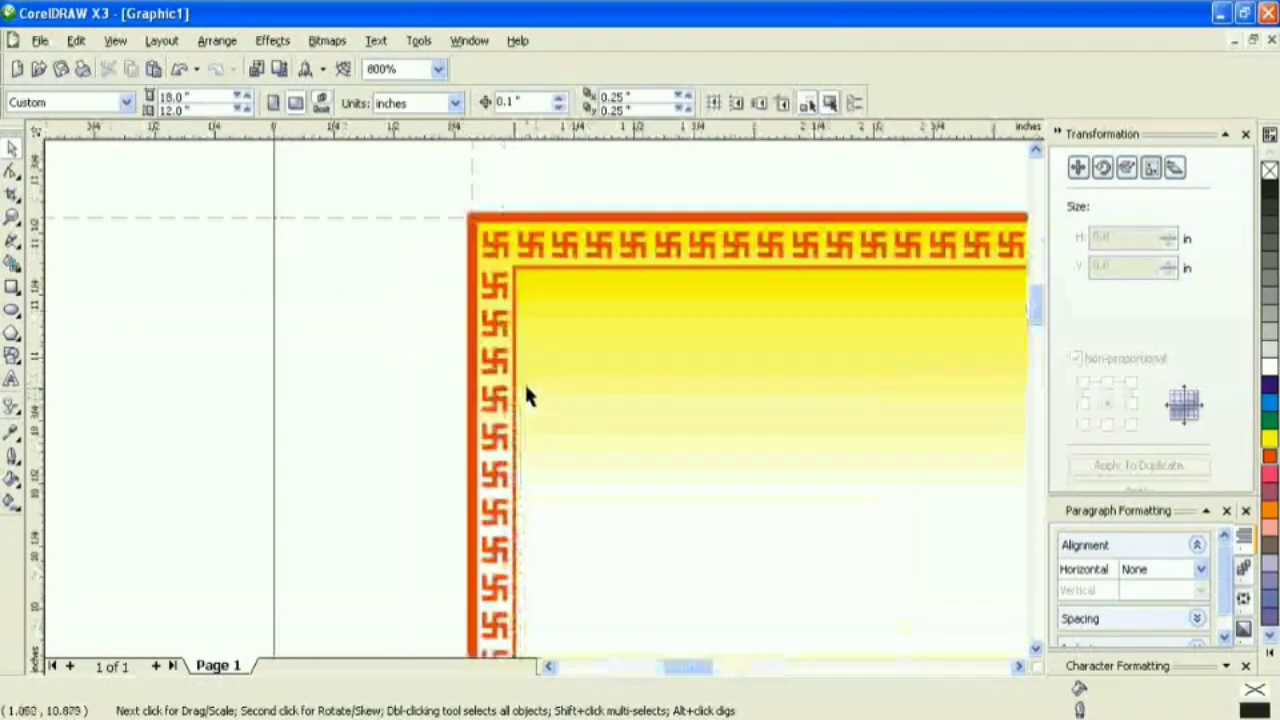
pyautogui.scroll(-1, 700, 420)
pyautogui.click(12, 216)
pyautogui.moveTo(445, 338); pyautogui.dragTo(872, 632)
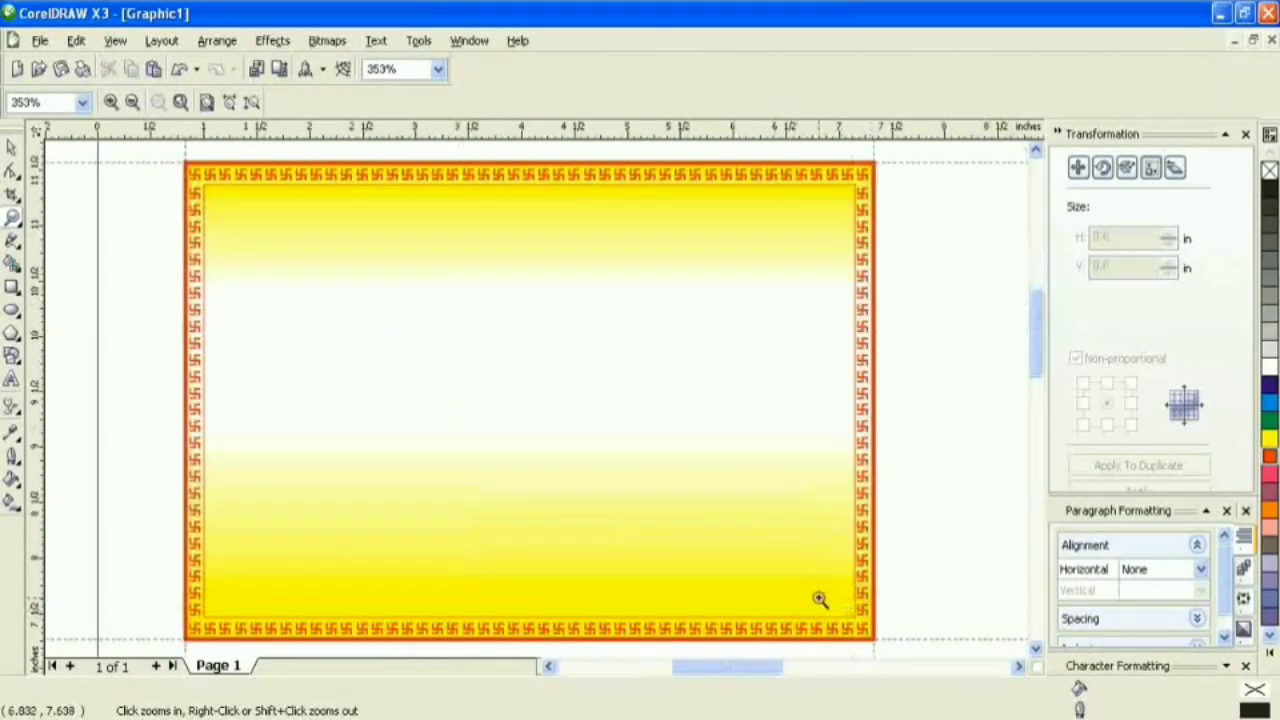
pyautogui.click(12, 148)
# - Move the orange flower picture onto the lower part of the card, spanning its width
pyautogui.scroll(-3, 440, 345)
pyautogui.moveTo(669, 320); pyautogui.dragTo(446, 350)
pyautogui.scroll(3, 446, 350)
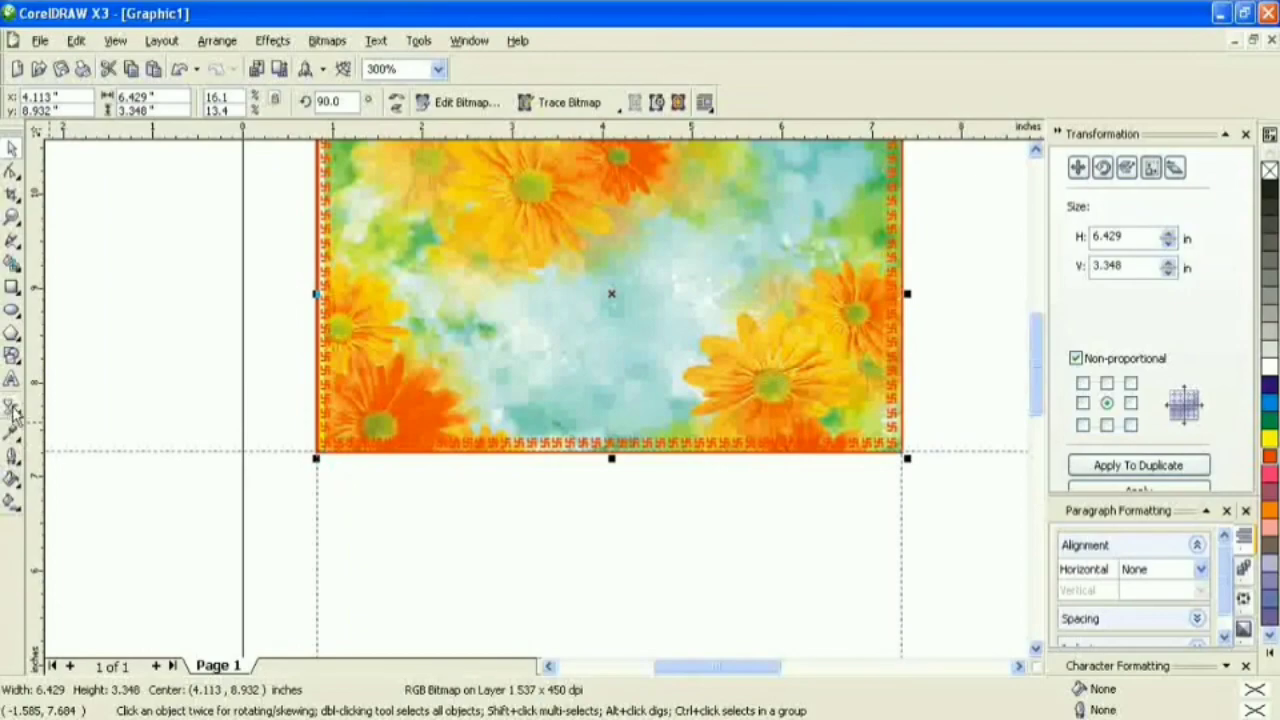
# - Apply a linear transparency at 90 degrees to the flower picture, fading it out from bottom to top
pyautogui.click(12, 410)
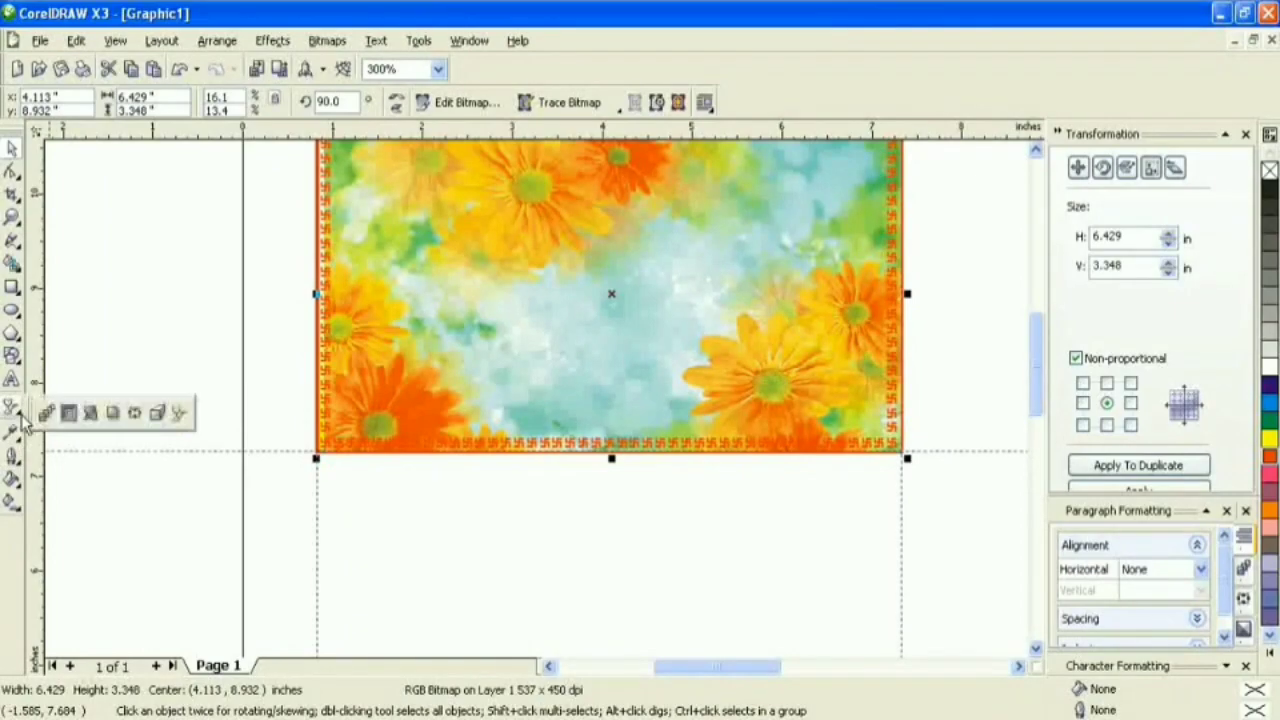
pyautogui.click(177, 415)
pyautogui.moveTo(603, 420); pyautogui.dragTo(596, 172)
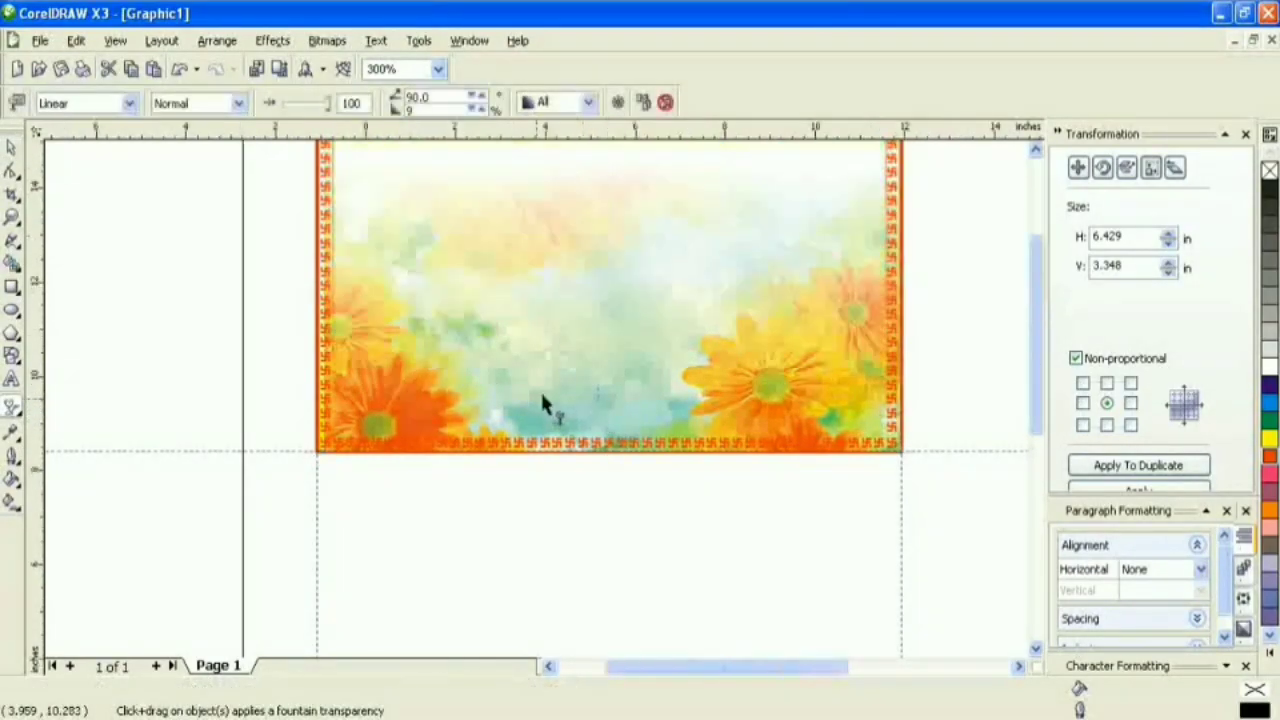
# - Move the faded flower picture off the card into the empty area left of the page
pyautogui.scroll(-2, 541, 391)
pyautogui.moveTo(543, 431); pyautogui.dragTo(542, 540)
pyautogui.moveTo(543, 434); pyautogui.dragTo(204, 386)
pyautogui.click(11, 148)
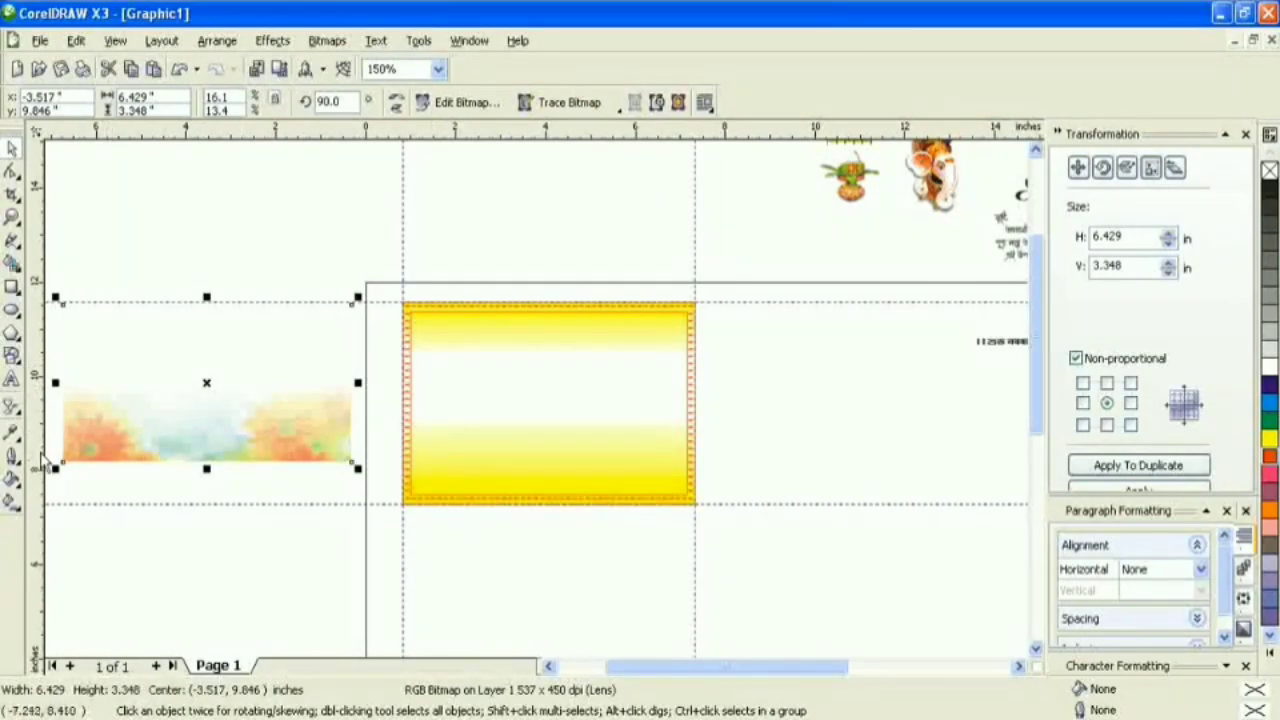
# - PowerClip the faded flower picture inside the card's inner rectangle
pyautogui.click(268, 42)
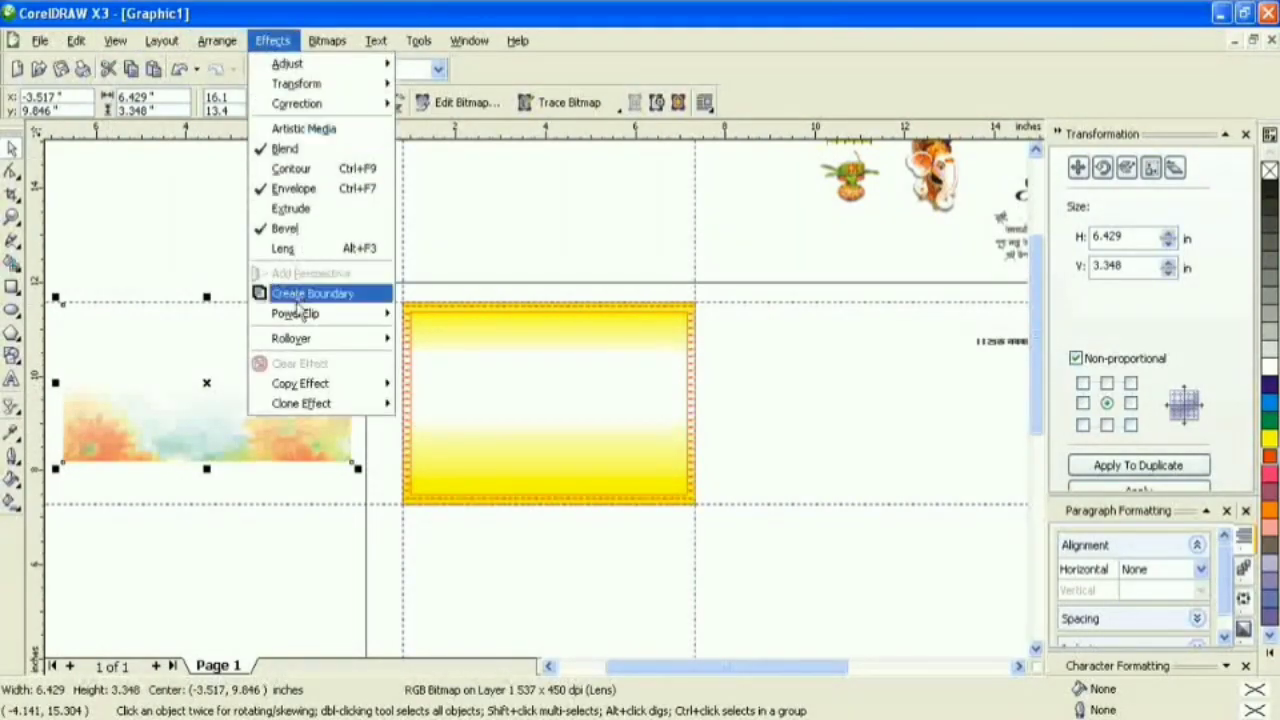
pyautogui.moveTo(340, 315)
pyautogui.click(430, 317)
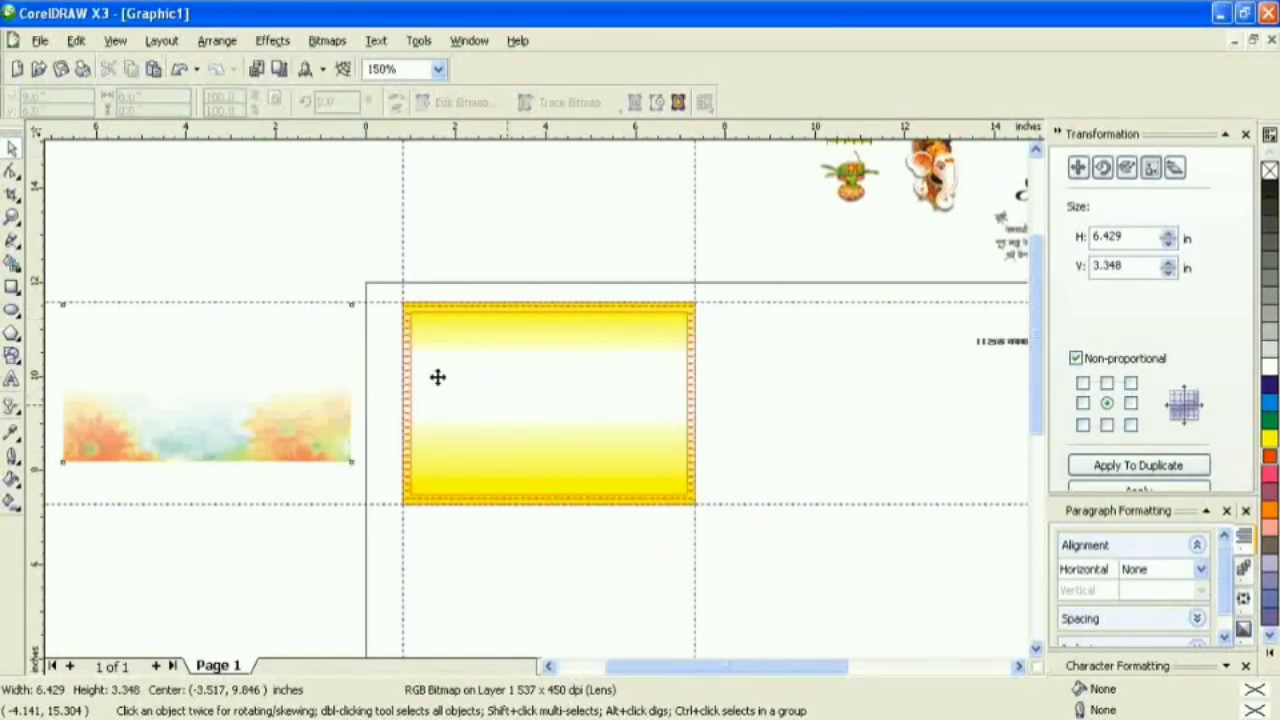
pyautogui.click(437, 377)
pyautogui.scroll(1, 495, 461)
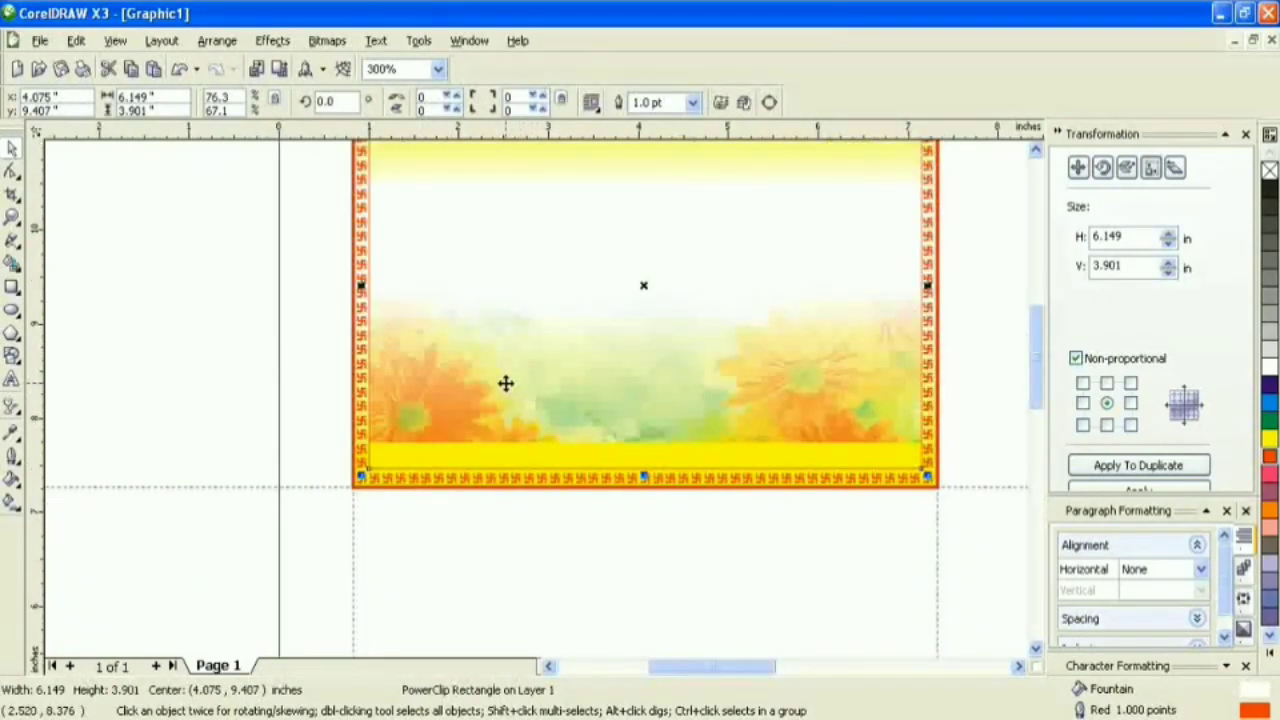
# - Edit the PowerClip contents, nudge the flower picture down 0.5 inches past the inner rectangle's bottom edge, and finish editing
pyautogui.rightClick(505, 384)
pyautogui.click(550, 36)
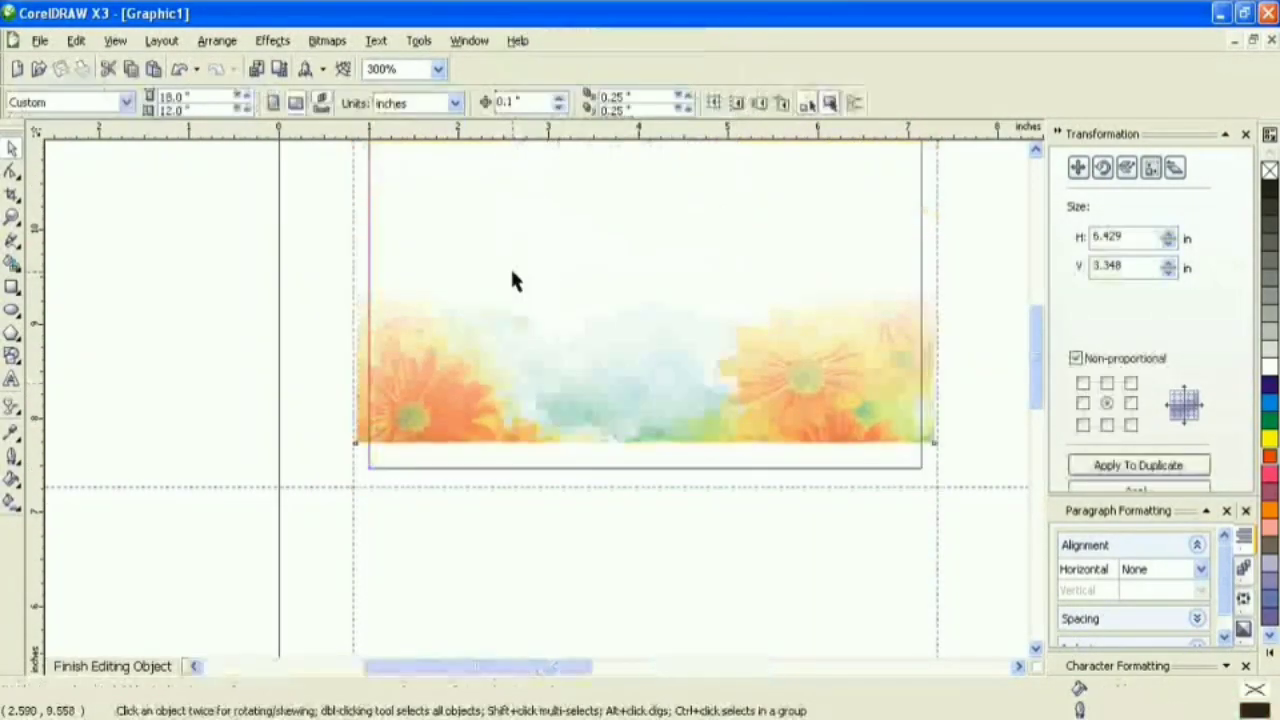
pyautogui.click(511, 272)
pyautogui.press('Down')
pyautogui.press('Down')
pyautogui.press('Down')
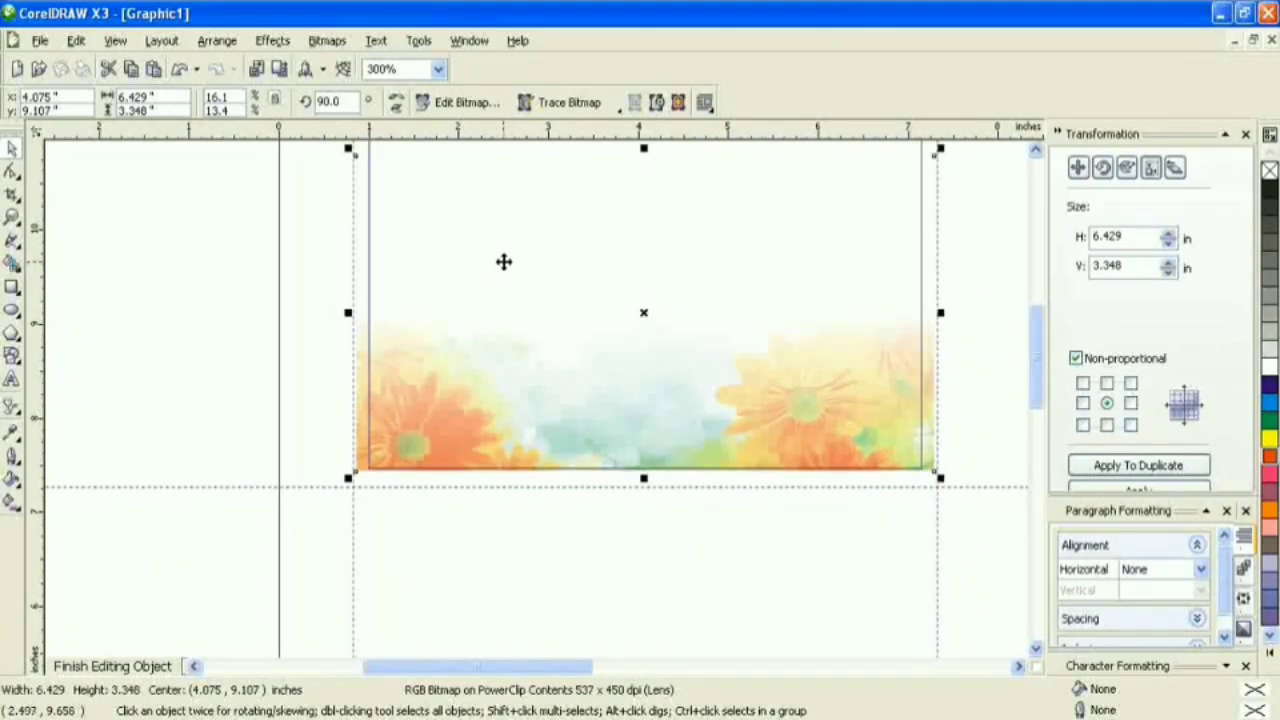
pyautogui.press('Down')
pyautogui.press('Down')
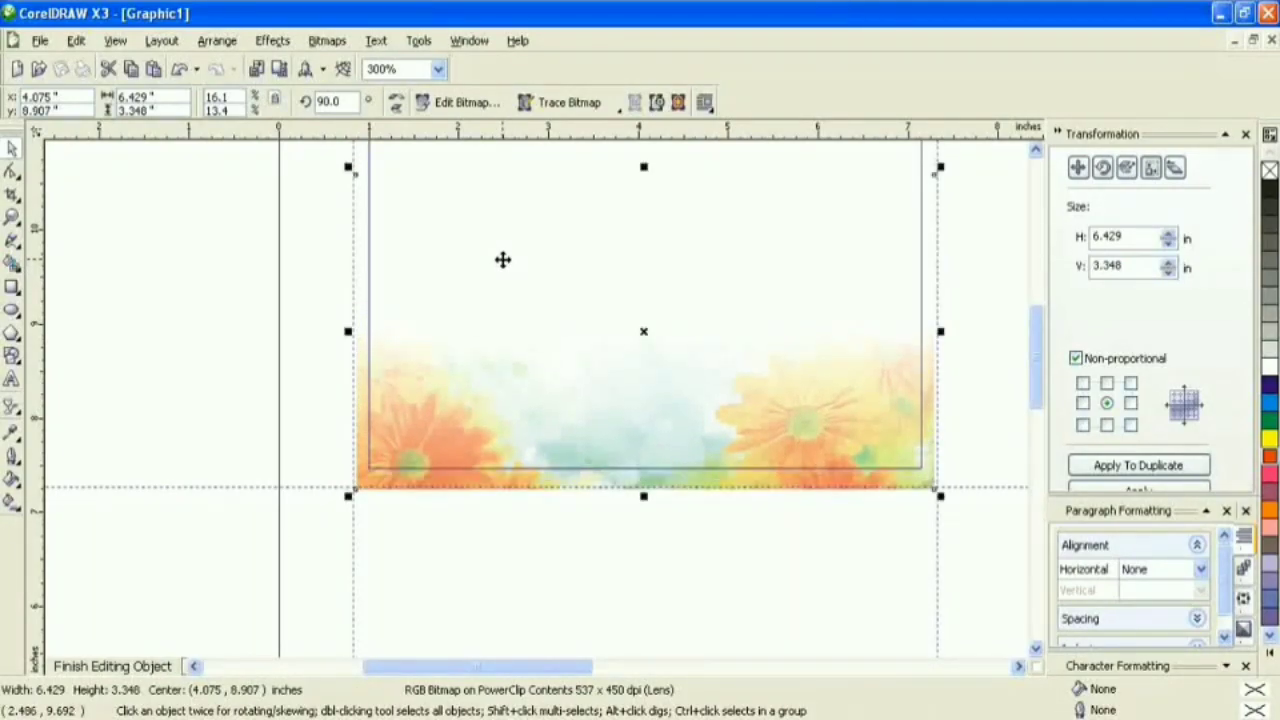
pyautogui.rightClick(502, 260)
pyautogui.click(544, 306)
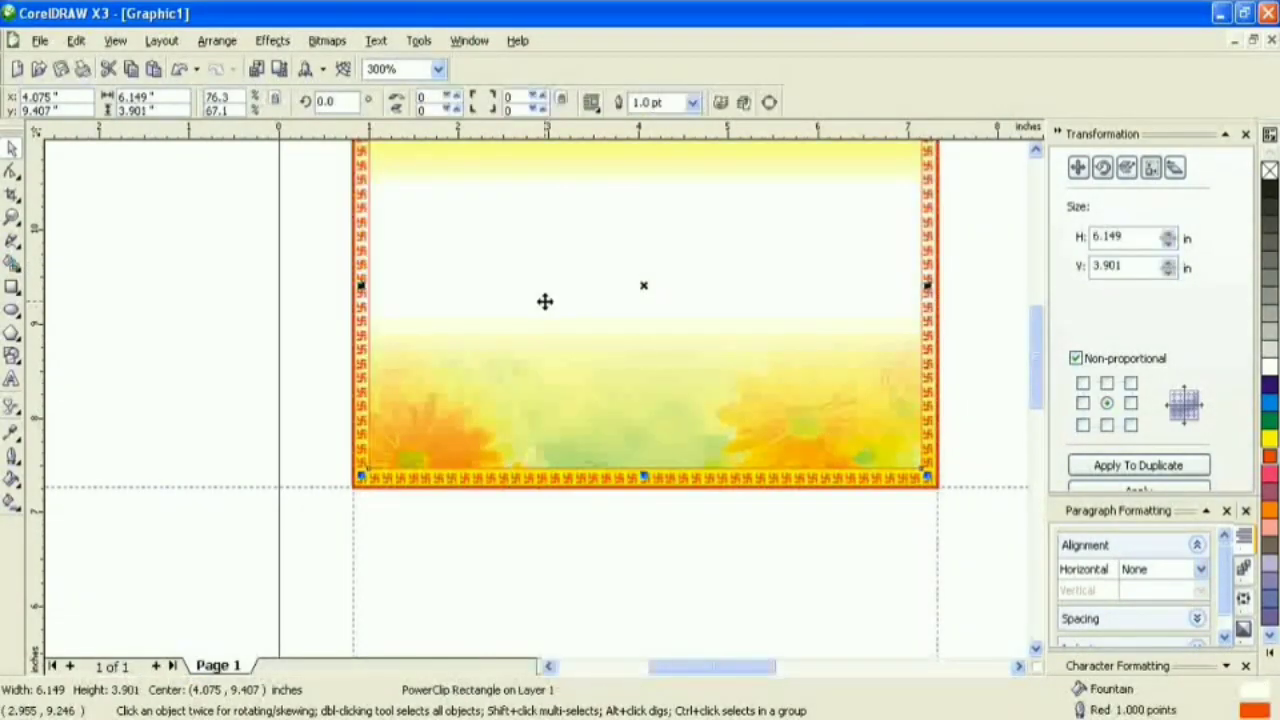
# - Move the small yellow garland picture onto the top edge of the card, near its upper-right corner
pyautogui.click(628, 542)
pyautogui.scroll(-1, 513, 394)
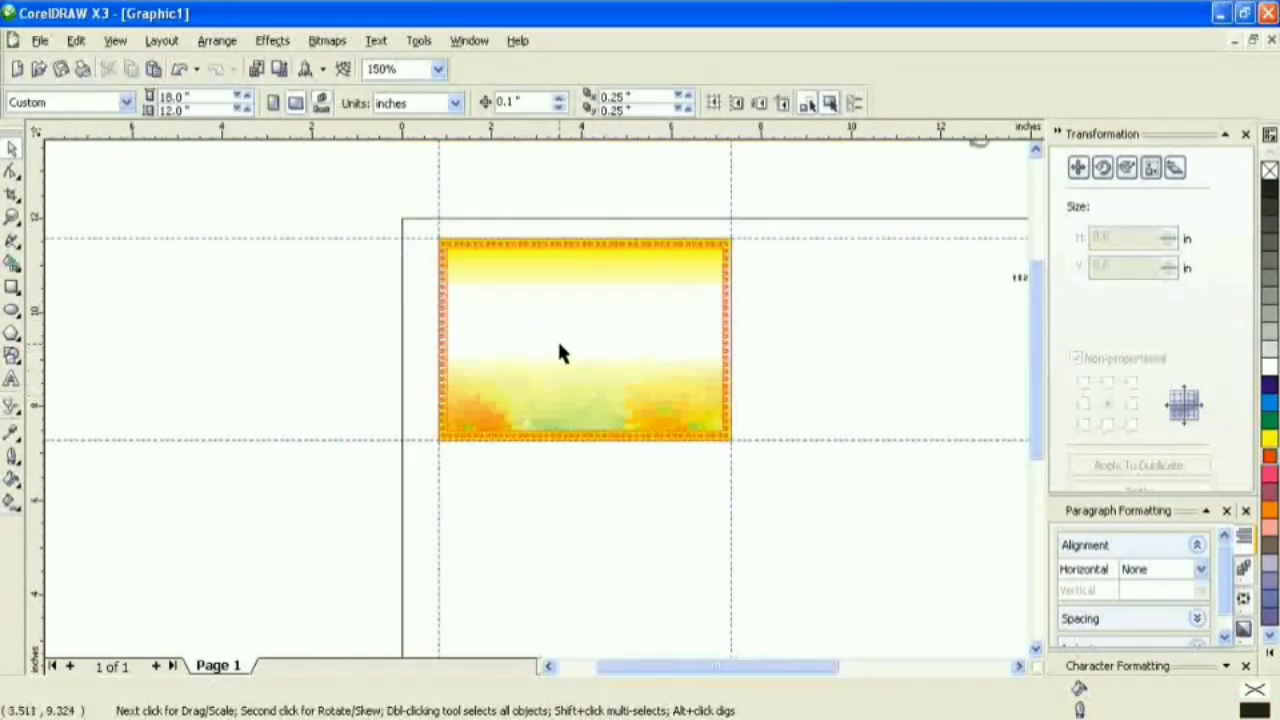
pyautogui.click(12, 217)
pyautogui.moveTo(420, 222); pyautogui.dragTo(737, 451)
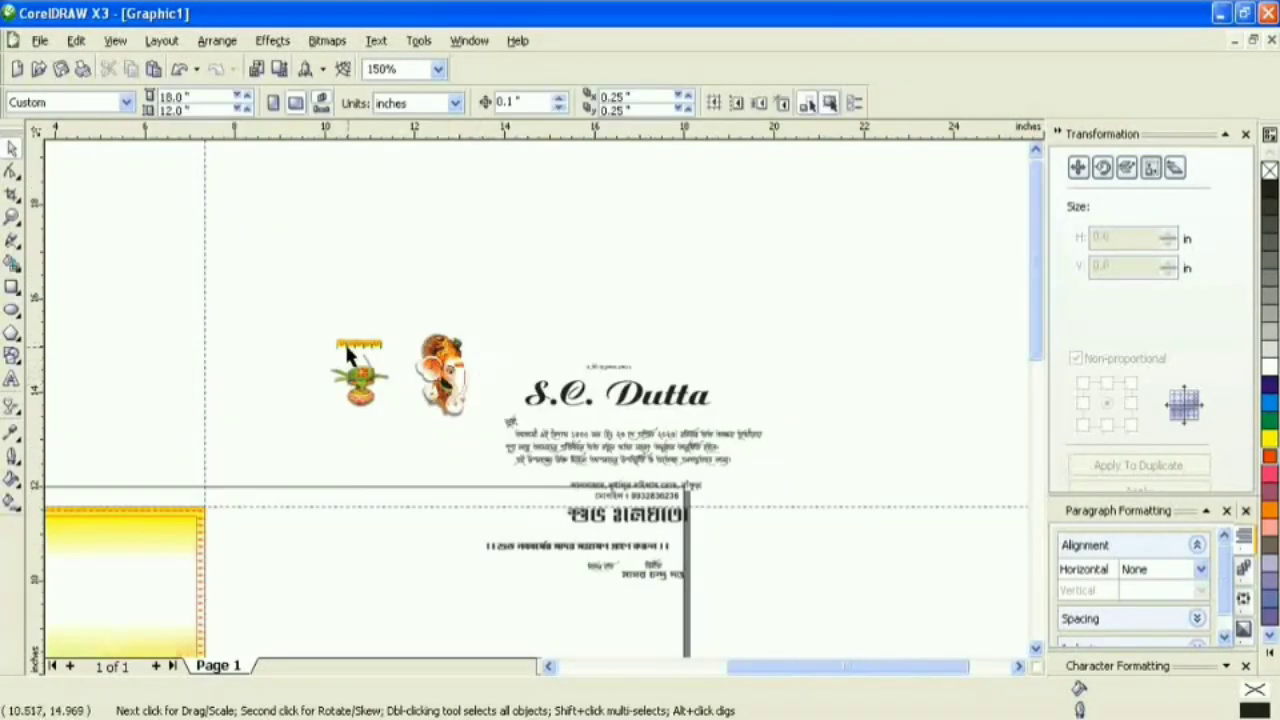
pyautogui.moveTo(347, 350); pyautogui.dragTo(127, 520)
pyautogui.scroll(1, 59, 532)
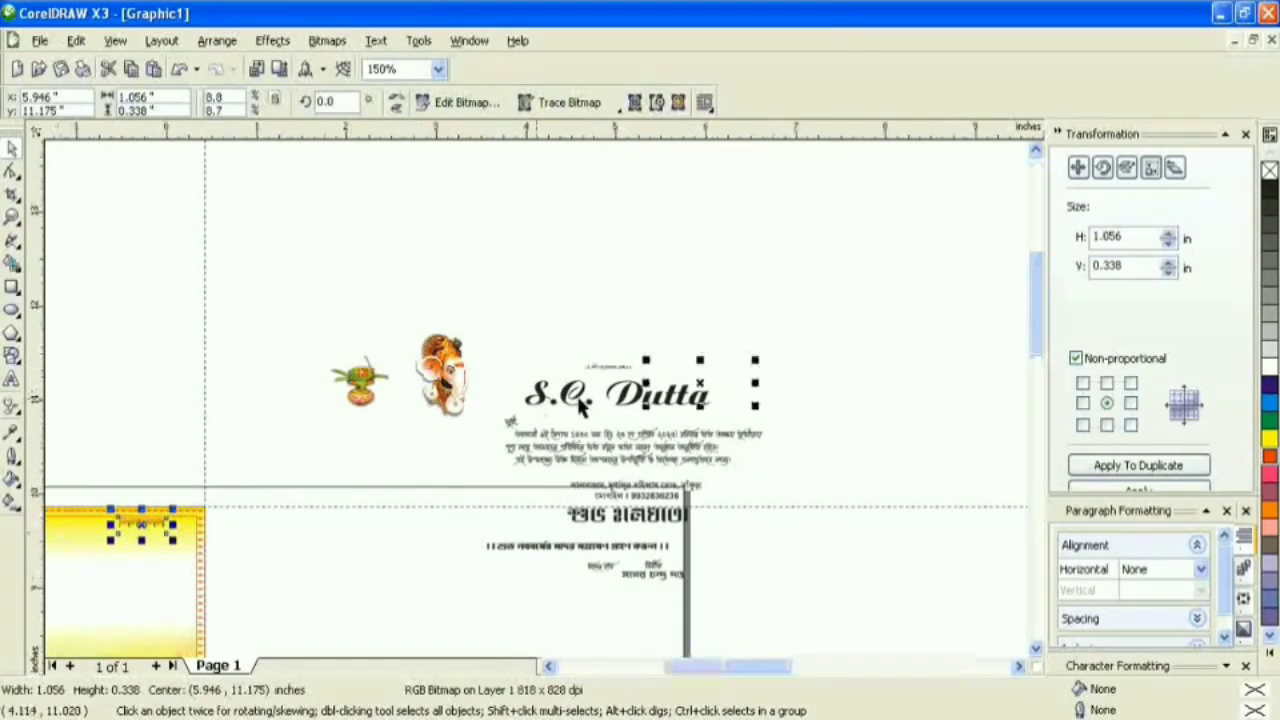
# - Move the yellow garland picture along the card's top edge to the upper-left corner of the inner rectangle
pyautogui.scroll(1, 533, 400)
pyautogui.moveTo(886, 367); pyautogui.dragTo(142, 362)
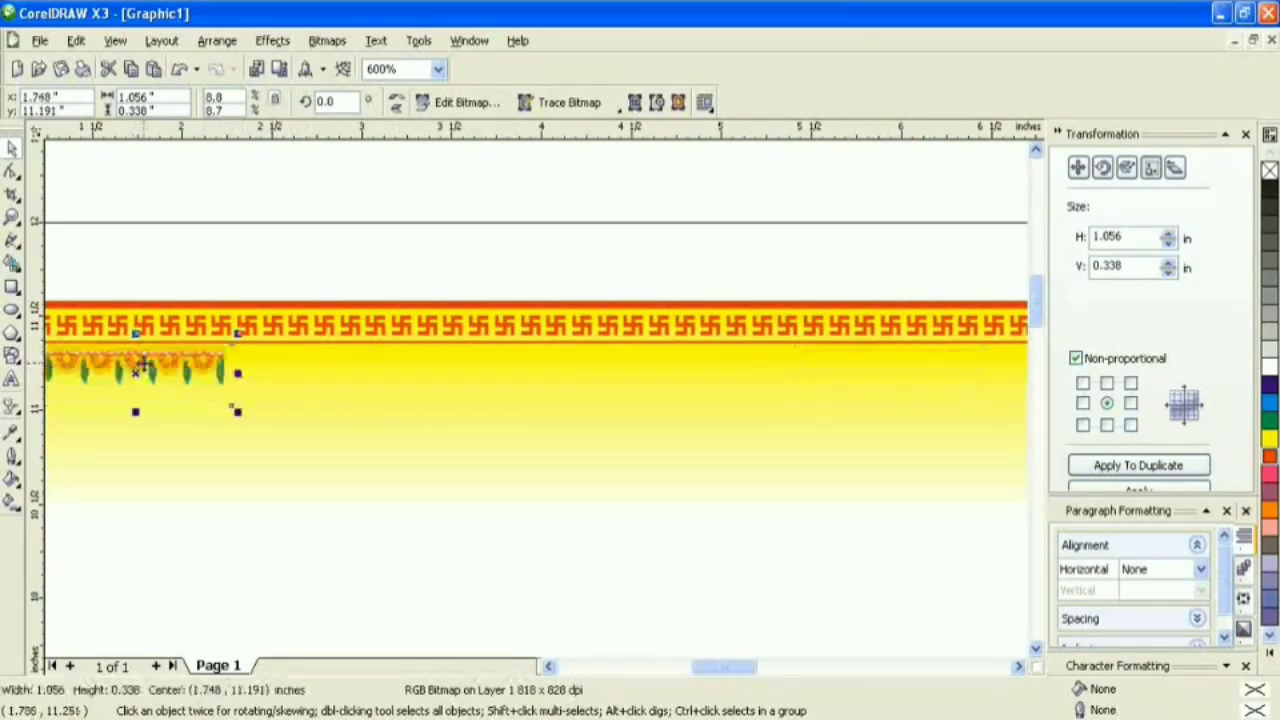
pyautogui.scroll(-1, 408, 374)
pyautogui.scroll(2, 561, 414)
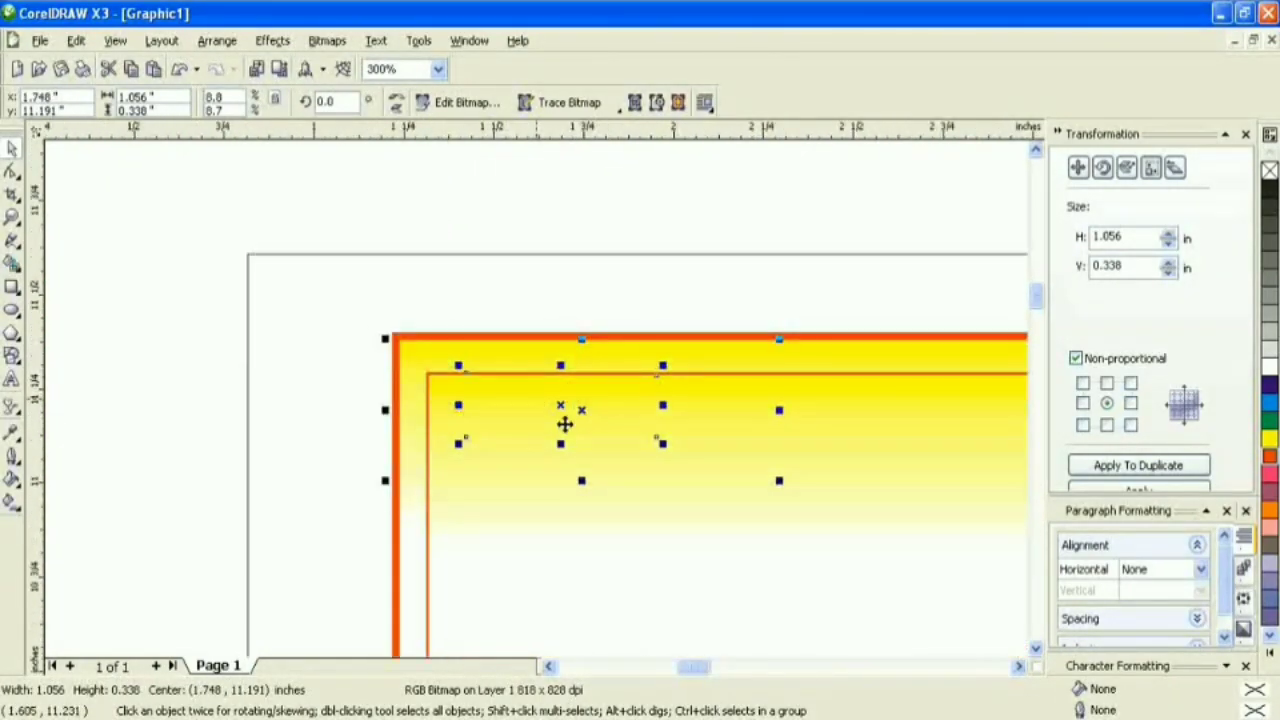
pyautogui.moveTo(578, 406); pyautogui.dragTo(866, 450)
pyautogui.click(502, 412)
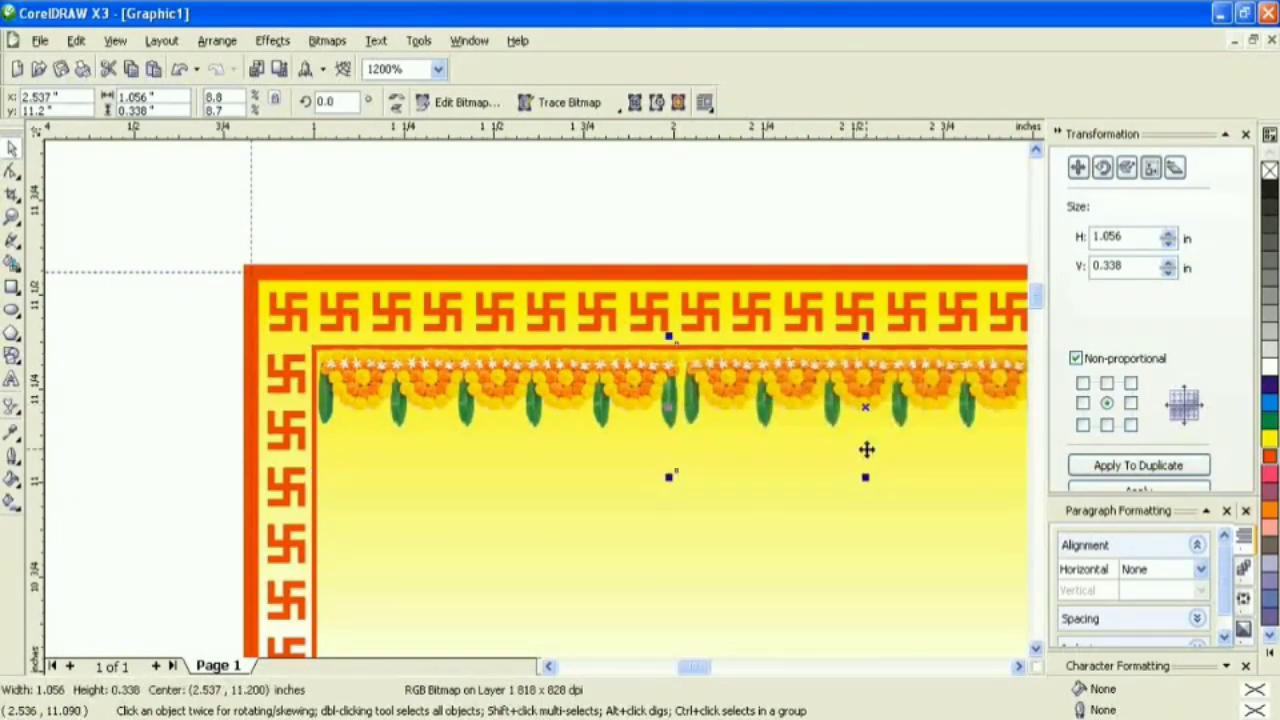
pyautogui.scroll(2, 534, 397)
pyautogui.moveTo(551, 351); pyautogui.dragTo(534, 350)
pyautogui.scroll(-1, 580, 370)
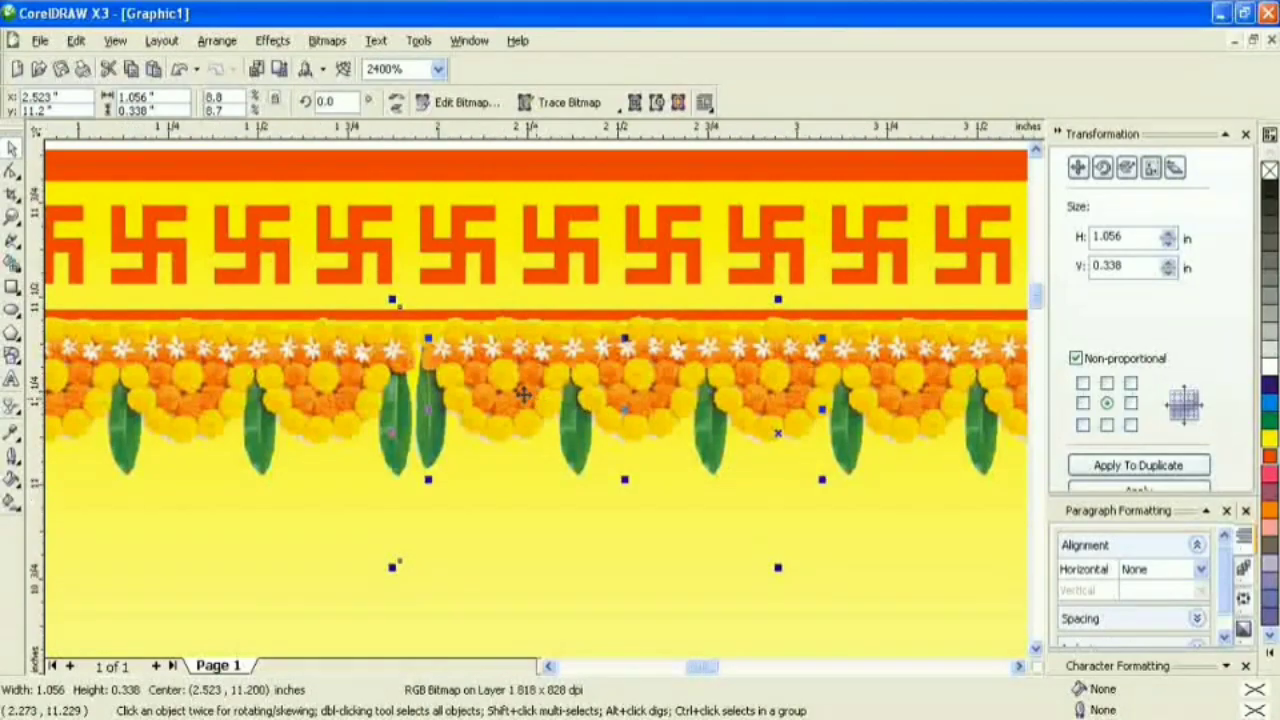
pyautogui.scroll(-1, 523, 395)
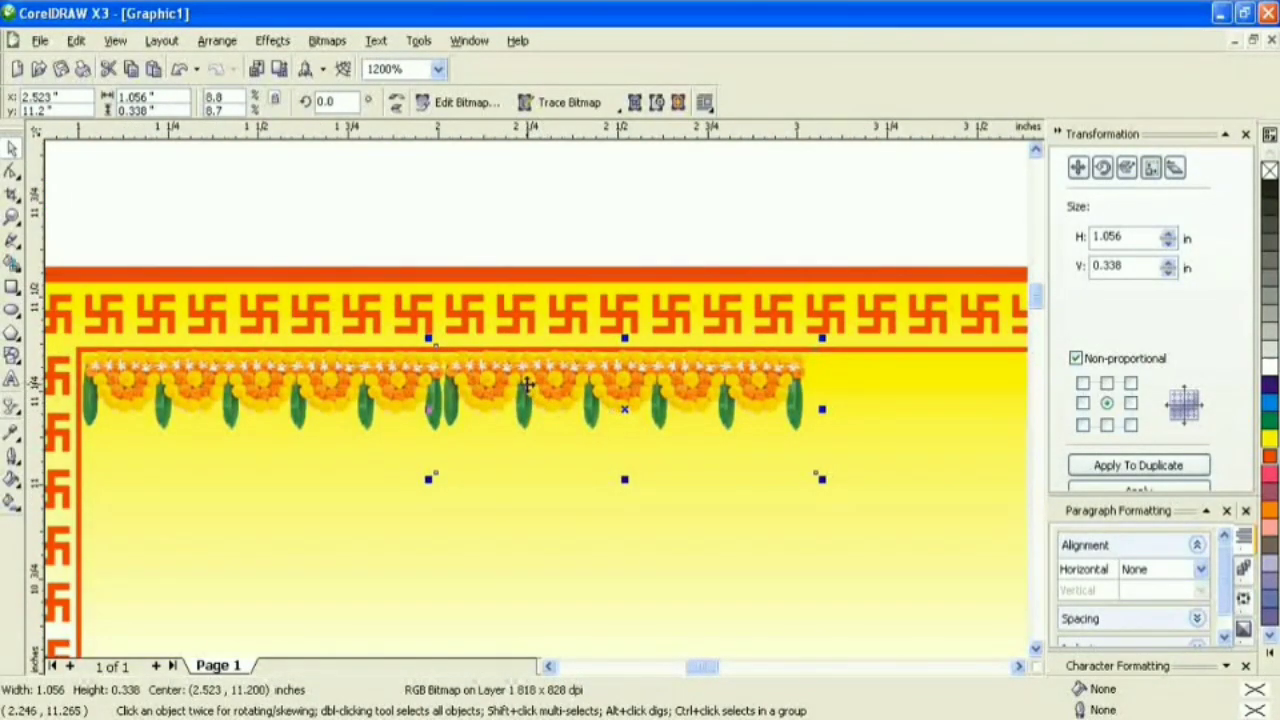
pyautogui.press('Delete')
# - Duplicate the garland about 1 inch to the right and repeat the duplication four more times along the card's top edge
pyautogui.moveTo(367, 374); pyautogui.dragTo(729, 408)
pyautogui.hotkey('ctrl', 'r')
pyautogui.scroll(-1, 527, 393)
pyautogui.hotkey('ctrl', 'r')
pyautogui.scroll(-1, 520, 390)
pyautogui.hotkey('ctrl', 'r')
pyautogui.hotkey('ctrl', 'r')
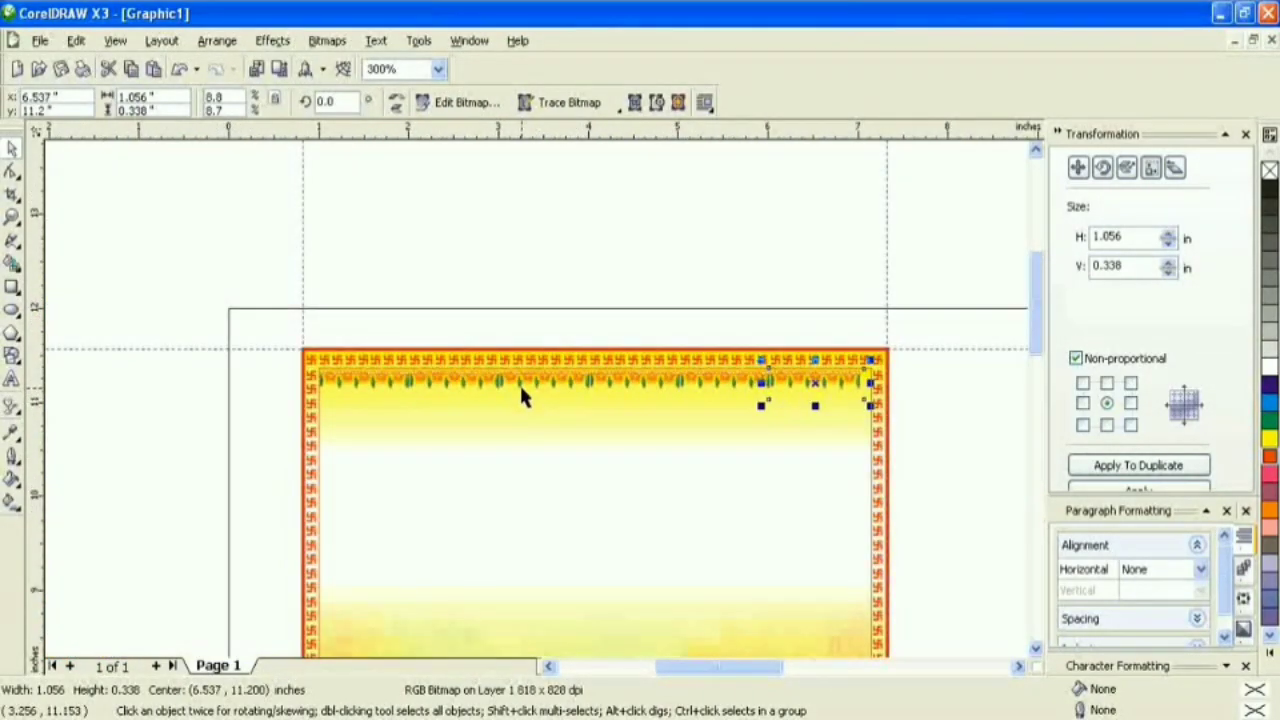
# - Stretch the six garlands together to about 6.18 inches wide, reaching the inner rectangle's right edge, and group them
pyautogui.press('Escape')
pyautogui.moveTo(290, 330)
pyautogui.mouseDown()
pyautogui.moveTo(543, 423)
pyautogui.moveTo(873, 421)
pyautogui.mouseUp()
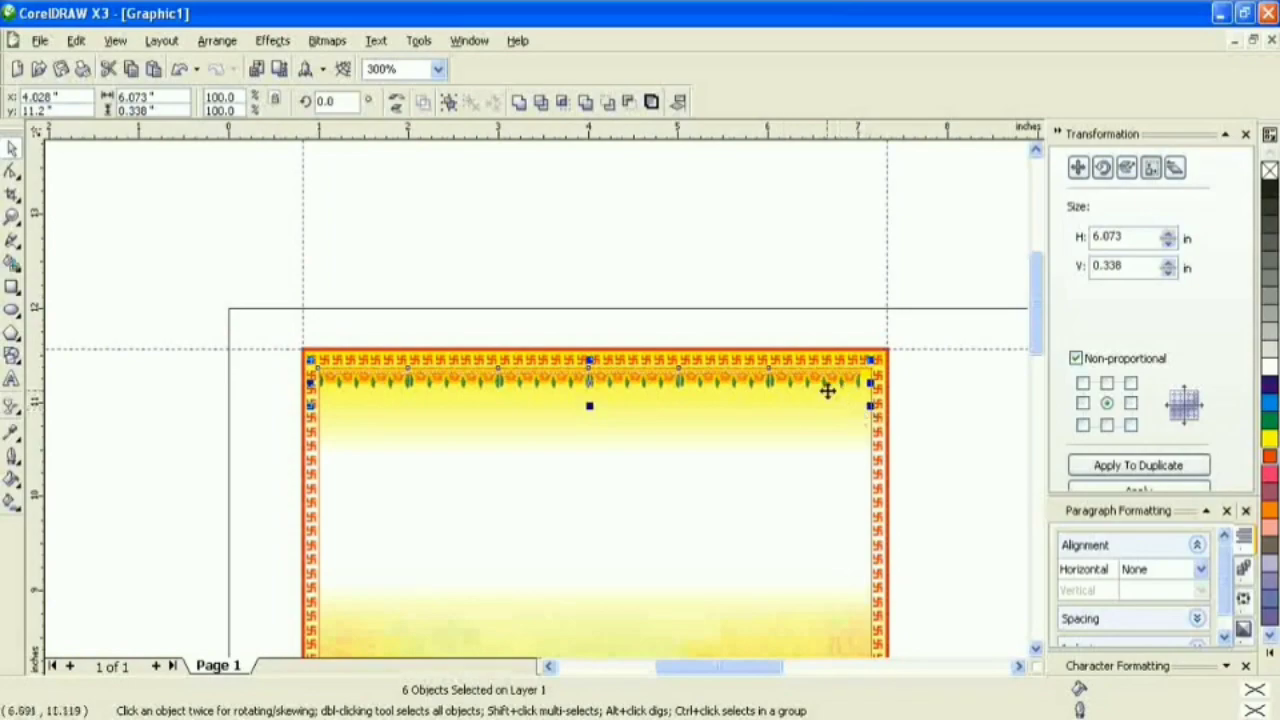
pyautogui.scroll(1, 755, 380)
pyautogui.moveTo(700, 397); pyautogui.dragTo(714, 400)
pyautogui.scroll(2, 677, 383)
pyautogui.moveTo(640, 364); pyautogui.dragTo(661, 369)
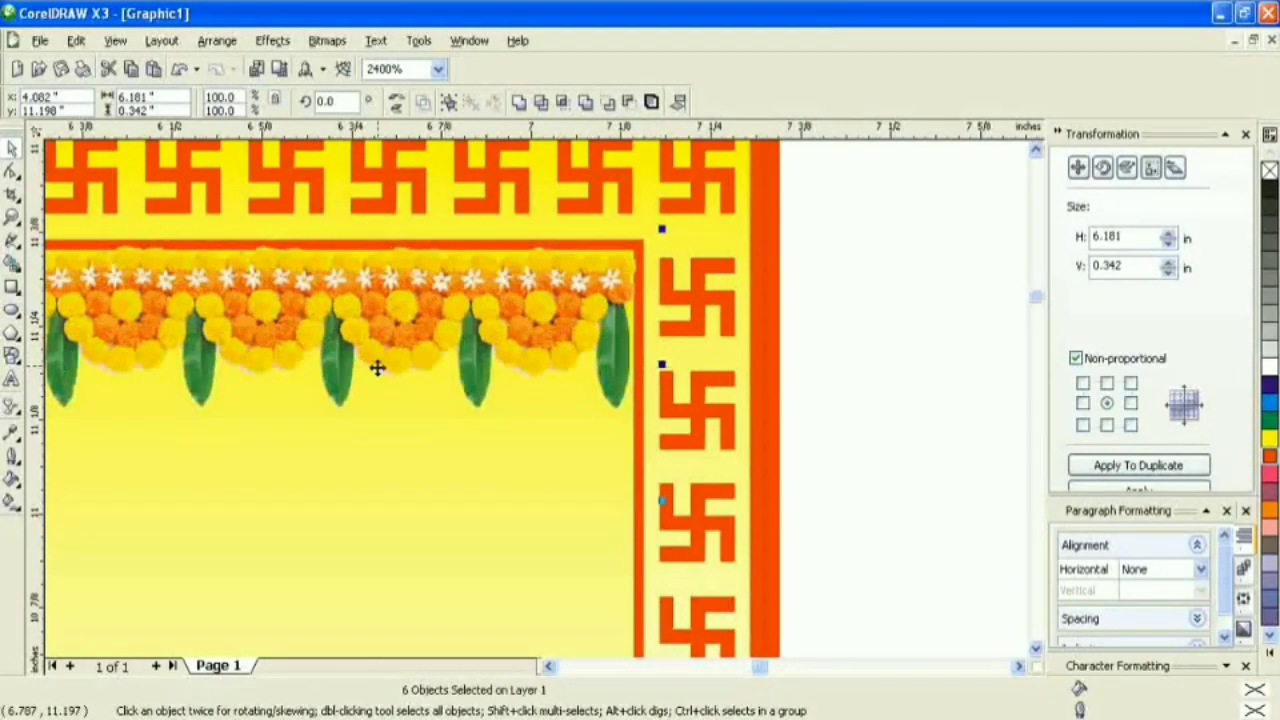
pyautogui.hotkey('ctrl', 'g')
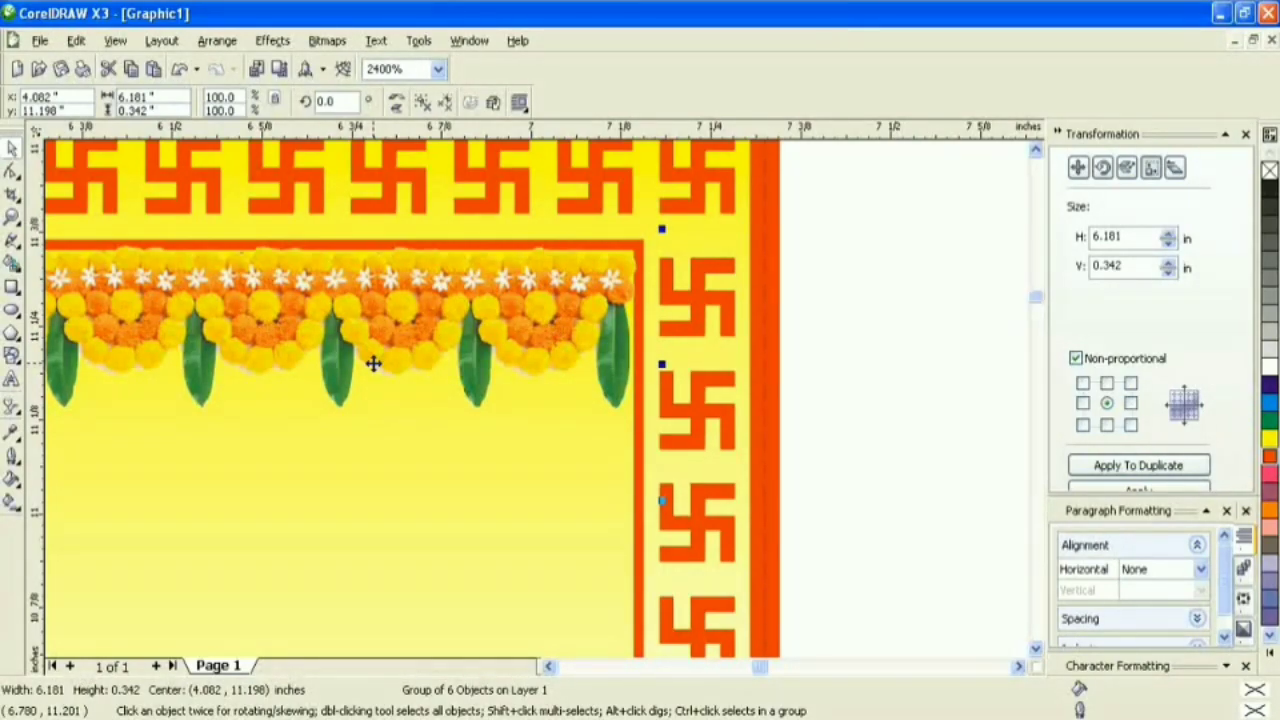
pyautogui.scroll(-3, 537, 400)
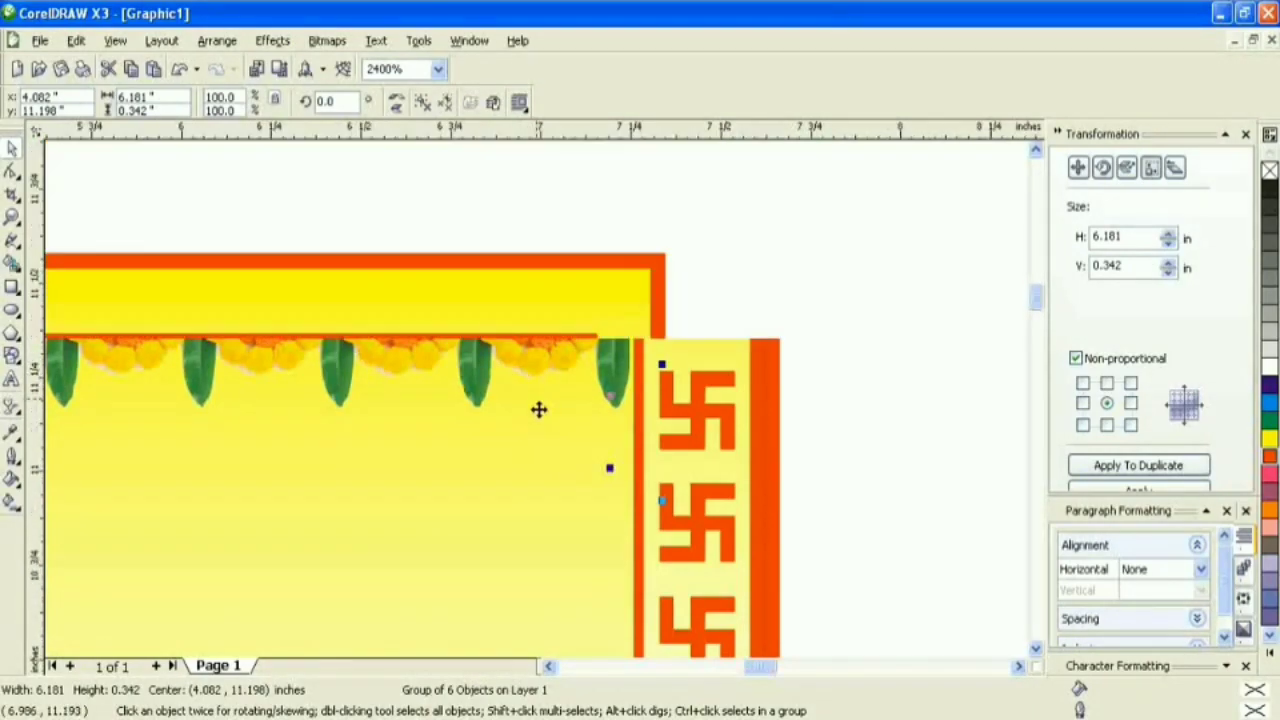
pyautogui.click(686, 390)
# - Move the large script name heading onto the card, just below the garland and slightly right of centre
pyautogui.scroll(-1, 445, 410)
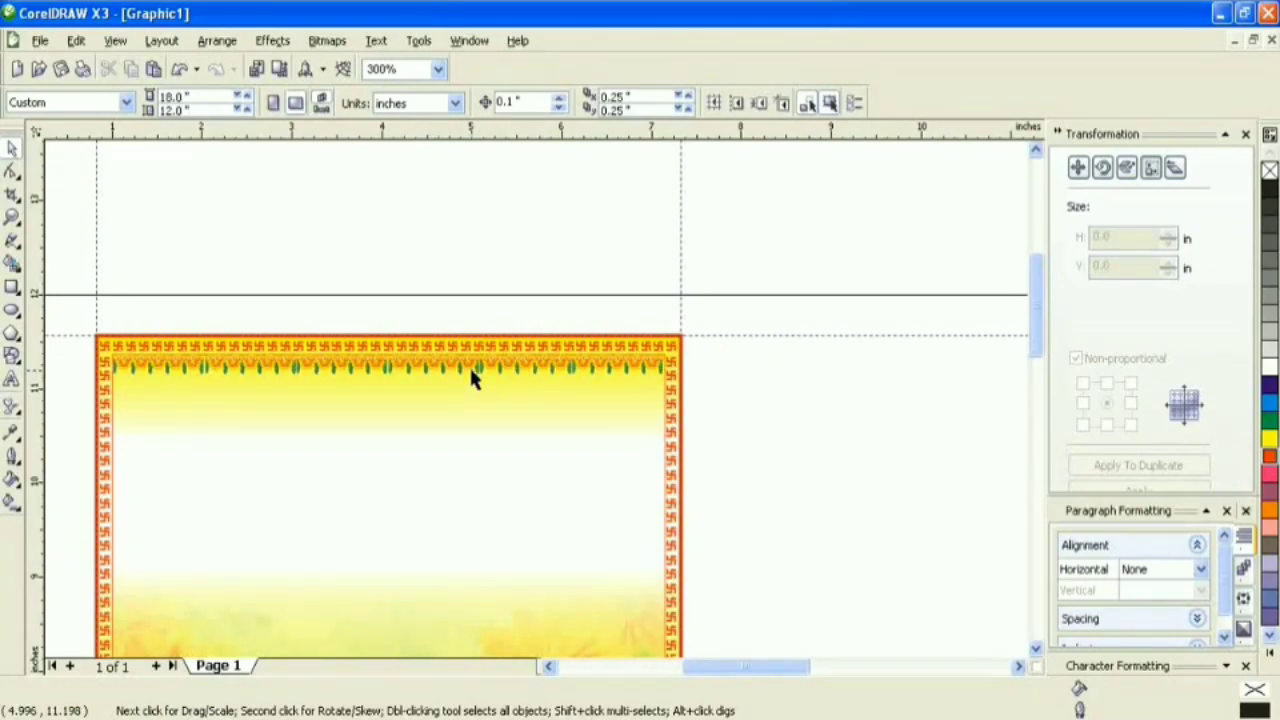
pyautogui.scroll(-1, 597, 395)
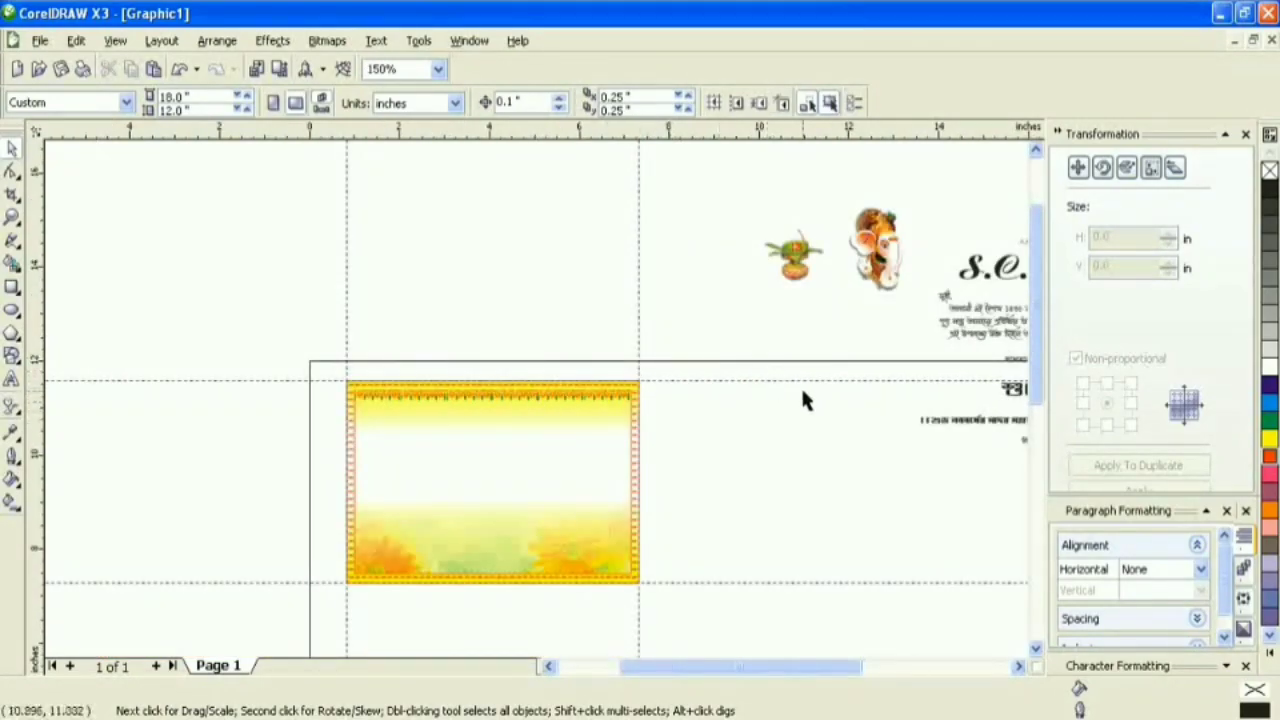
pyautogui.moveTo(983, 280); pyautogui.dragTo(443, 433)
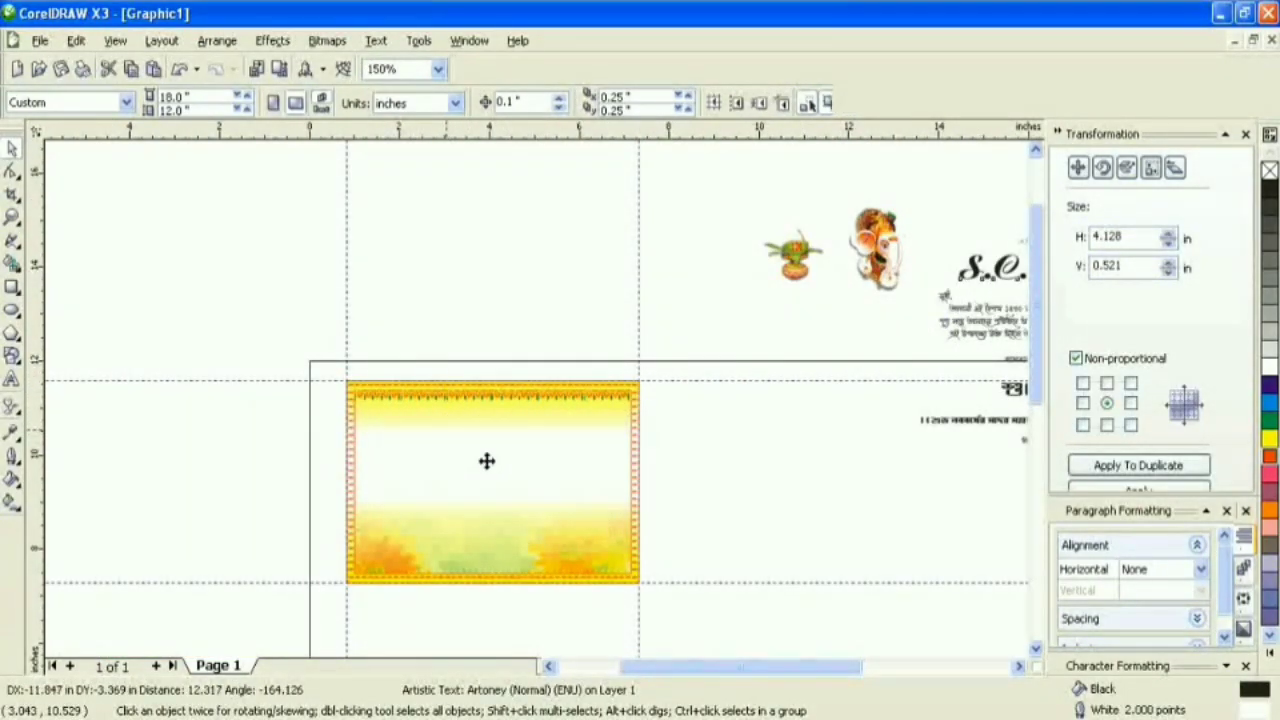
pyautogui.click(12, 216)
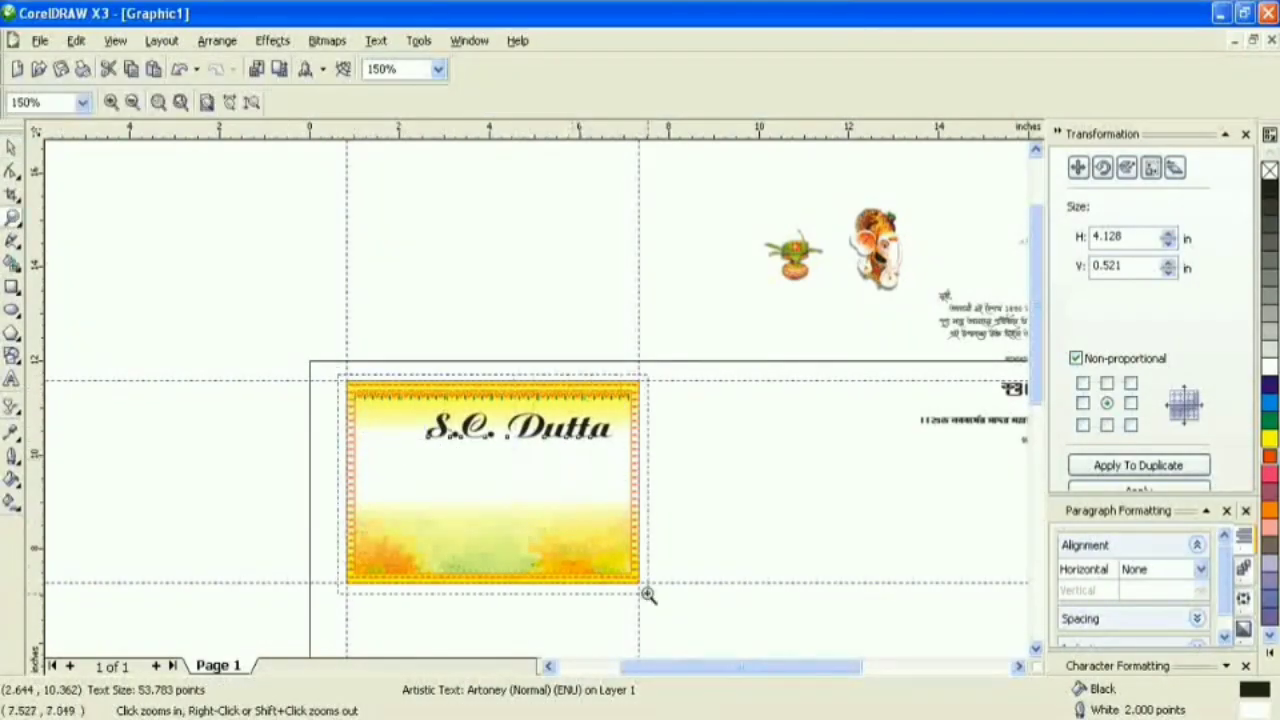
pyautogui.click(630, 570)
pyautogui.click(12, 148)
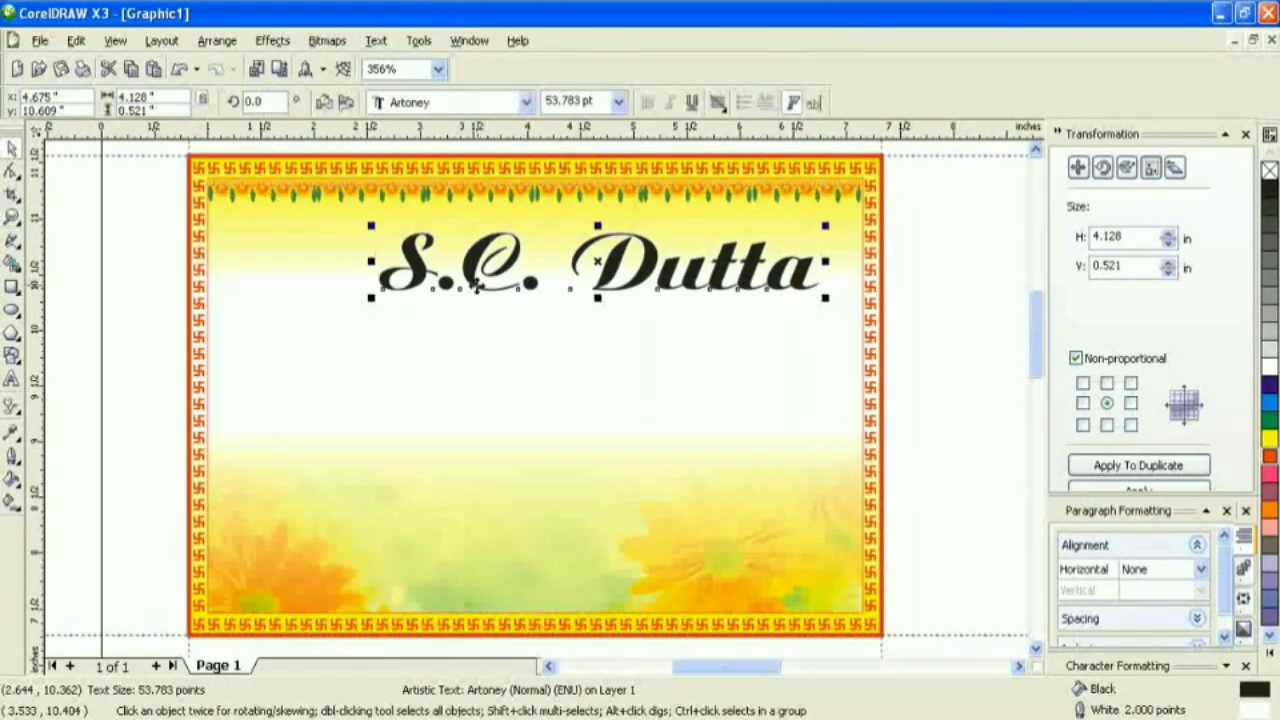
pyautogui.moveTo(471, 266); pyautogui.dragTo(471, 278)
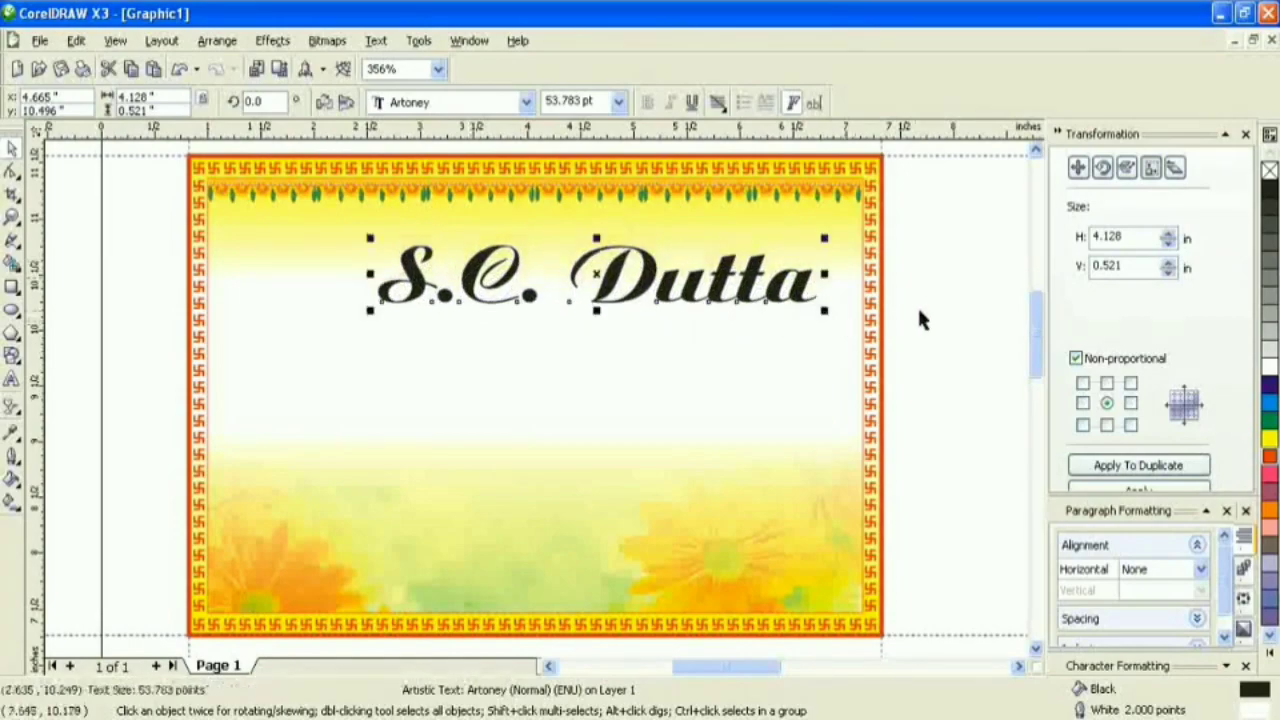
pyautogui.click(917, 309)
# - Place the small Bengali line "শ্রী গনেশায় নমঃ" between the garland and the name heading, enlarged to about 13 pt
pyautogui.scroll(-2, 617, 397)
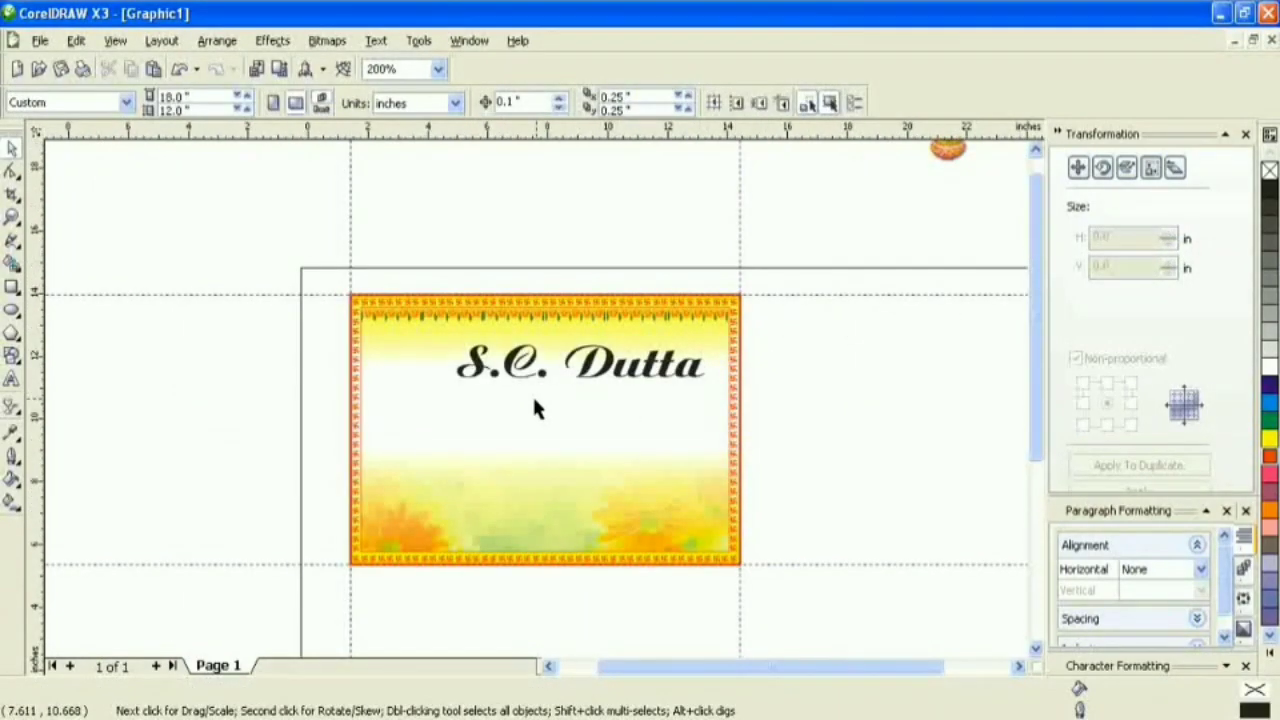
pyautogui.scroll(-3, 519, 405)
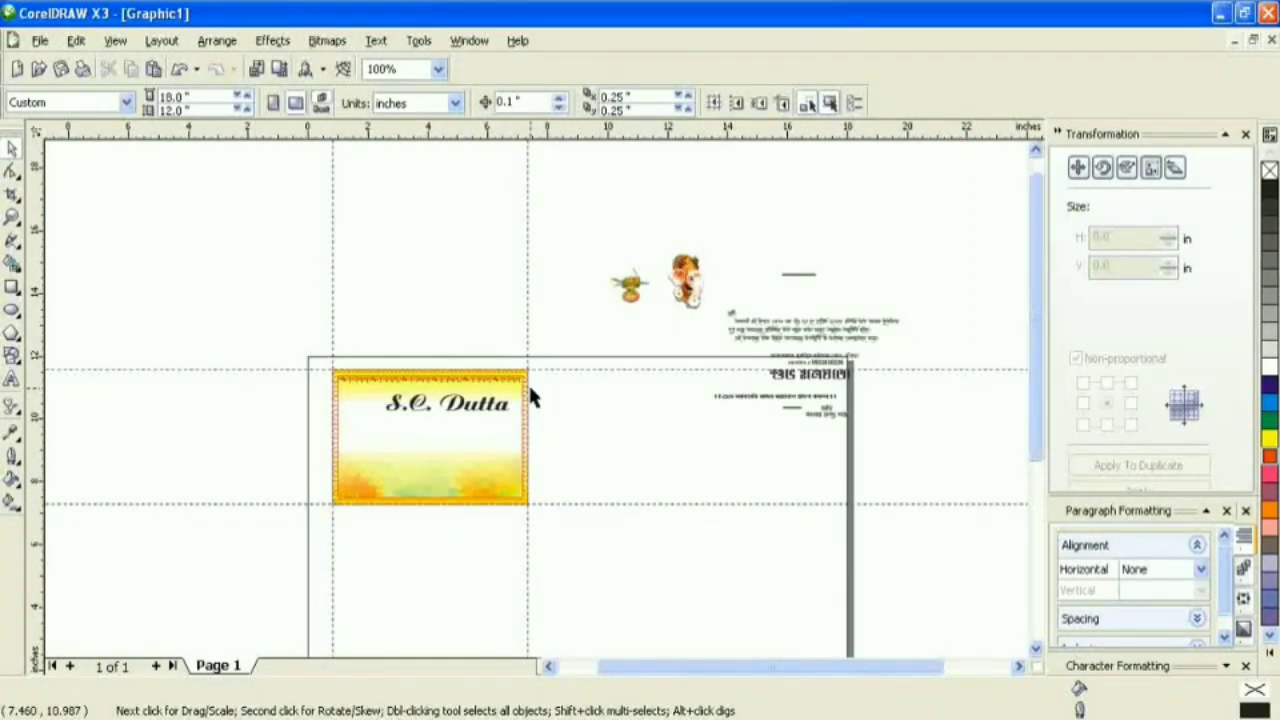
pyautogui.moveTo(800, 279); pyautogui.dragTo(430, 392)
pyautogui.press('z')
pyautogui.moveTo(330, 362); pyautogui.dragTo(575, 518)
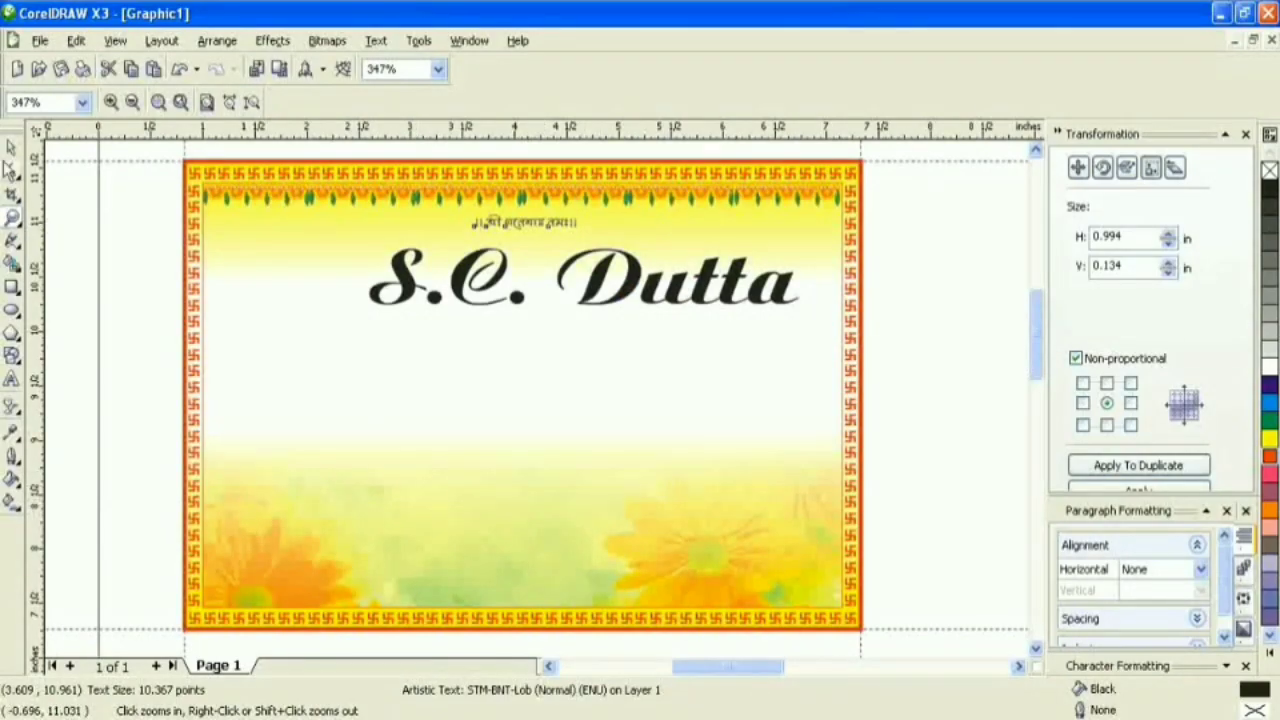
pyautogui.press('space')
pyautogui.scroll(2, 536, 389)
pyautogui.moveTo(637, 337); pyautogui.dragTo(660, 363)
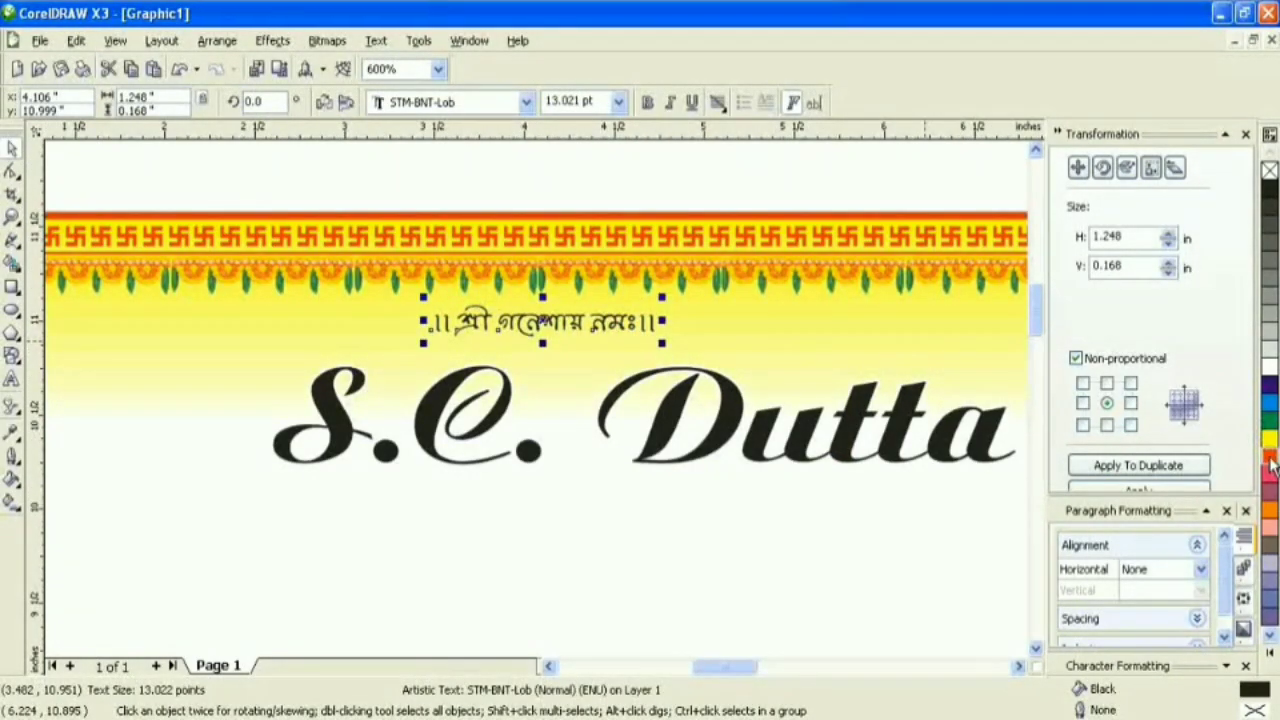
pyautogui.press('Escape')
# - Draw a rectangle about 1.45 by 0.23 inches around the small Bengali line
pyautogui.click(12, 287)
pyautogui.moveTo(416, 302); pyautogui.dragTo(681, 350)
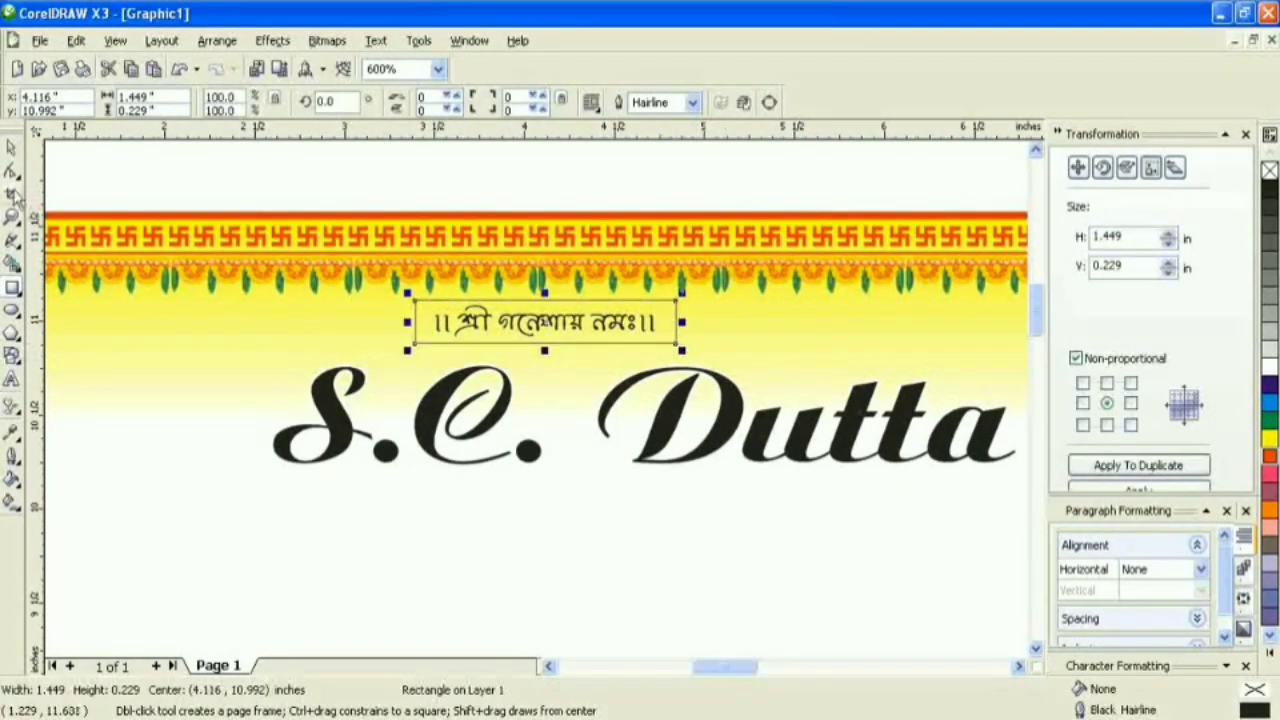
pyautogui.click(12, 148)
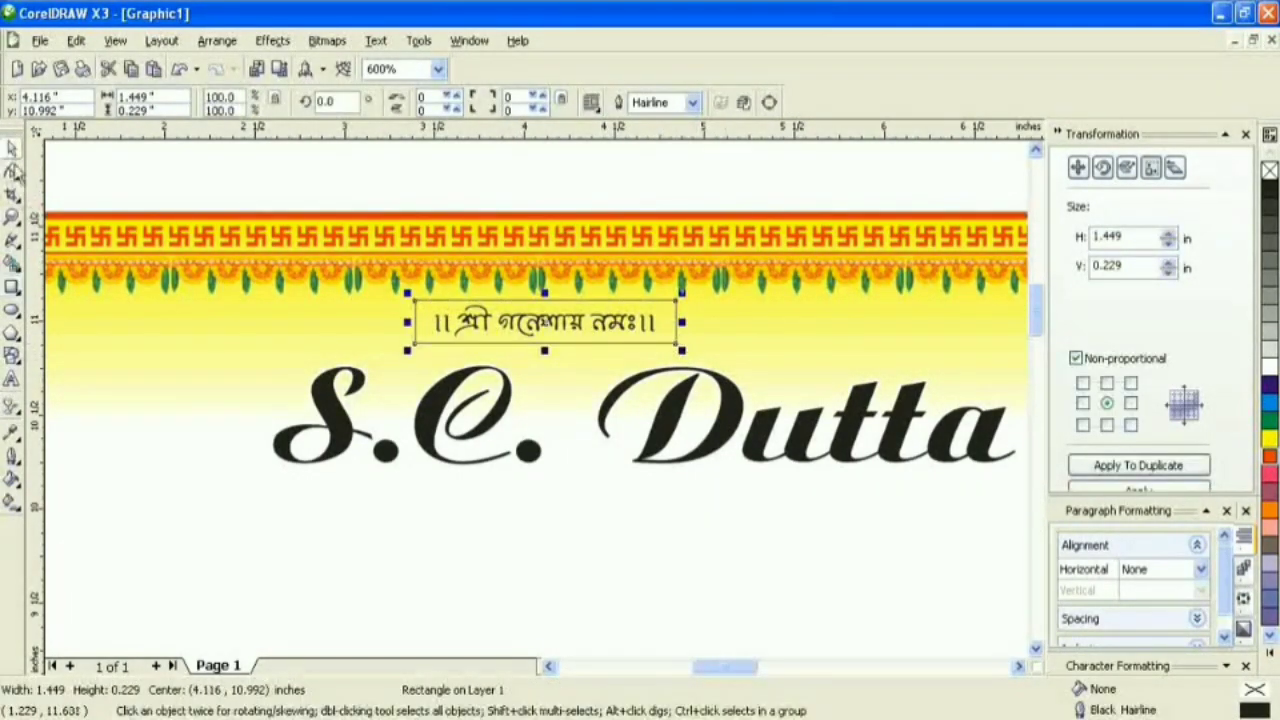
# - Fill the rectangle with a horizontal black-to-white linear gradient and remove its outline
pyautogui.click(10, 505)
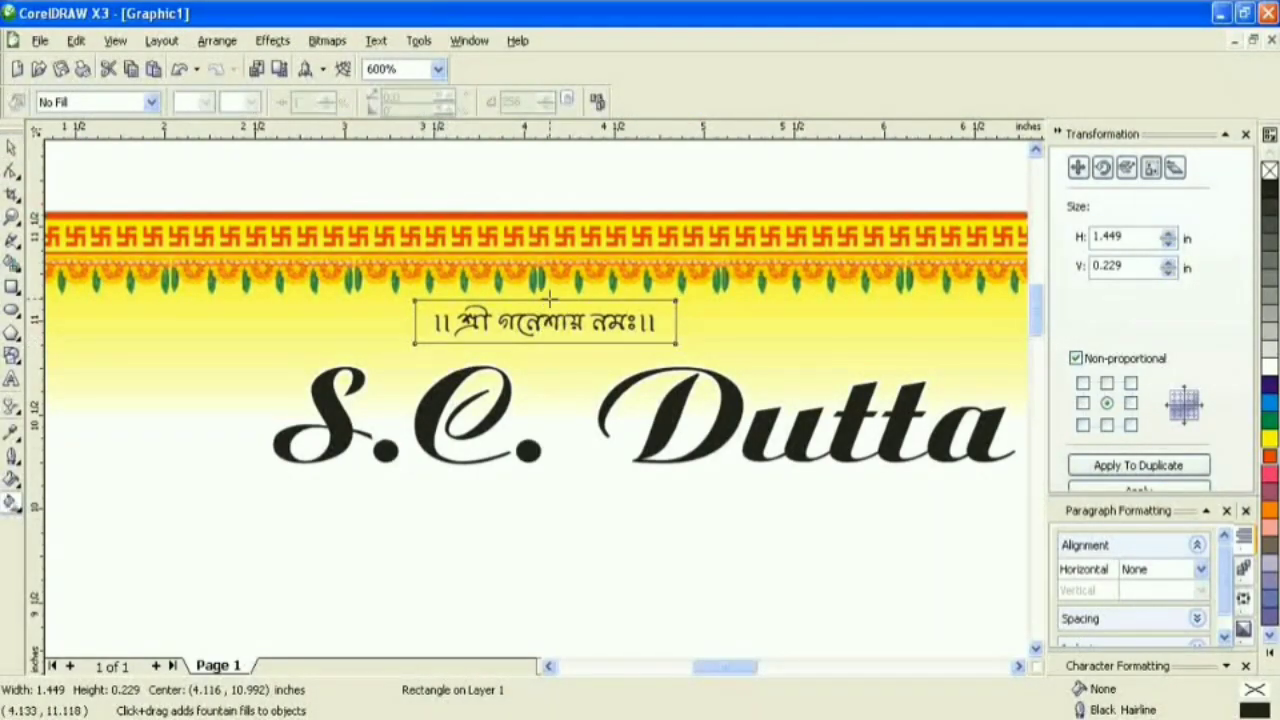
pyautogui.moveTo(548, 298); pyautogui.dragTo(547, 339)
pyautogui.moveTo(425, 331); pyautogui.dragTo(665, 332)
pyautogui.click(11, 150)
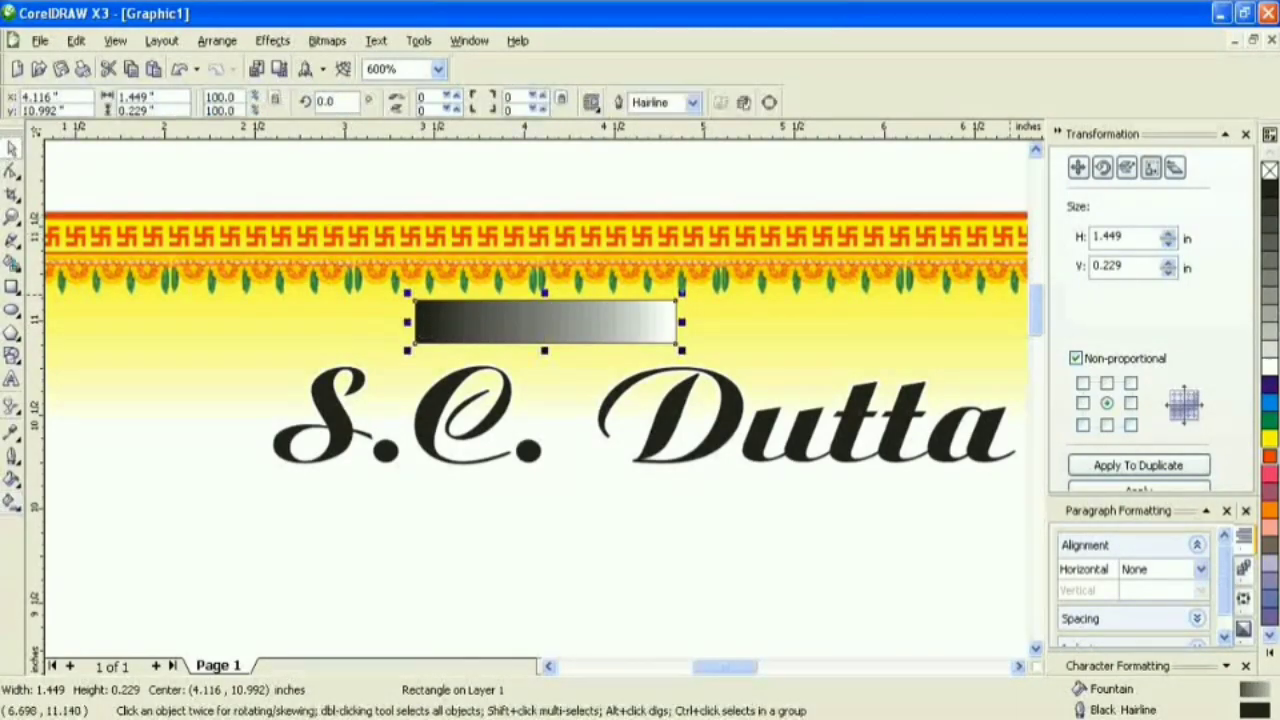
pyautogui.rightClick(1269, 172)
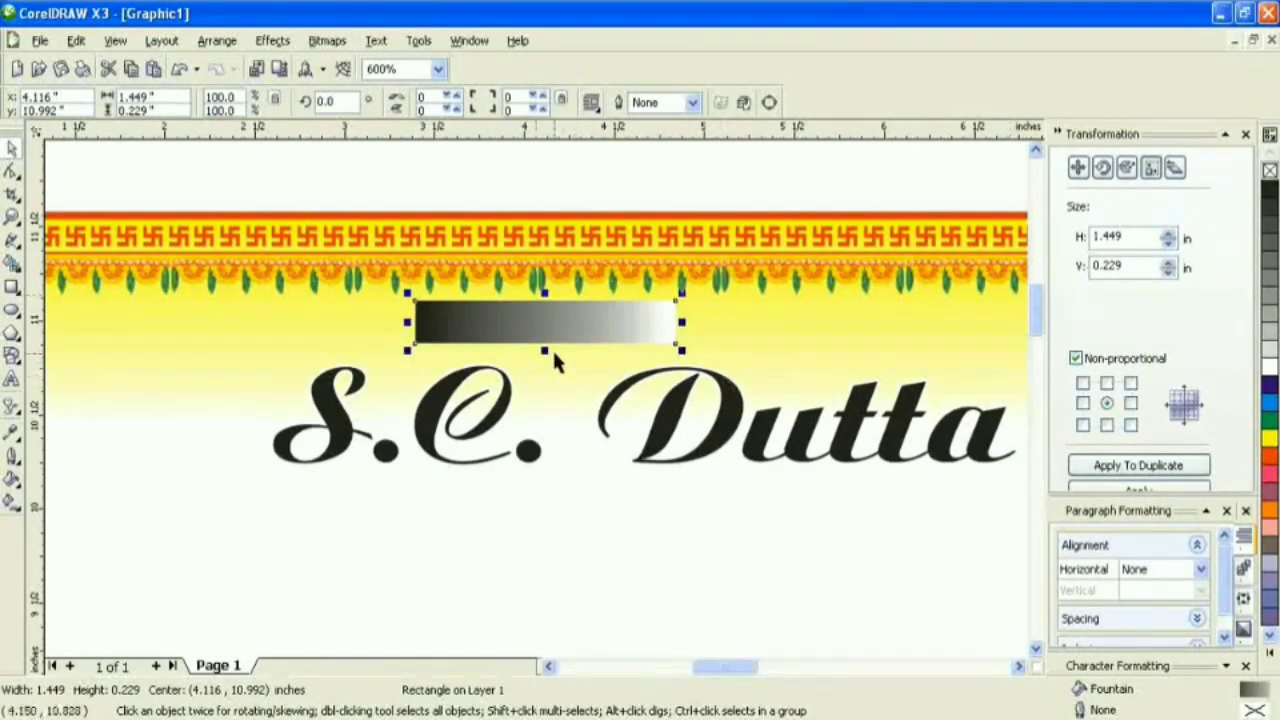
# - Change the rectangle's fountain fill to a custom blend with white at both ends and orange-red at the 47% position
pyautogui.click(12, 484)
pyautogui.click(67, 487)
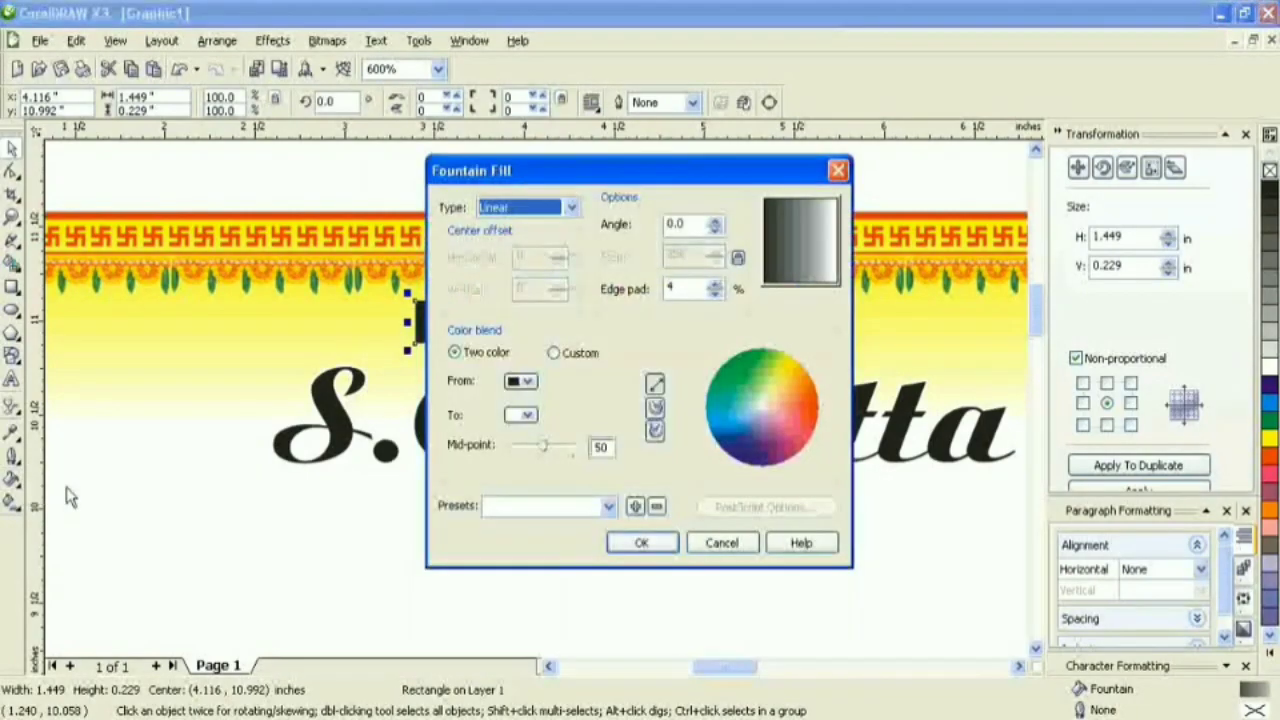
pyautogui.click(553, 353)
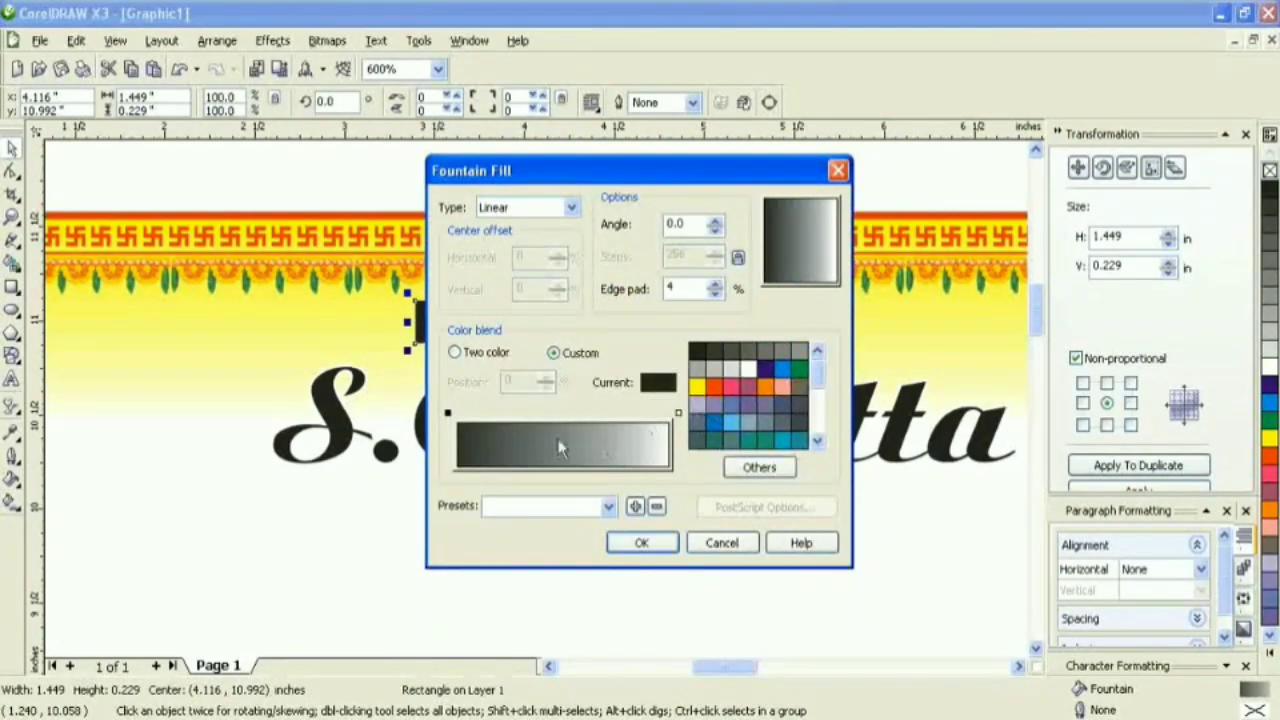
pyautogui.doubleClick(556, 418)
pyautogui.click(714, 388)
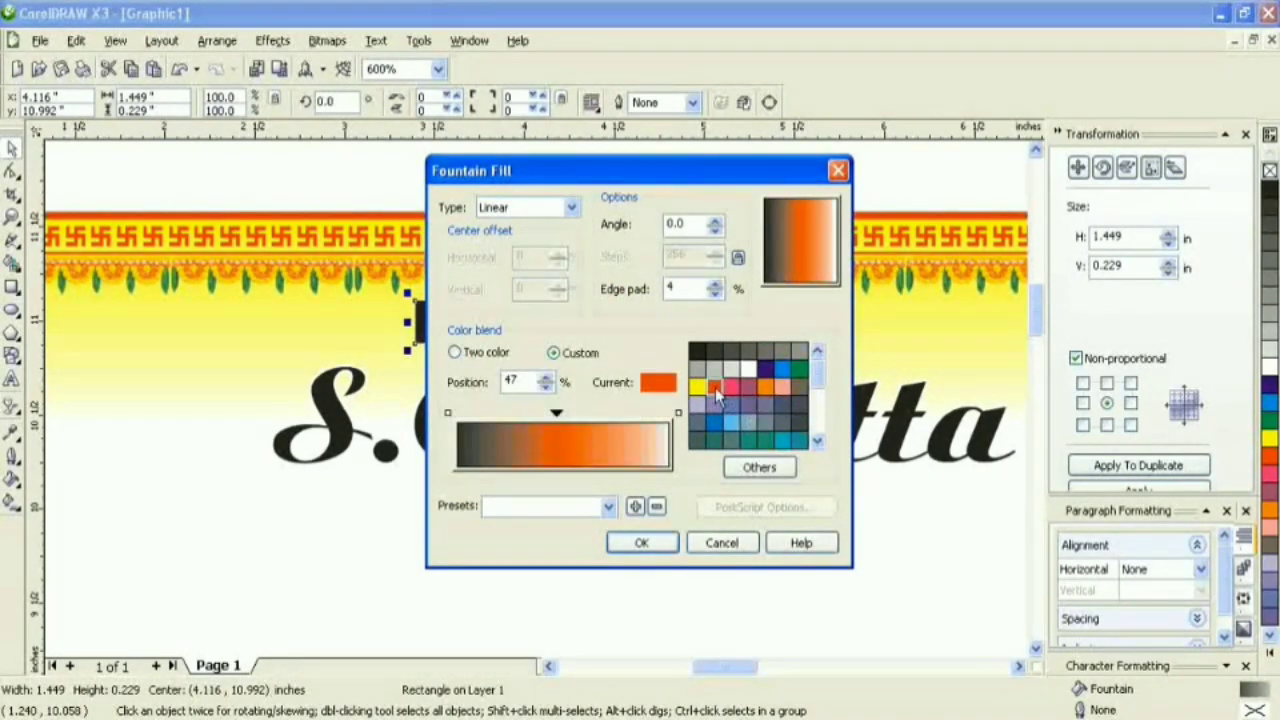
pyautogui.click(449, 414)
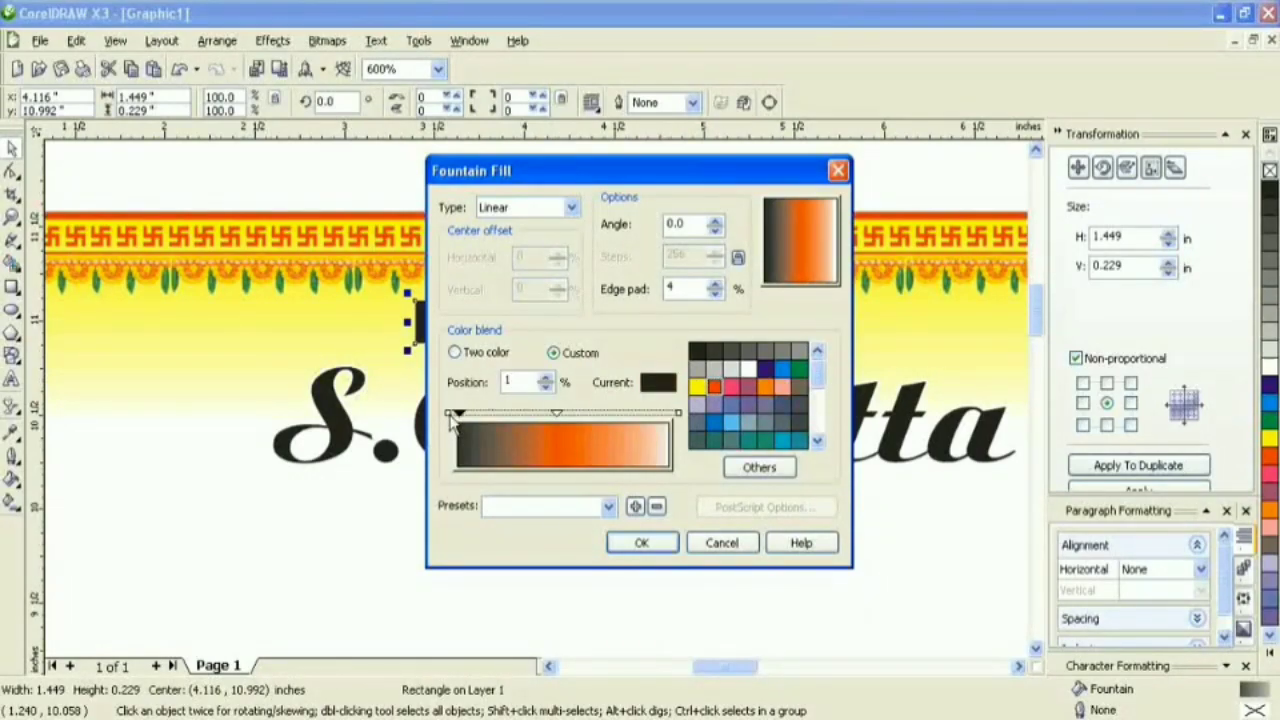
pyautogui.click(750, 370)
pyautogui.doubleClick(459, 415)
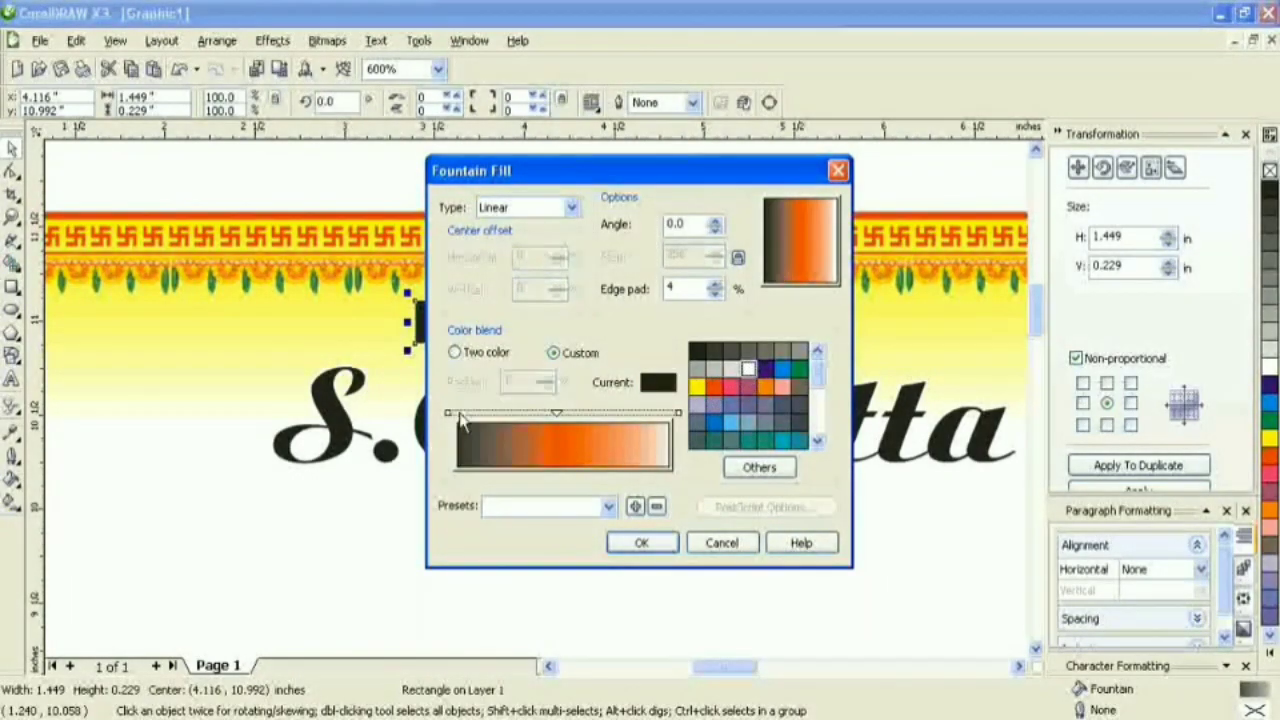
pyautogui.click(748, 370)
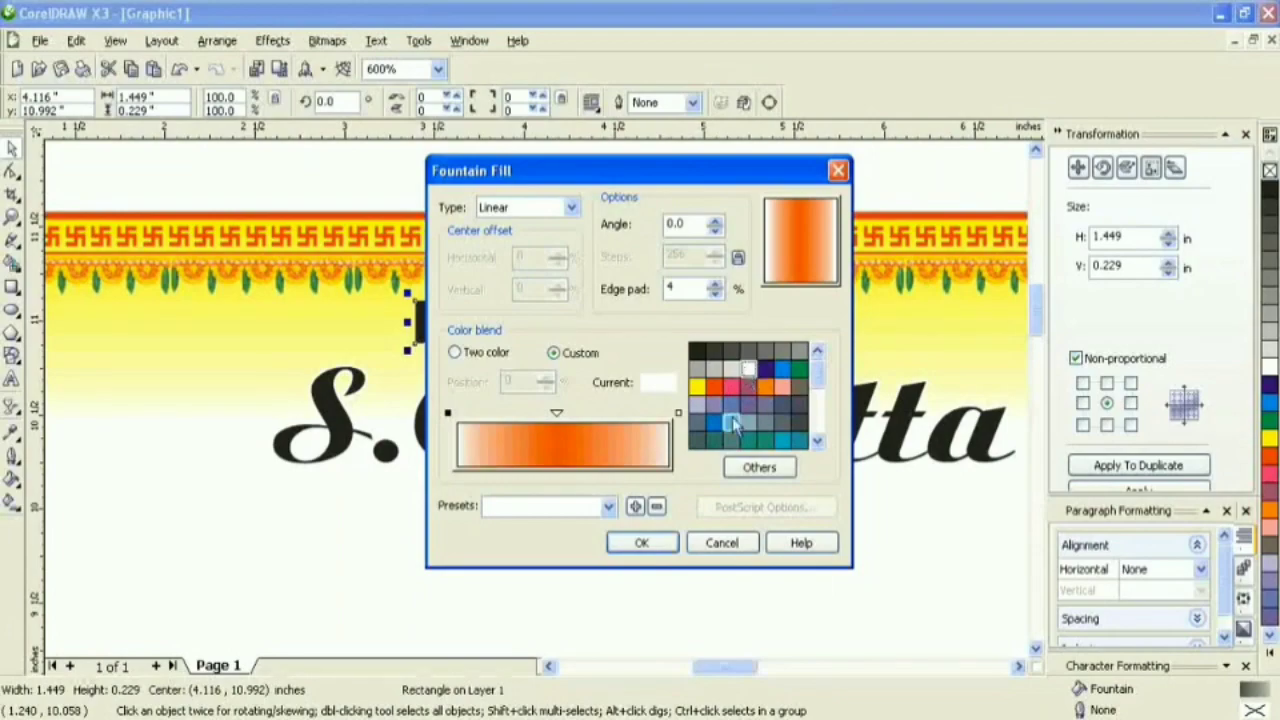
pyautogui.click(679, 414)
pyautogui.click(643, 550)
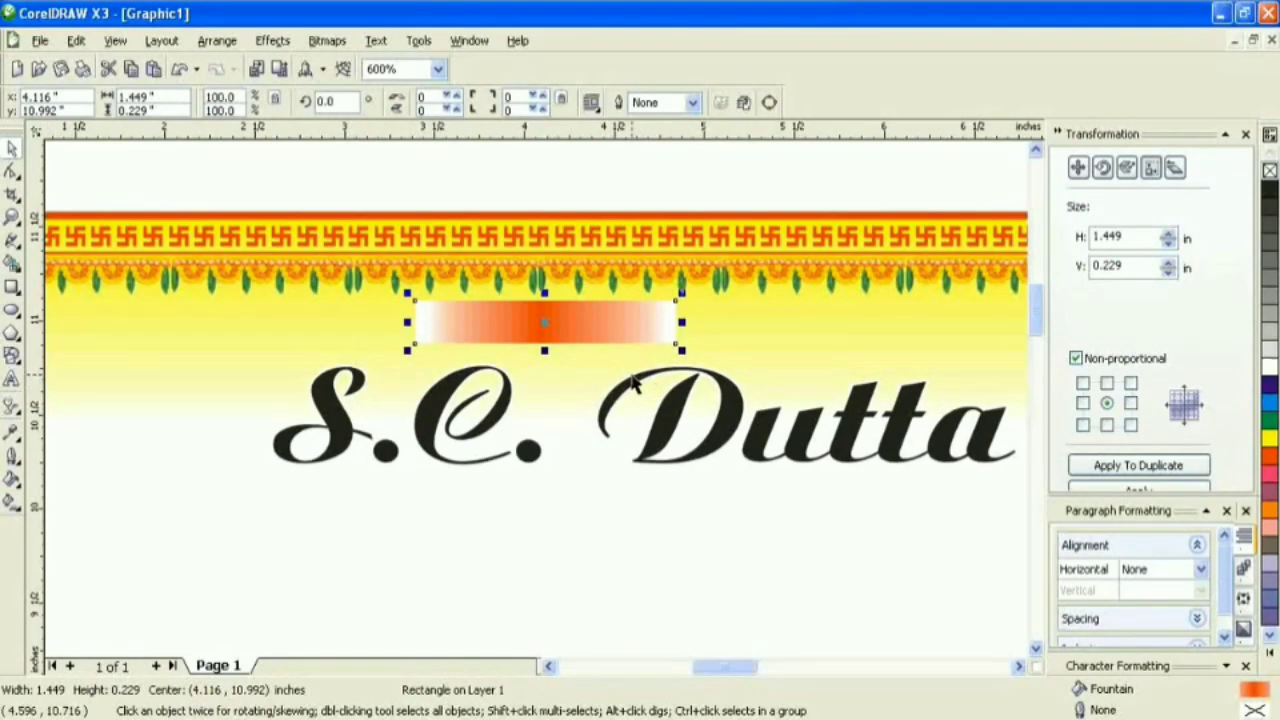
# - Nudge the gradient rectangle up and back down, placing the small Bengali line in front of it, and fill the line white
pyautogui.press('Up')
pyautogui.press('Up')
pyautogui.click(555, 329)
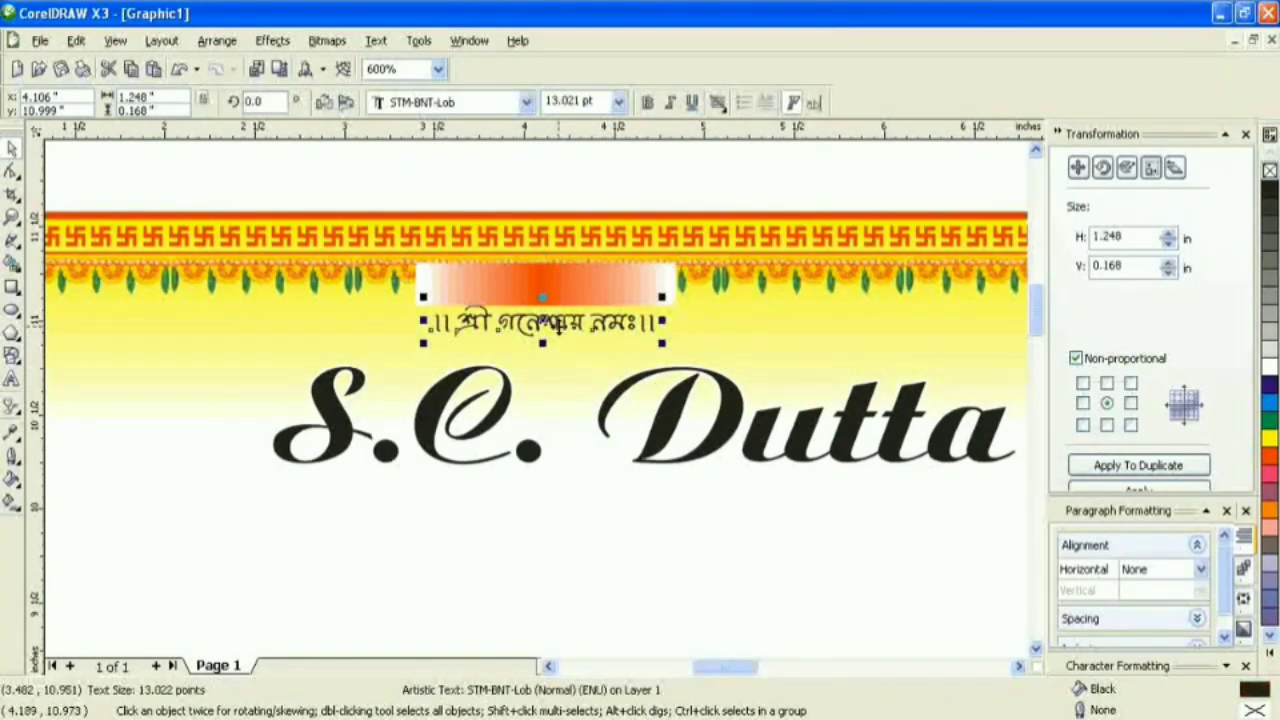
pyautogui.click(576, 287)
pyautogui.press('Down')
pyautogui.press('Down')
pyautogui.click(623, 330)
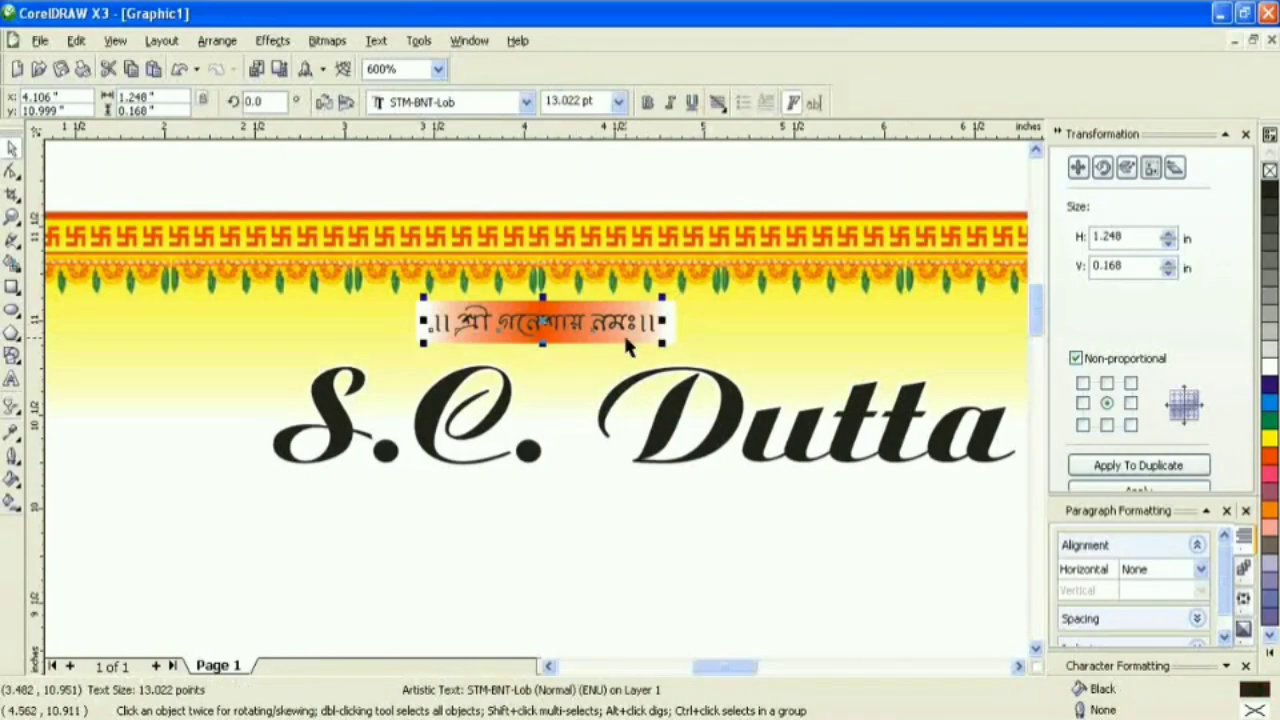
pyautogui.scroll(2, 598, 360)
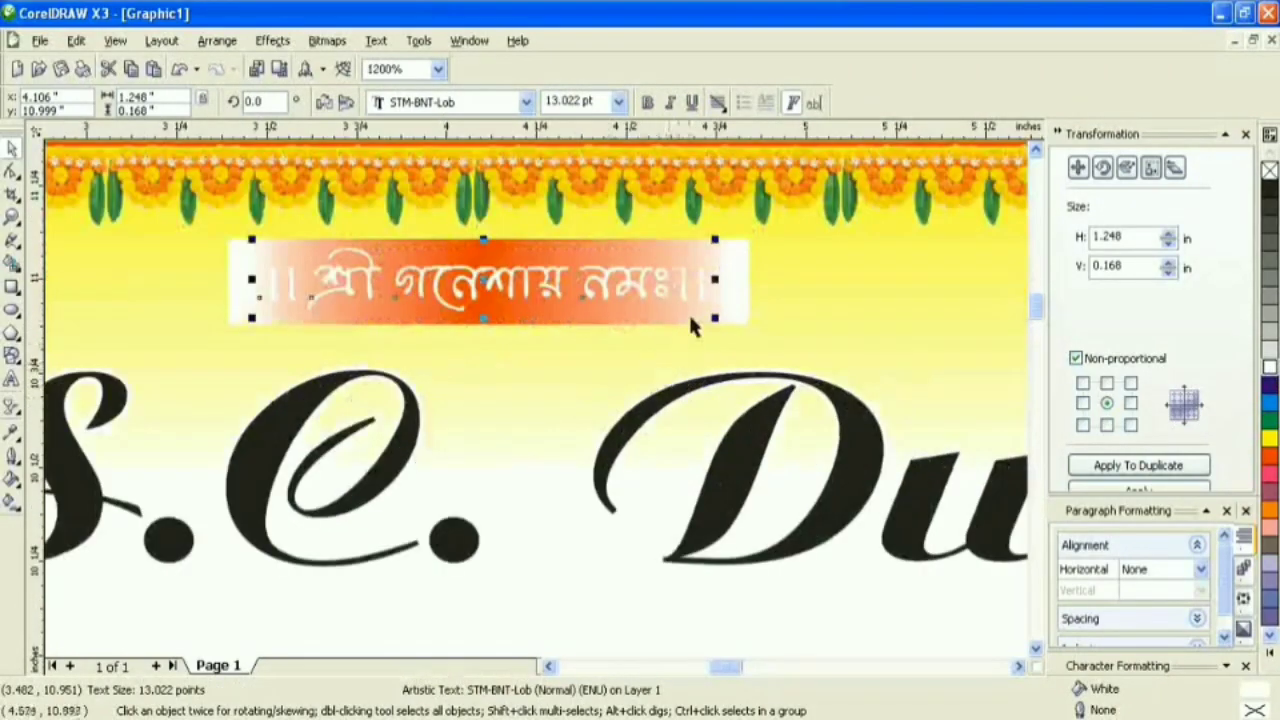
# - Narrow the small Bengali line to about 1.02 inches wide, keeping it centred on the gradient rectangle
pyautogui.moveTo(712, 283); pyautogui.dragTo(663, 286)
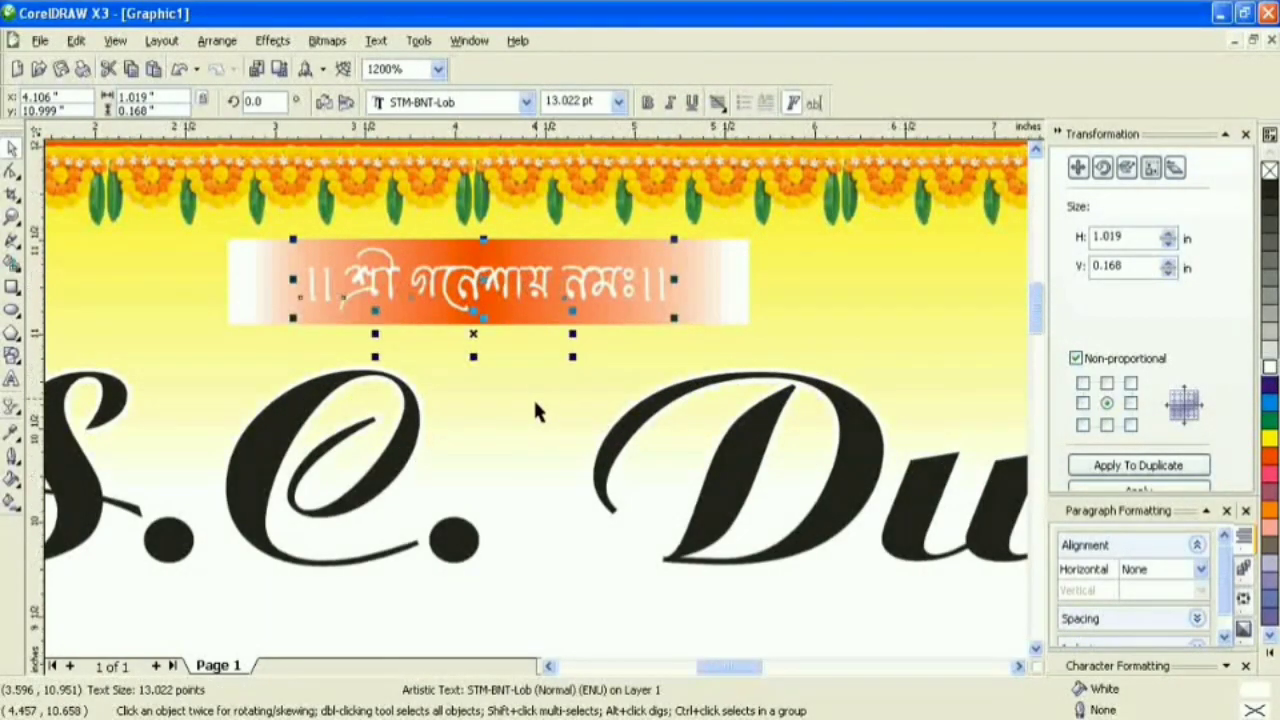
pyautogui.scroll(-2, 533, 397)
# - Add a white stop near each end of the gradient rectangle's custom fountain fill
pyautogui.click(597, 343)
pyautogui.click(12, 480)
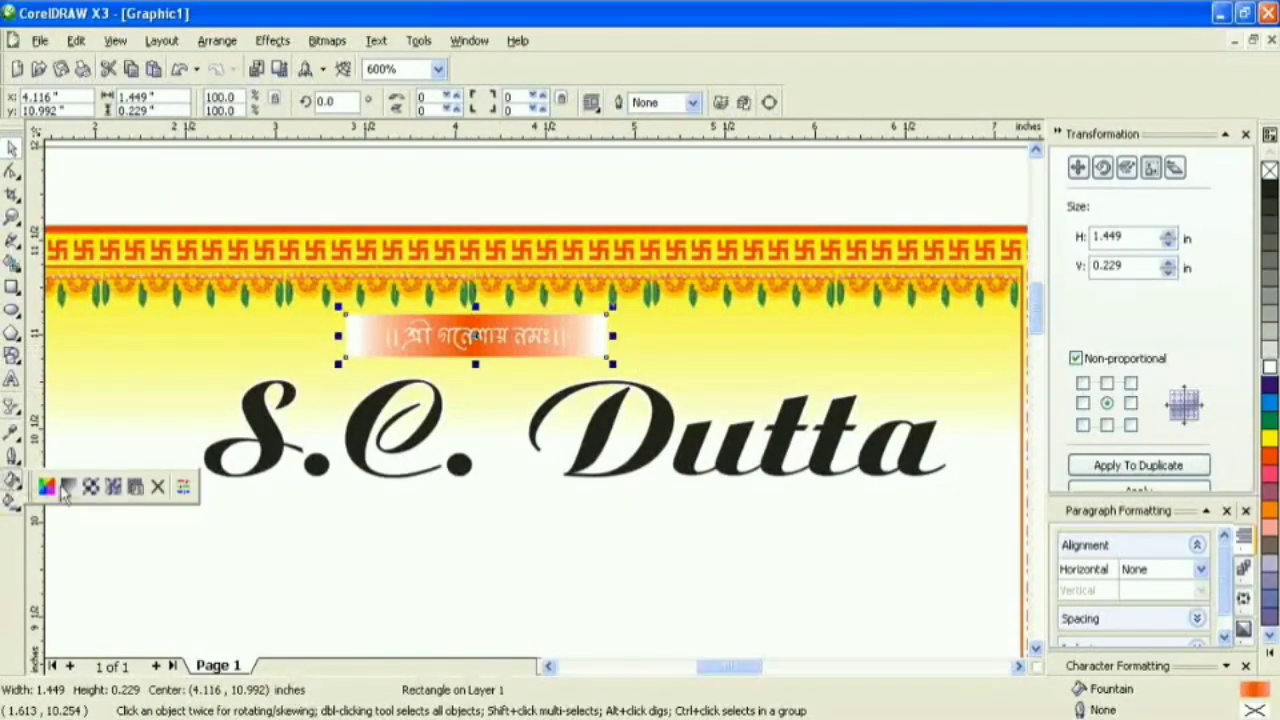
pyautogui.click(67, 490)
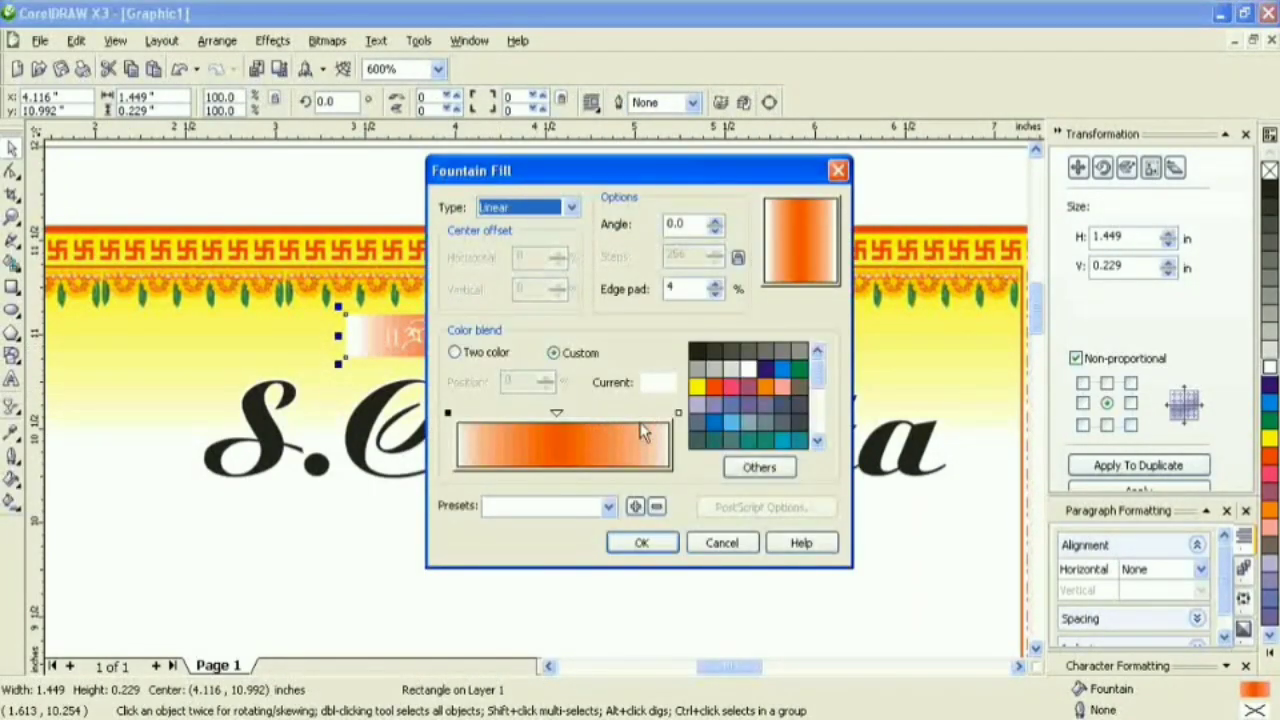
pyautogui.doubleClick(645, 432)
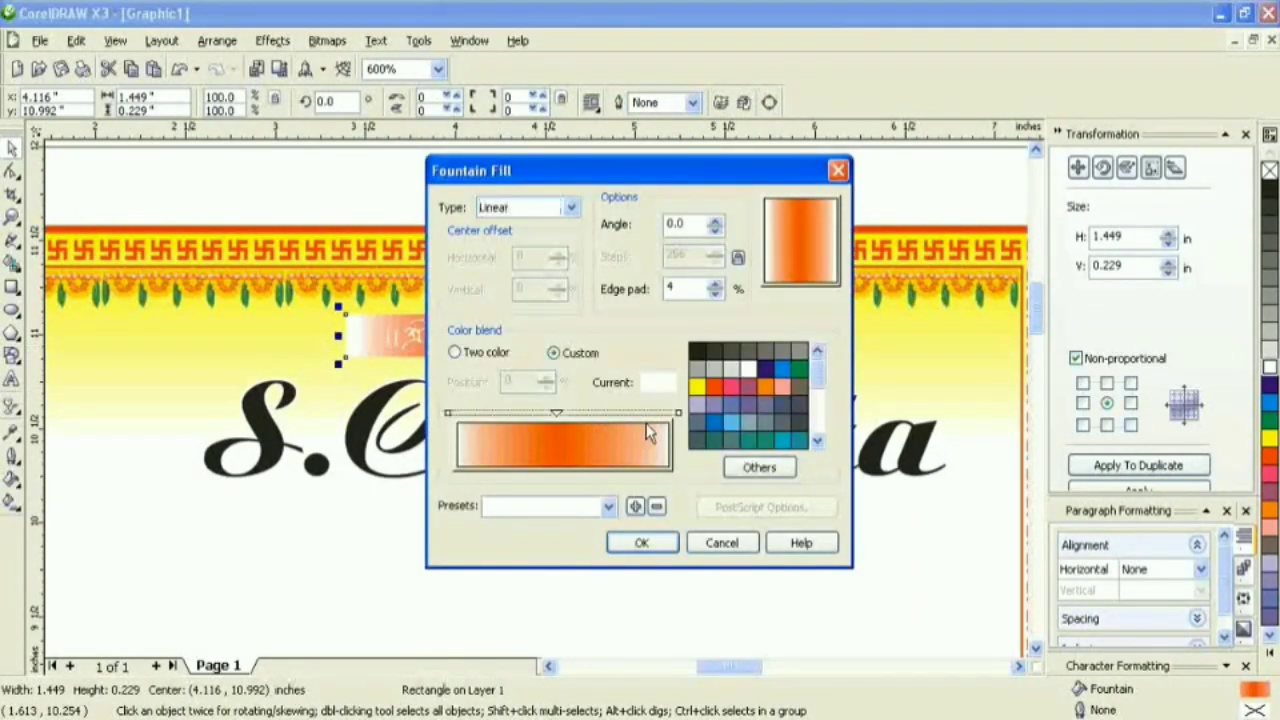
pyautogui.click(748, 372)
pyautogui.doubleClick(479, 423)
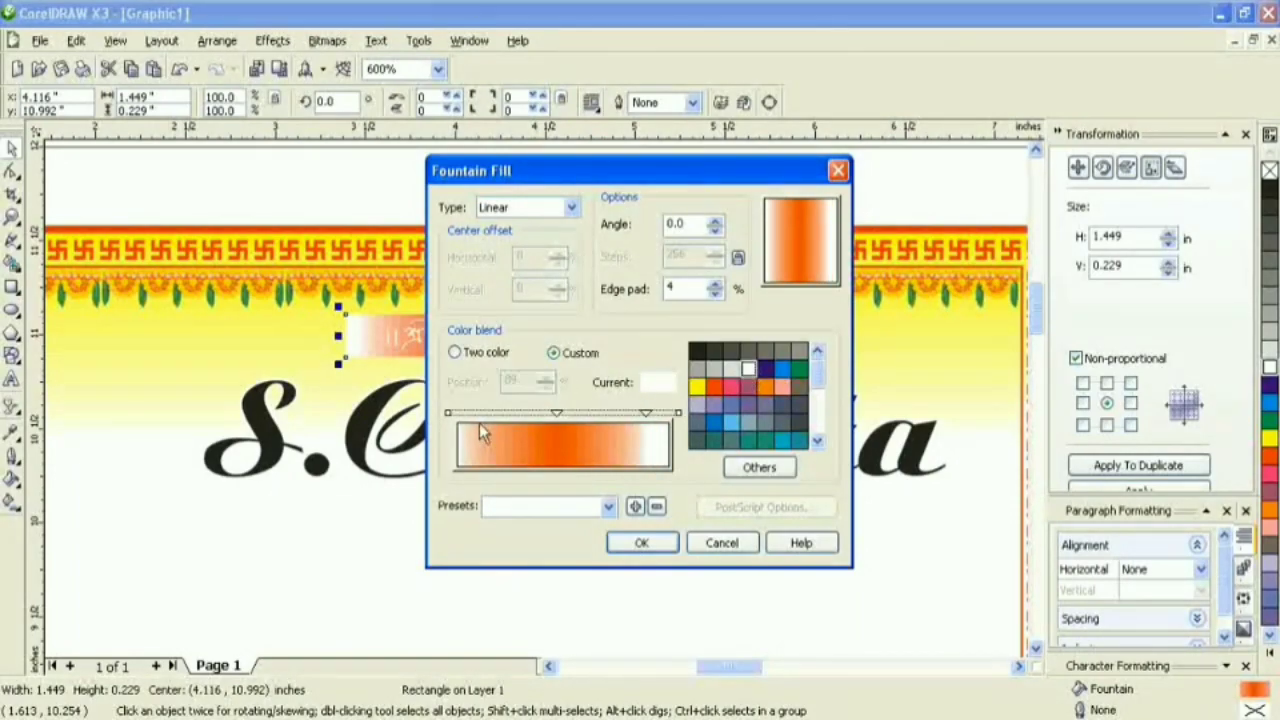
pyautogui.click(747, 376)
# - Add orange-red stops at 60% and 36% on either side of the fountain fill's middle stop and apply the fill
pyautogui.click(557, 414)
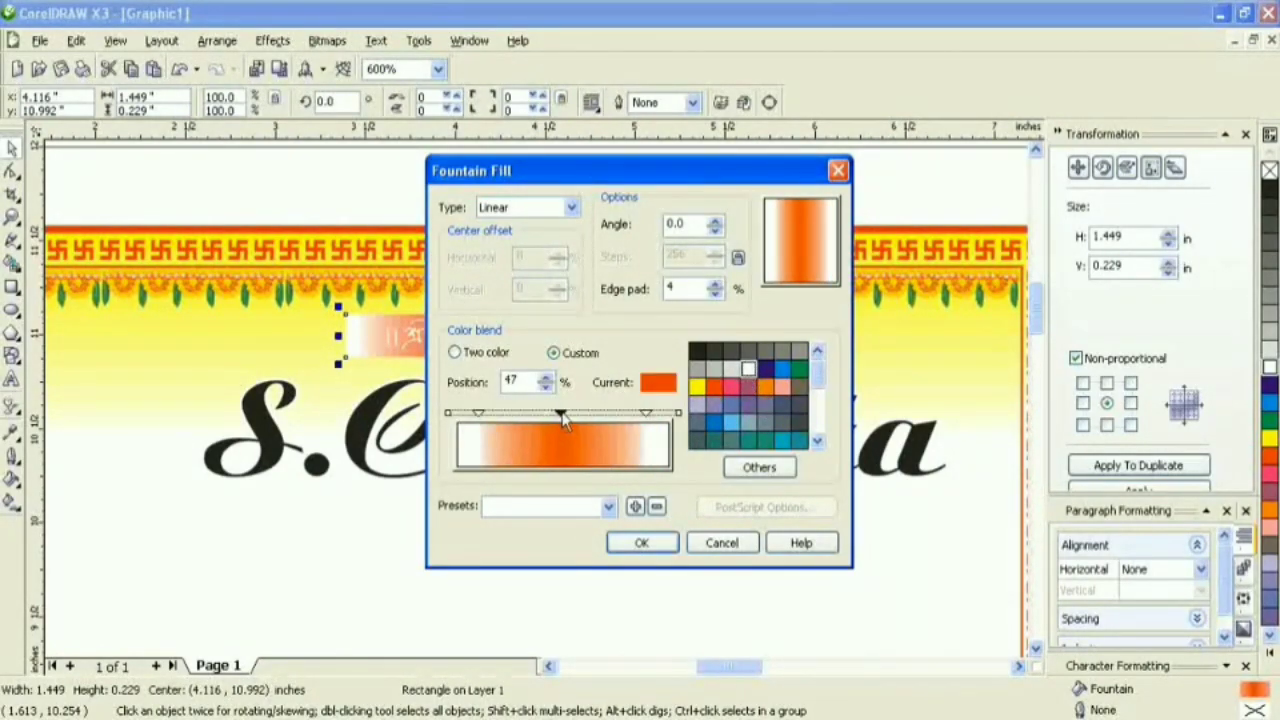
pyautogui.doubleClick(585, 418)
pyautogui.click(714, 389)
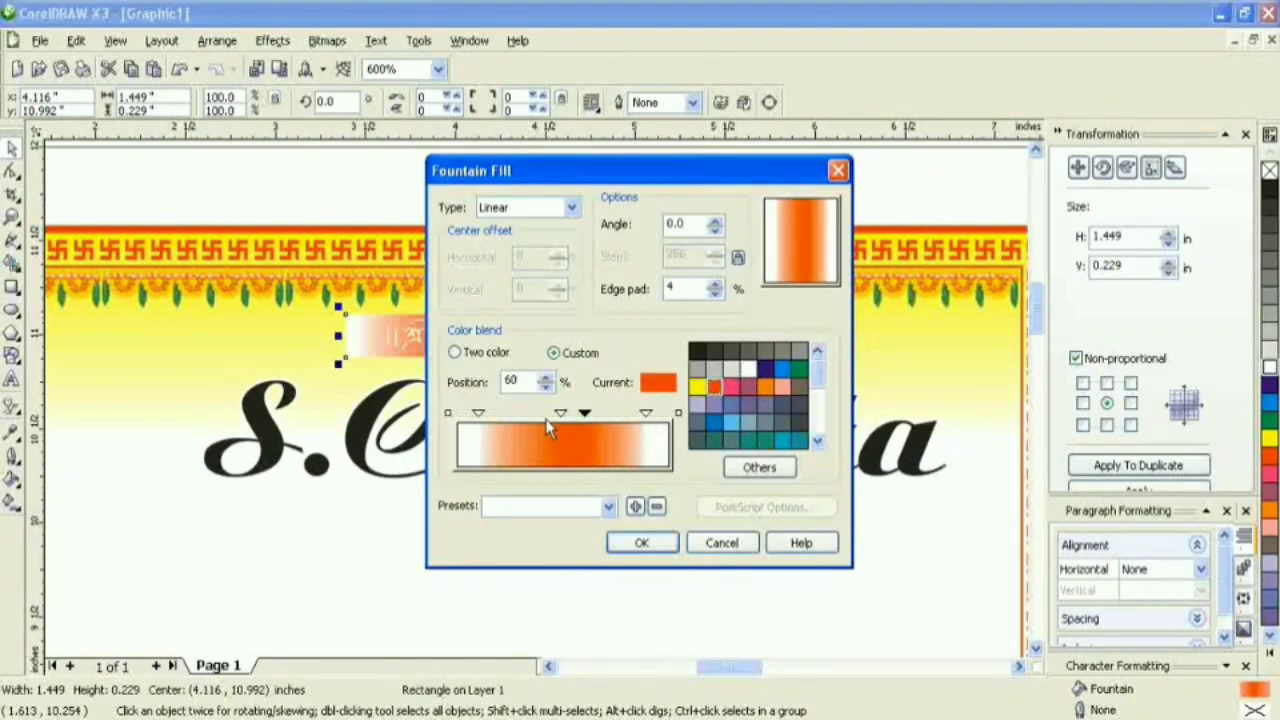
pyautogui.doubleClick(534, 418)
pyautogui.click(712, 394)
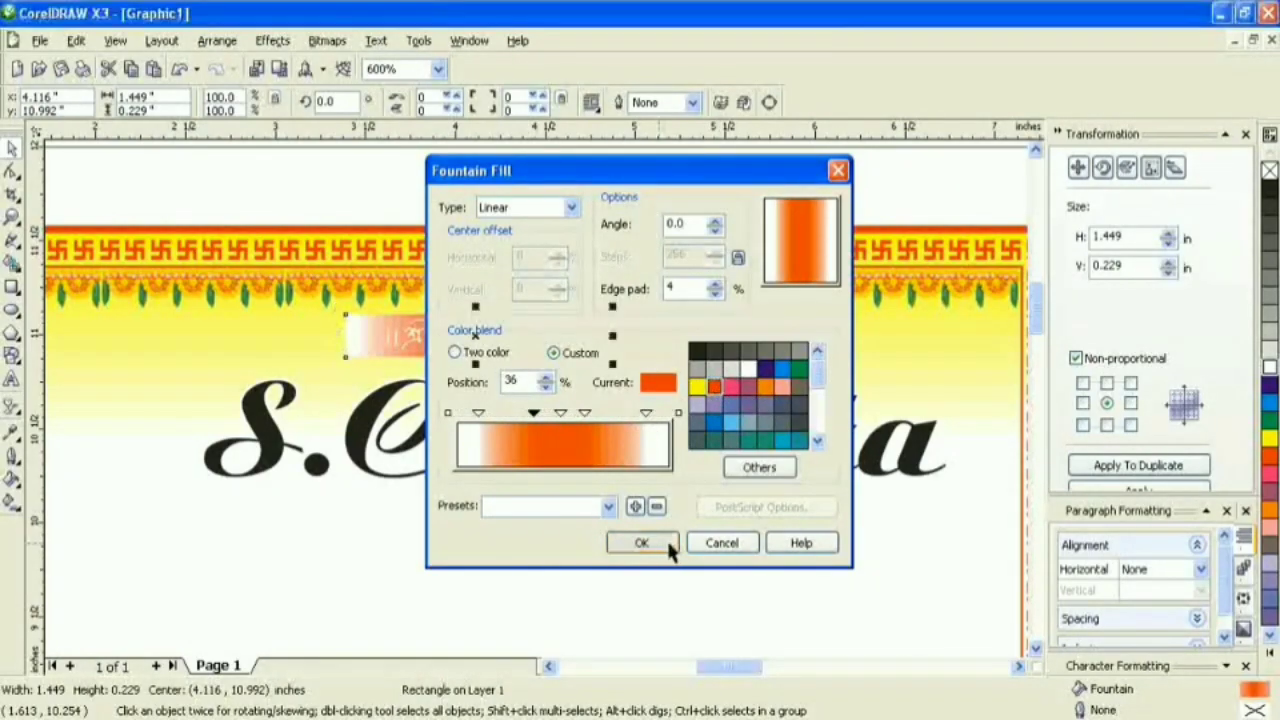
pyautogui.click(662, 542)
# - Remove the white stops near both ends of the rectangle's fountain fill and spread the orange-red stops outward
pyautogui.click(12, 480)
pyautogui.click(70, 487)
pyautogui.click(645, 414)
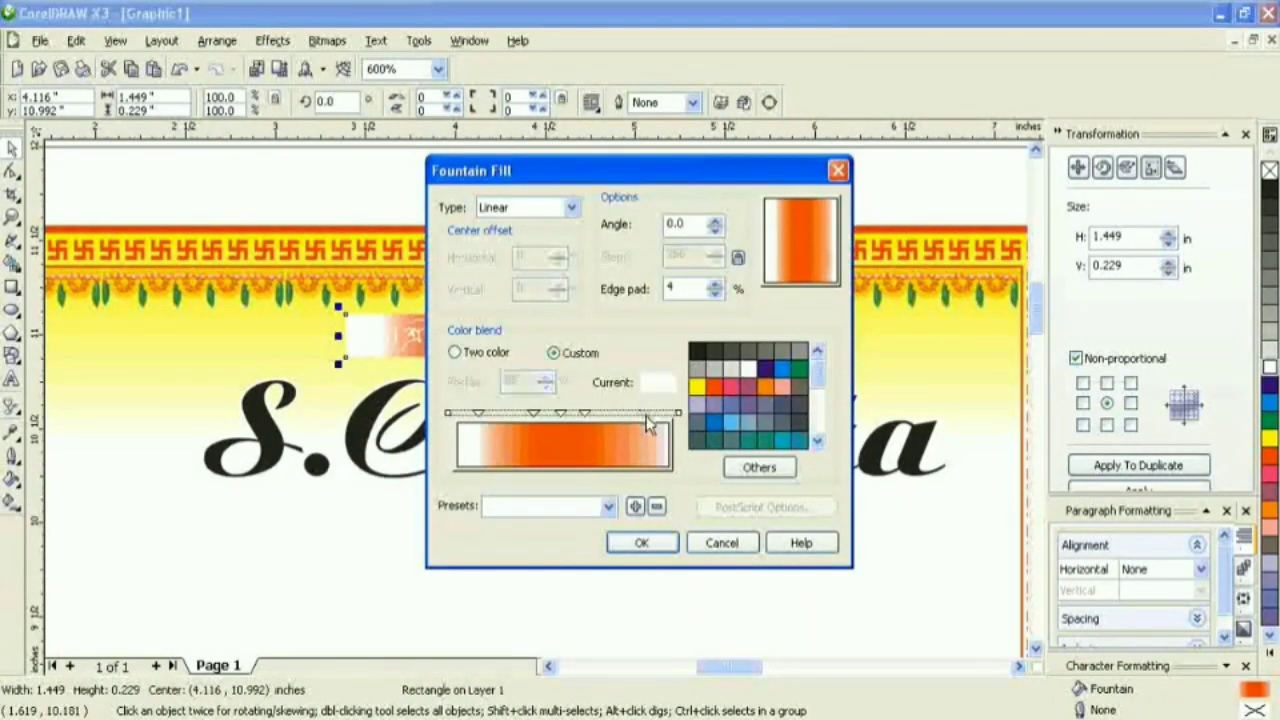
pyautogui.doubleClick(479, 414)
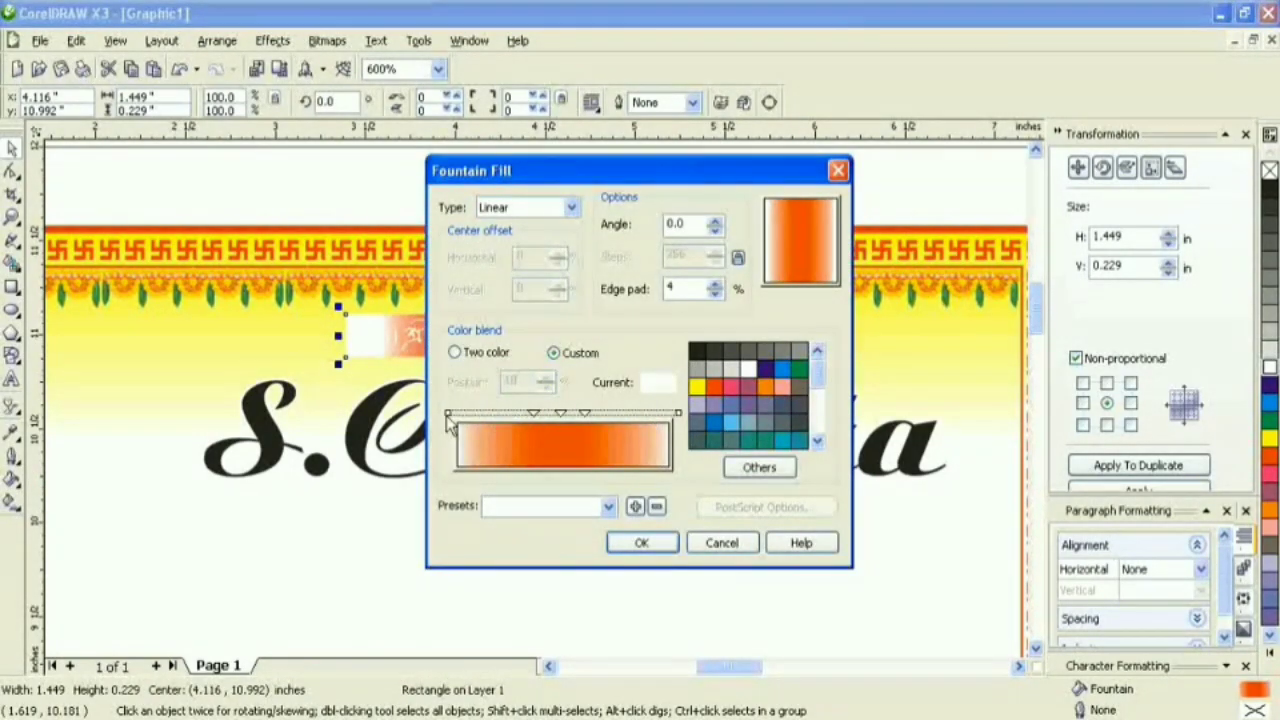
pyautogui.moveTo(533, 414)
pyautogui.mouseDown()
pyautogui.moveTo(517, 415)
pyautogui.moveTo(626, 414)
pyautogui.mouseUp()
pyautogui.click(645, 543)
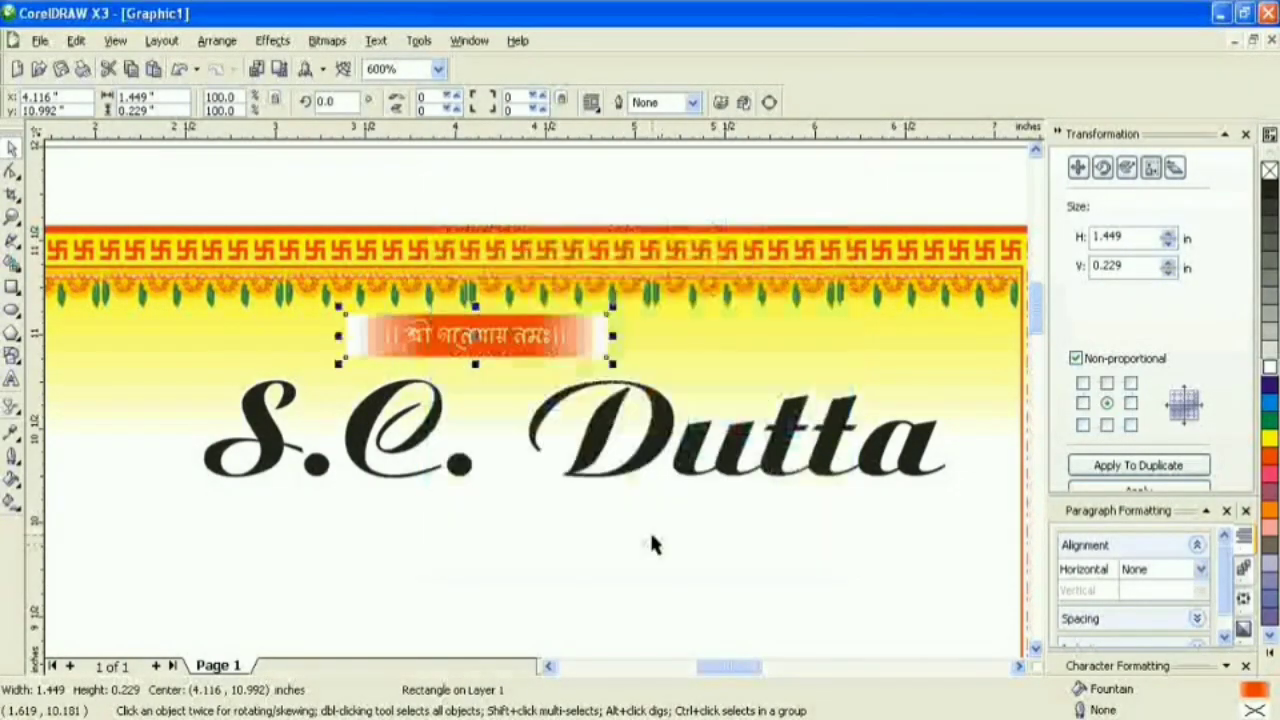
# - Align the small Bengali line and the gradient rectangle to each other by their horizontal and vertical centres
pyautogui.moveTo(274, 200); pyautogui.dragTo(660, 371)
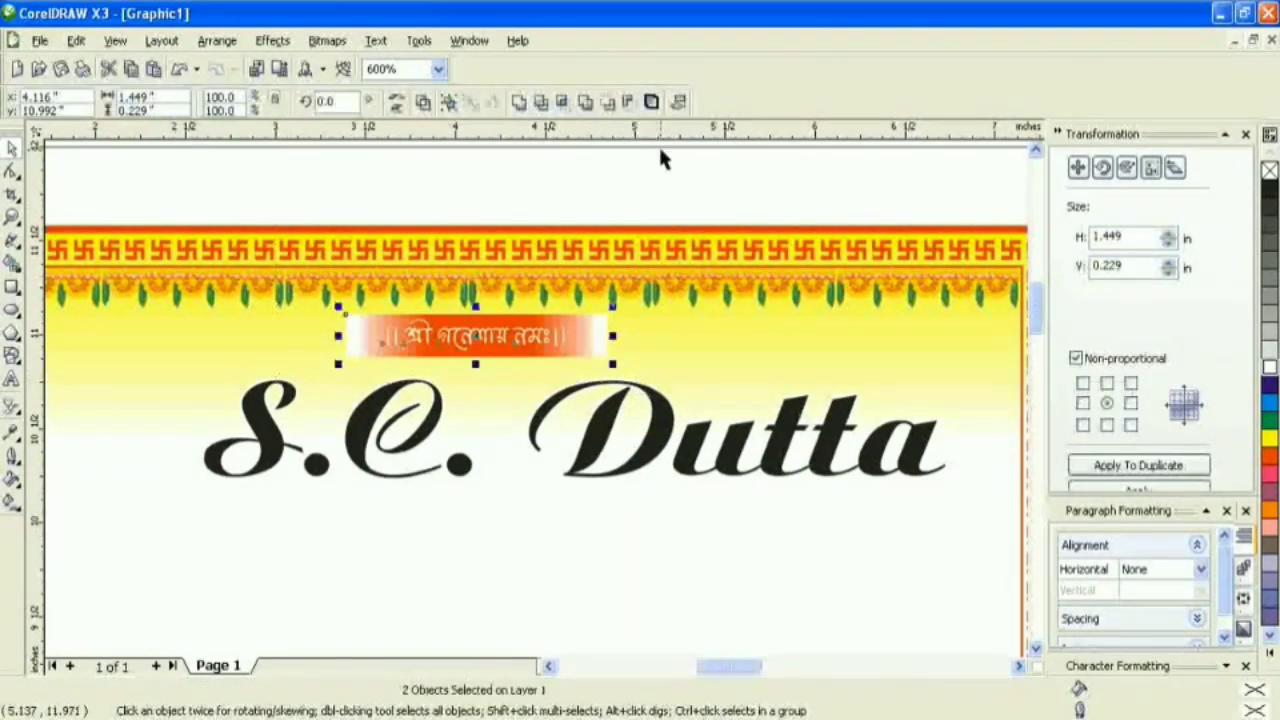
pyautogui.click(651, 102)
pyautogui.click(690, 341)
pyautogui.click(682, 483)
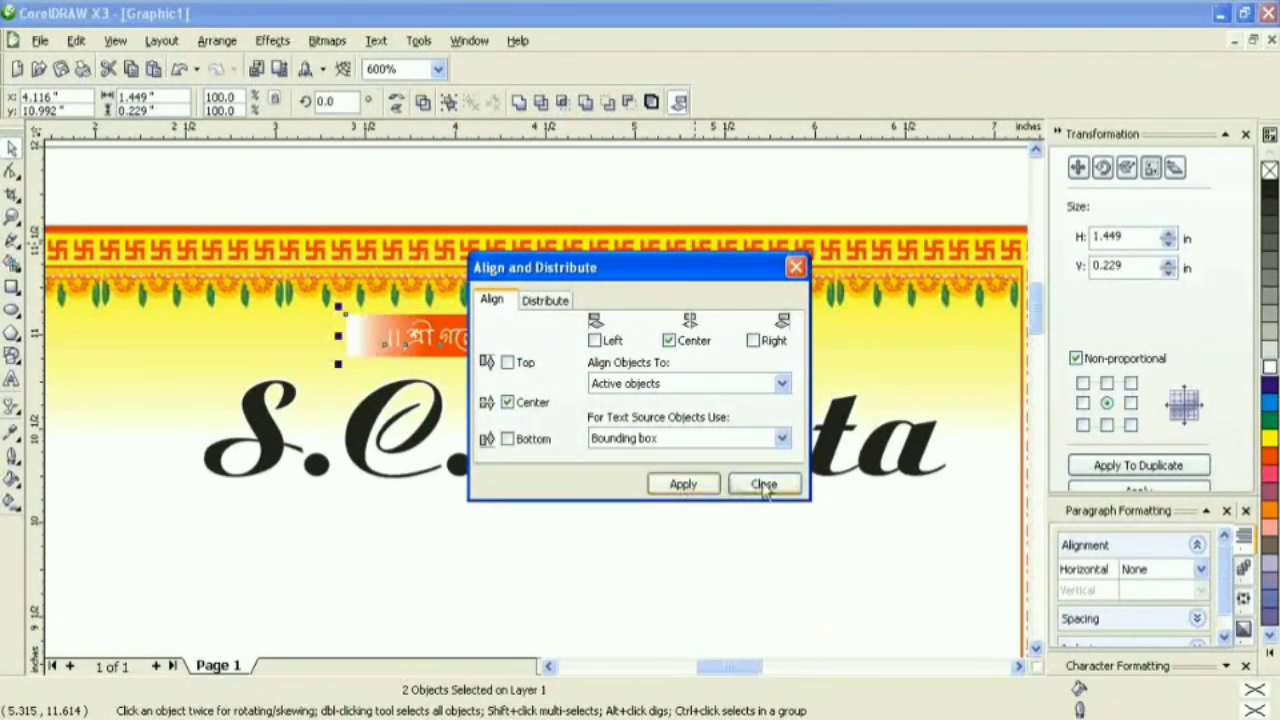
pyautogui.click(764, 484)
# - Group the Bengali line with its rectangle and centre the group horizontally on the card's inner frame
pyautogui.keyDown('shift'); pyautogui.click(546, 543); pyautogui.keyUp('shift')
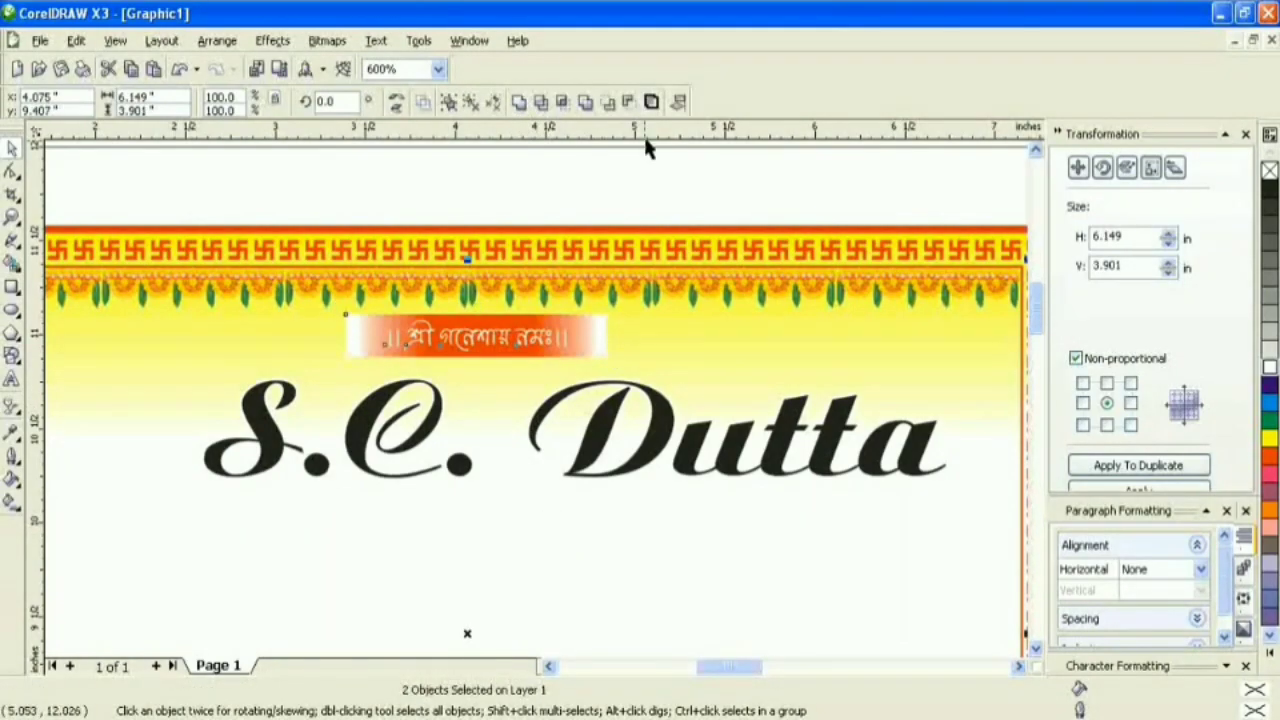
pyautogui.click(651, 102)
pyautogui.click(764, 488)
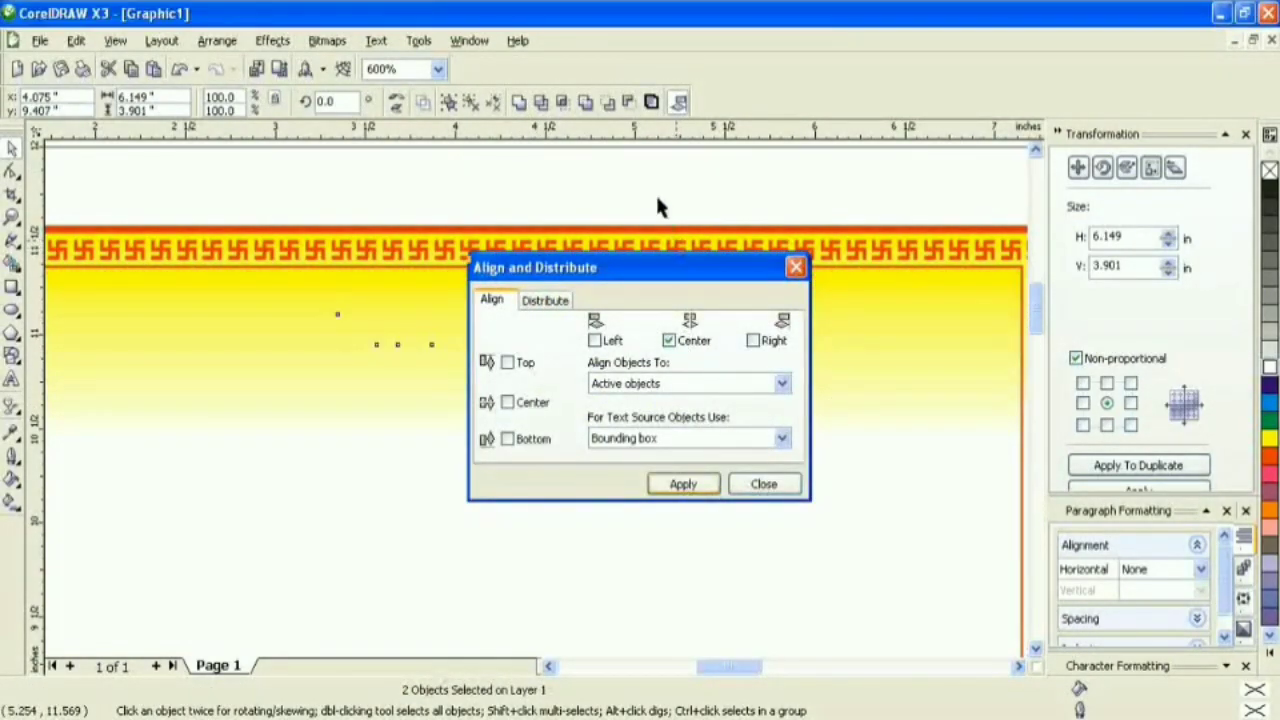
pyautogui.click(656, 197)
# - Copy the large script name text and paste a duplicate exactly over the original
pyautogui.scroll(-1, 596, 455)
pyautogui.click(540, 405)
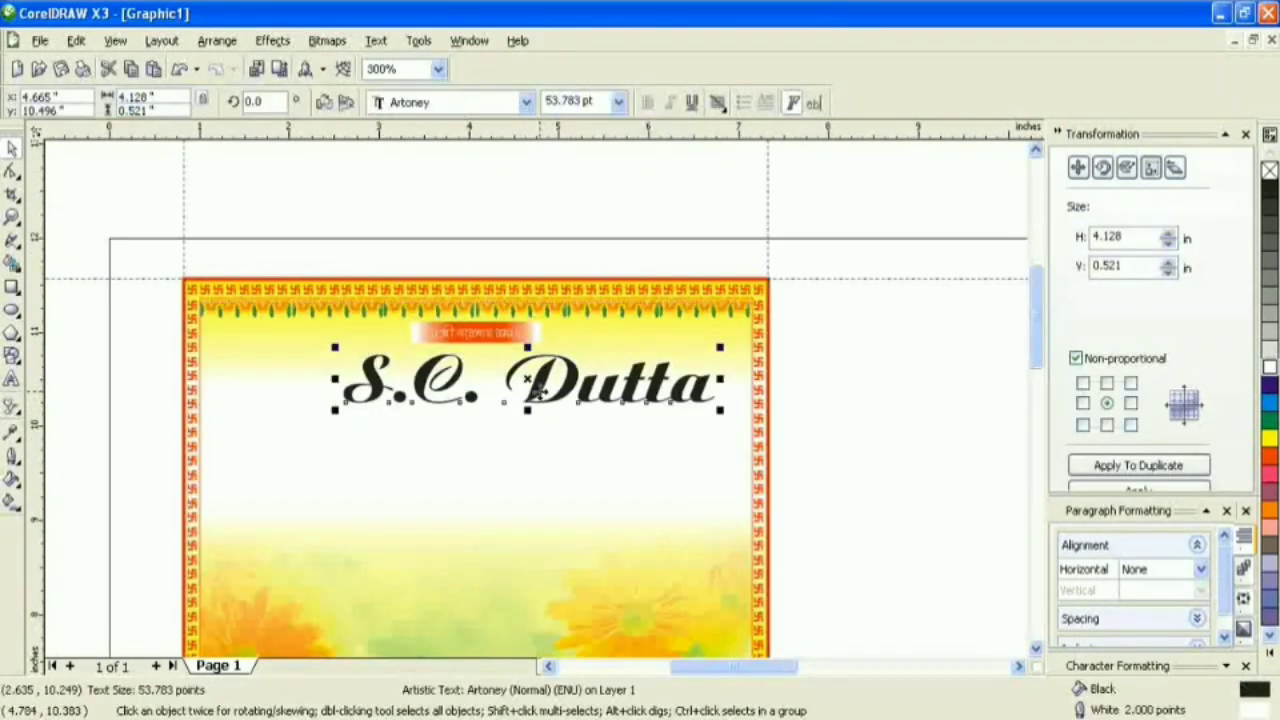
pyautogui.scroll(1, 540, 400)
pyautogui.rightClick(573, 385)
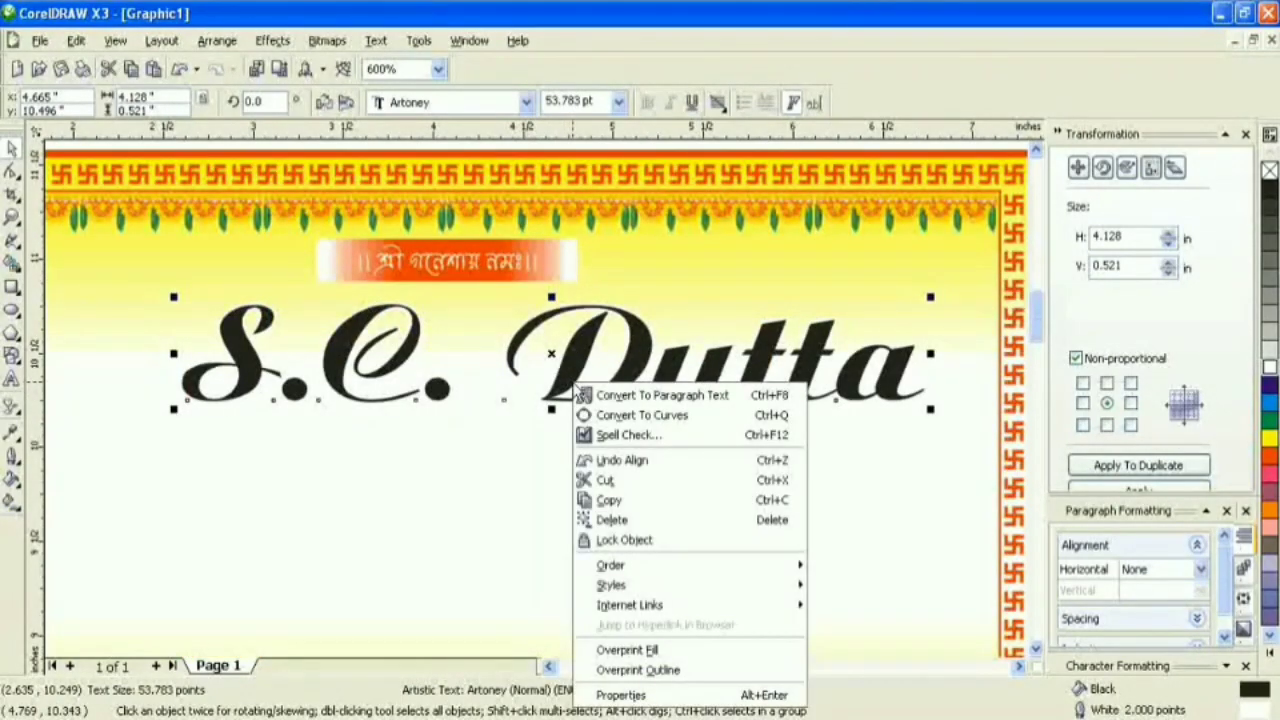
pyautogui.click(600, 503)
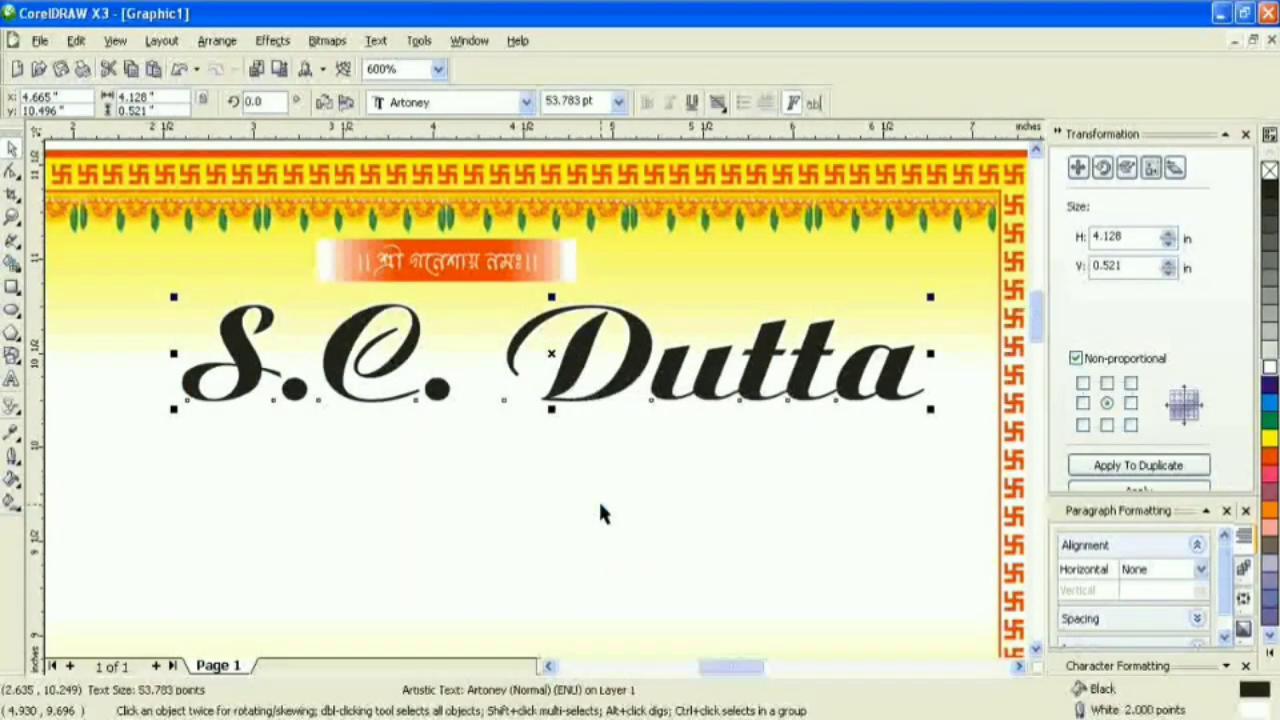
pyautogui.rightClick(579, 371)
pyautogui.moveTo(617, 553)
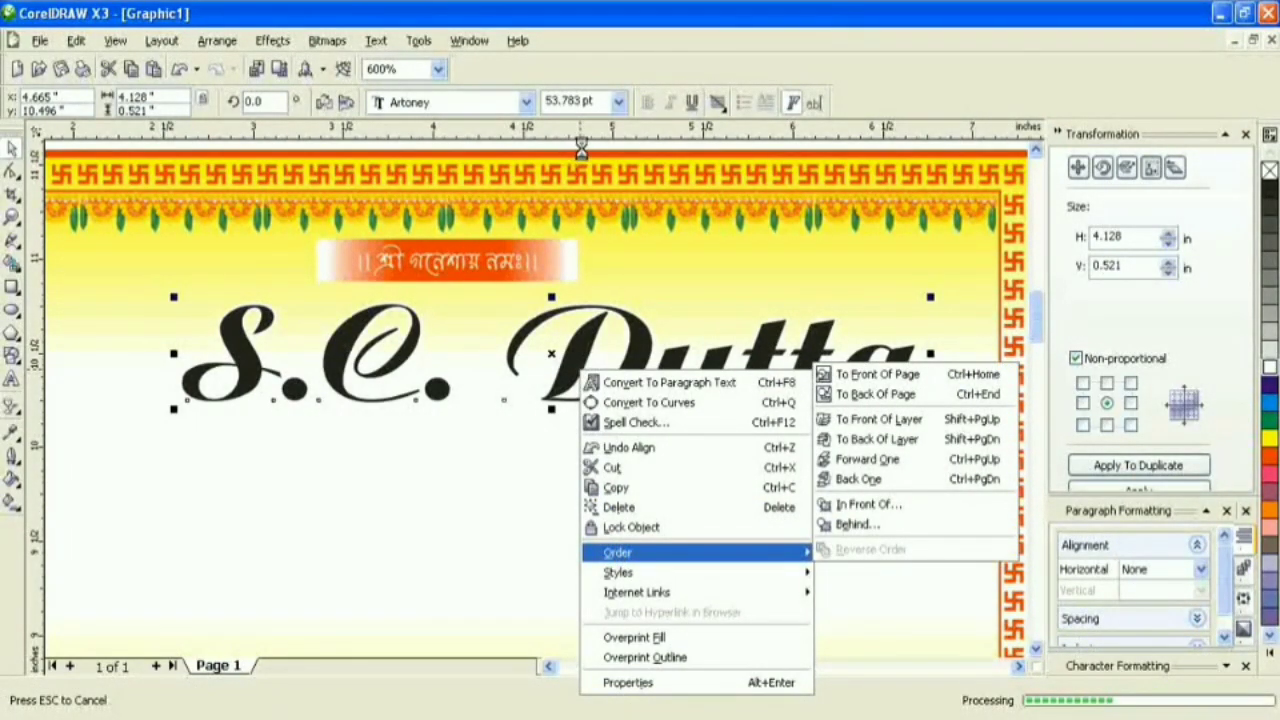
pyautogui.click(600, 359)
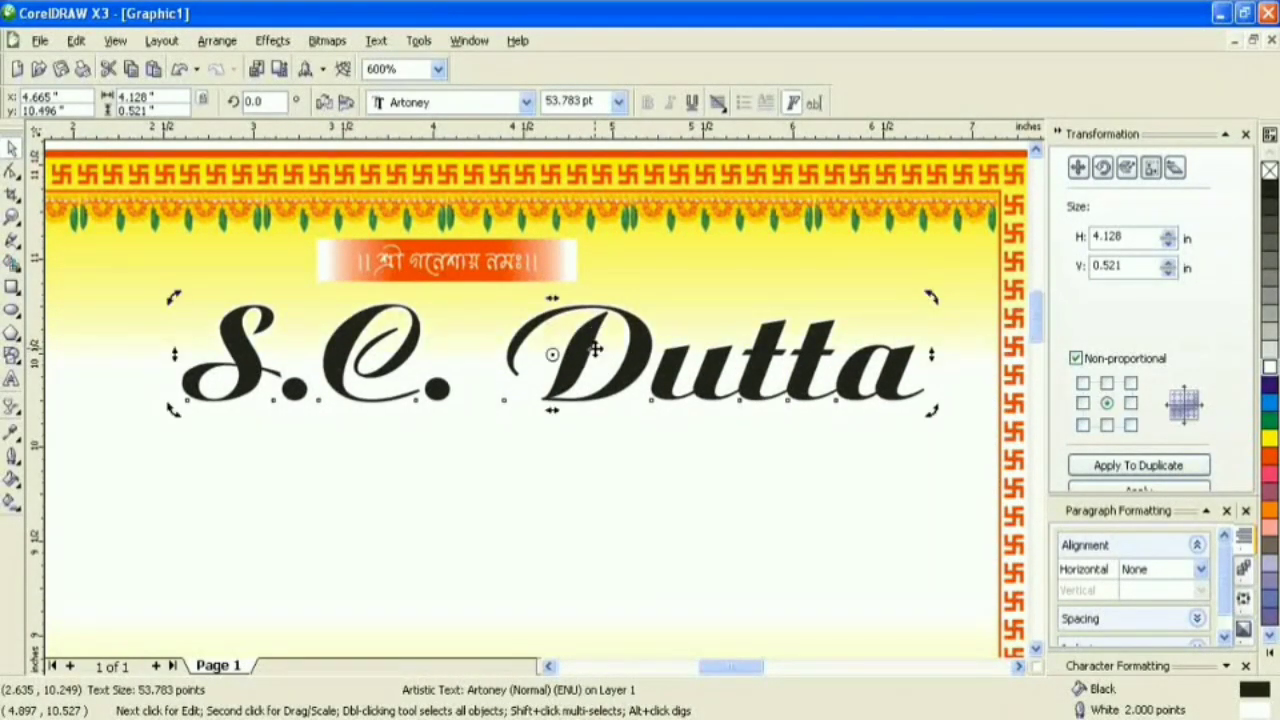
pyautogui.click(595, 347)
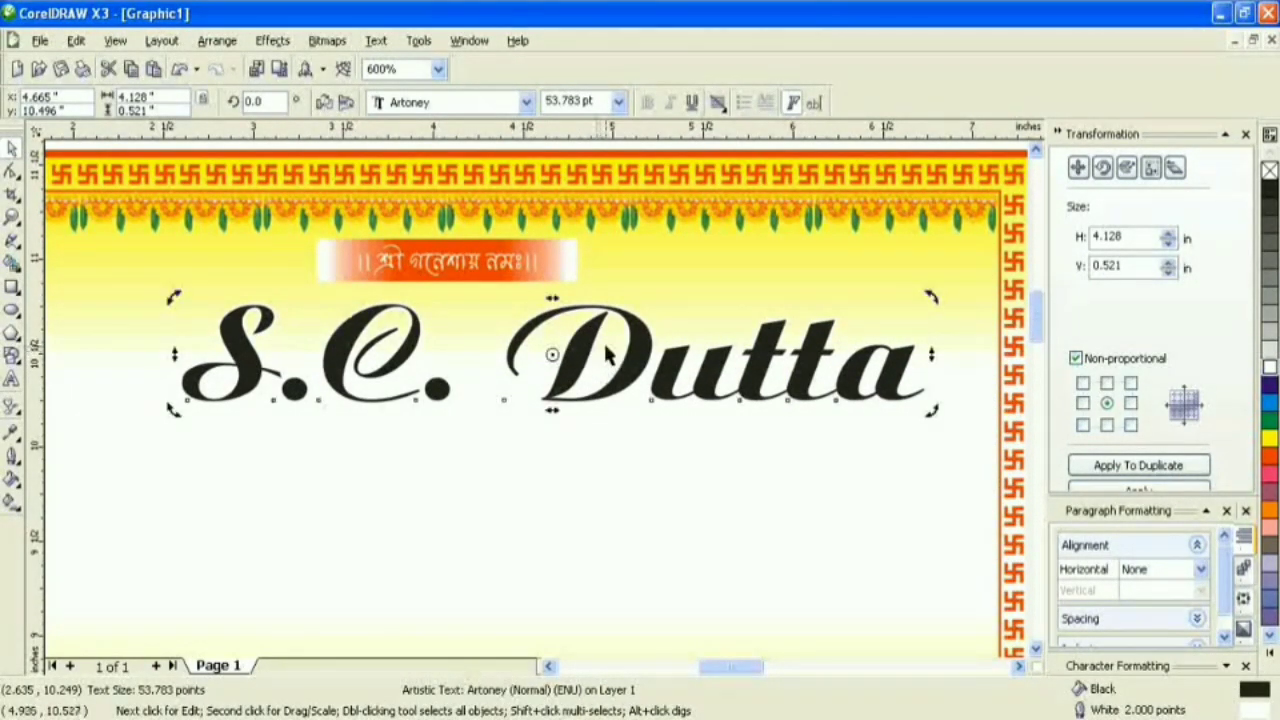
# - Fill the duplicate name text green and offset it below the original, and fill the original red
pyautogui.click(1266, 424)
pyautogui.press('Down')
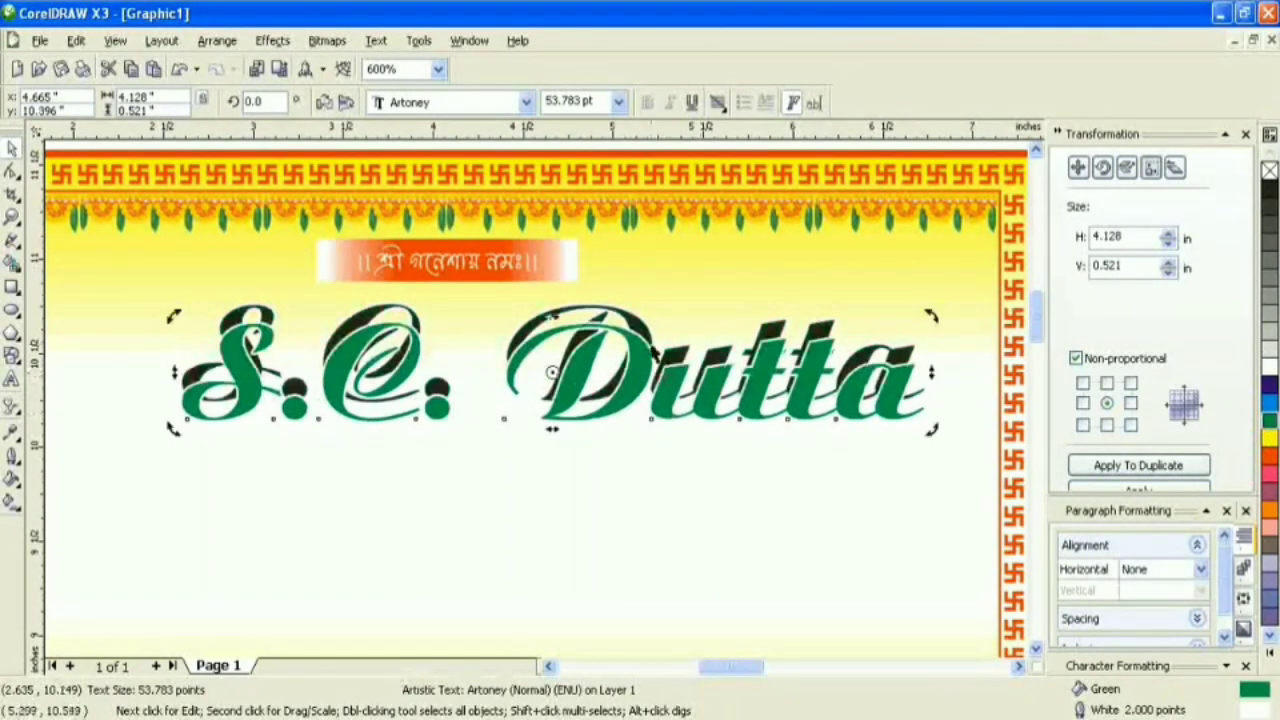
pyautogui.press('Down')
pyautogui.click(640, 330)
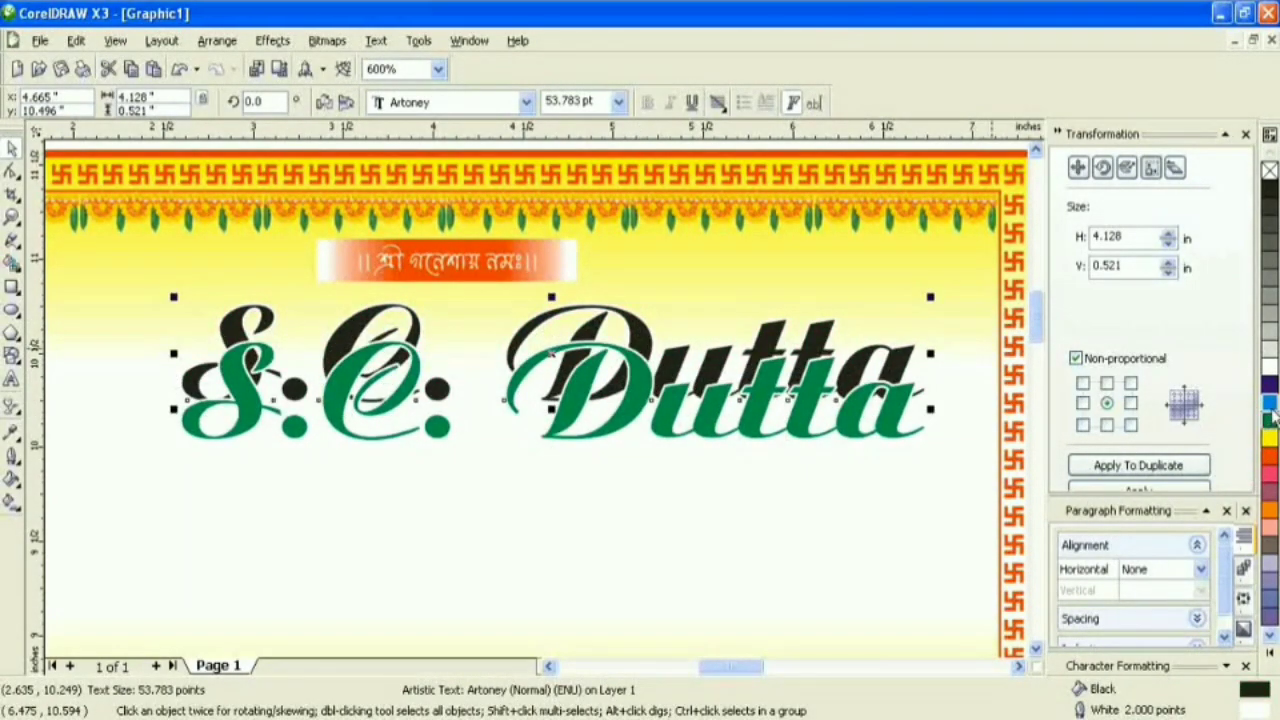
pyautogui.click(1270, 456)
# - Bring the red name text to the front and nudge the green copy into place directly behind it
pyautogui.click(645, 405)
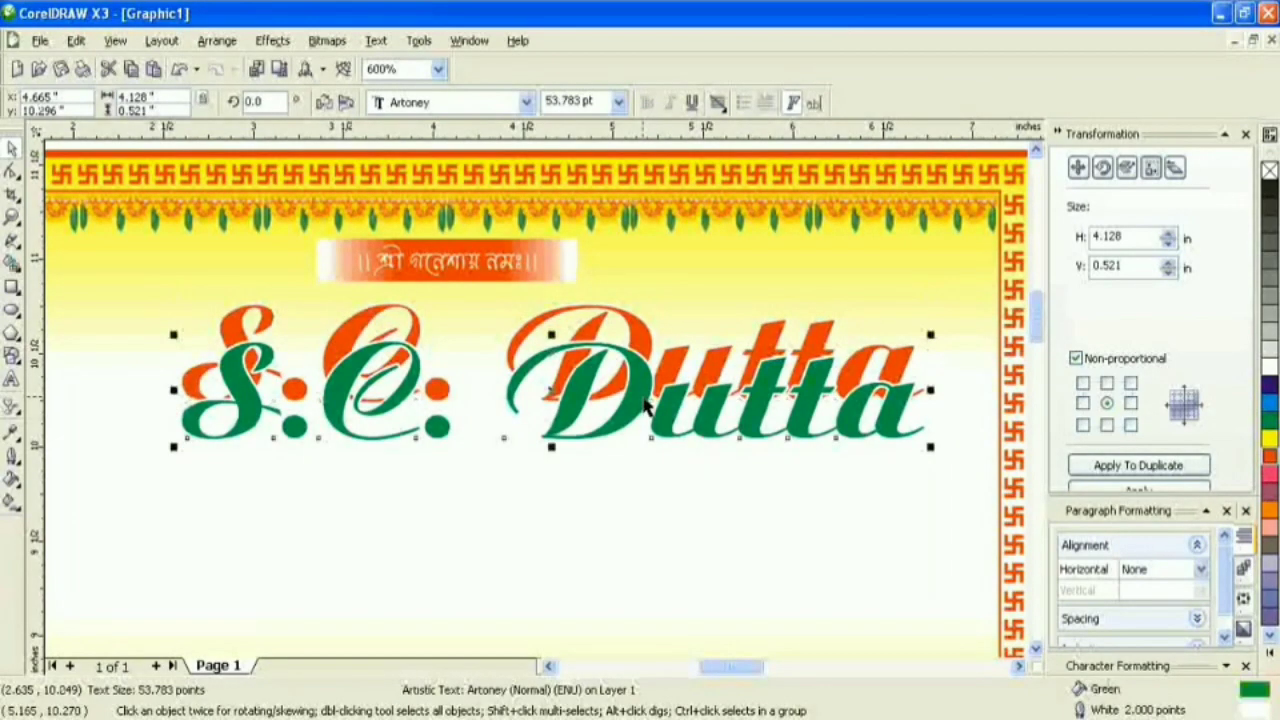
pyautogui.press('Up')
pyautogui.press('Up')
pyautogui.press('Up')
pyautogui.click(611, 394)
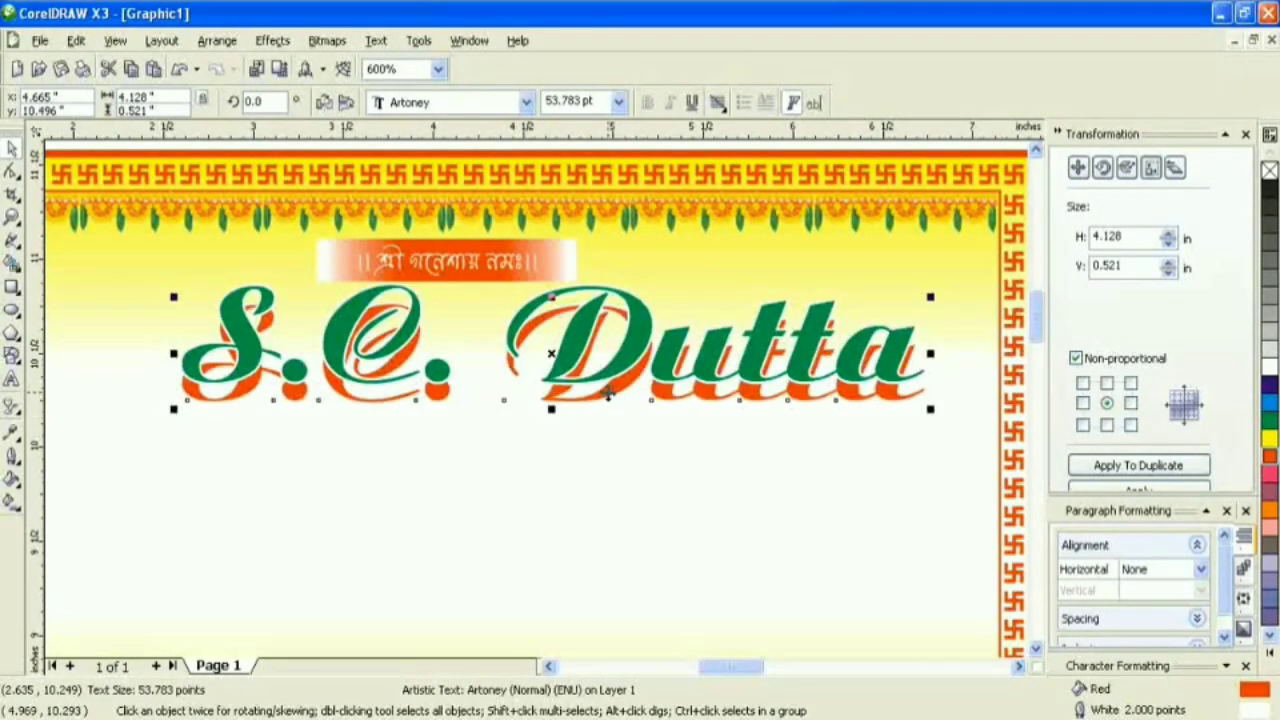
pyautogui.hotkey('shift', 'pageup')
pyautogui.click(613, 293)
pyautogui.press('Down')
# - Give the green name copy an 8 pt green outline
pyautogui.press('F12')
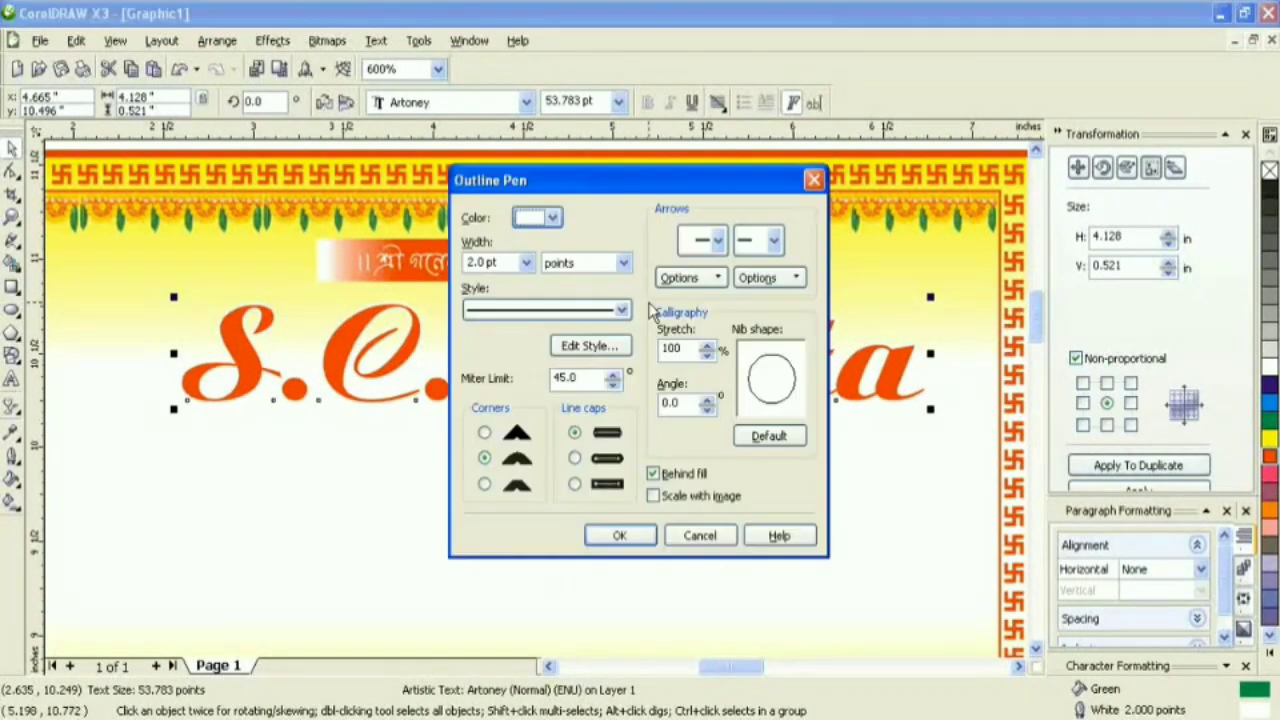
pyautogui.click(525, 262)
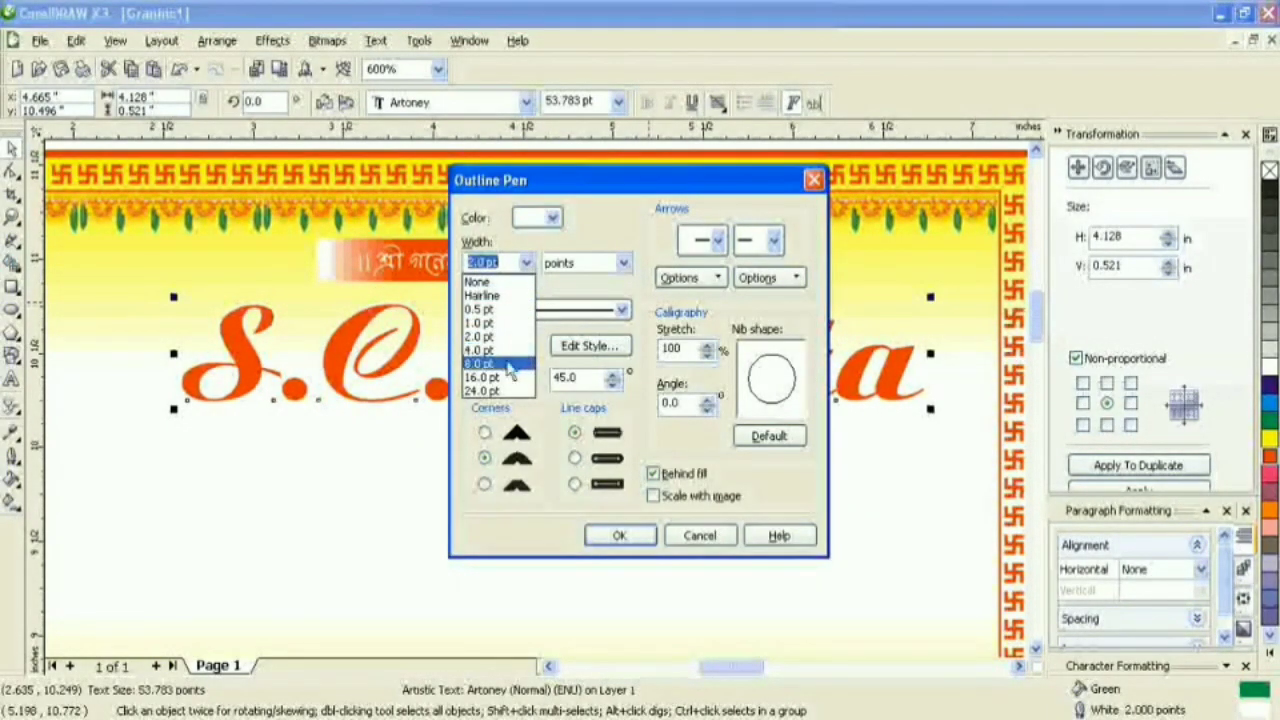
pyautogui.click(485, 364)
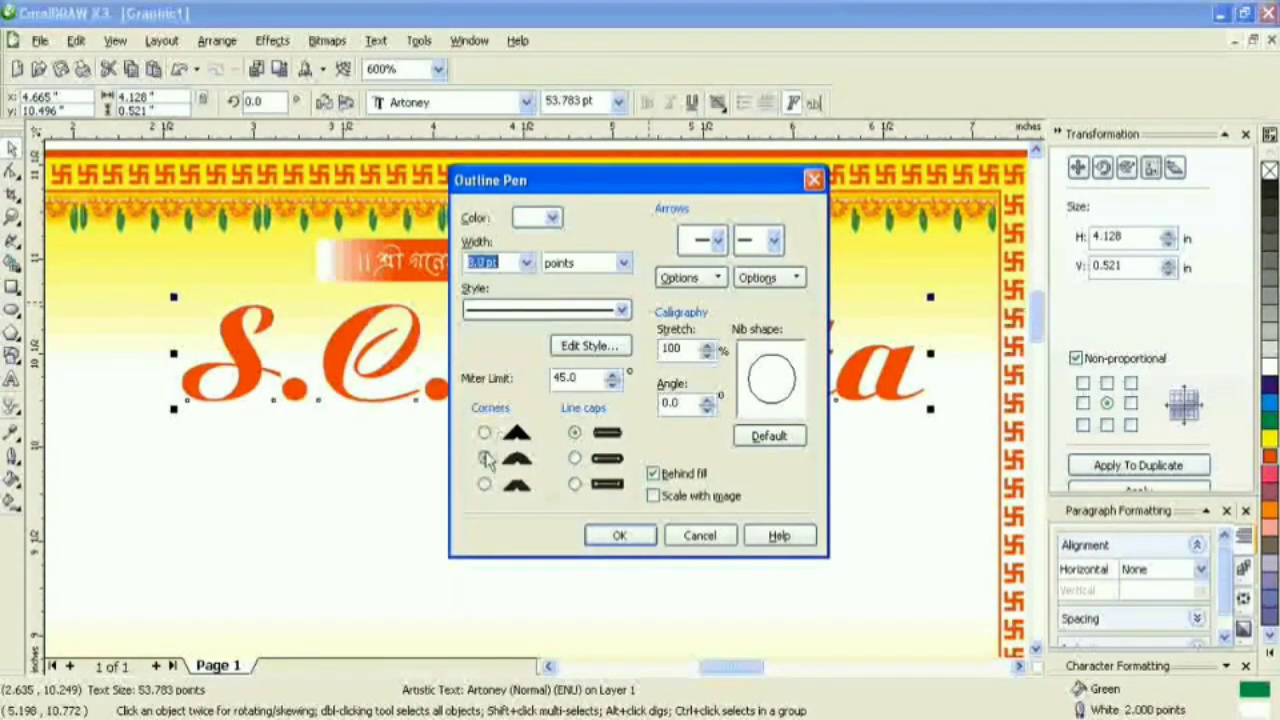
pyautogui.click(548, 217)
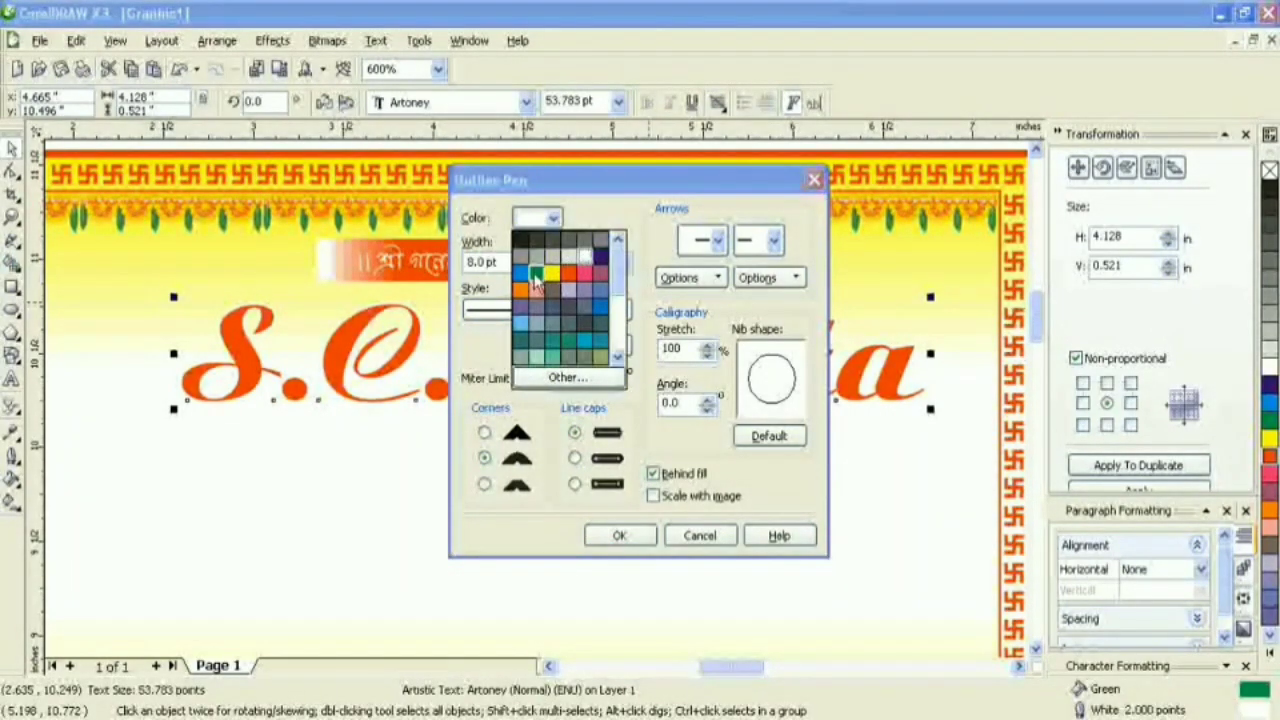
pyautogui.click(535, 280)
pyautogui.click(640, 535)
# - Set the green name copy's outline width to 4 pt and place the copy directly behind the red text
pyautogui.press('Down')
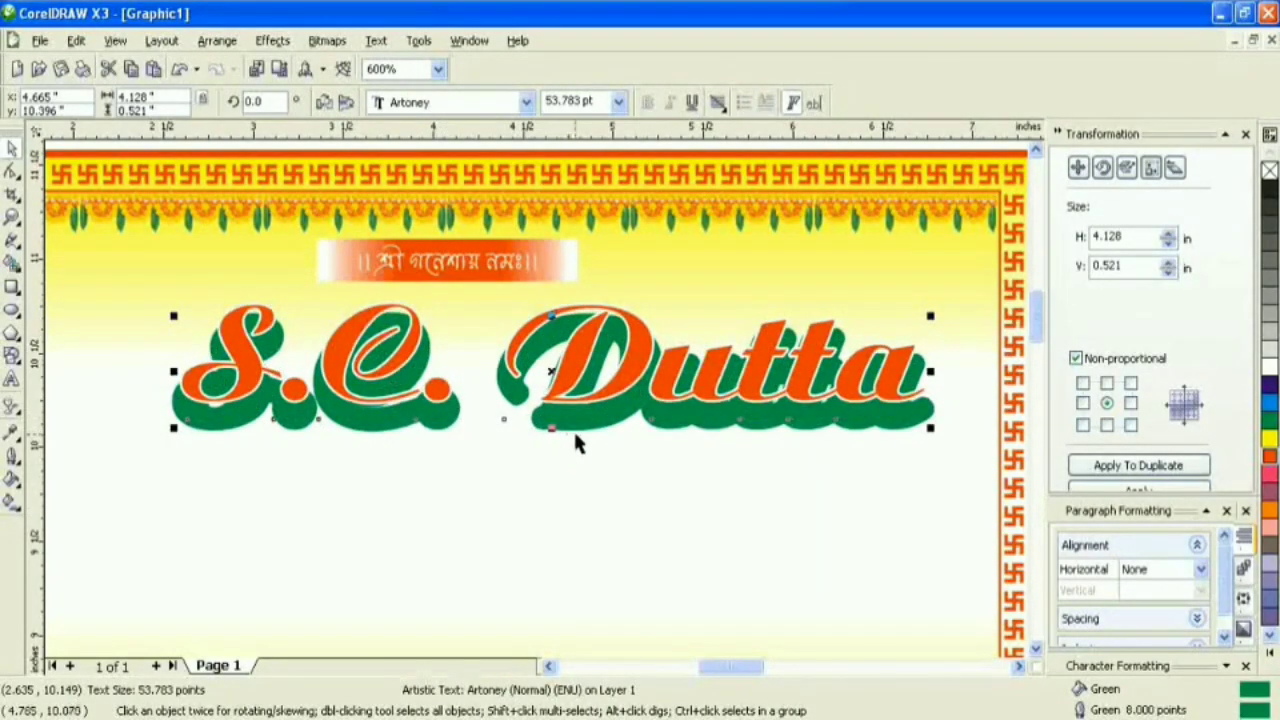
pyautogui.press('F12')
pyautogui.doubleClick(485, 262)
pyautogui.write('4')
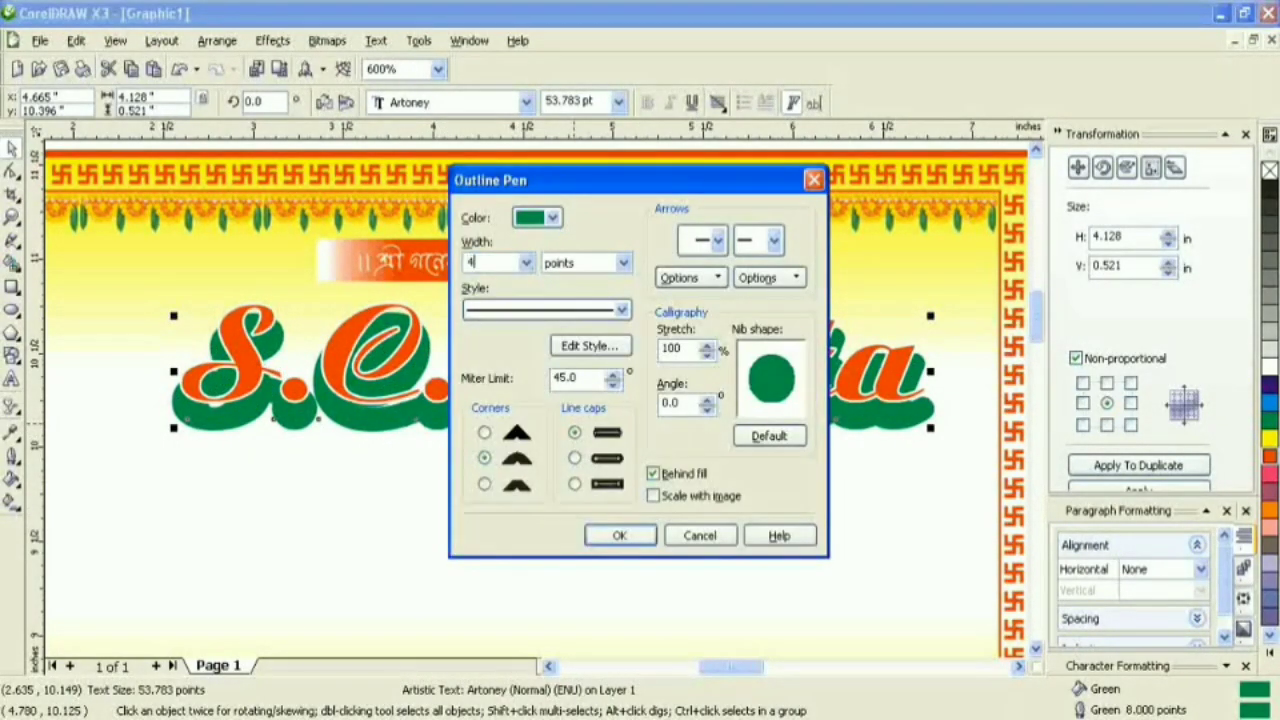
pyautogui.click(621, 533)
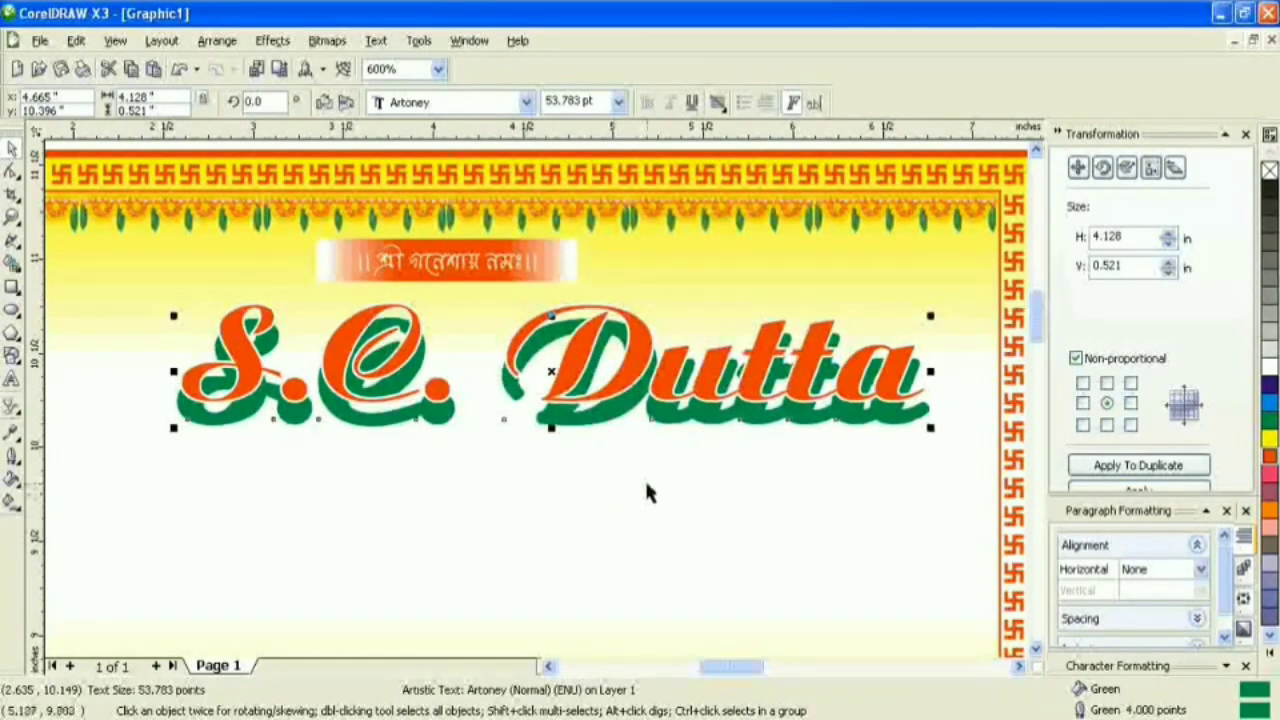
pyautogui.press('Up')
# - Shift the red name text up about 0.03 inches over the green copy and select both texts together
pyautogui.click(588, 364)
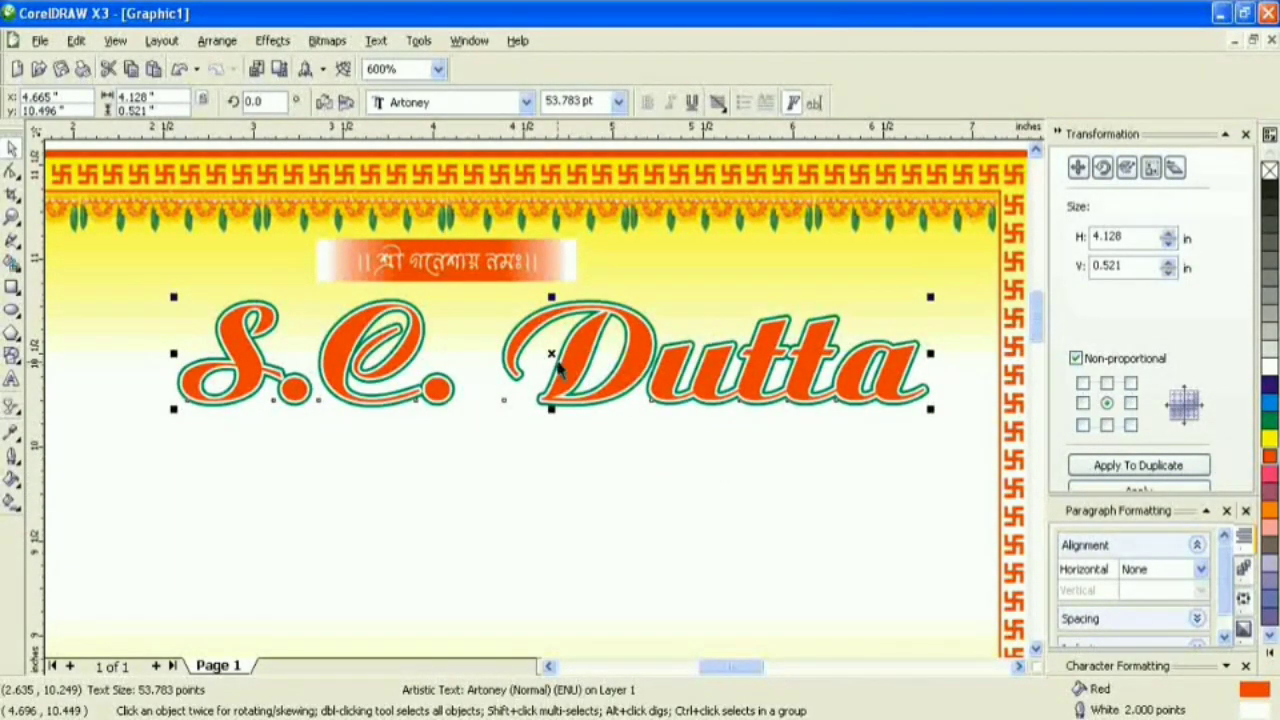
pyautogui.moveTo(556, 357); pyautogui.dragTo(556, 350)
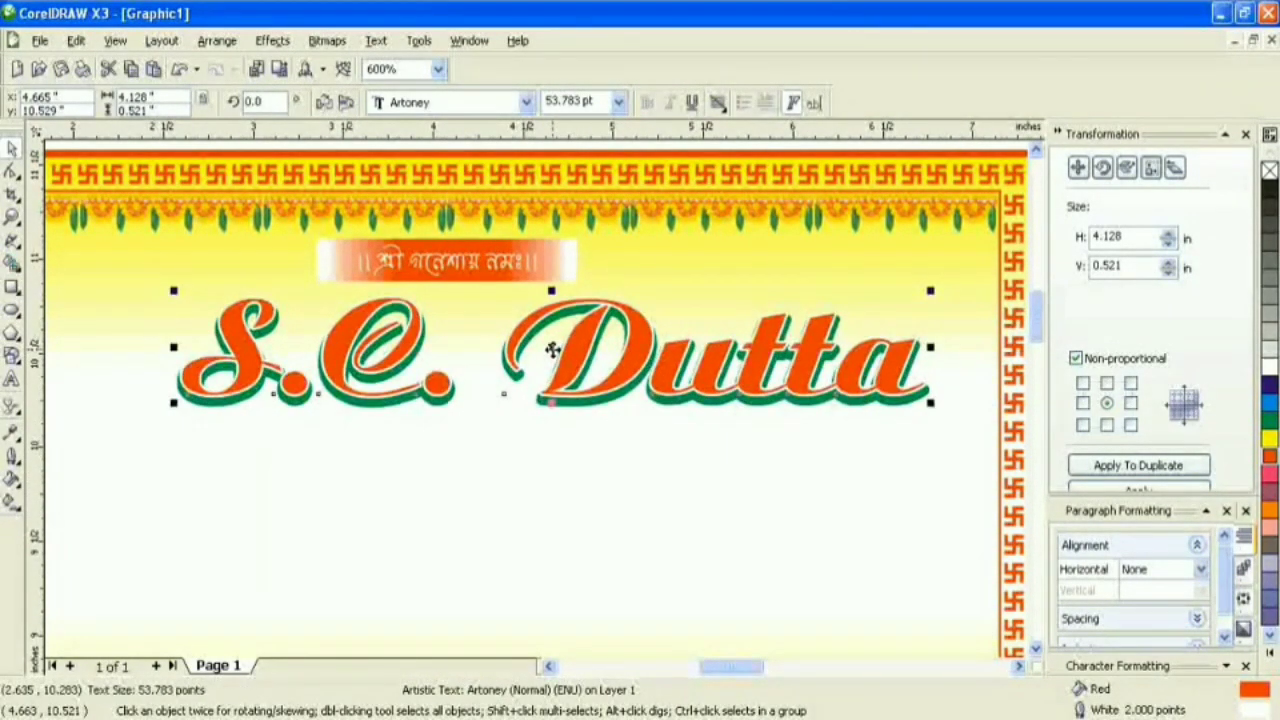
pyautogui.scroll(-1, 764, 416)
pyautogui.click(717, 339)
pyautogui.moveTo(708, 317); pyautogui.dragTo(212, 432)
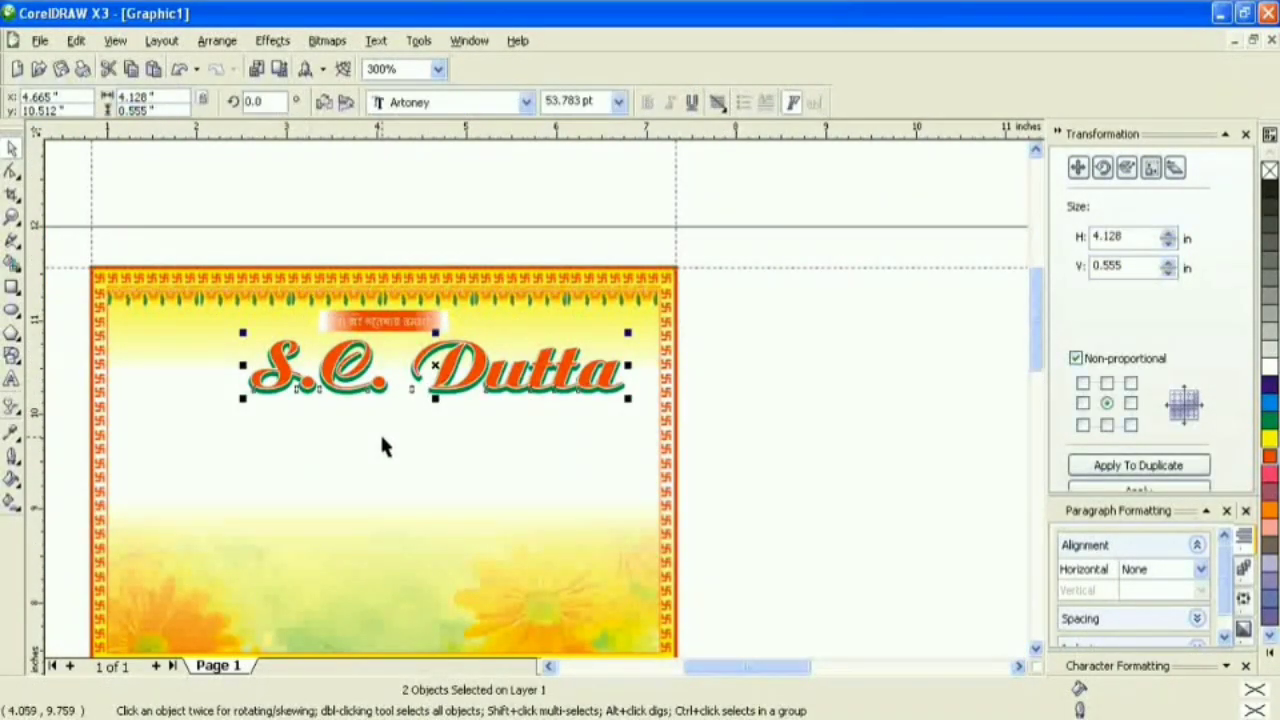
# - Group the red and green name texts and place the Ganesha image on the card beside the name heading
pyautogui.hotkey('ctrl', 'g')
pyautogui.click(700, 399)
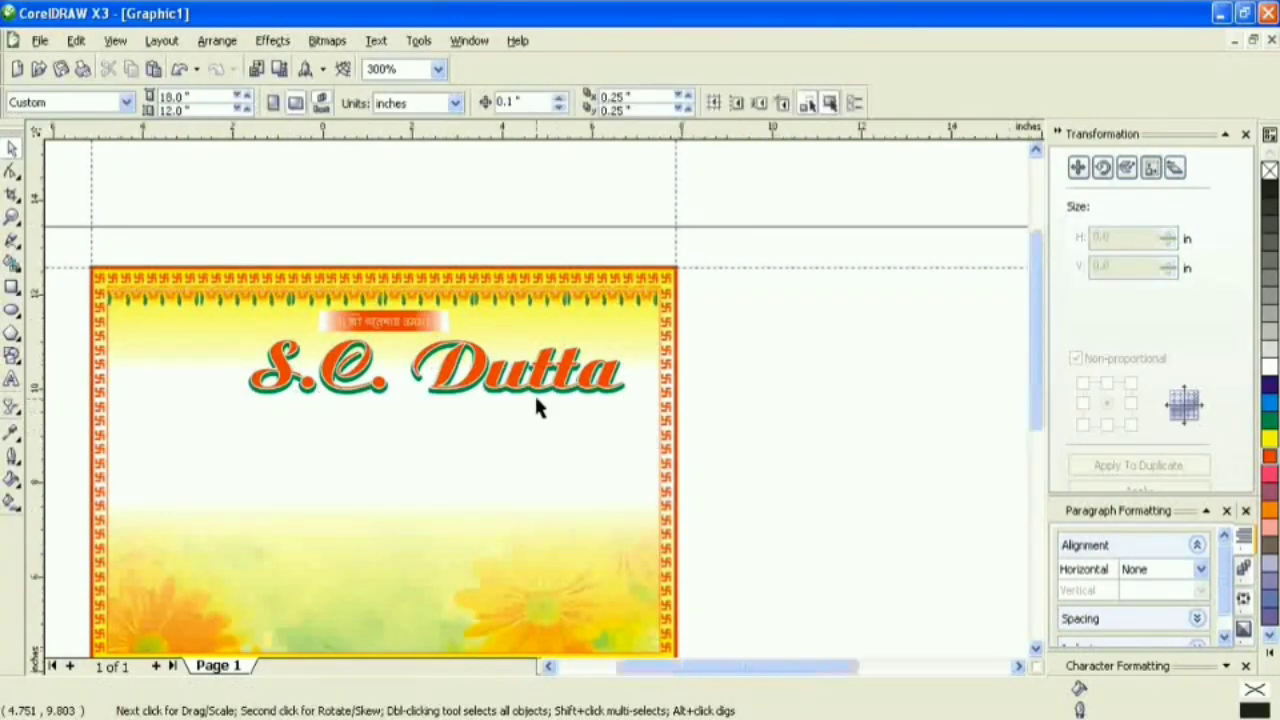
pyautogui.scroll(-1, 531, 323)
pyautogui.click(890, 182)
pyautogui.moveTo(890, 182); pyautogui.dragTo(401, 372)
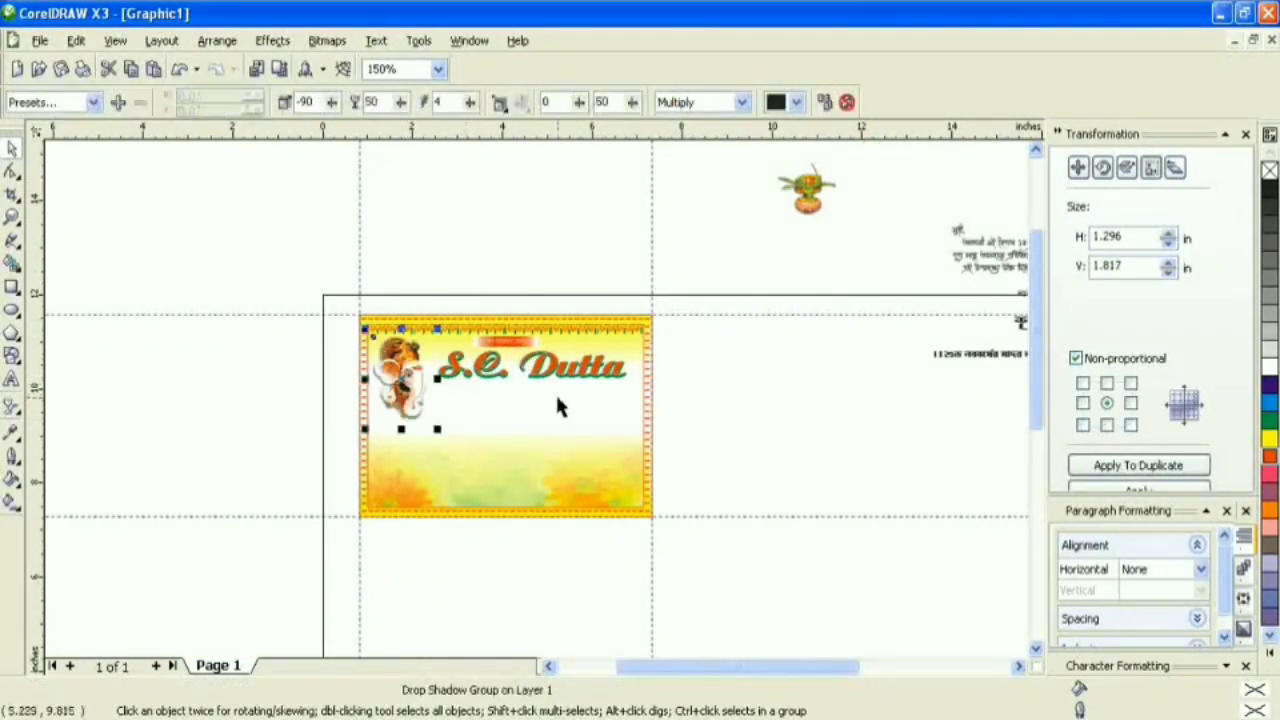
pyautogui.press('Escape')
pyautogui.scroll(1, 560, 394)
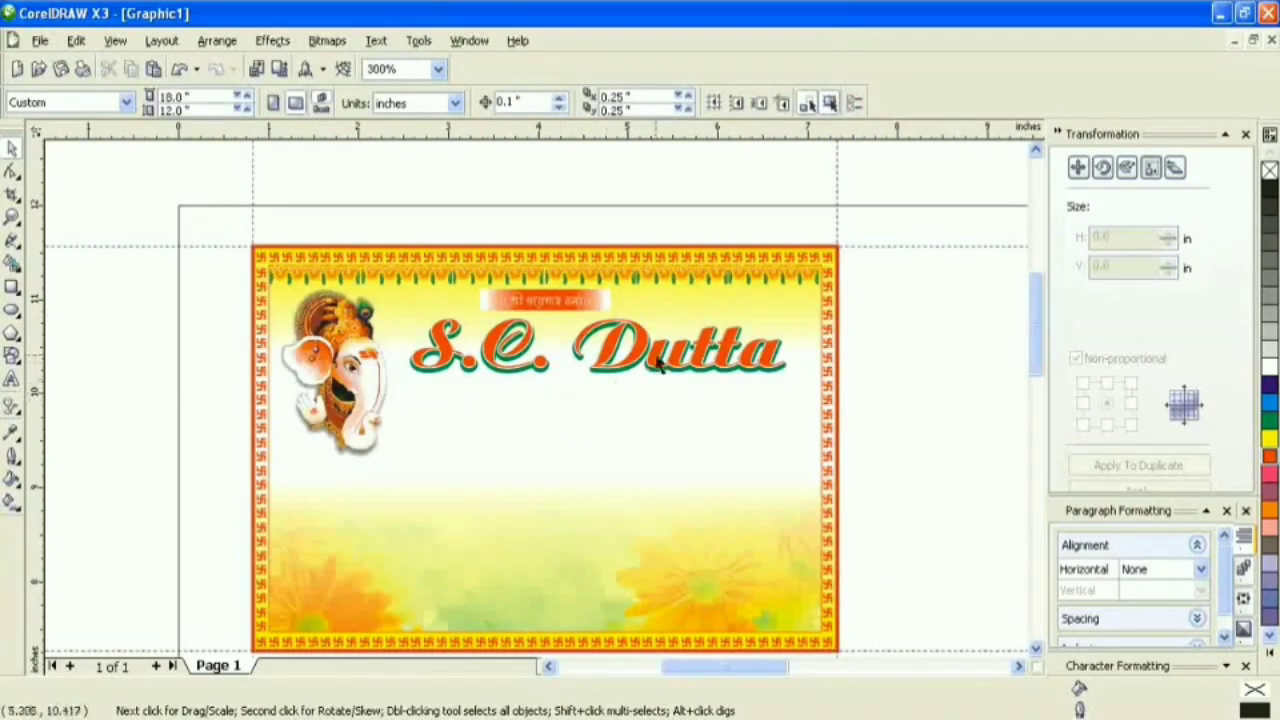
# - Enlarge the grouped name heading proportionally to about 101.4 %
pyautogui.click(659, 367)
pyautogui.moveTo(404, 378); pyautogui.dragTo(398, 391)
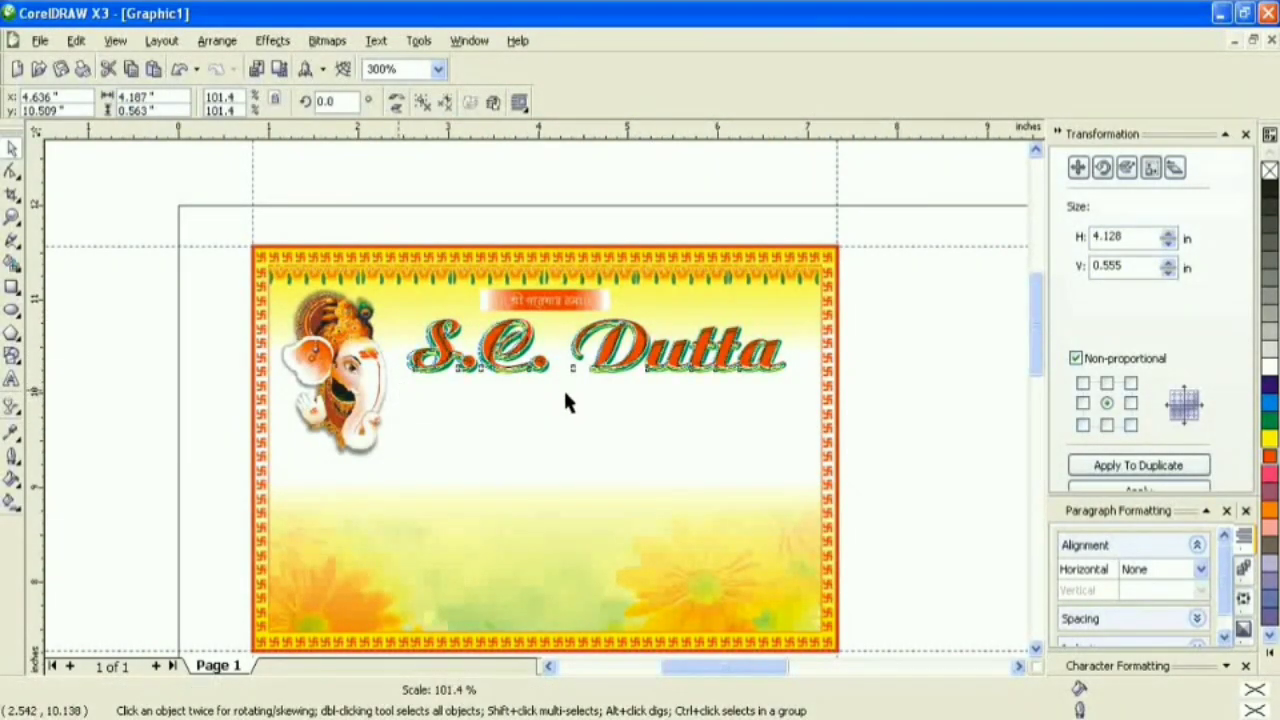
pyautogui.click(871, 360)
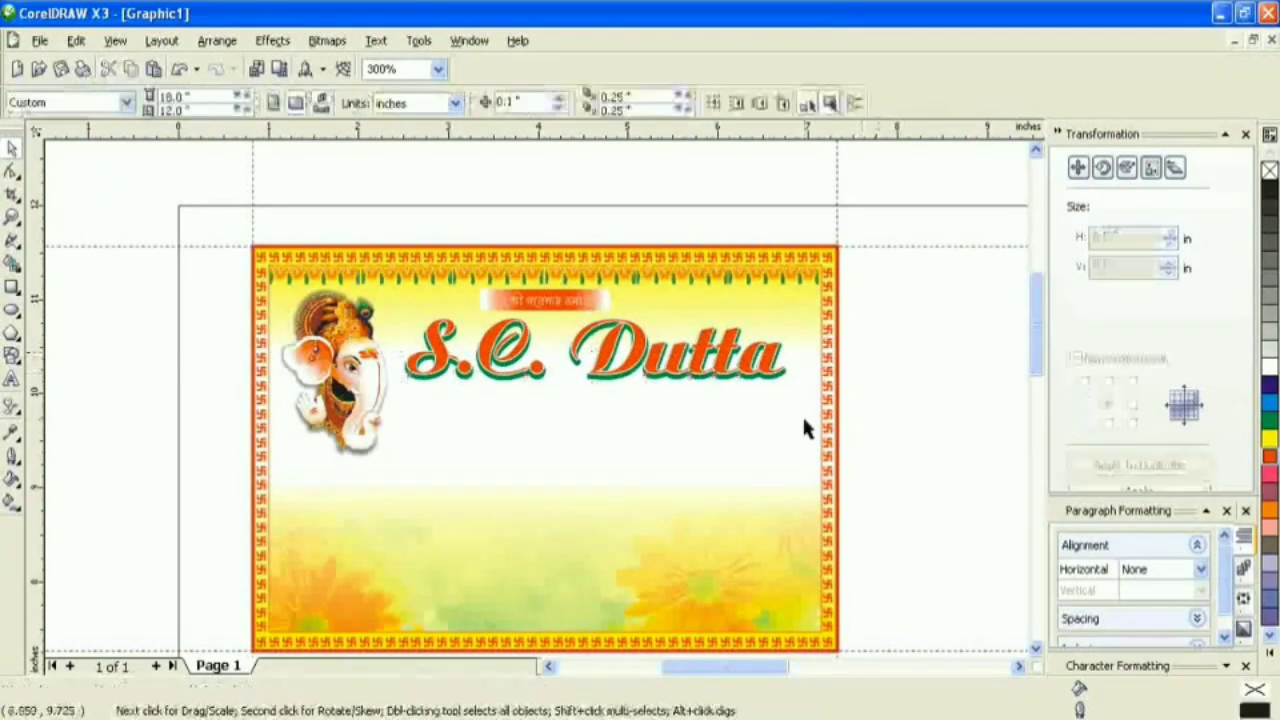
# - Move the Bengali address line and the mobile number line onto the card beneath the name heading
pyautogui.scroll(-2, 536, 393)
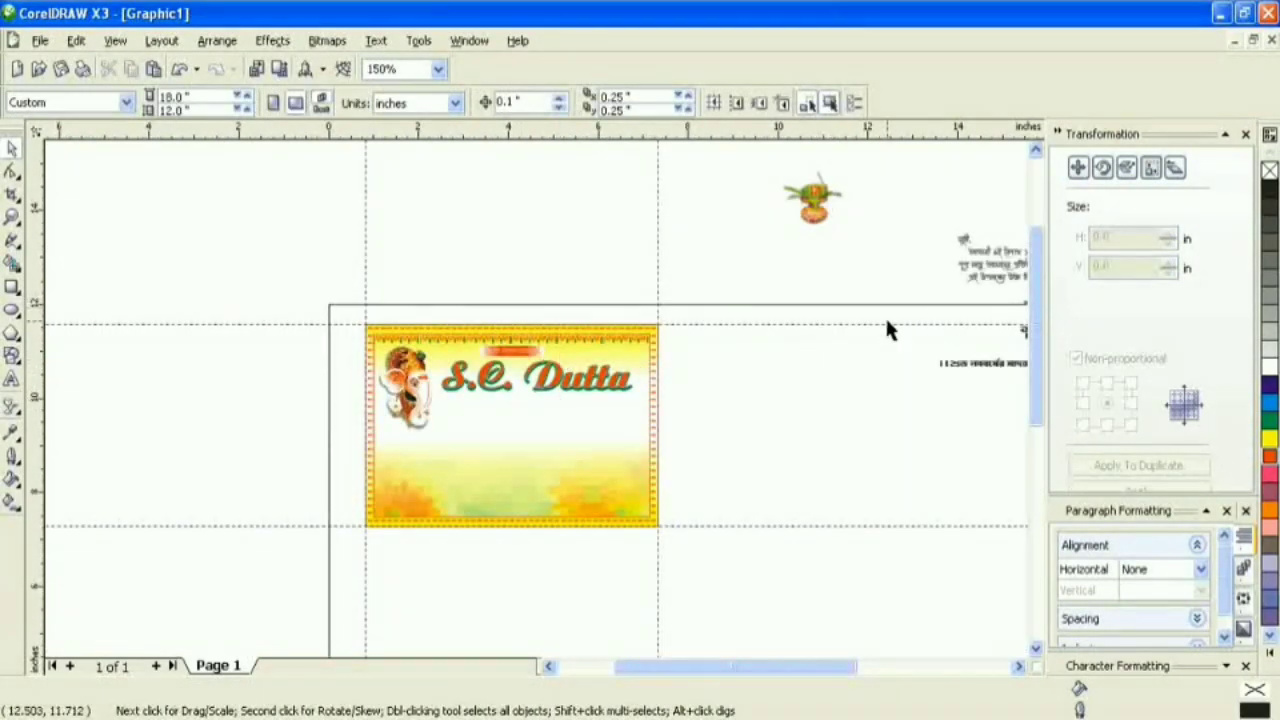
pyautogui.scroll(-2, 598, 420)
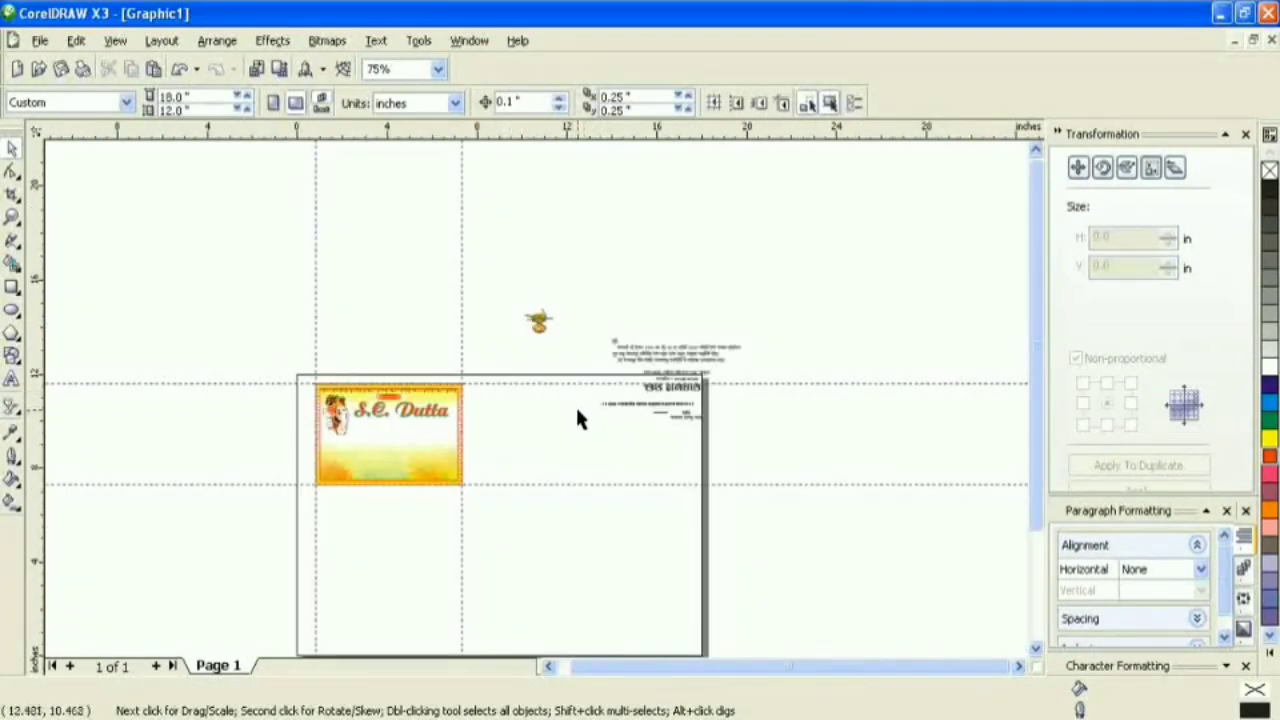
pyautogui.scroll(2, 540, 406)
pyautogui.click(675, 330)
pyautogui.moveTo(675, 330); pyautogui.dragTo(128, 430)
pyautogui.moveTo(688, 340); pyautogui.dragTo(149, 443)
pyautogui.scroll(2, 534, 400)
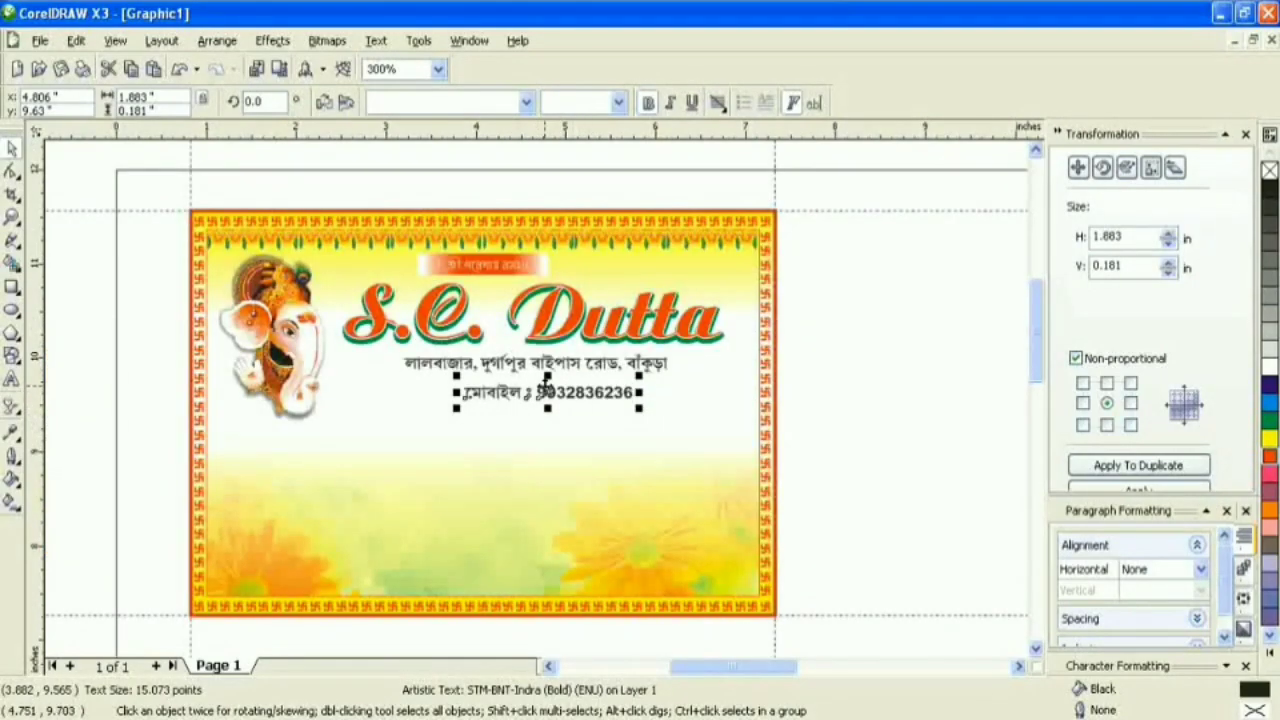
# - Merge the separate mobile number line into the address text as its second line
pyautogui.press('Delete')
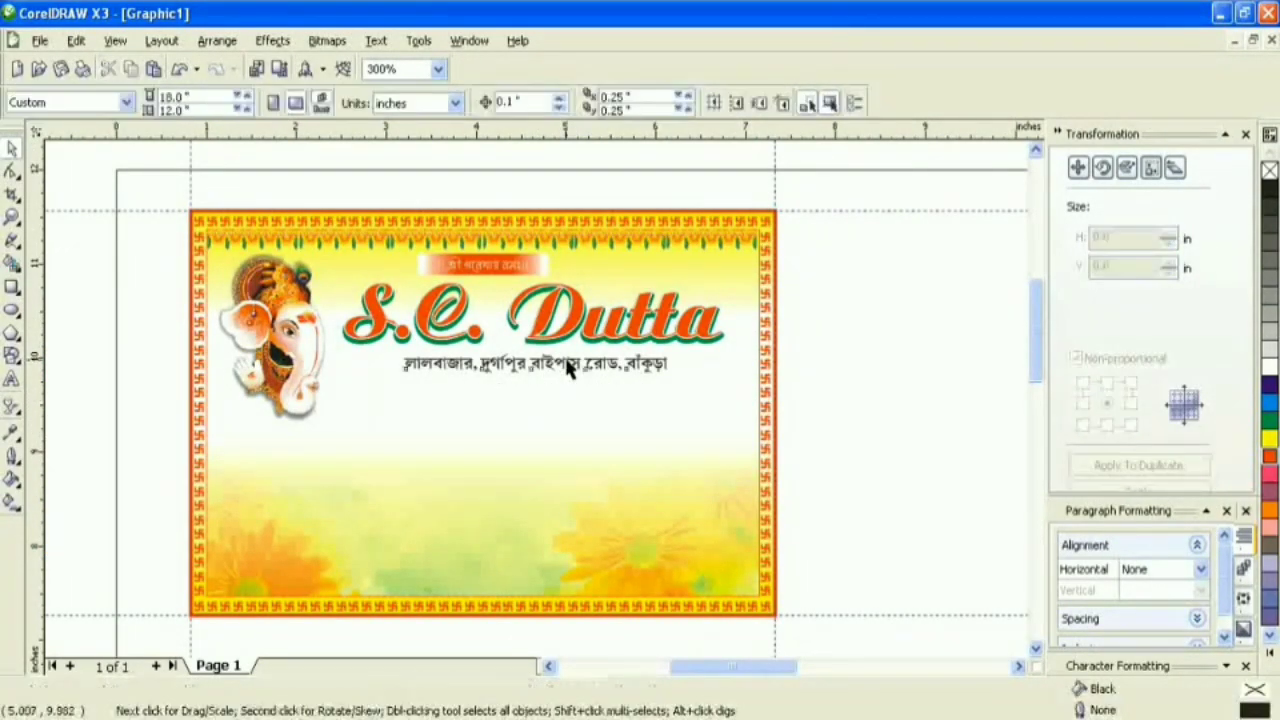
pyautogui.click(568, 366)
pyautogui.press('Delete')
pyautogui.press('F8')
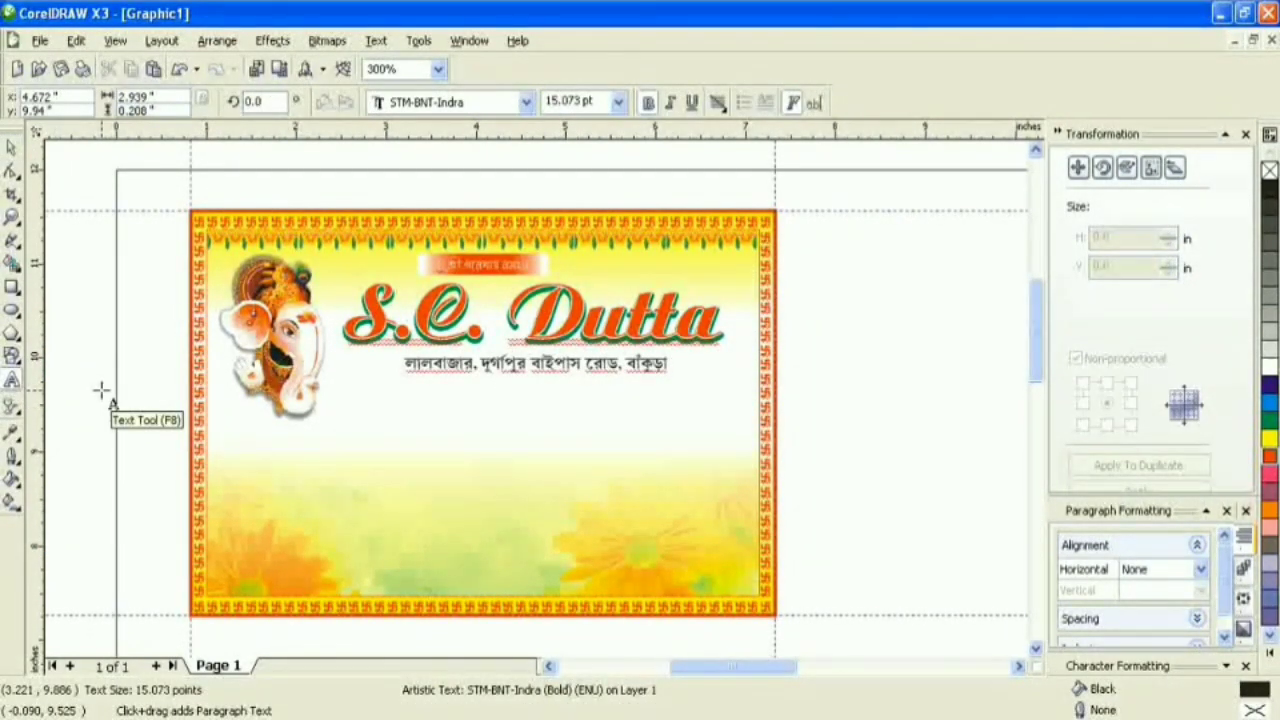
pyautogui.hotkey('ctrl', 'v')
# - Center-align the lines of the two-line address and mobile text
pyautogui.hotkey('ctrl', 'a')
pyautogui.click(722, 106)
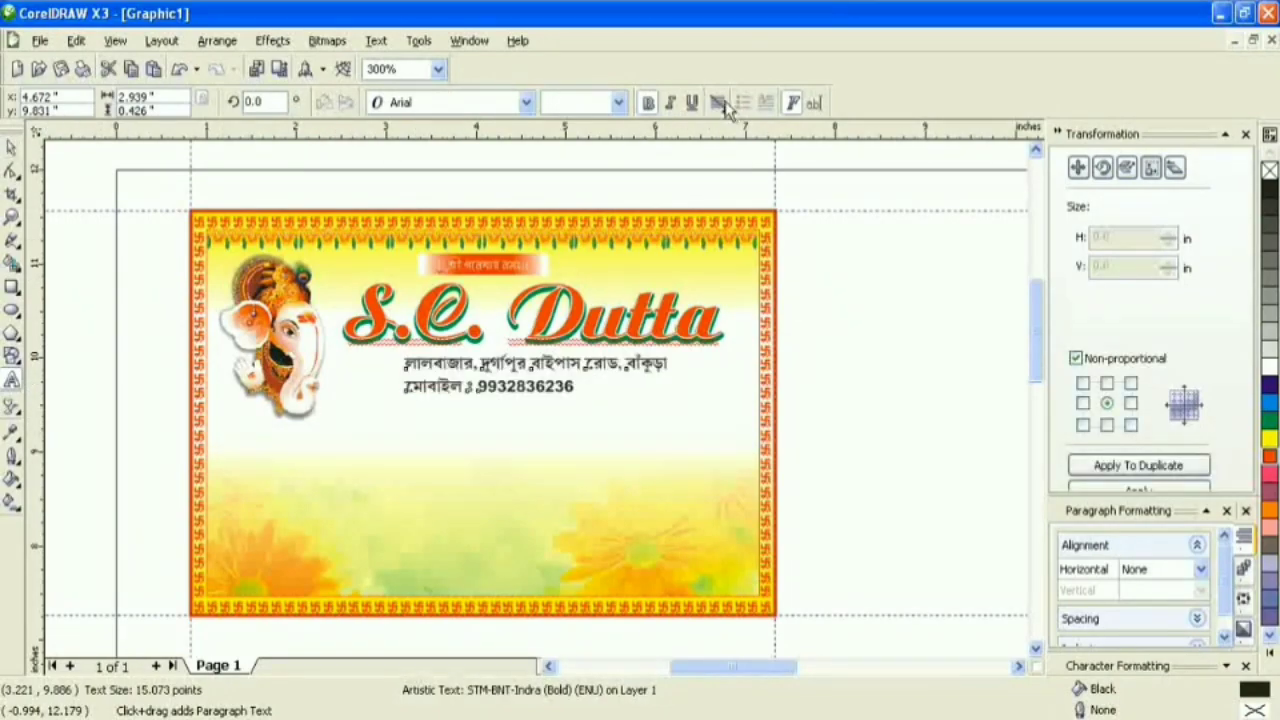
pyautogui.click(744, 167)
pyautogui.click(551, 364)
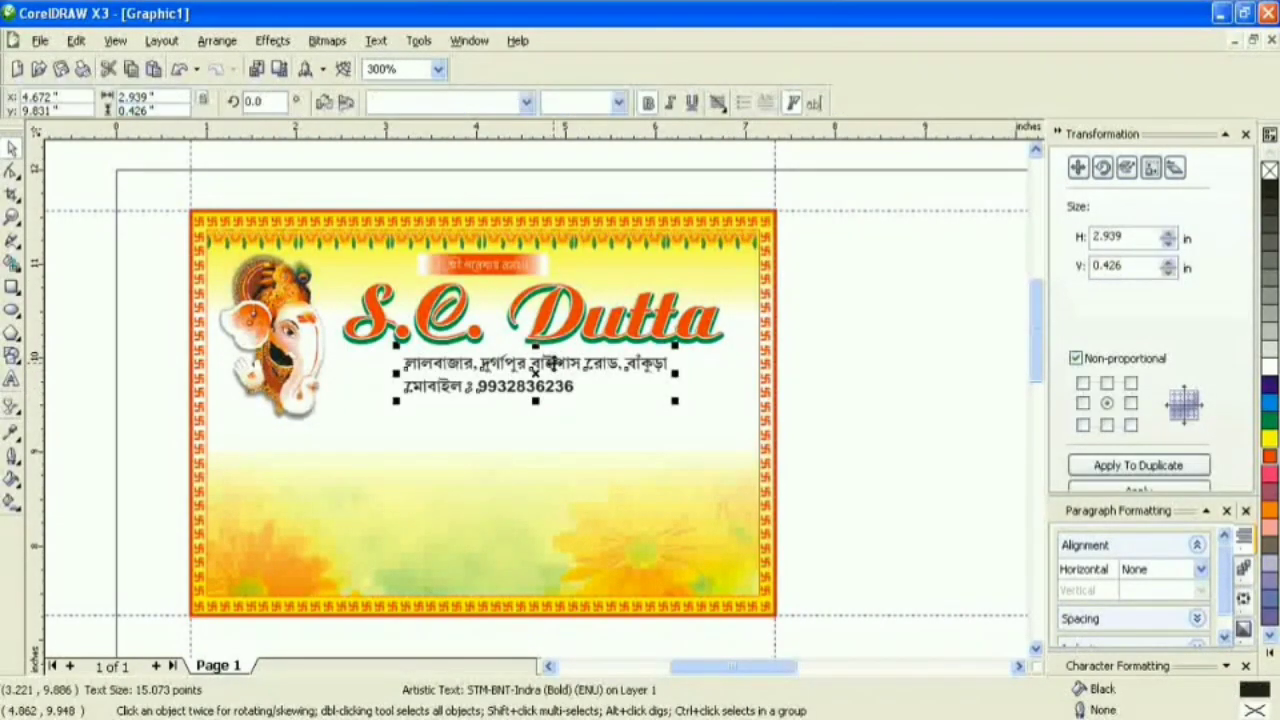
pyautogui.click(720, 104)
pyautogui.click(747, 166)
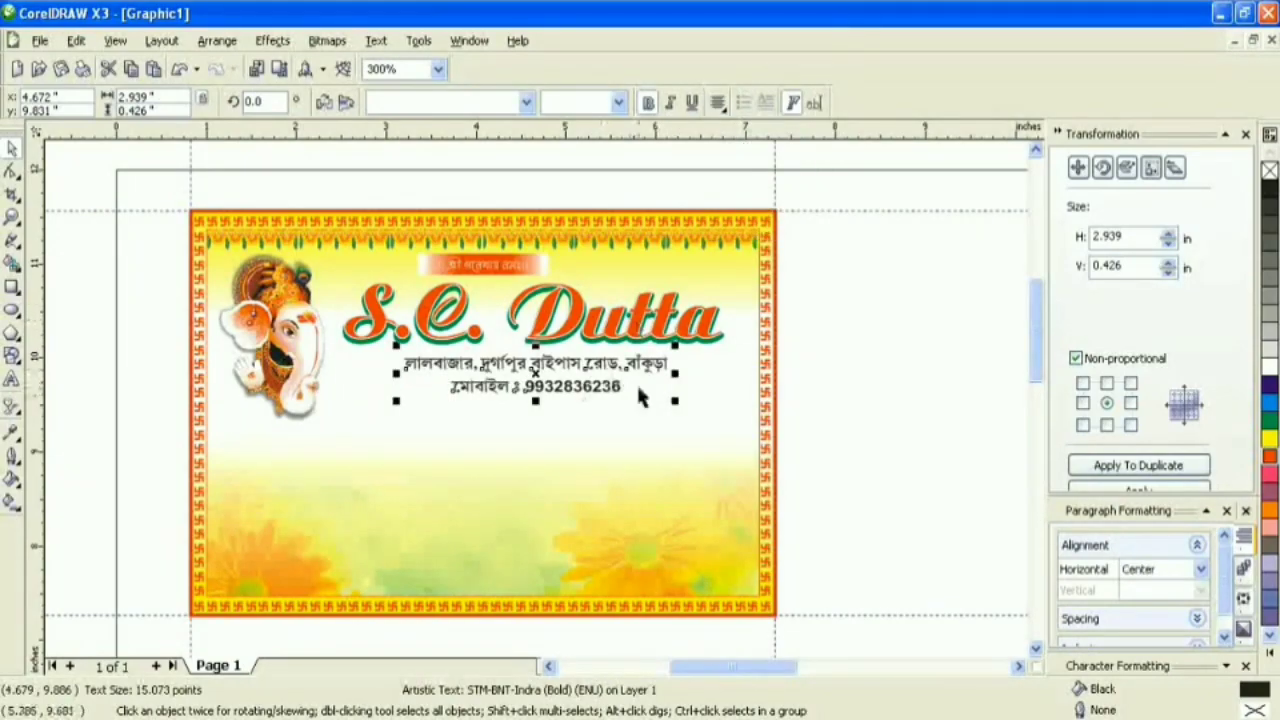
# - Fill the address text with Blue Purple and center it horizontally on the name heading
pyautogui.click(1268, 656)
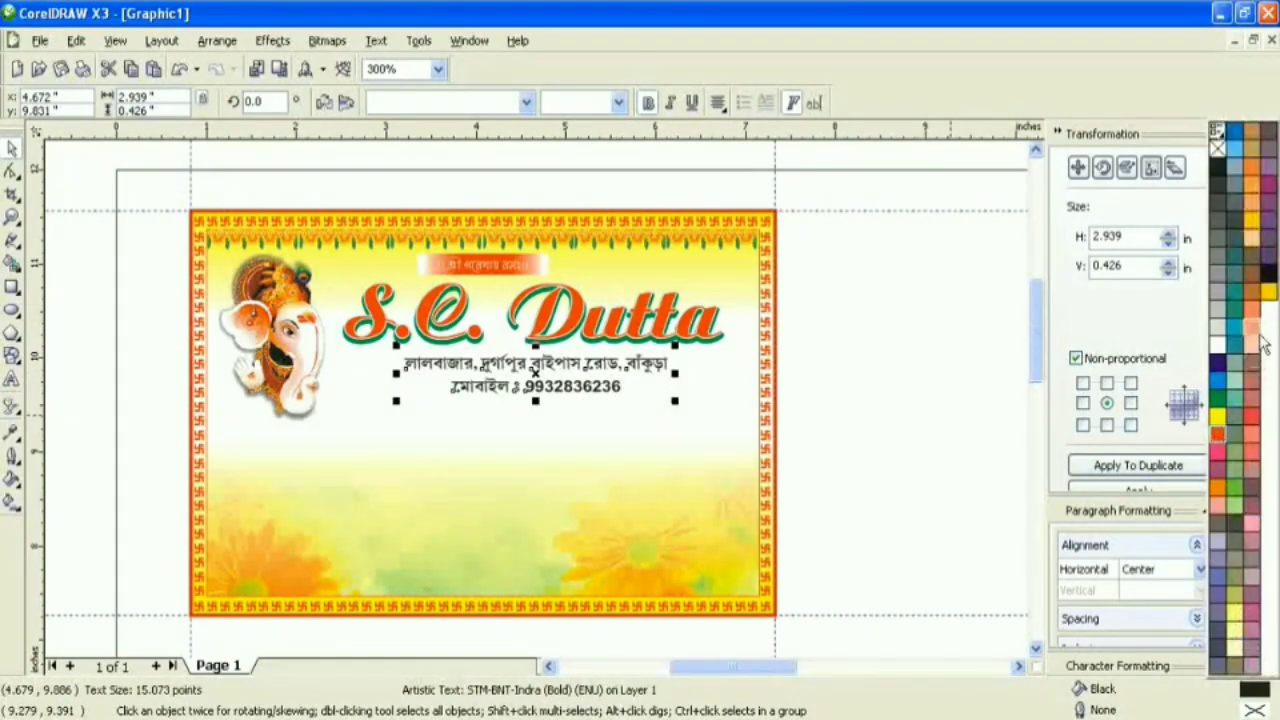
pyautogui.click(1268, 188)
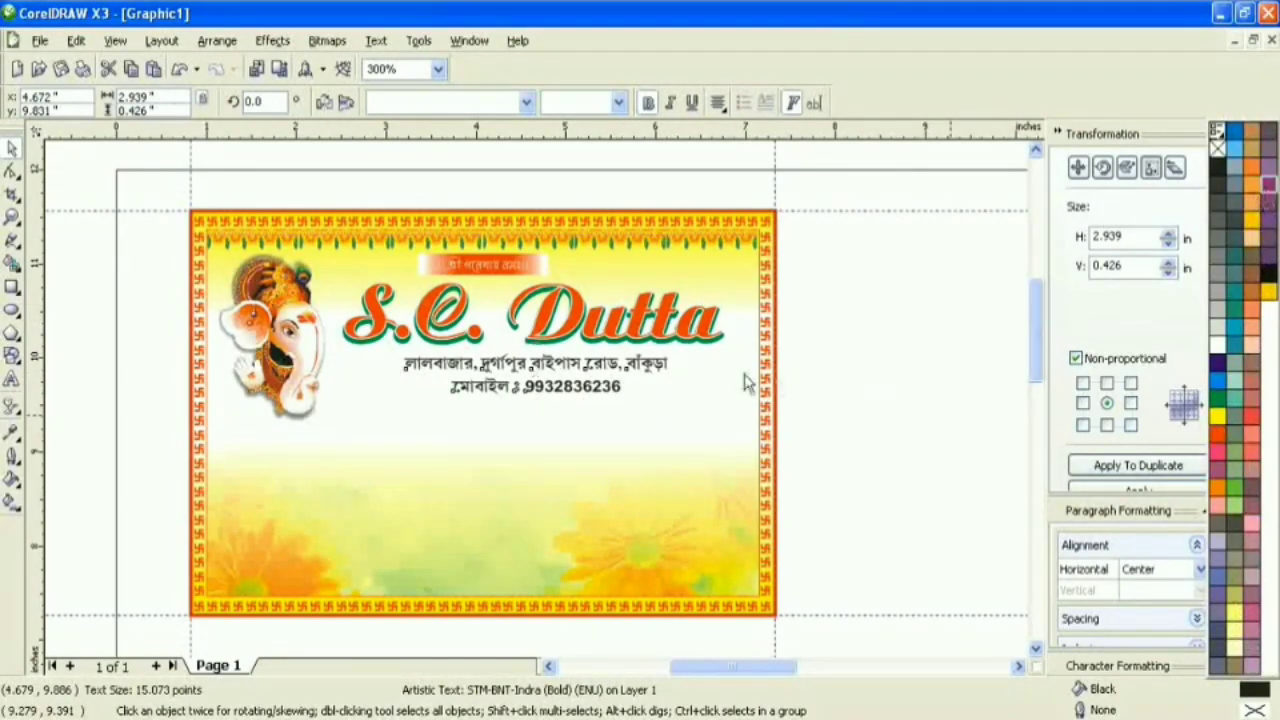
pyautogui.keyDown('shift'); pyautogui.click(542, 327); pyautogui.keyUp('shift')
pyautogui.click(678, 102)
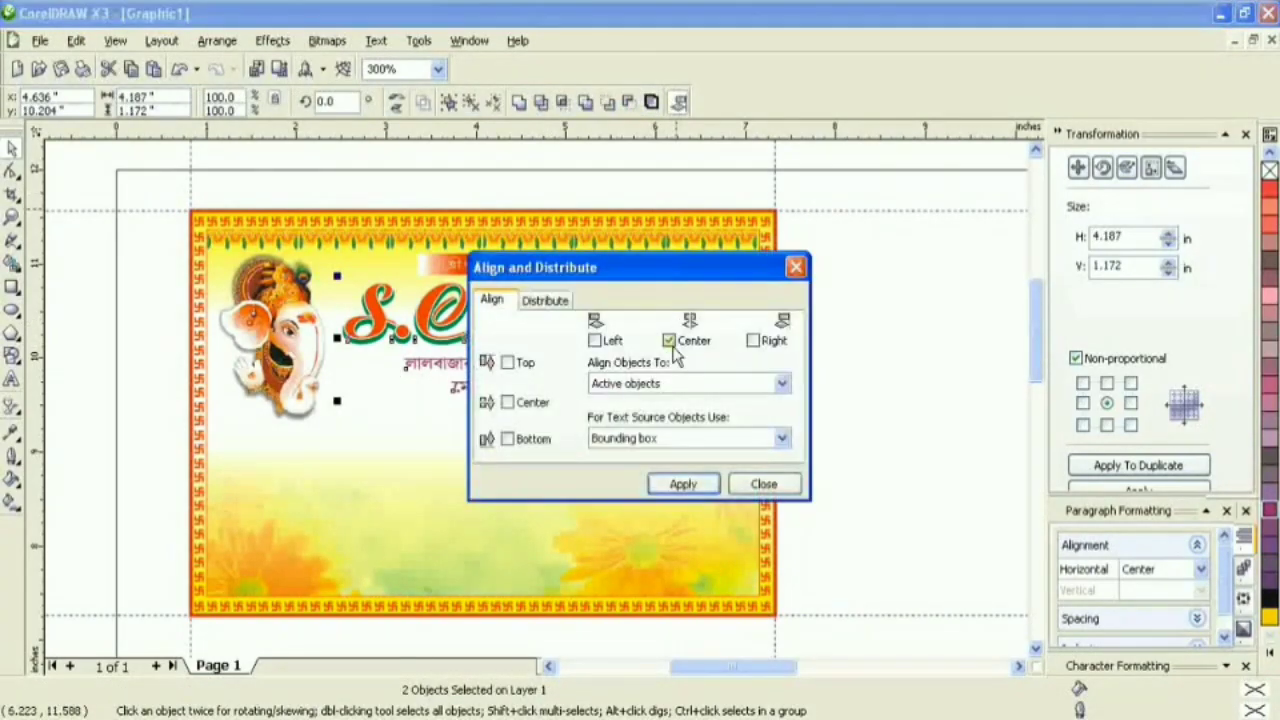
pyautogui.click(760, 485)
# - Set the line spacing of the address text to 90 % of character height
pyautogui.click(557, 392)
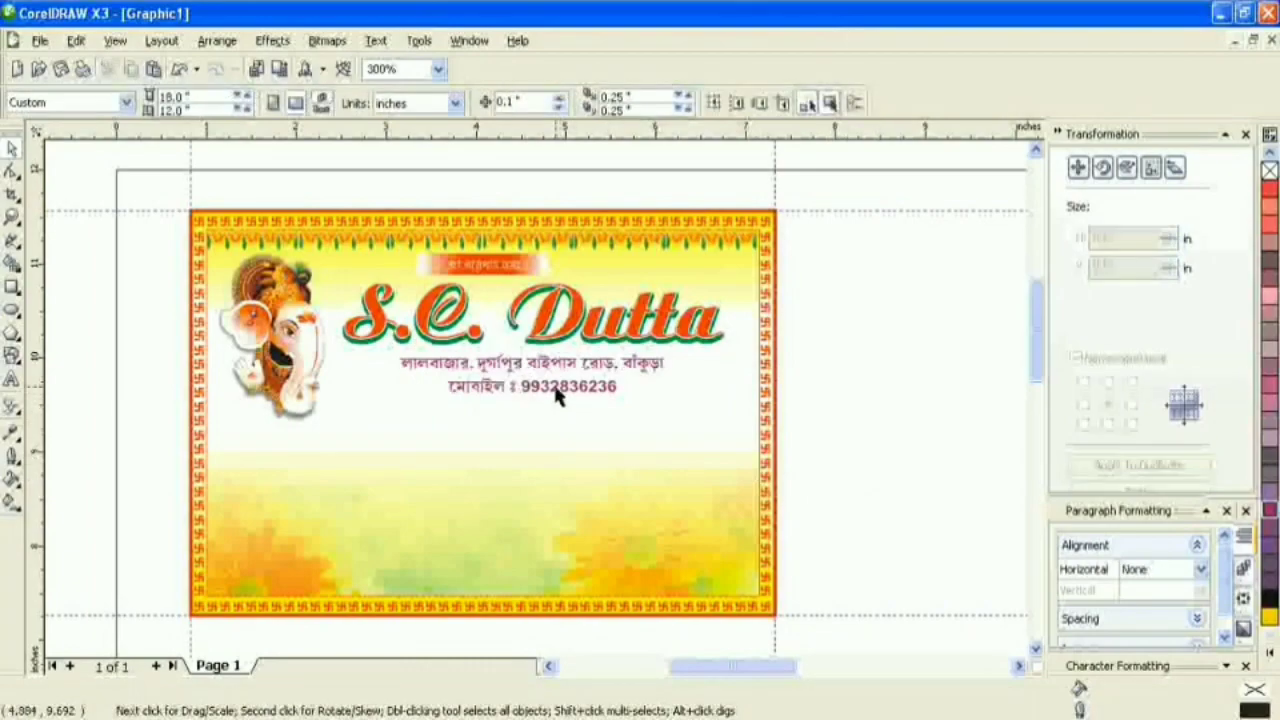
pyautogui.click(1225, 134)
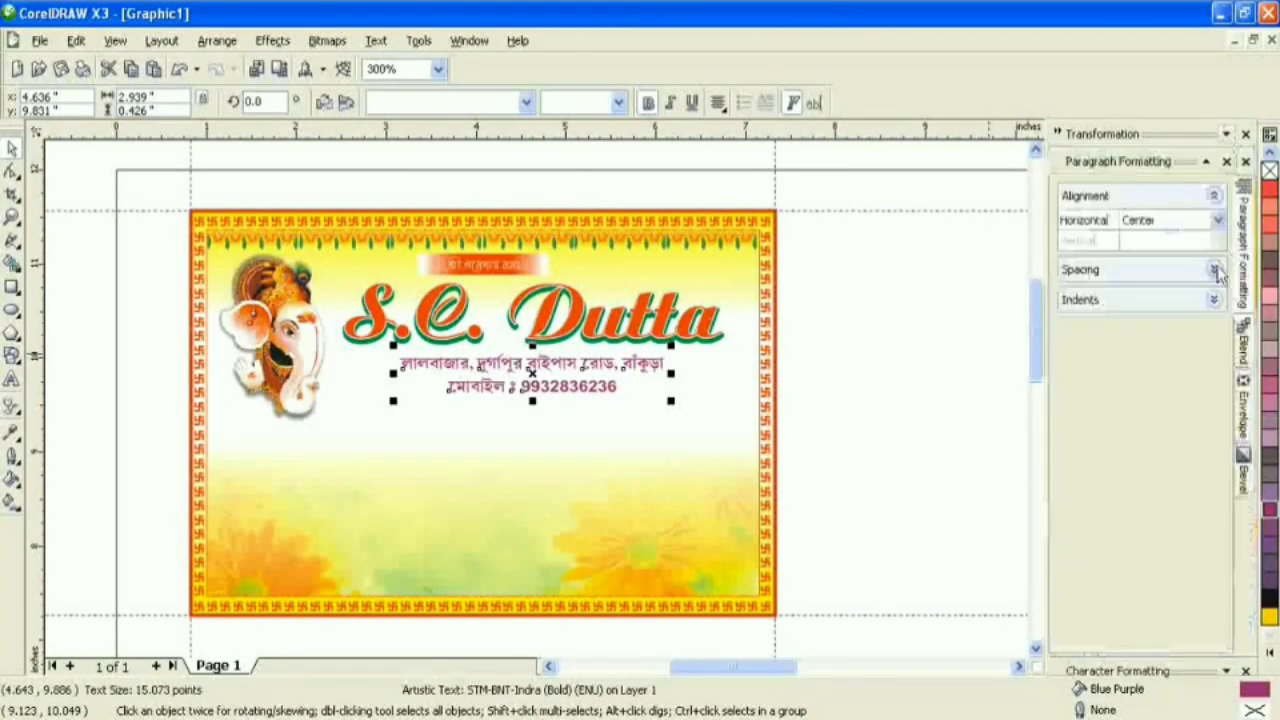
pyautogui.click(1214, 270)
pyautogui.moveTo(1198, 377); pyautogui.dragTo(1131, 423)
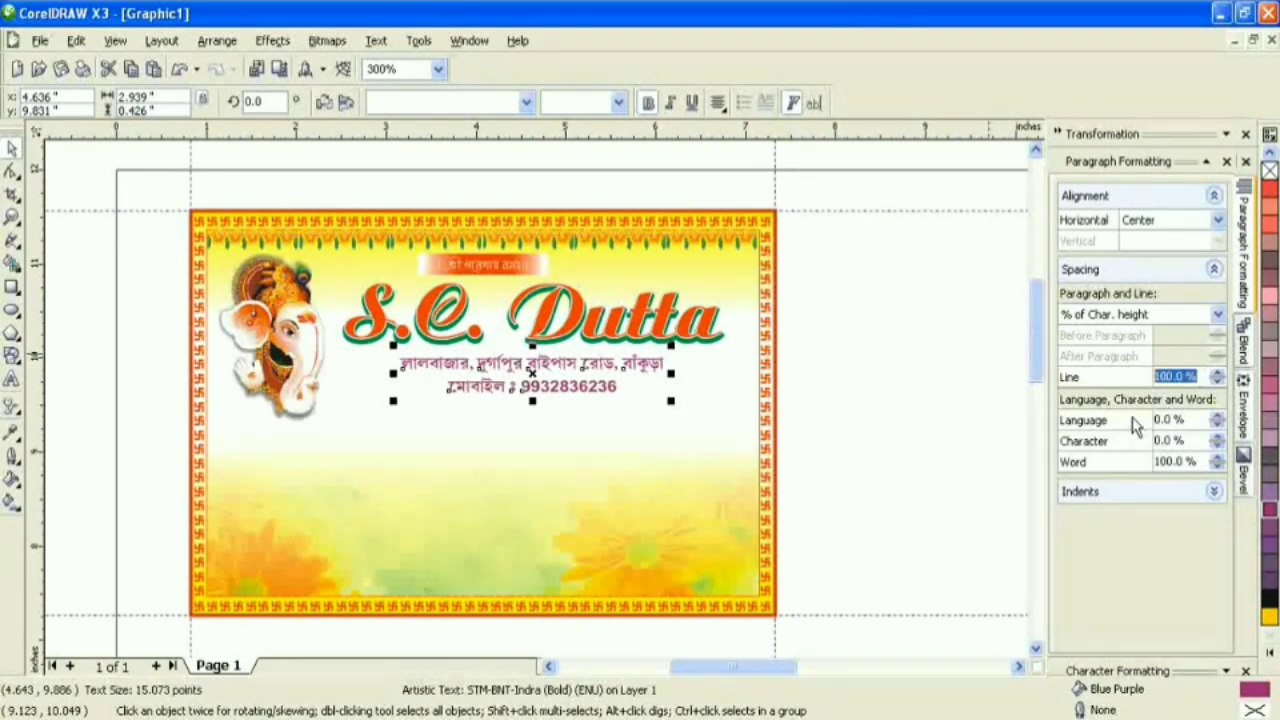
pyautogui.write('90')
pyautogui.press('Return')
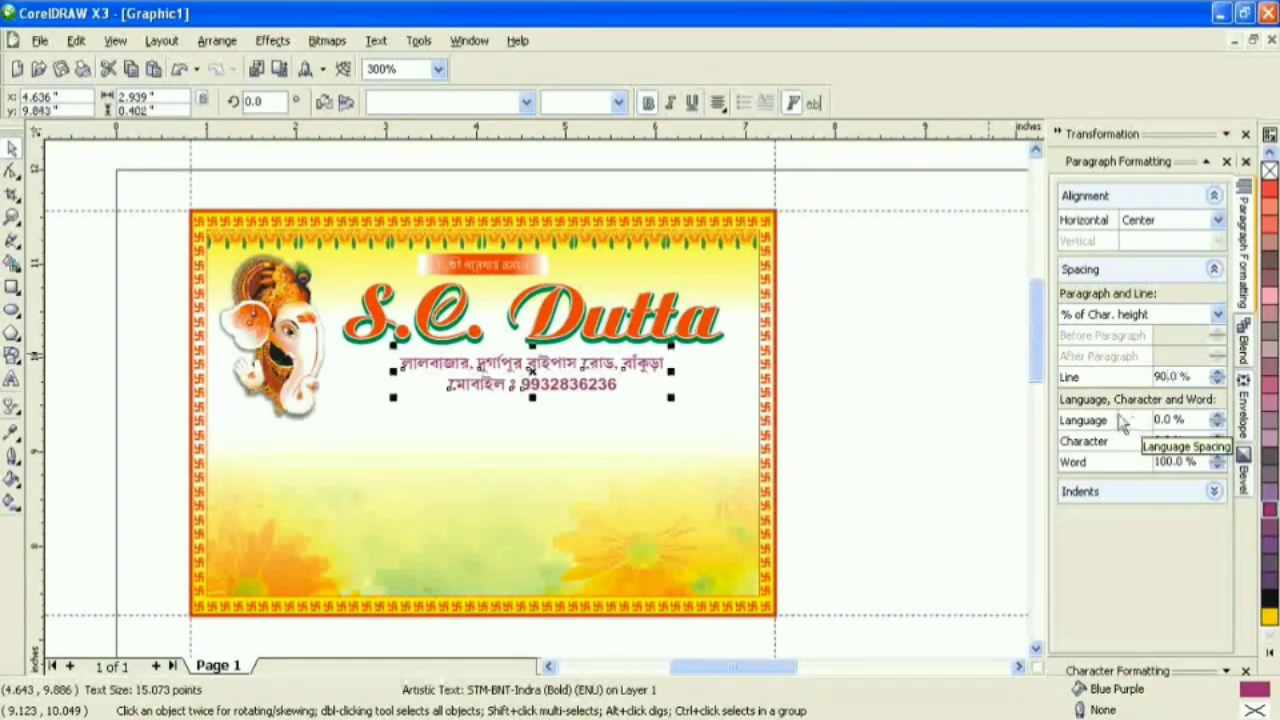
pyautogui.click(855, 448)
# - Move the Bengali title "শুভ হালখাতা" onto the card below the mobile line and fill it red
pyautogui.scroll(-1, 558, 418)
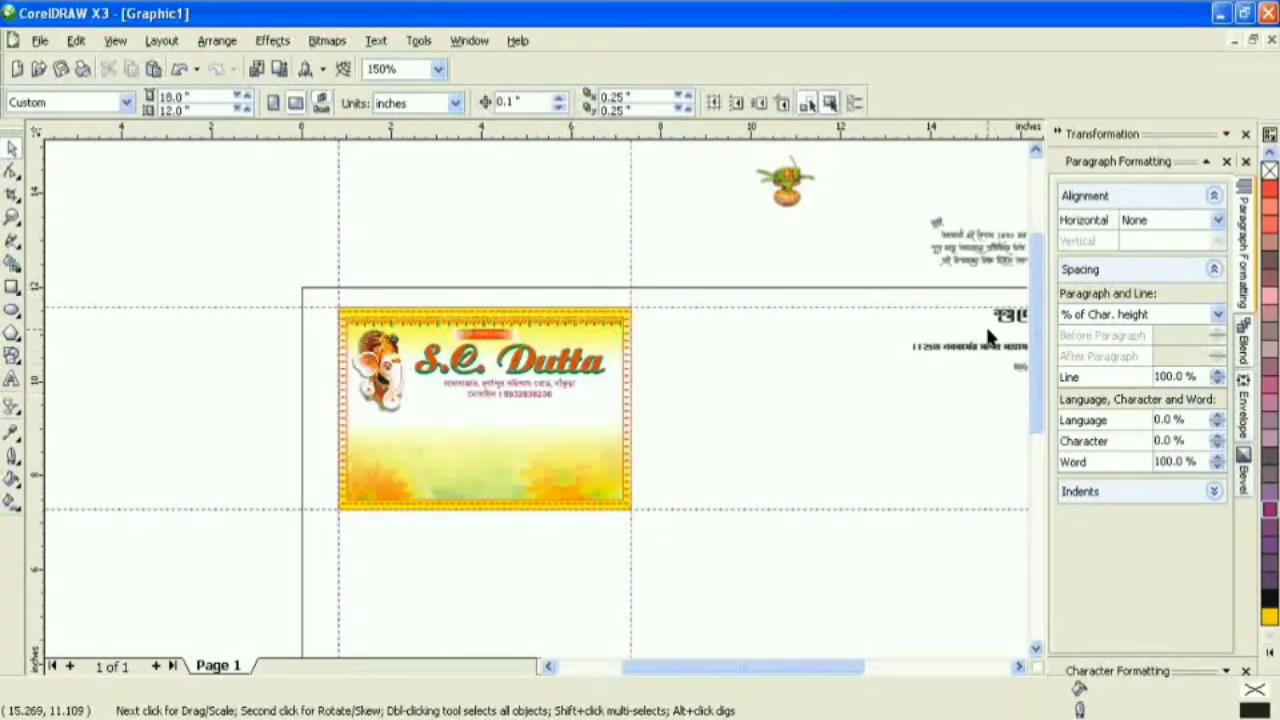
pyautogui.click(1017, 669)
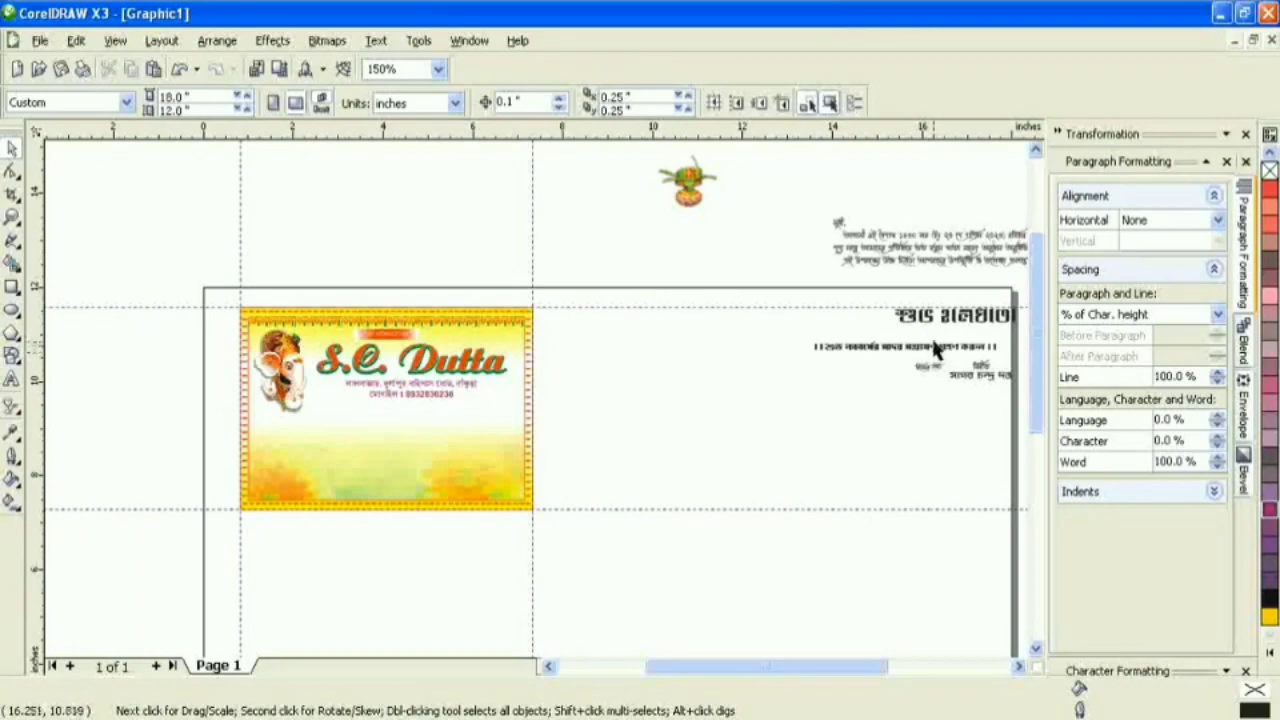
pyautogui.moveTo(934, 322); pyautogui.dragTo(380, 417)
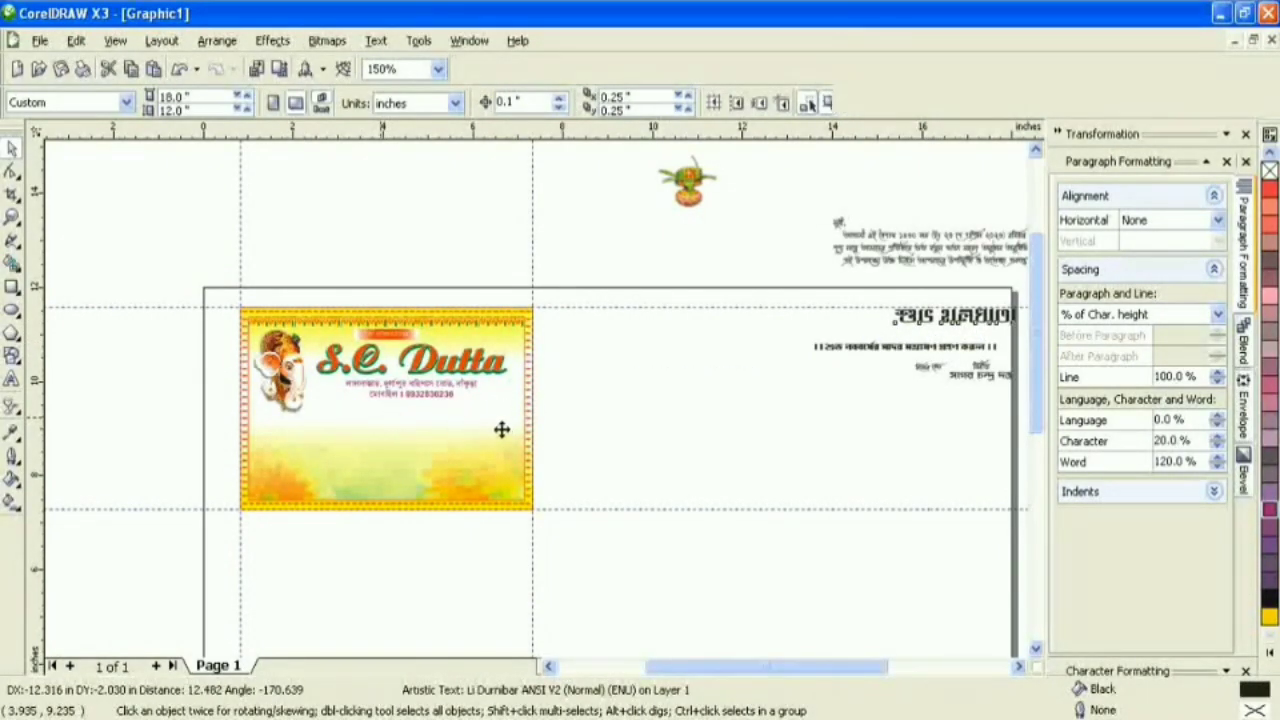
pyautogui.click(12, 216)
pyautogui.moveTo(198, 304); pyautogui.dragTo(576, 530)
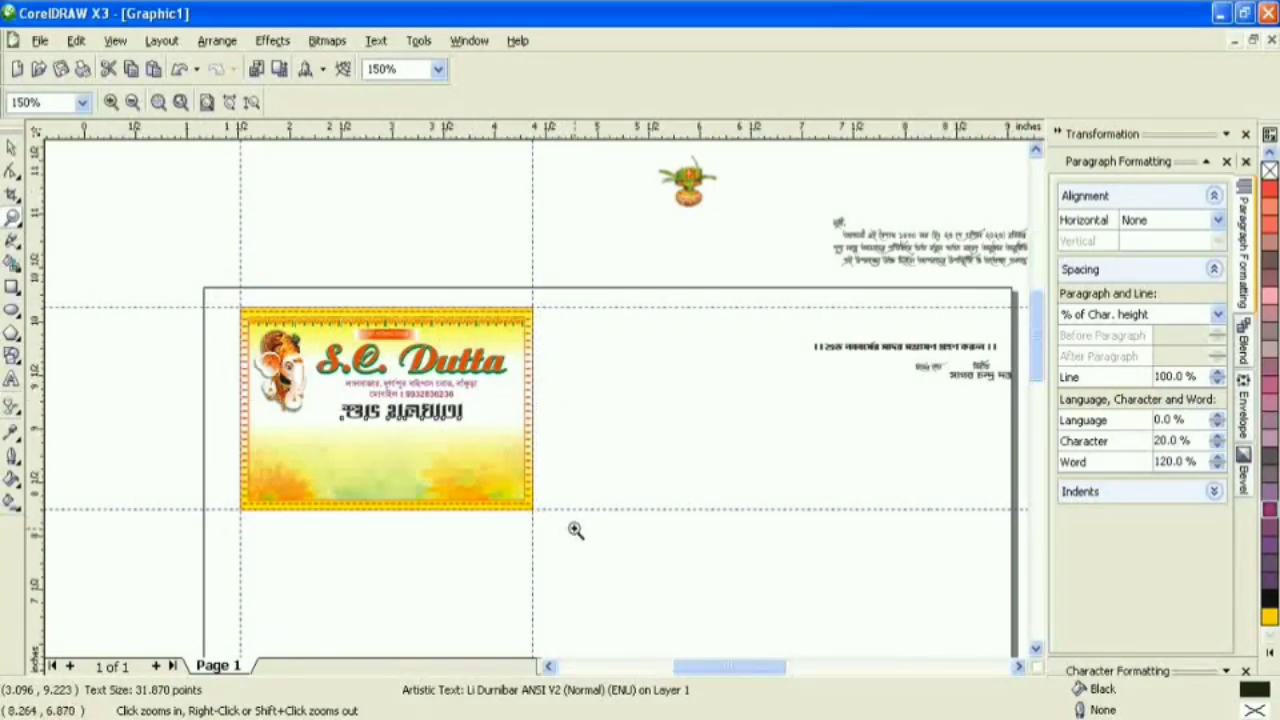
pyautogui.click(12, 148)
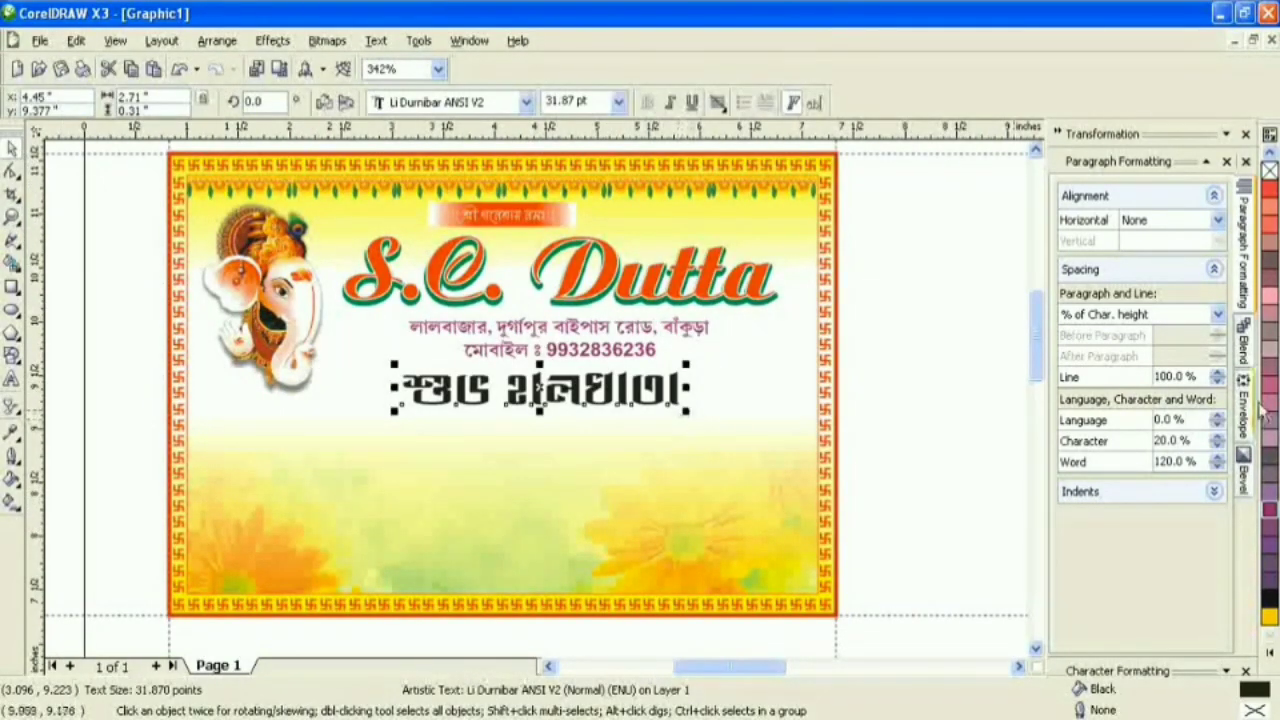
pyautogui.click(1271, 652)
pyautogui.click(1217, 434)
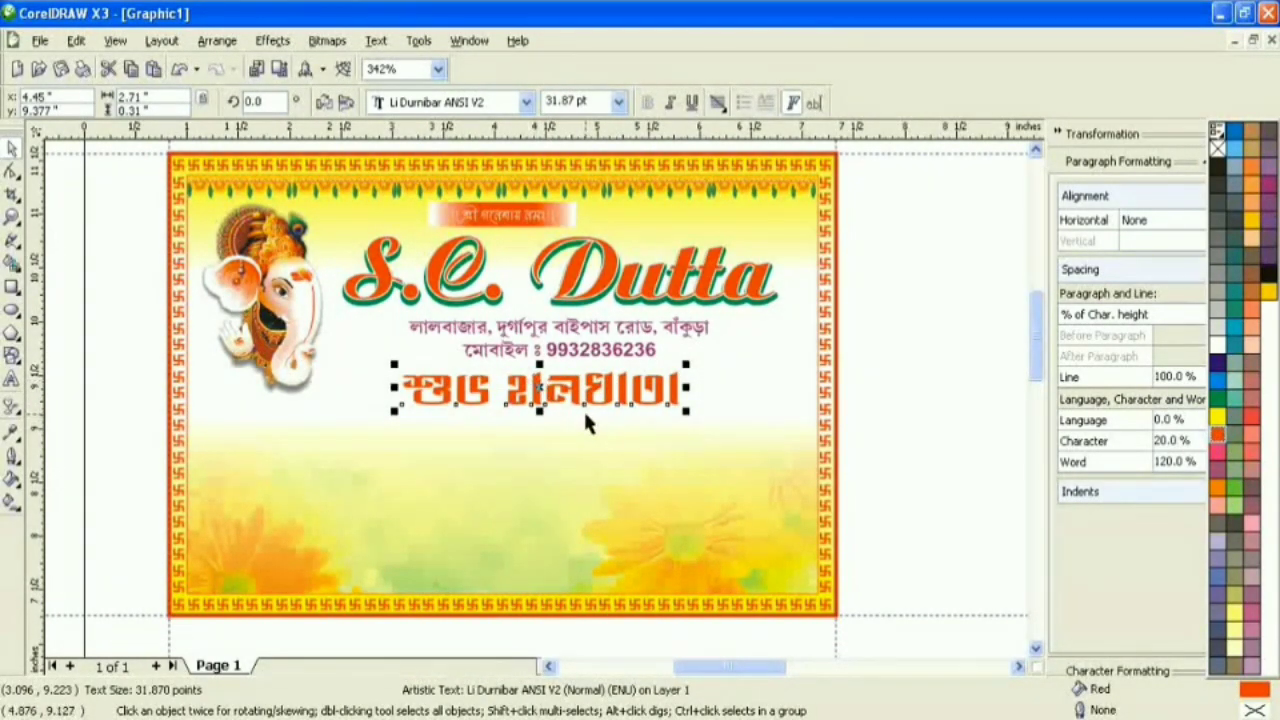
# - Try positioning the red Bengali title 0.1 and 0.2 inches lower on the card
pyautogui.press('Down')
pyautogui.press('Down')
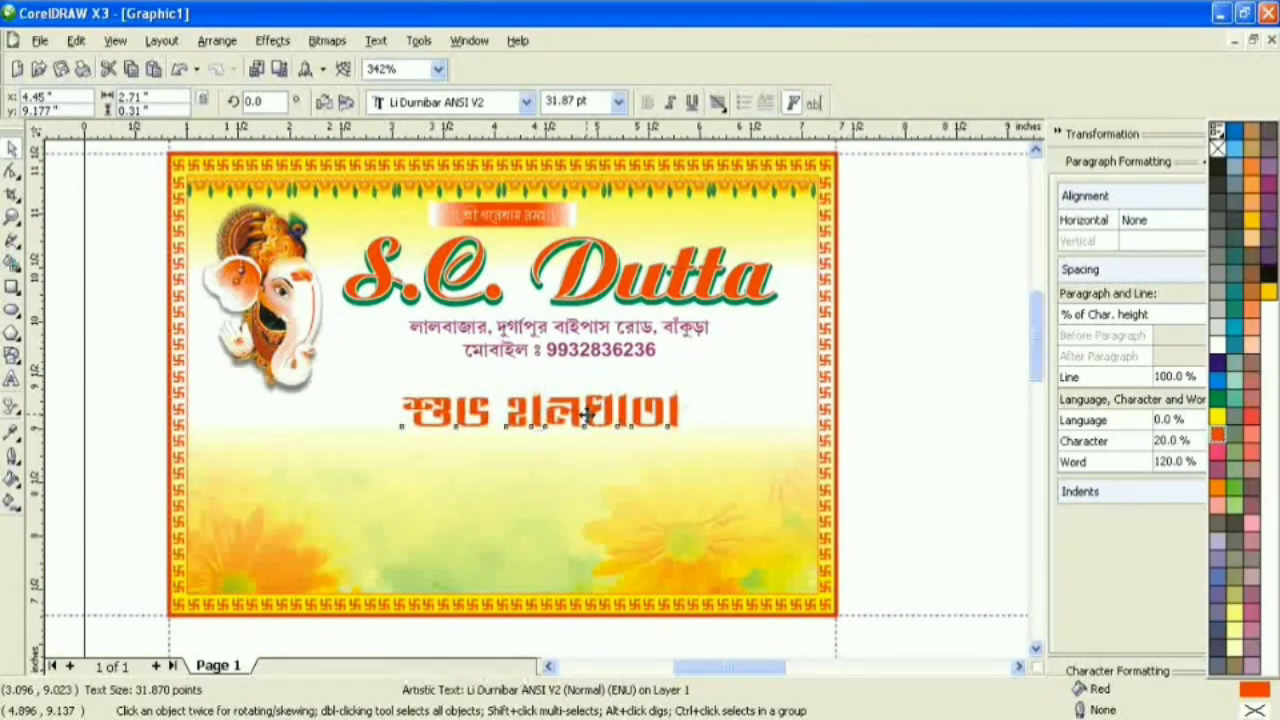
pyautogui.press('Up')
pyautogui.press('Up')
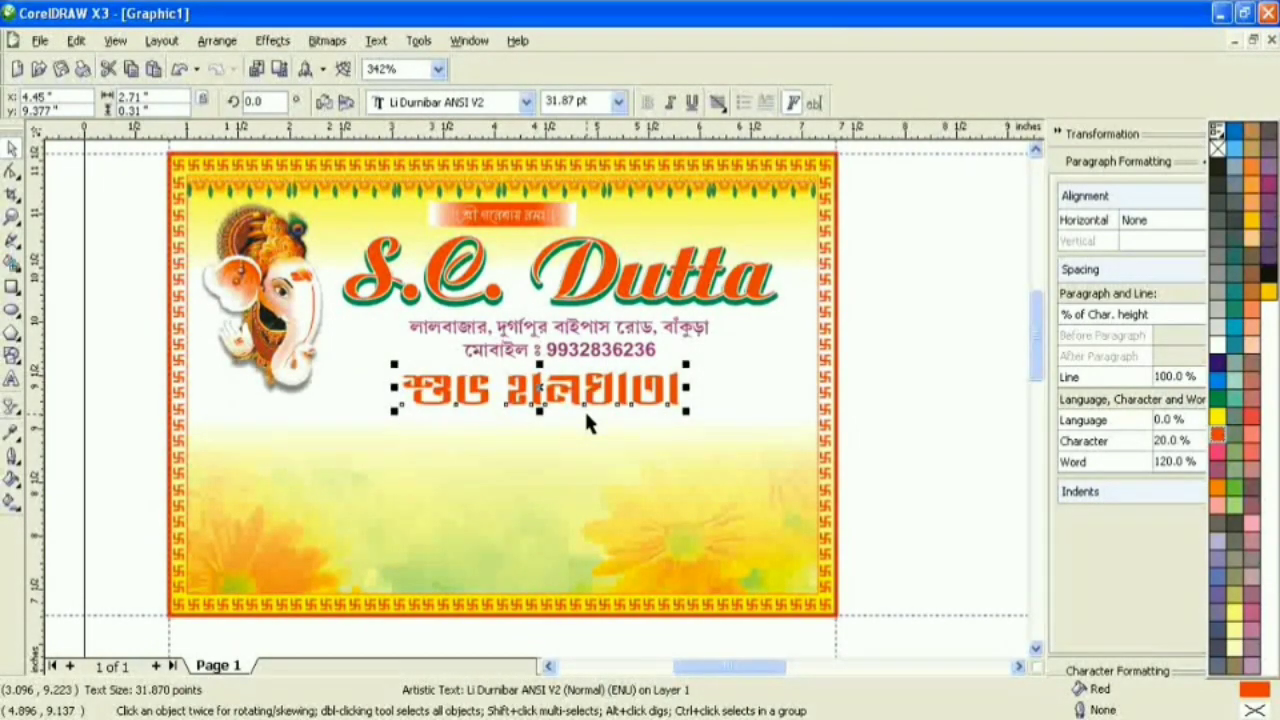
pyautogui.press('Down')
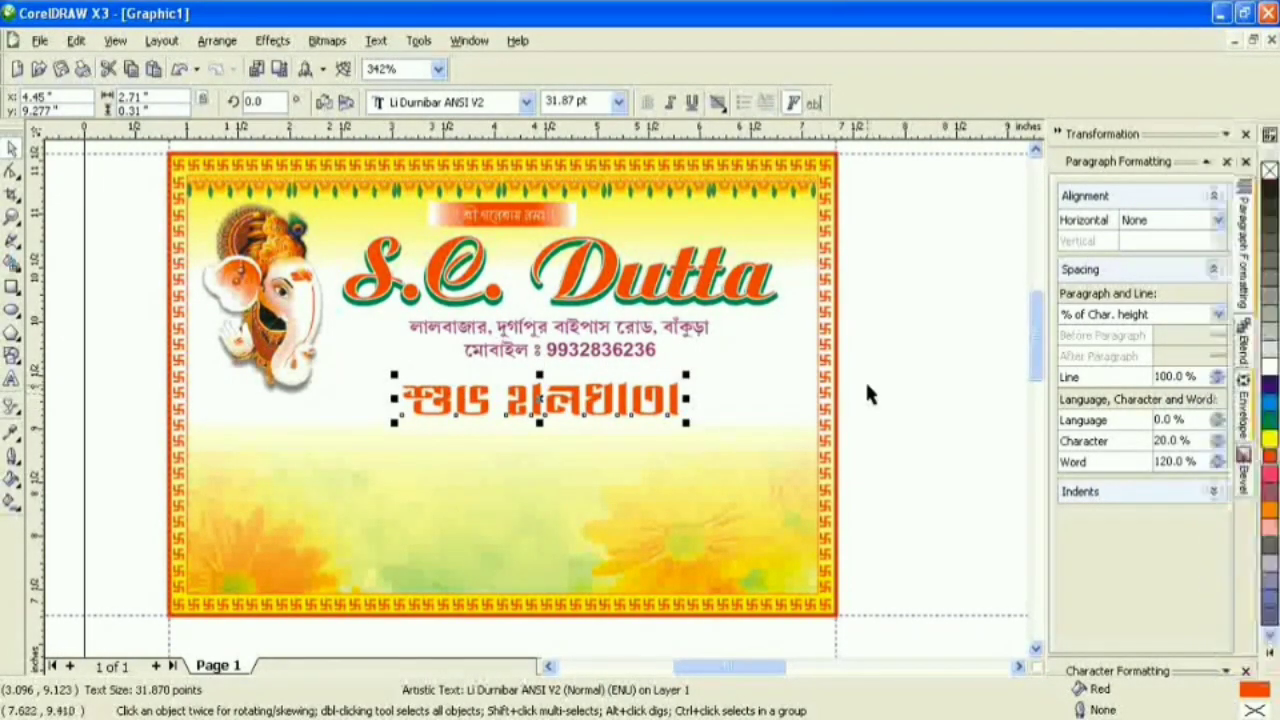
pyautogui.press('Up')
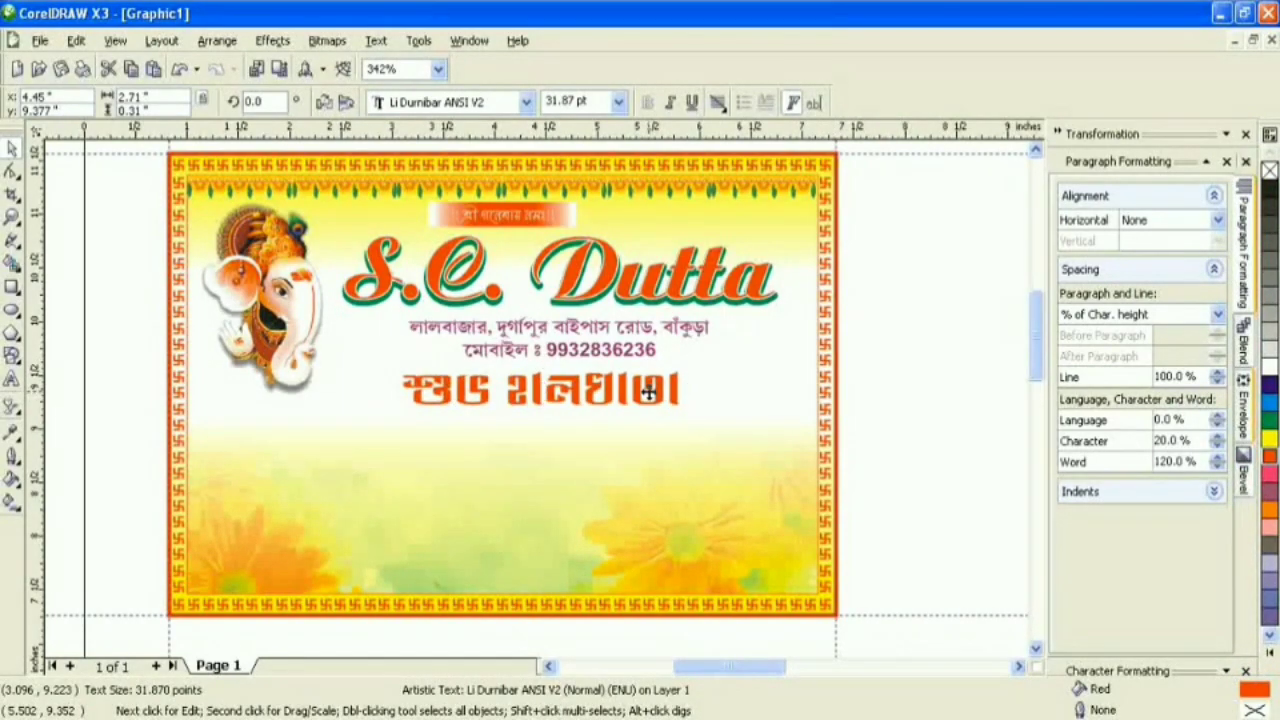
# - Place a duplicate of the red Bengali title 0.3 inches below the original and fill it green
pyautogui.press('Down')
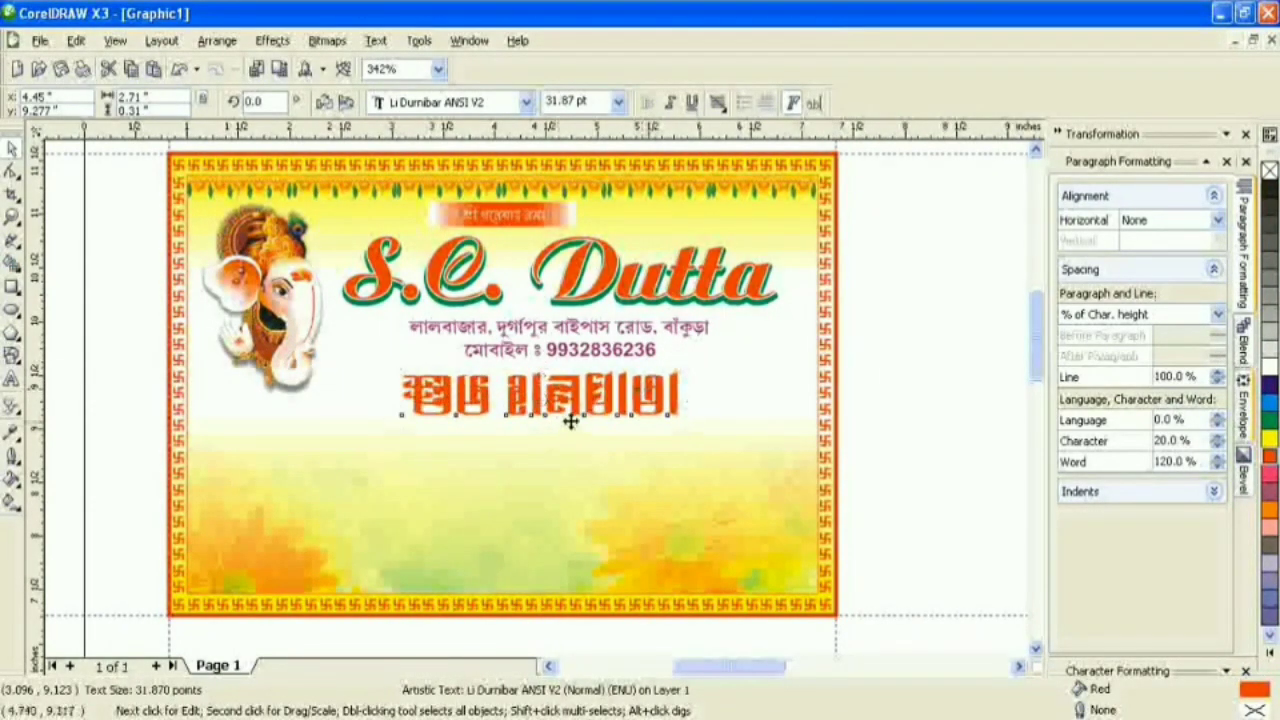
pyautogui.press('Down')
pyautogui.press('Down')
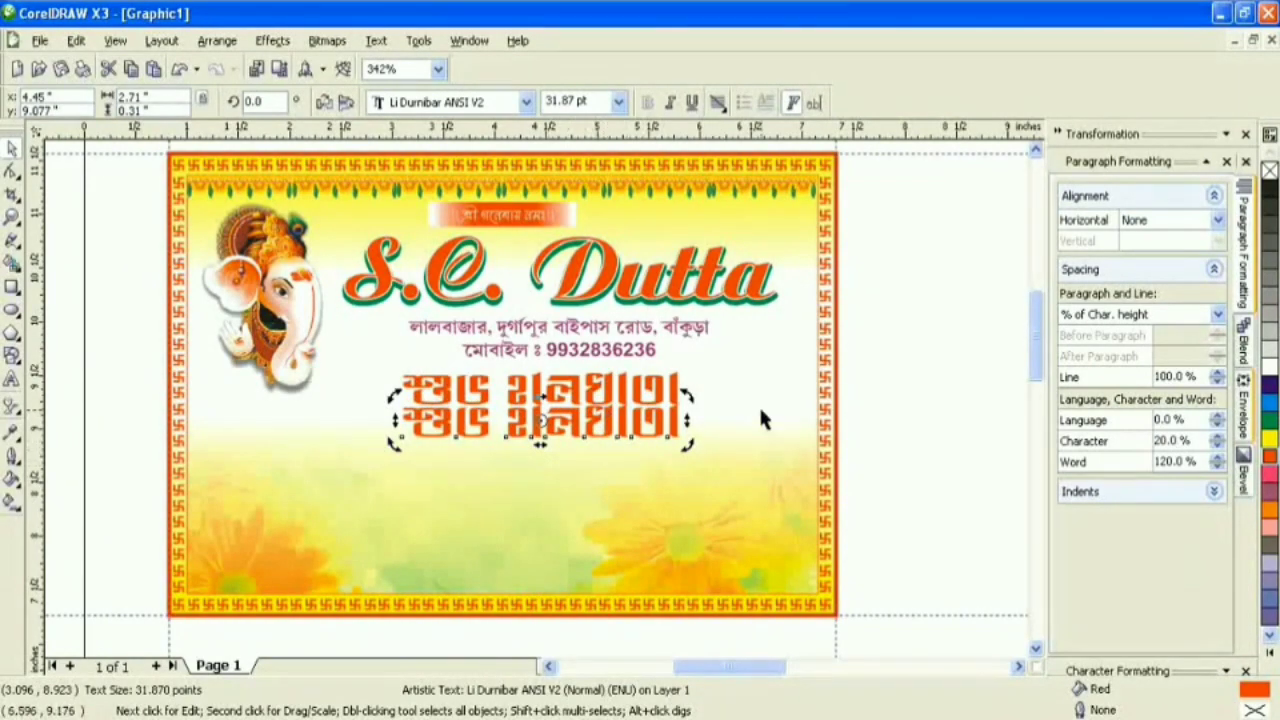
pyautogui.click(1270, 421)
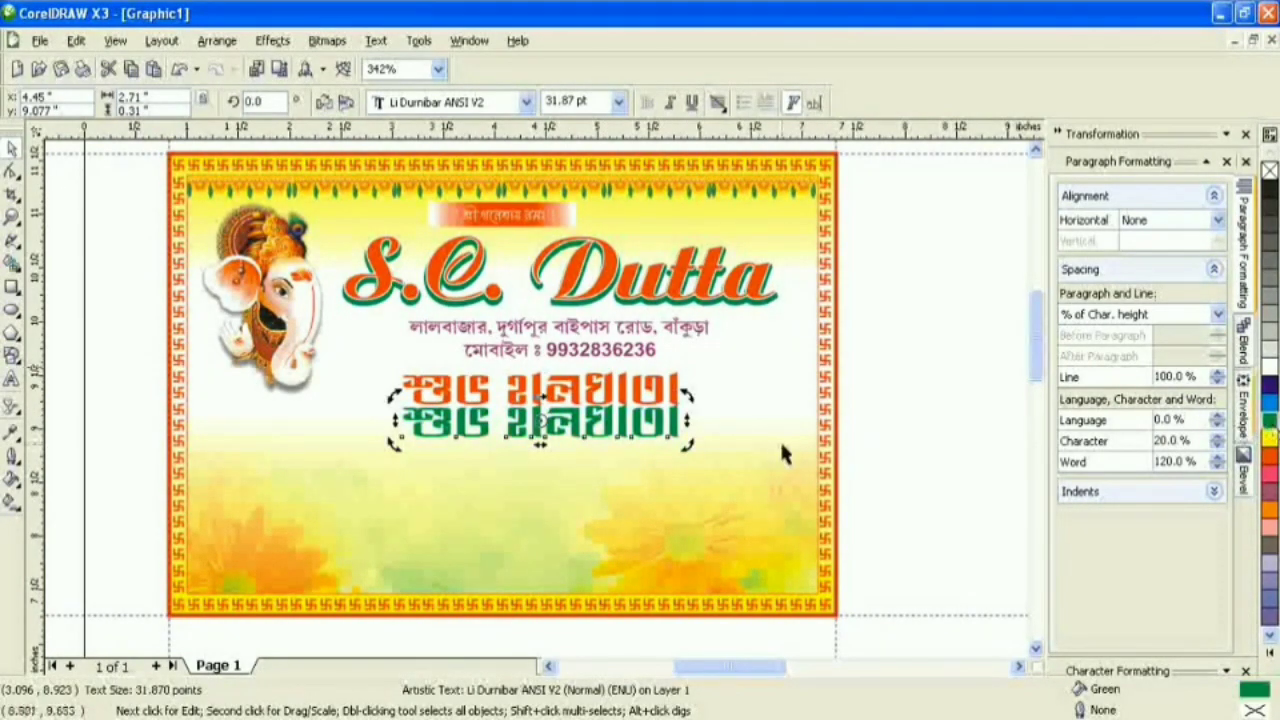
# - Give the green duplicate of the title "শুভ হালখাতা" a 2.0 pt green outline
pyautogui.press('F12')
pyautogui.click(525, 262)
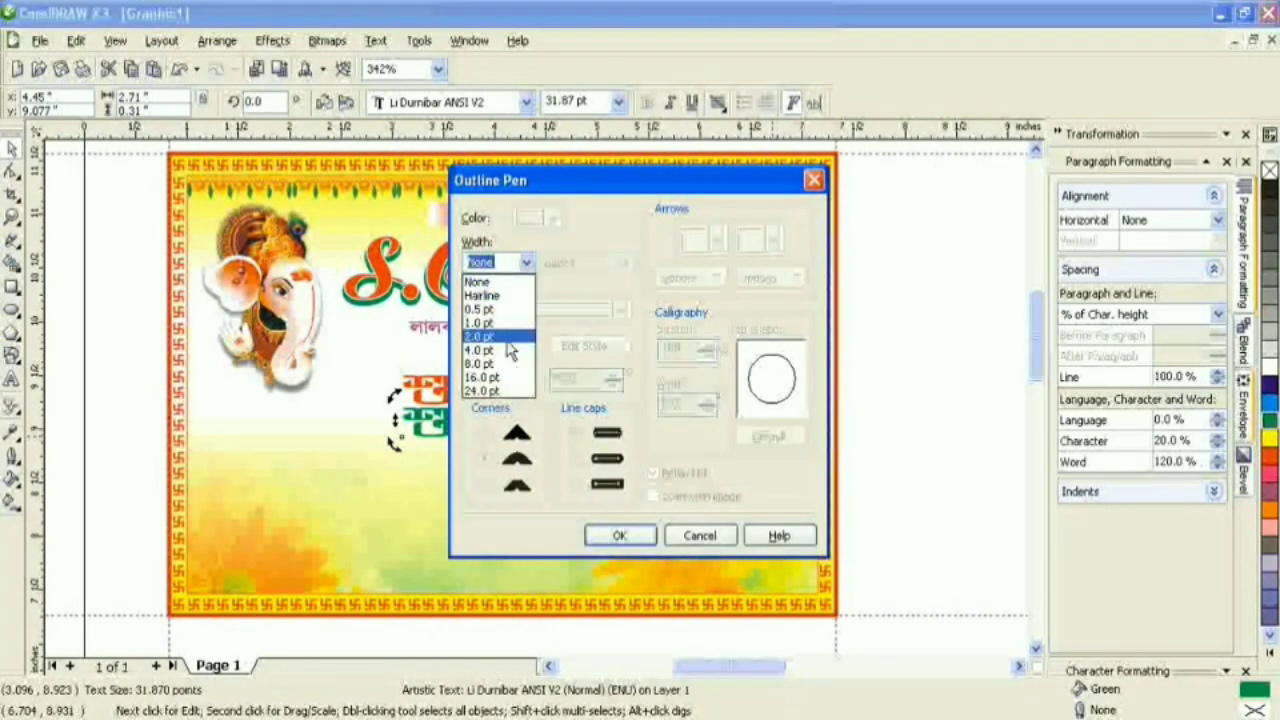
pyautogui.click(510, 350)
pyautogui.click(552, 218)
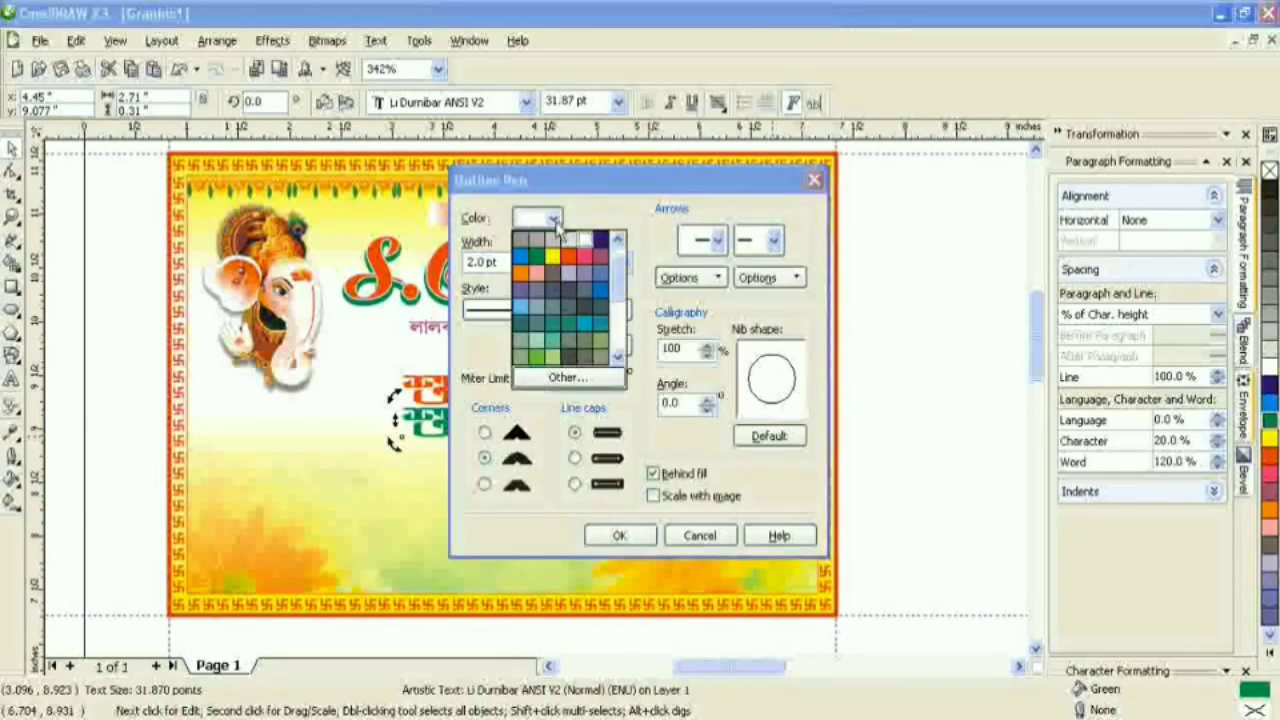
pyautogui.click(537, 258)
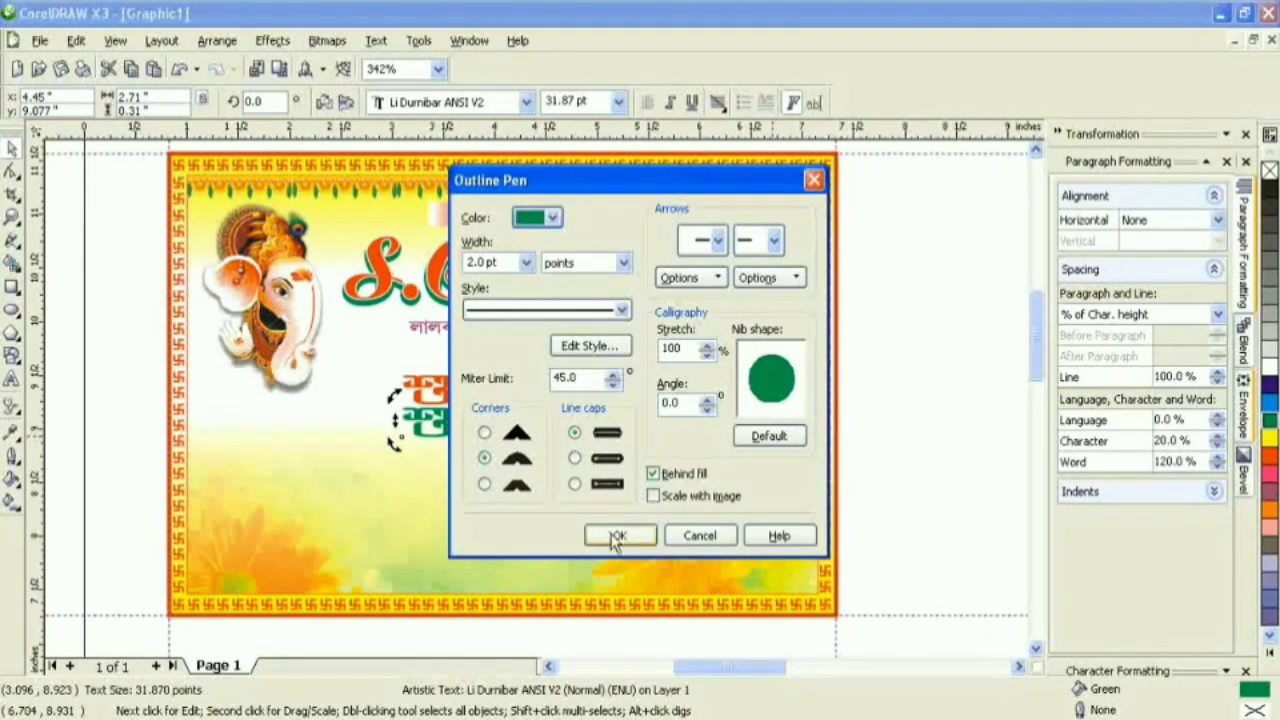
pyautogui.click(615, 537)
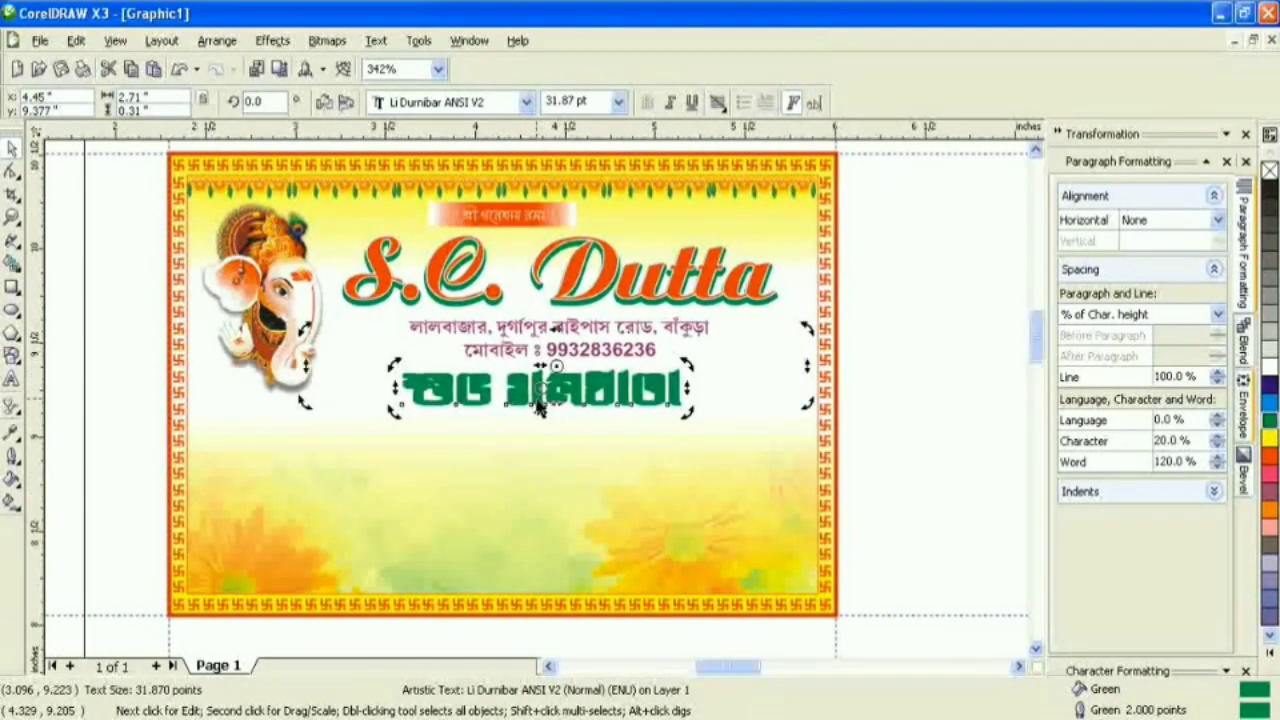
# - Move the green title above the red one to uncover it, and give the red title a 2.0 pt white outline
pyautogui.scroll(2, 534, 393)
pyautogui.scroll(2, 534, 393)
pyautogui.moveTo(574, 354); pyautogui.dragTo(572, 241)
pyautogui.click(563, 332)
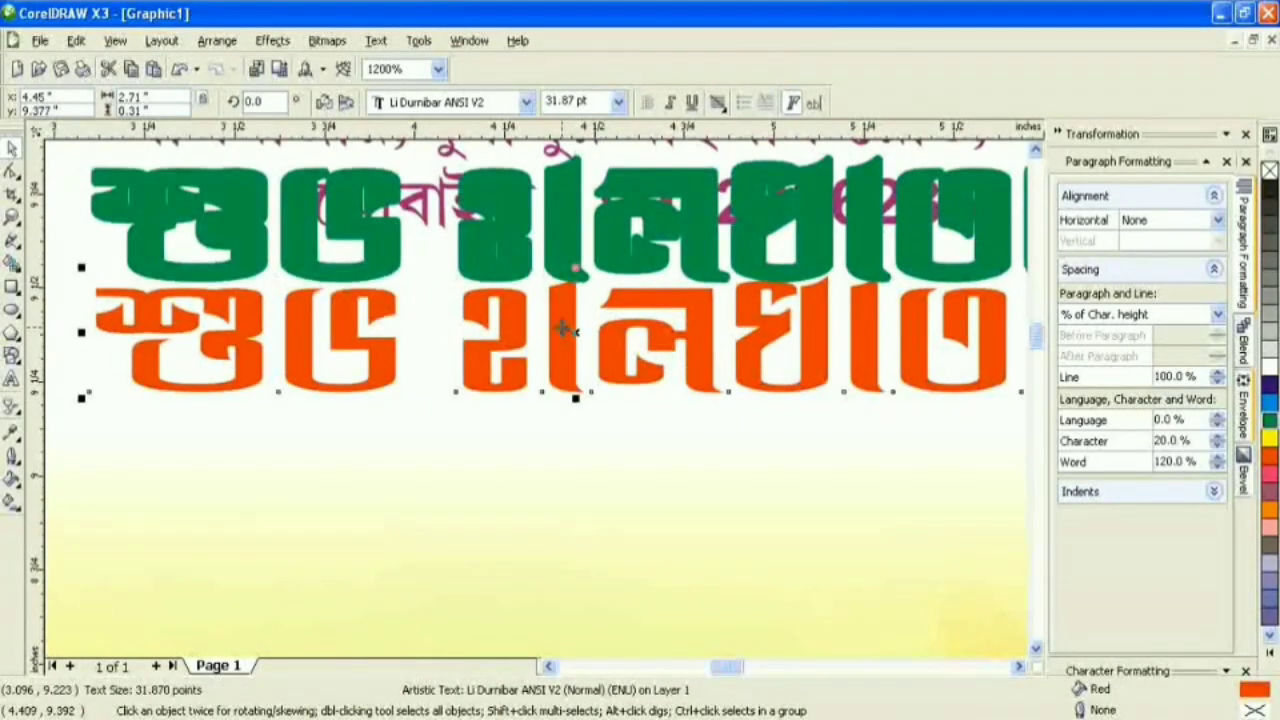
pyautogui.press('F12')
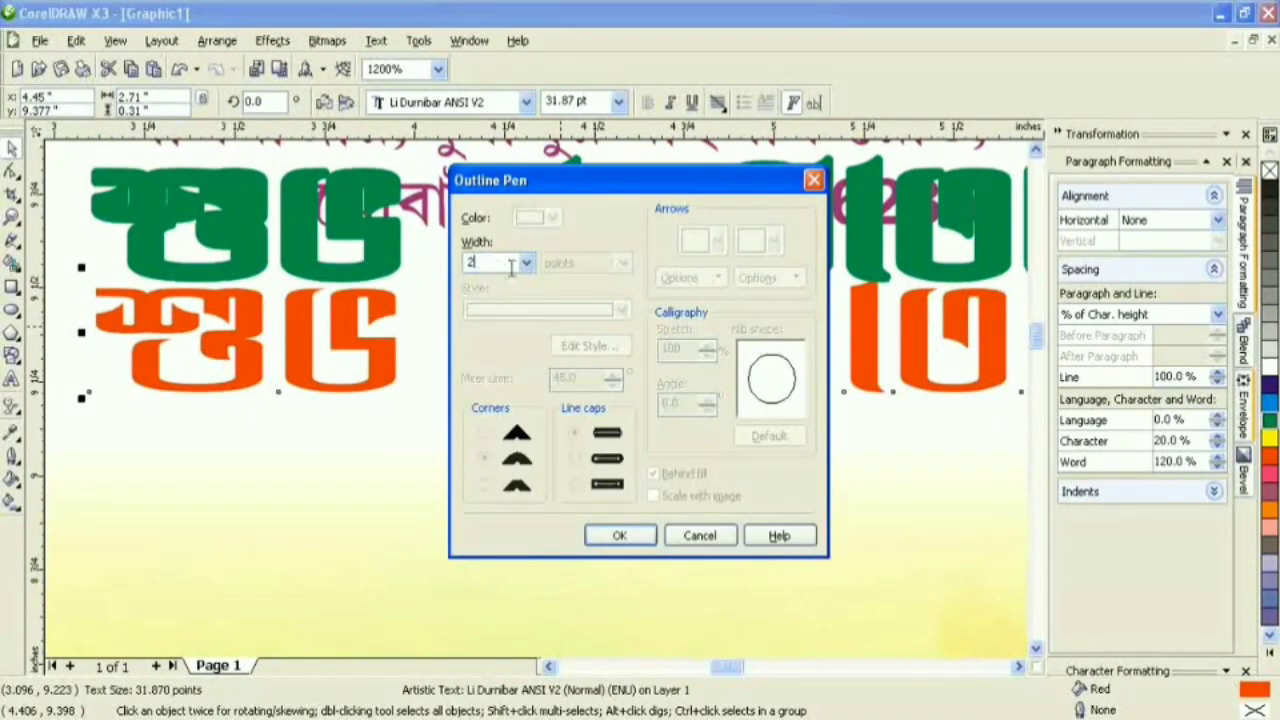
pyautogui.click(527, 264)
pyautogui.click(528, 264)
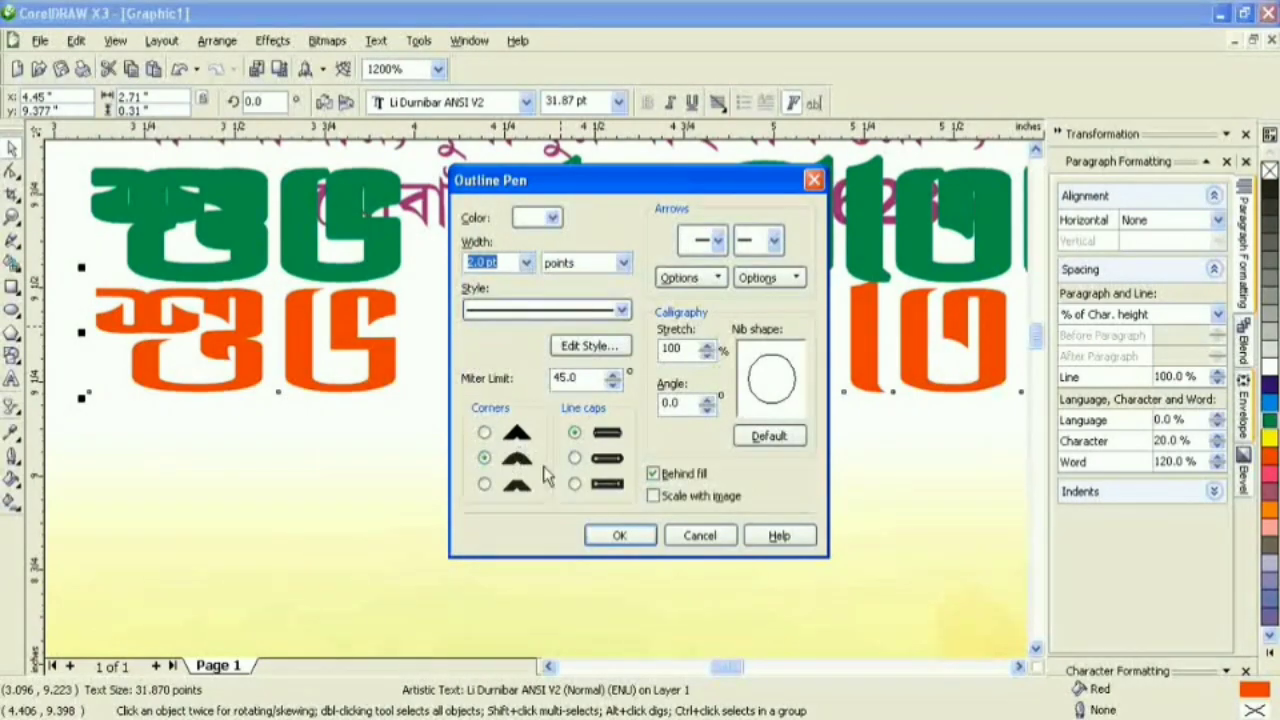
pyautogui.click(552, 215)
pyautogui.click(579, 233)
pyautogui.click(632, 537)
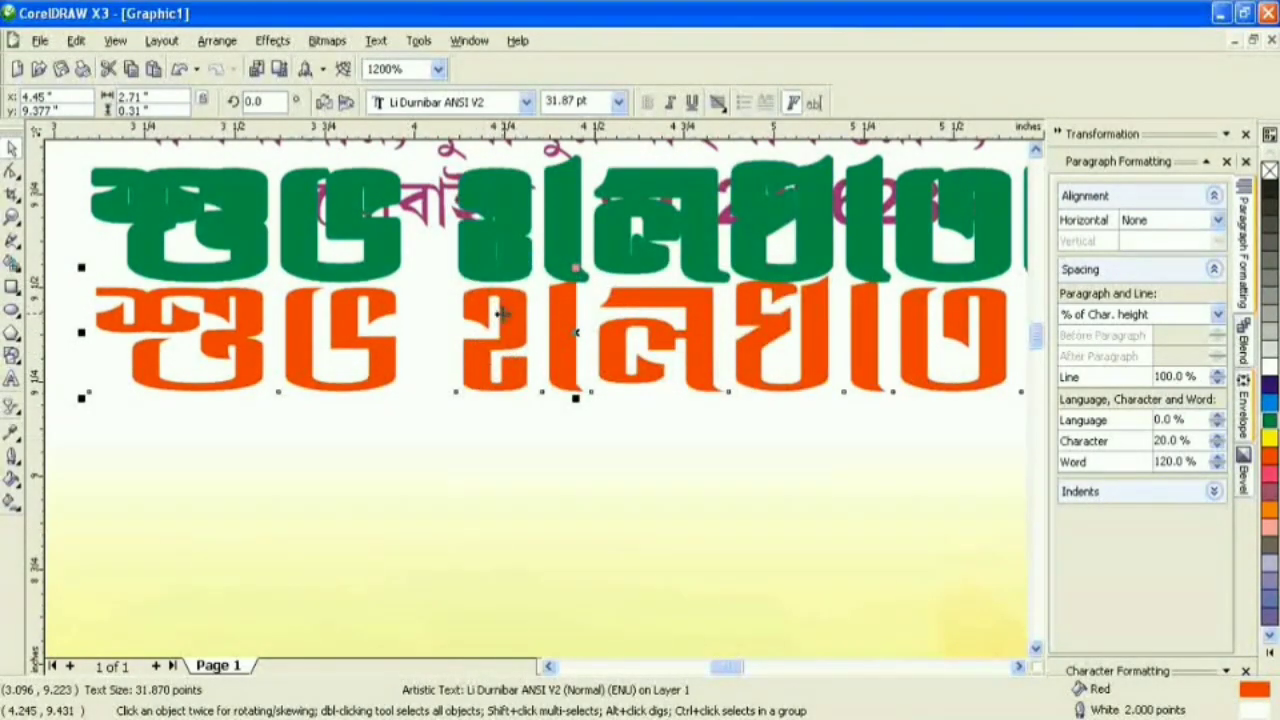
# - Move the green title down behind the red one, offset slightly downward as a shadow
pyautogui.click(508, 276)
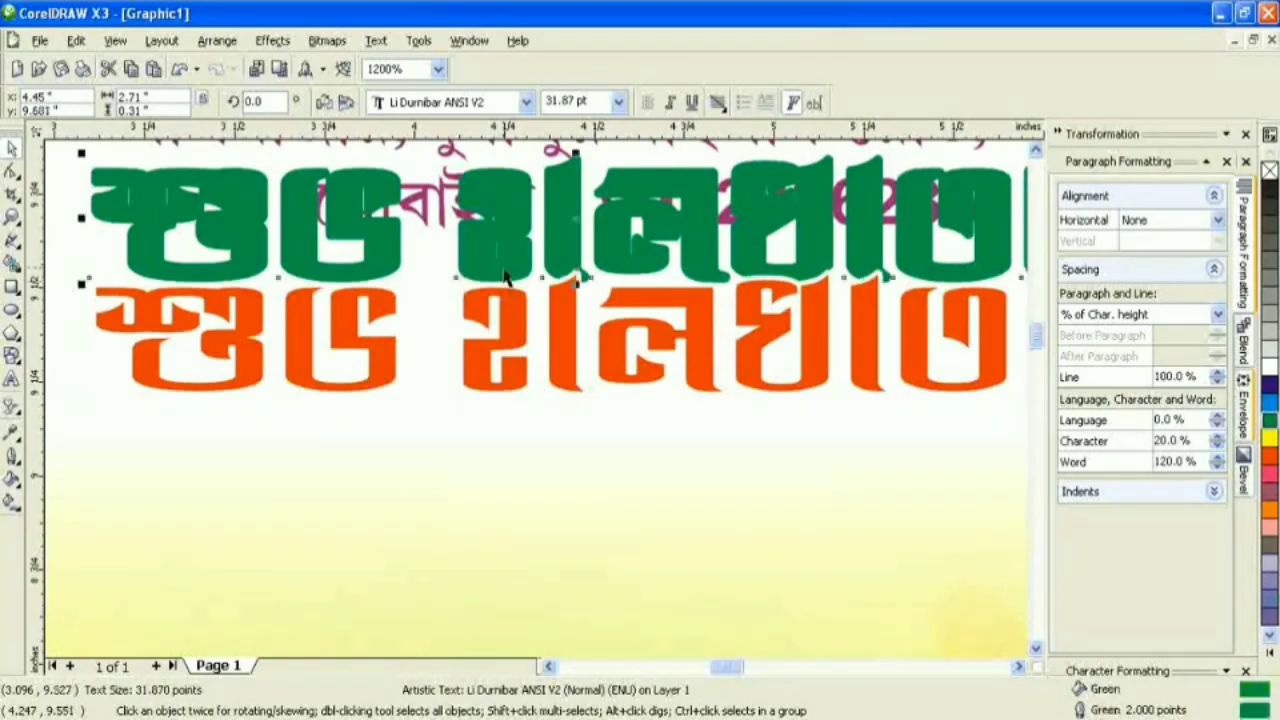
pyautogui.press('Down')
pyautogui.press('Down')
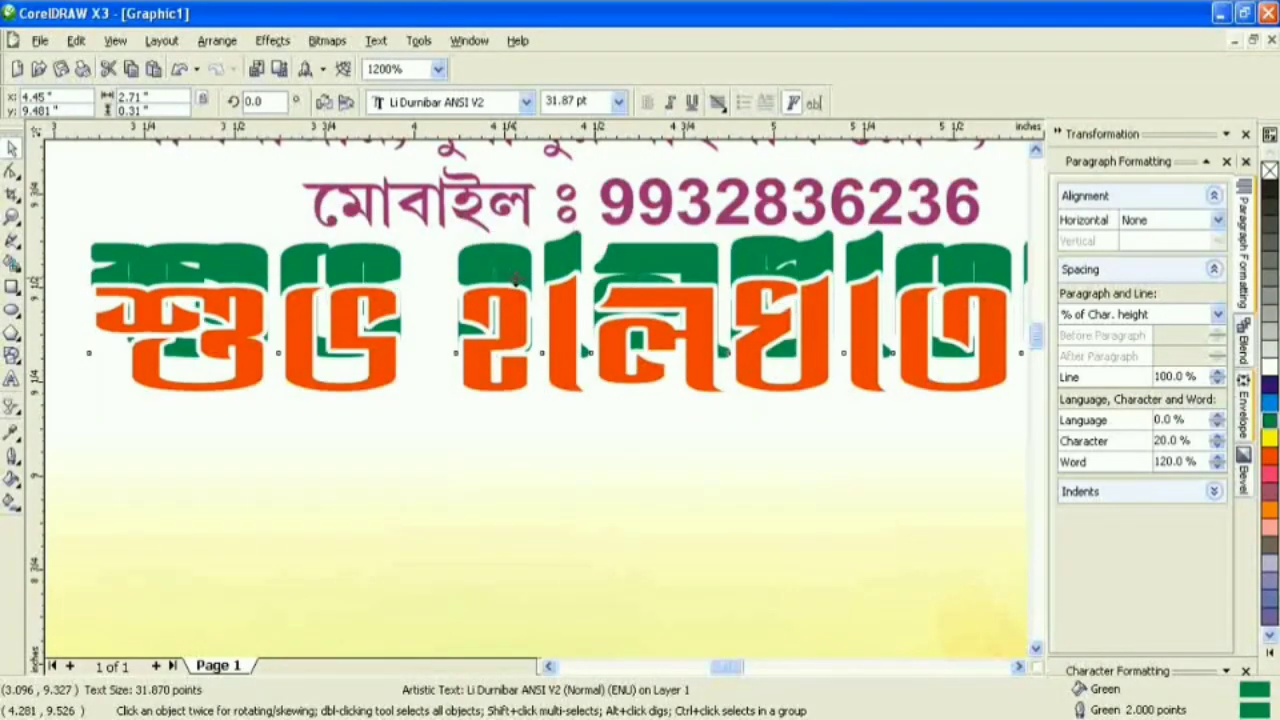
pyautogui.press('Down')
pyautogui.moveTo(574, 331); pyautogui.dragTo(573, 337)
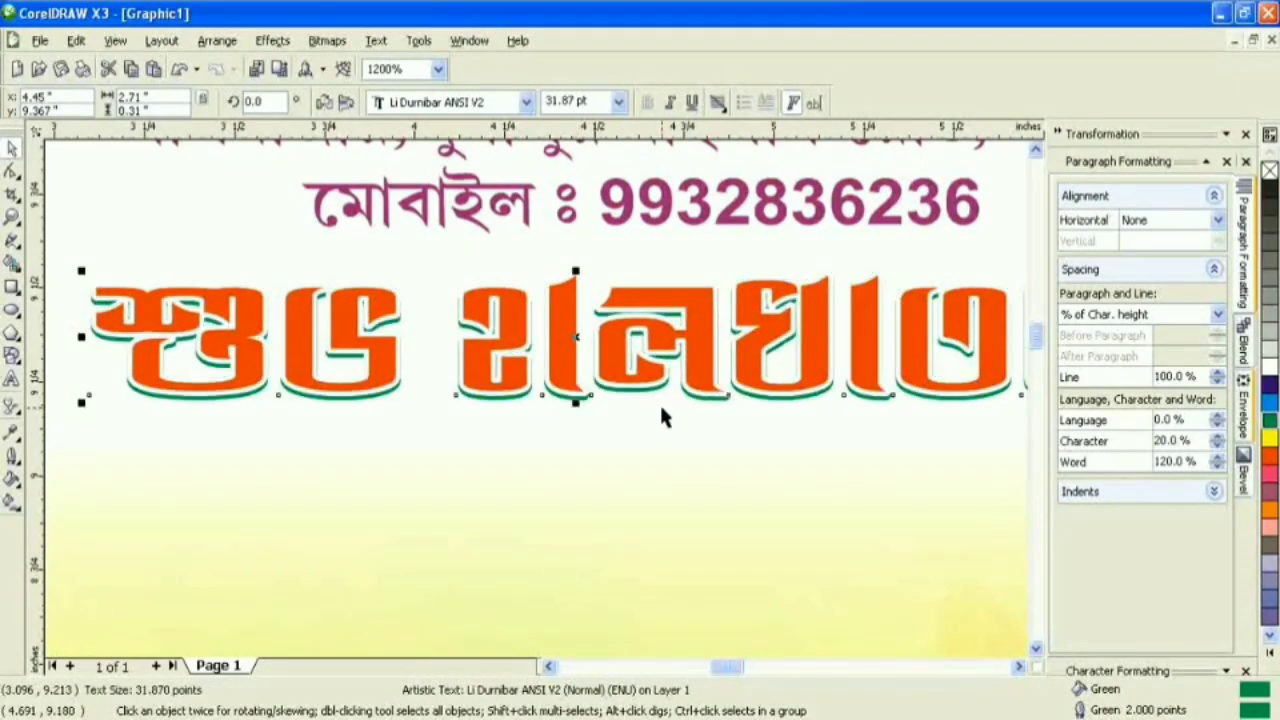
# - Group the red and green titles and shift the group slightly up towards the mobile line
pyautogui.scroll(-1, 713, 405)
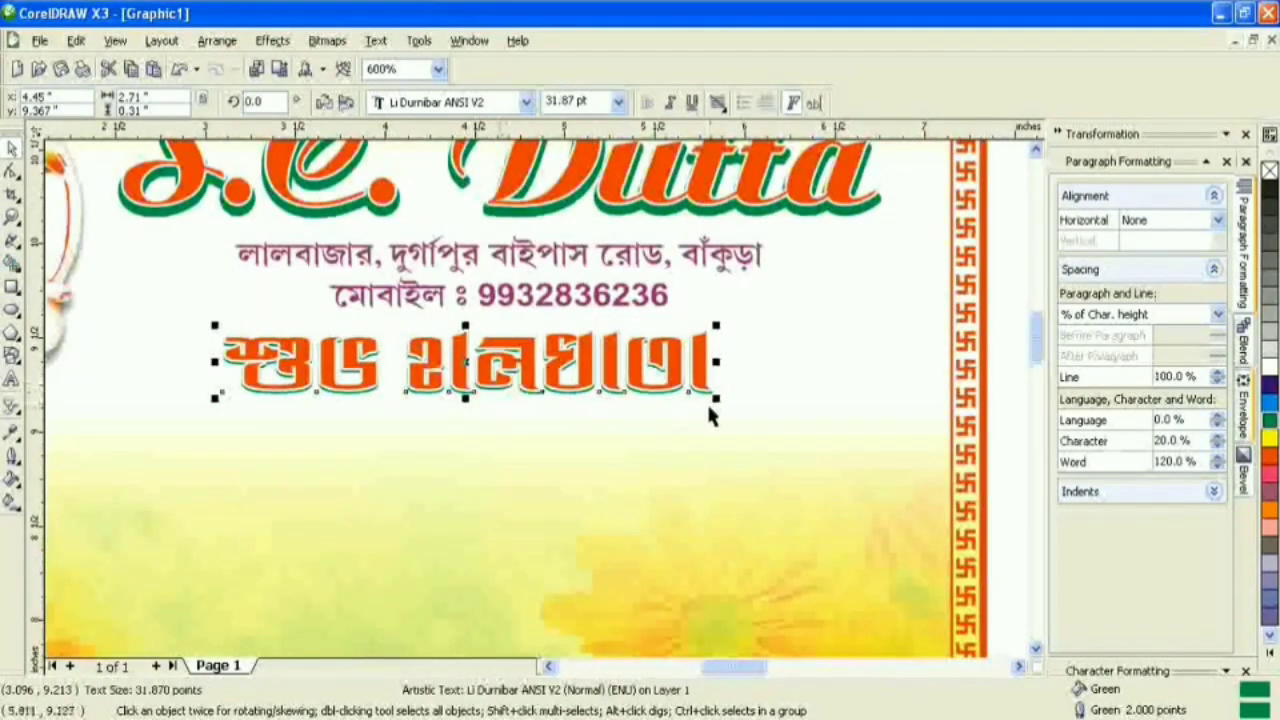
pyautogui.moveTo(997, 307); pyautogui.dragTo(167, 425)
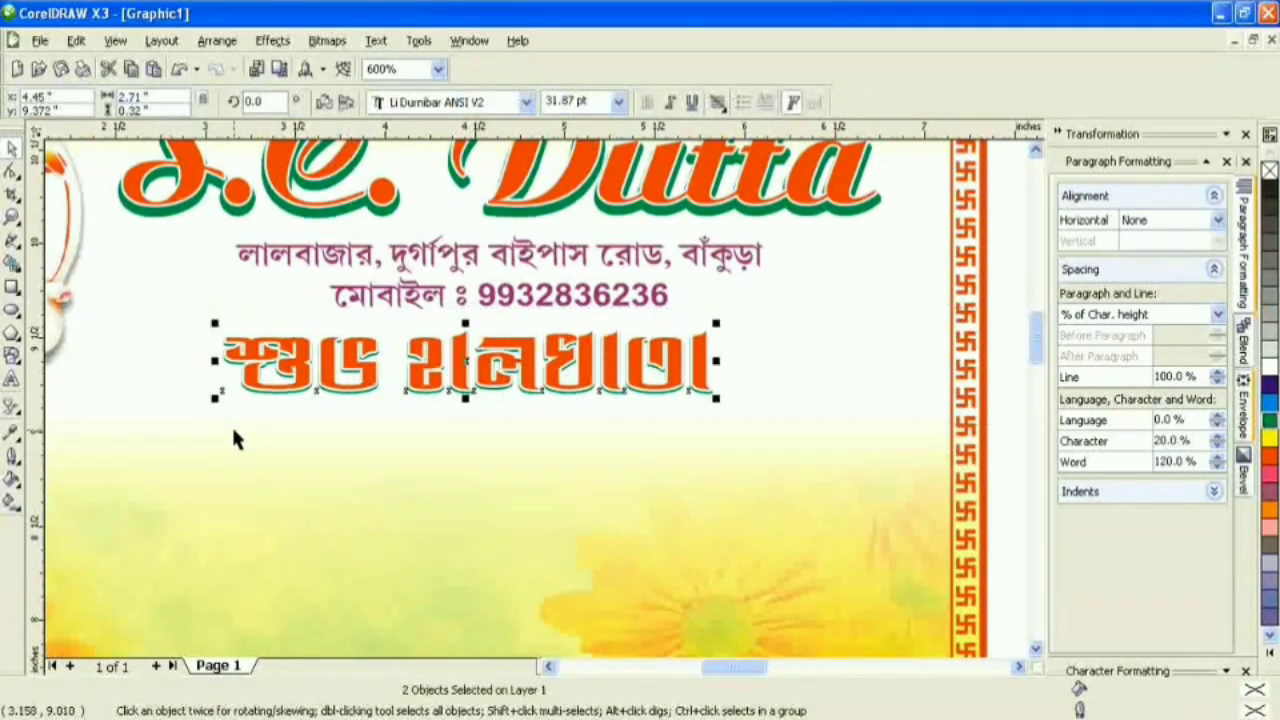
pyautogui.hotkey('ctrl', 'g')
pyautogui.moveTo(466, 367); pyautogui.dragTo(444, 366)
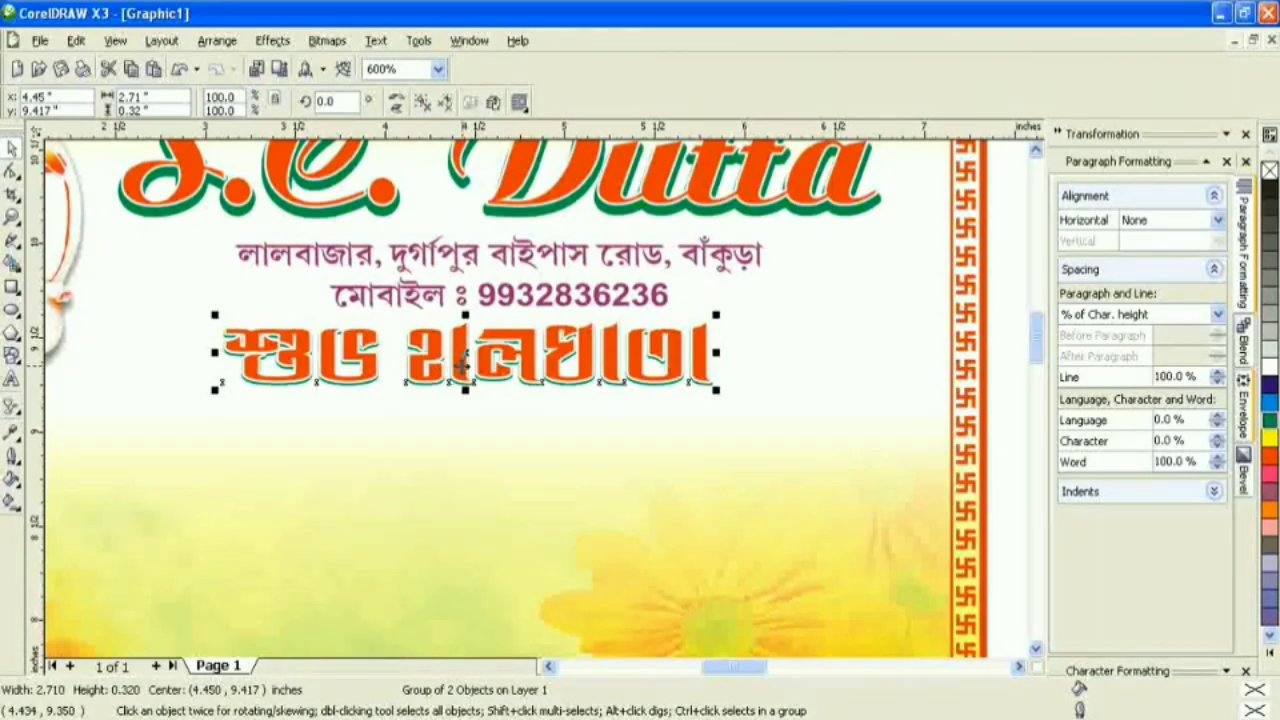
pyautogui.click(1006, 328)
# - Move the greeting line "।। শুভ নববর্ষের সাদর সম্ভাষণ গ্রহণ করুন ।।" onto the card below the title
pyautogui.scroll(-1, 537, 391)
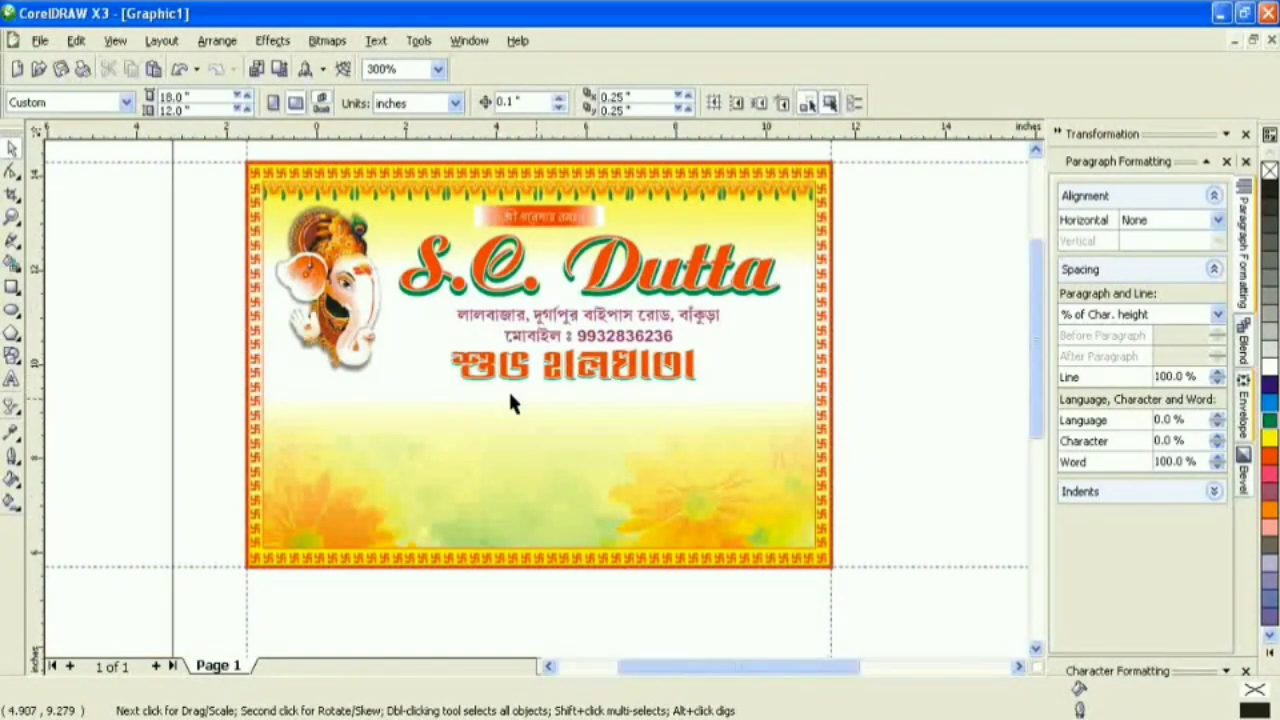
pyautogui.scroll(-1, 508, 389)
pyautogui.moveTo(973, 336); pyautogui.dragTo(479, 413)
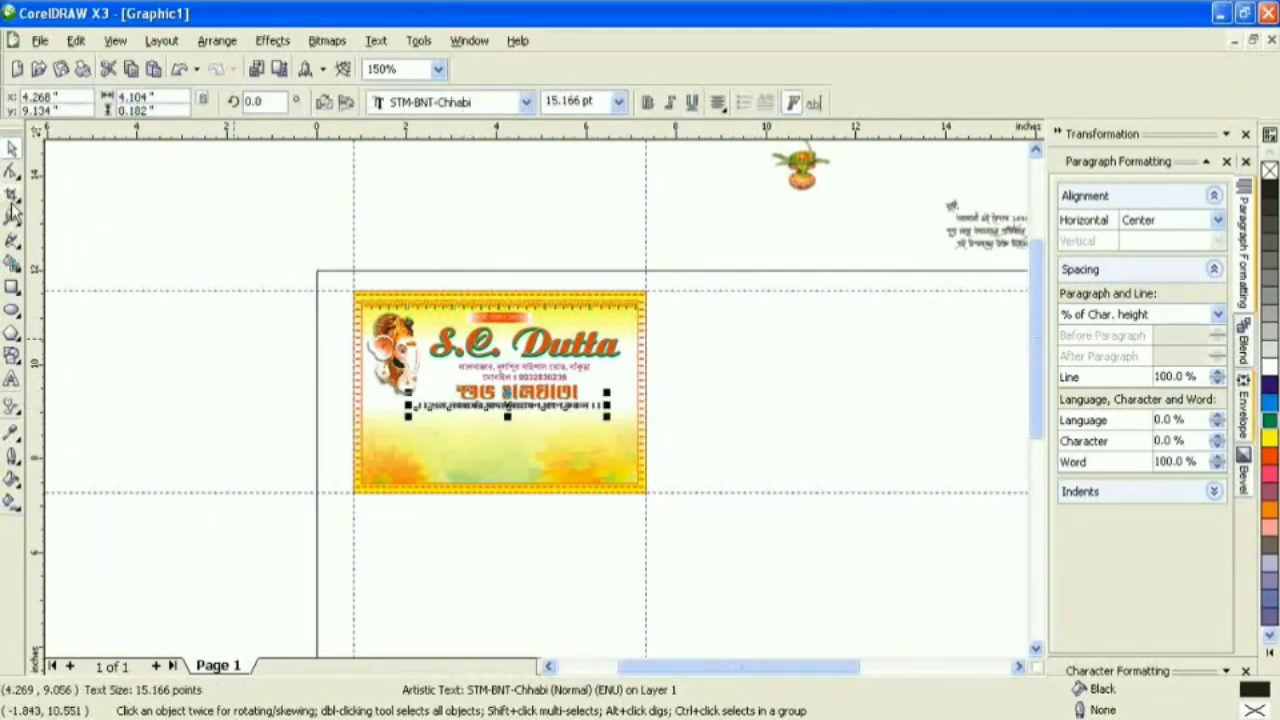
pyautogui.press('z')
pyautogui.moveTo(348, 284); pyautogui.dragTo(677, 510)
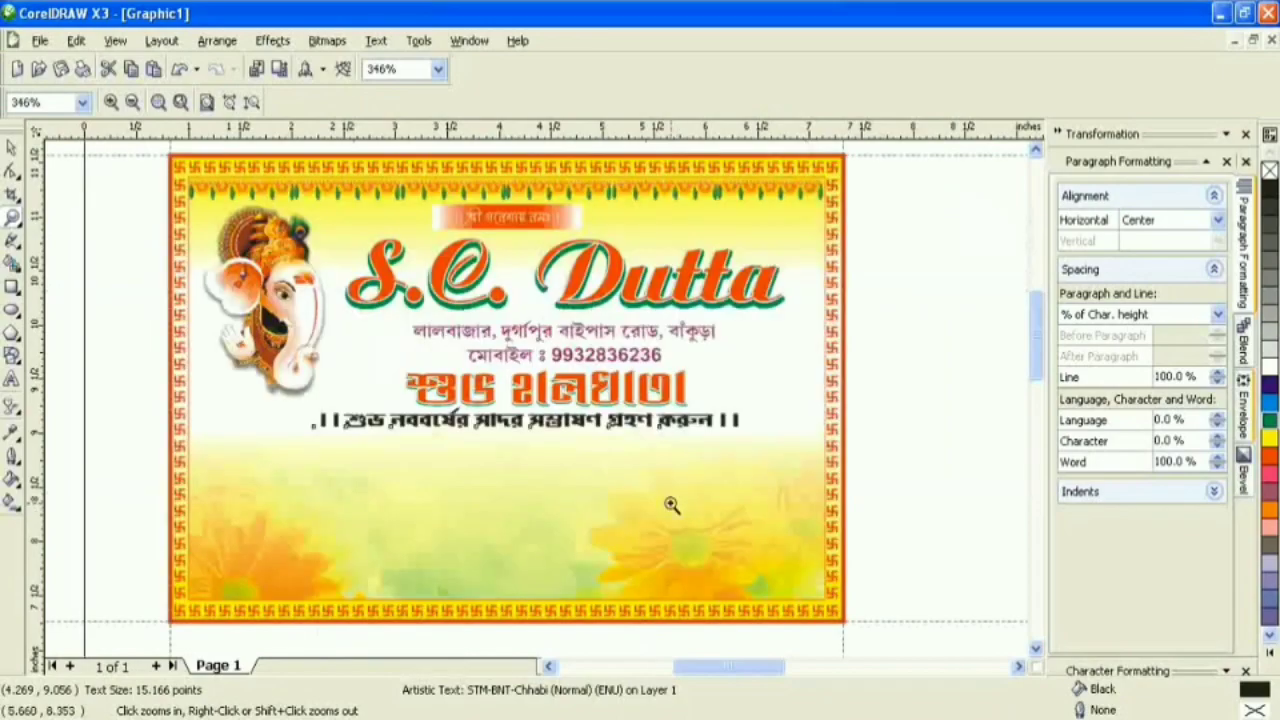
pyautogui.click(11, 148)
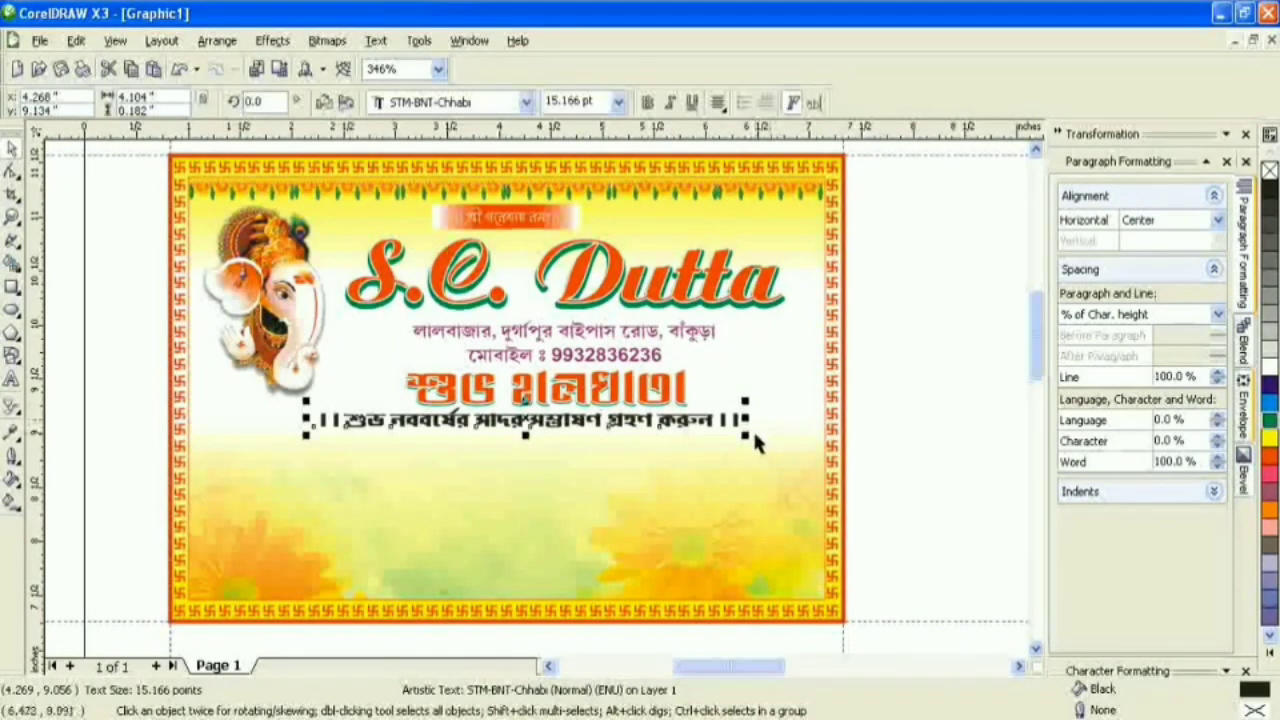
# - Draw a rectangle about 4.19 by 0.26 inches around the greeting line, fill it red and remove its outline
pyautogui.click(952, 441)
pyautogui.click(11, 287)
pyautogui.moveTo(312, 407); pyautogui.dragTo(746, 433)
pyautogui.click(11, 148)
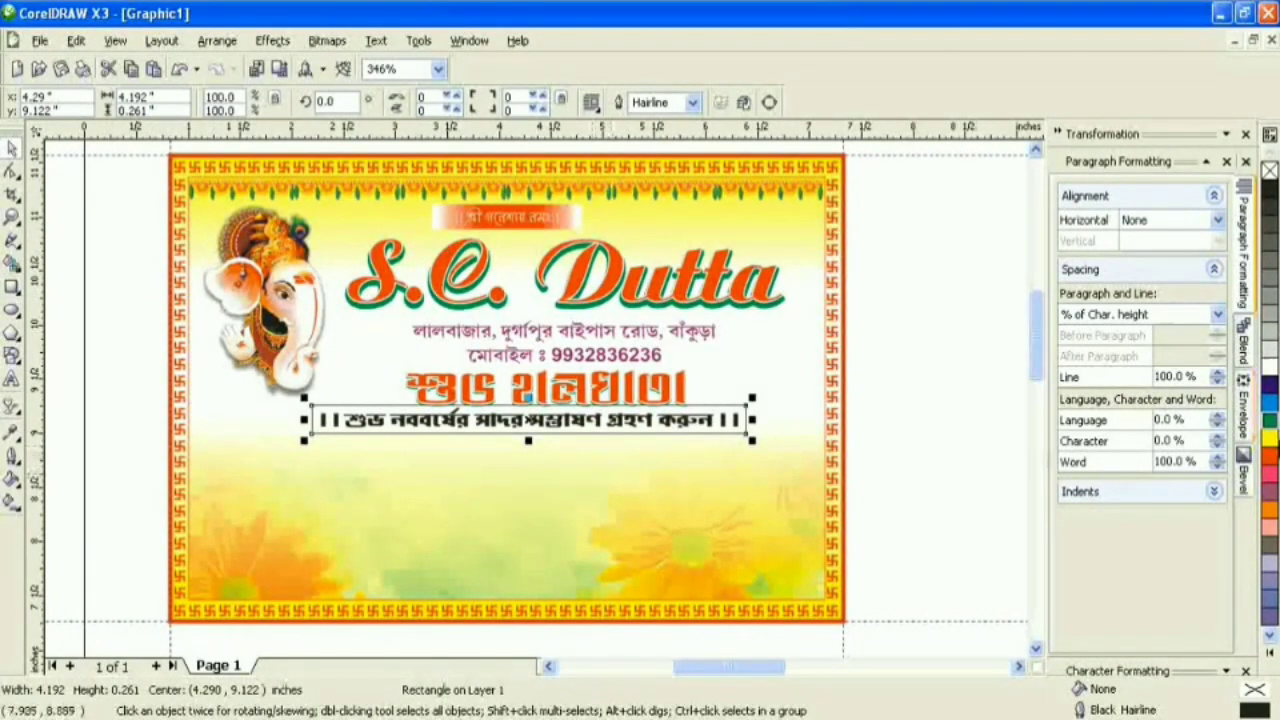
pyautogui.click(1268, 458)
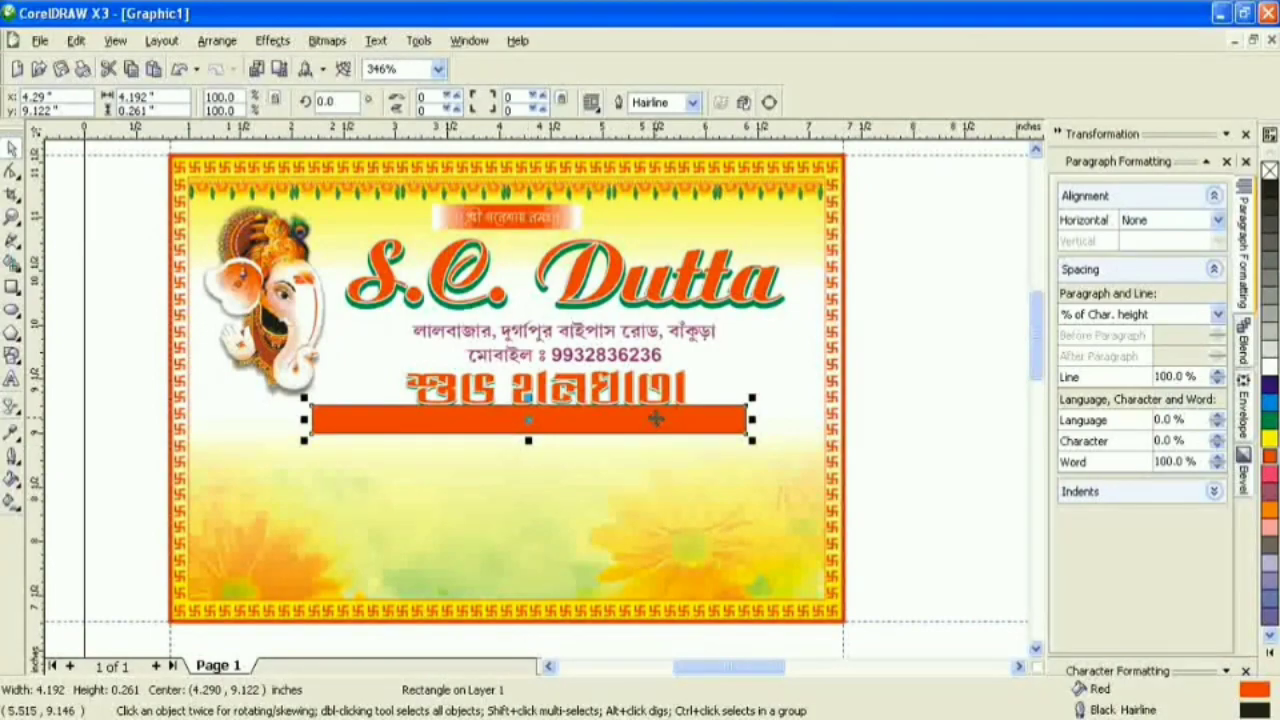
pyautogui.rightClick(1270, 171)
pyautogui.click(990, 322)
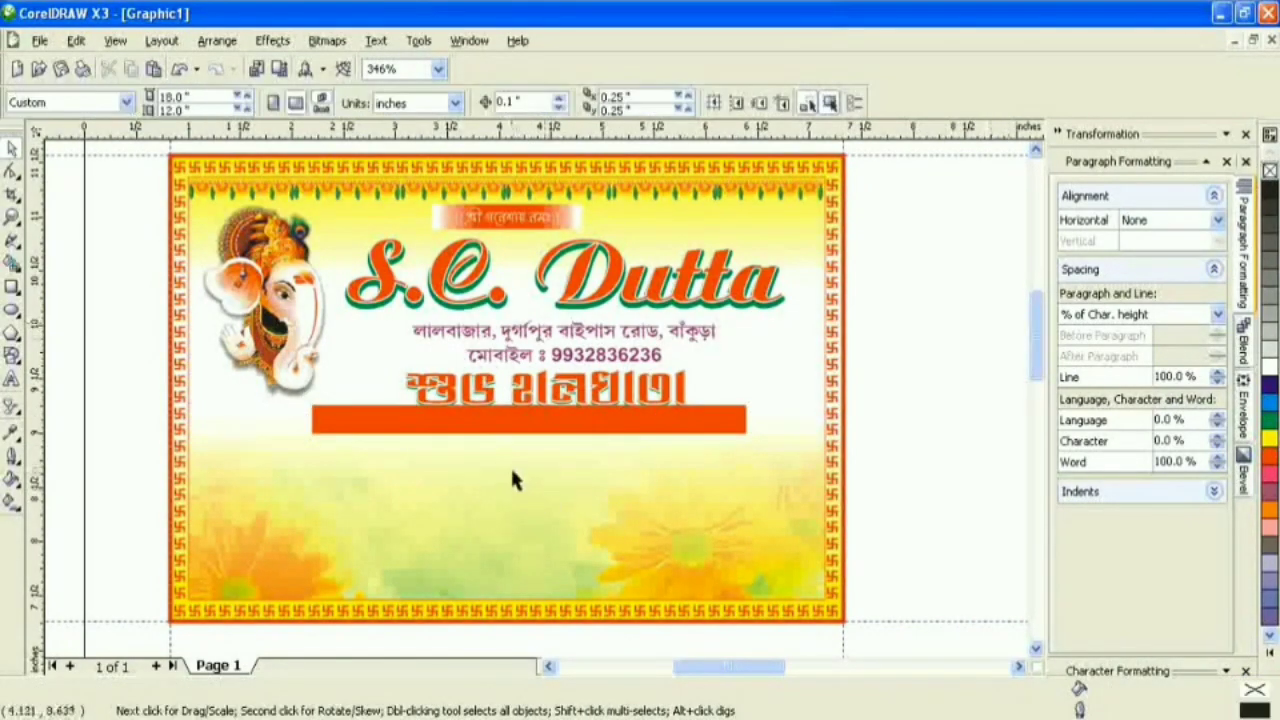
# - Lower the red bar slightly below the title, bring the greeting text in front of it, fill it white and move it onto the bar
pyautogui.scroll(2, 556, 420)
pyautogui.click(503, 338)
pyautogui.moveTo(521, 330); pyautogui.dragTo(515, 344)
pyautogui.click(402, 305)
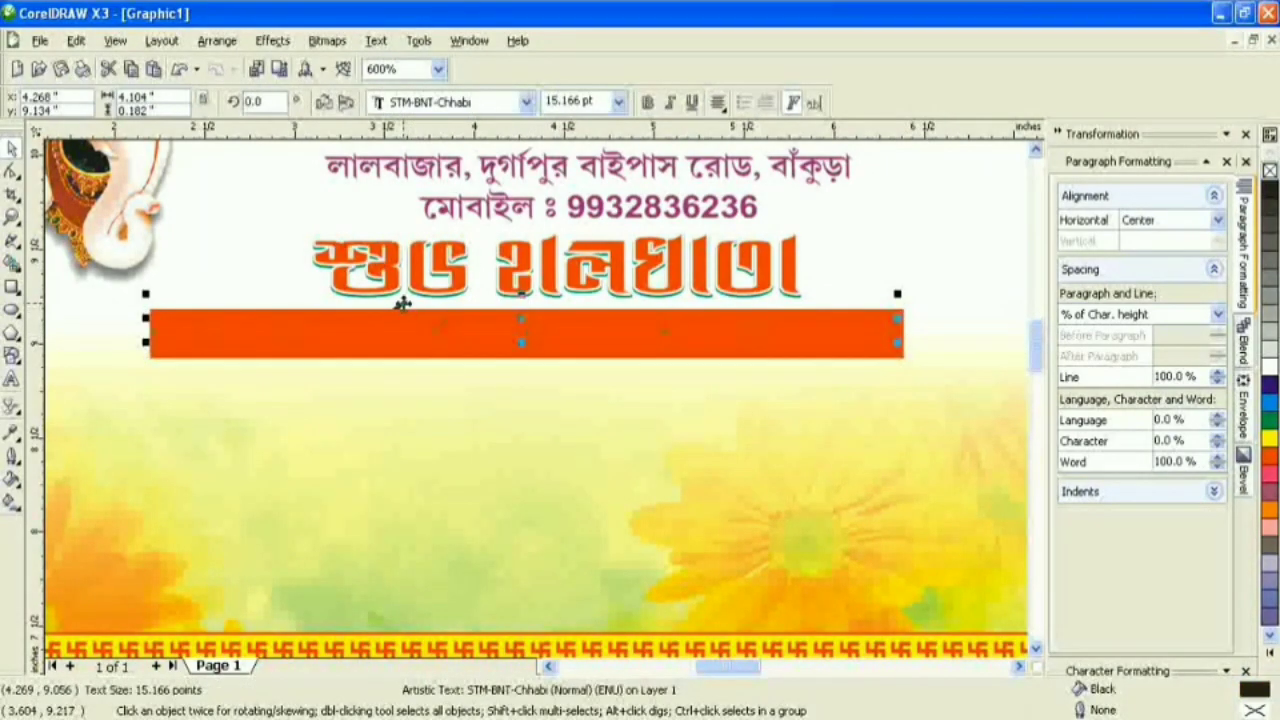
pyautogui.hotkey('shift', 'pageup')
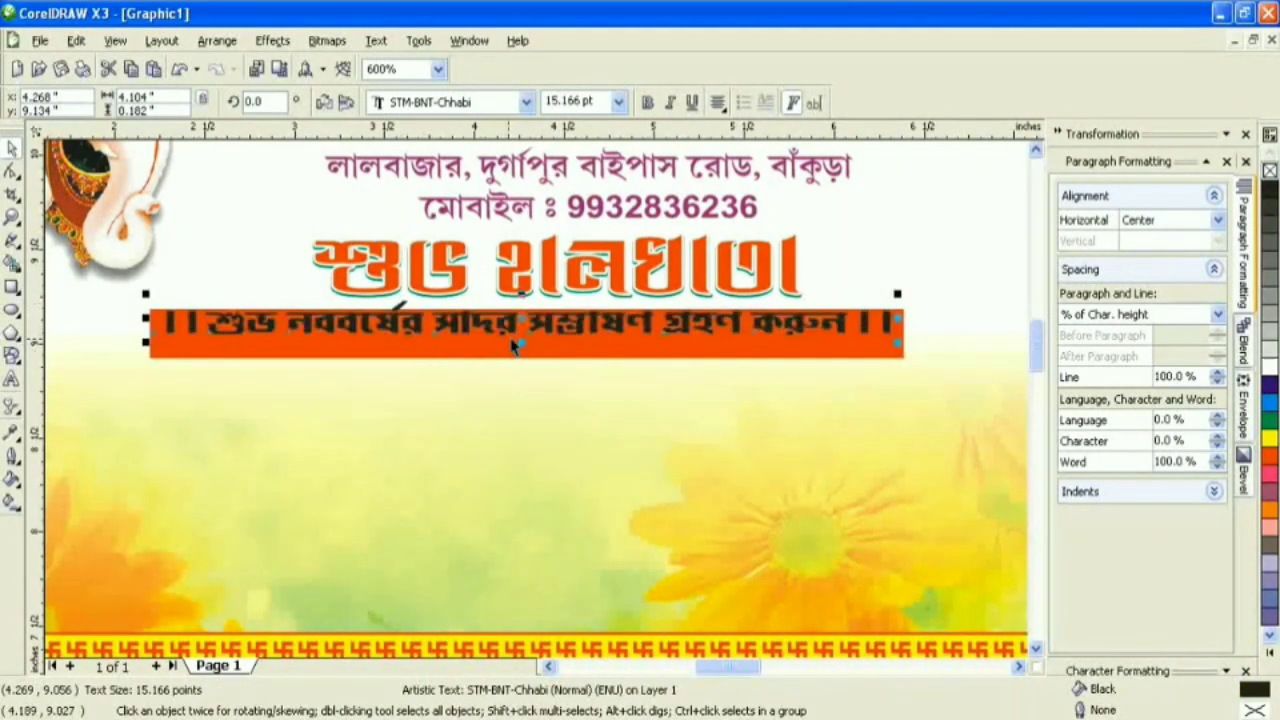
pyautogui.click(1270, 366)
pyautogui.moveTo(523, 328); pyautogui.dragTo(522, 334)
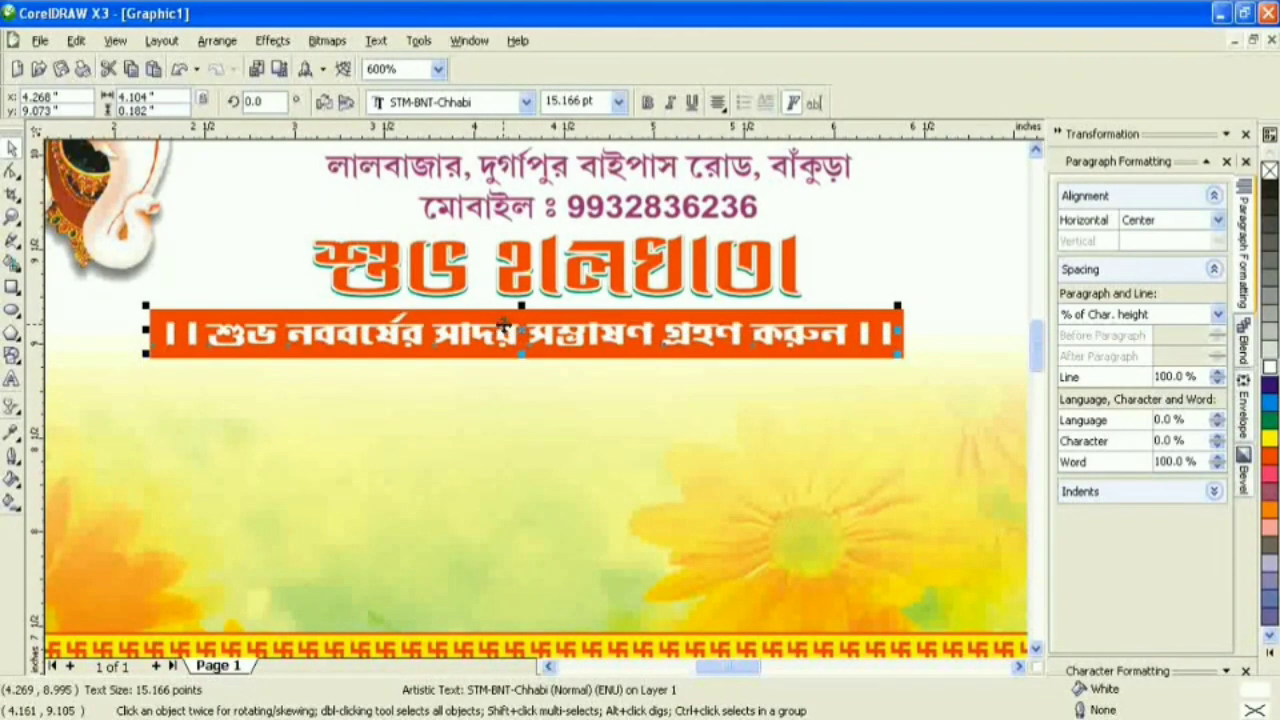
# - Centre the greeting text and the red bar on each other horizontally and vertically, and group them
pyautogui.keyDown('shift'); pyautogui.click(488, 320); pyautogui.keyUp('shift')
pyautogui.click(678, 104)
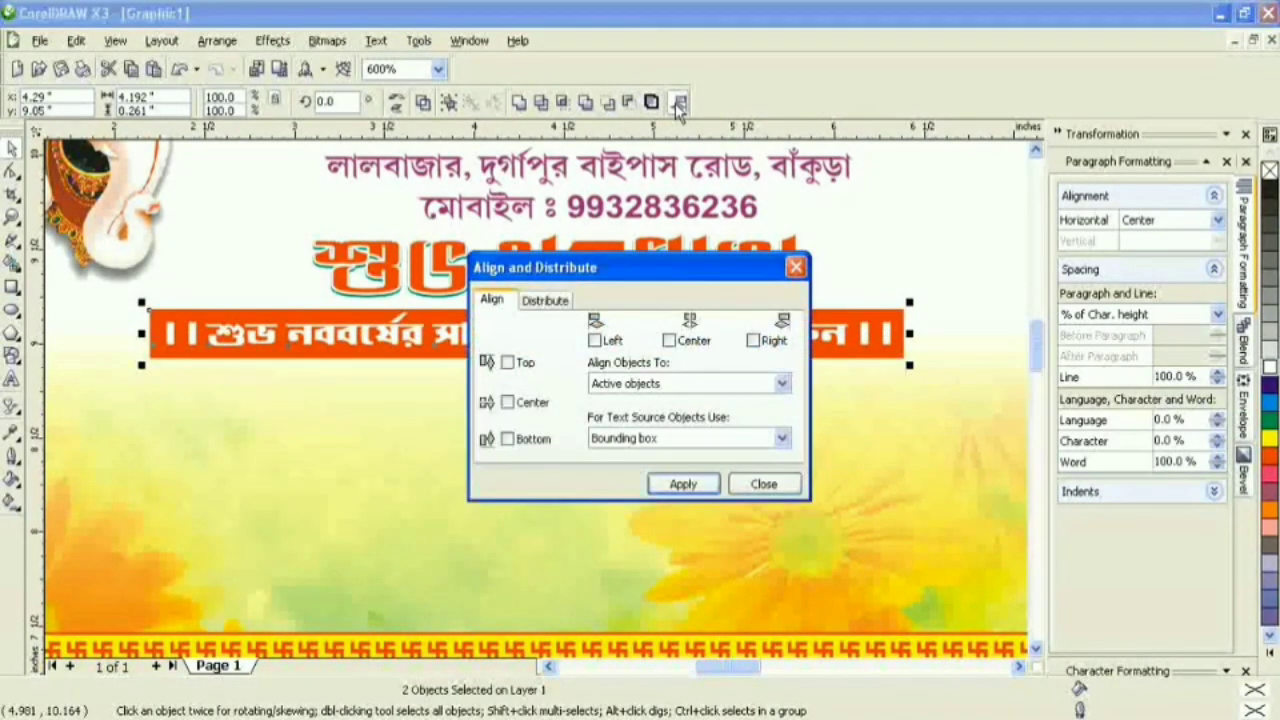
pyautogui.click(683, 484)
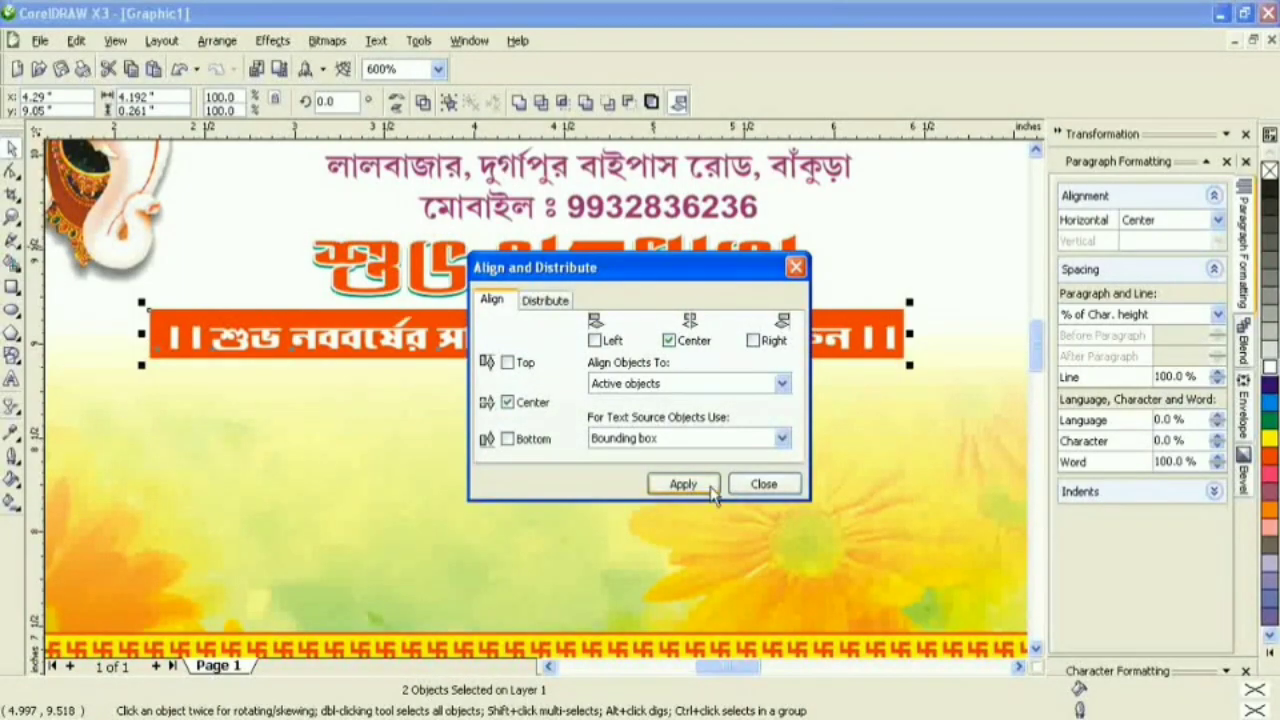
pyautogui.click(764, 484)
pyautogui.hotkey('ctrl', 'g')
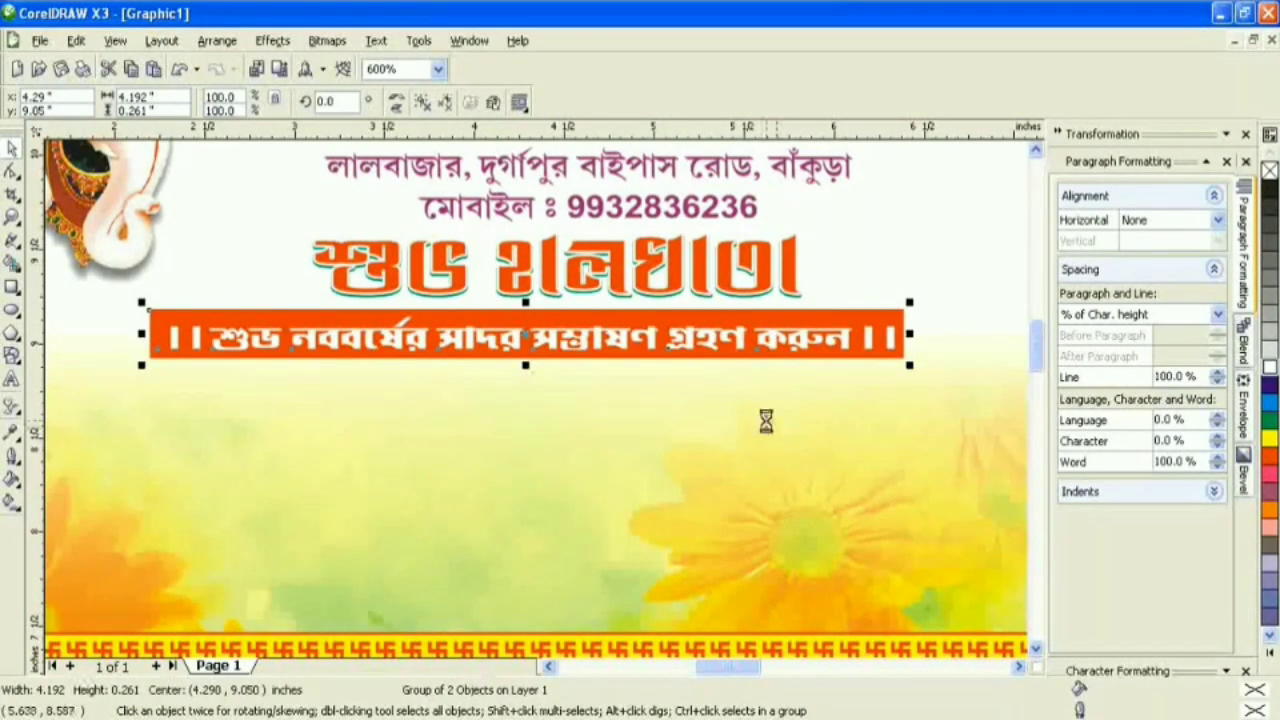
# - Draw a vertical line about 0.2 inches long at the red bar's lower left edge with a 1.0 pt red outline
pyautogui.click(13, 245)
pyautogui.click(160, 355)
pyautogui.click(160, 391)
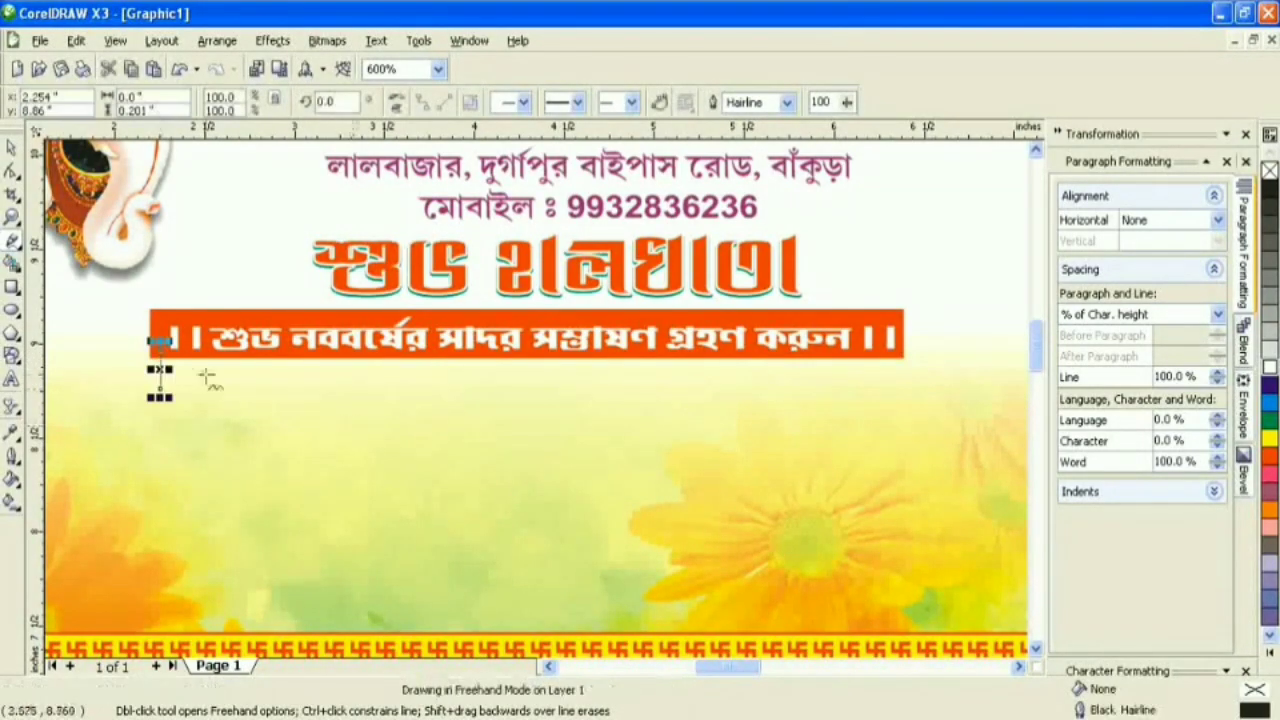
pyautogui.click(14, 150)
pyautogui.click(787, 102)
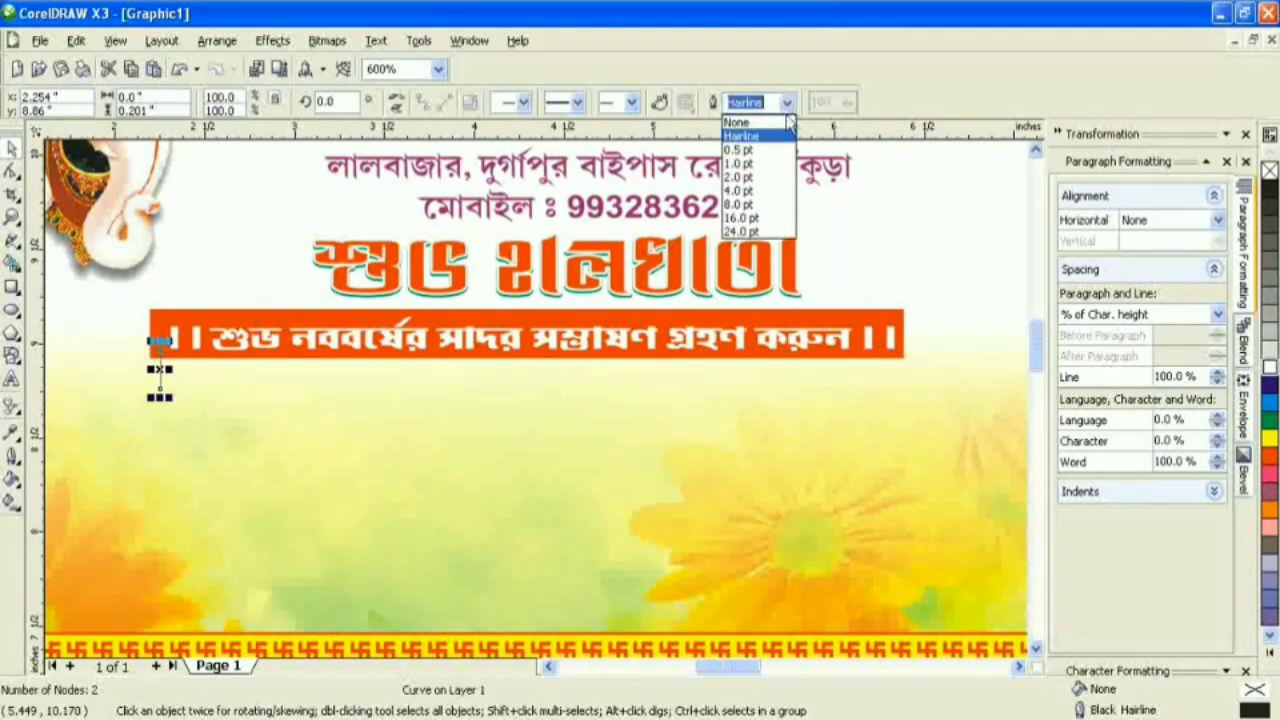
pyautogui.click(740, 163)
pyautogui.rightClick(1268, 461)
# - Add a small solid round dot as the end arrowhead of the short vertical line
pyautogui.scroll(1, 208, 389)
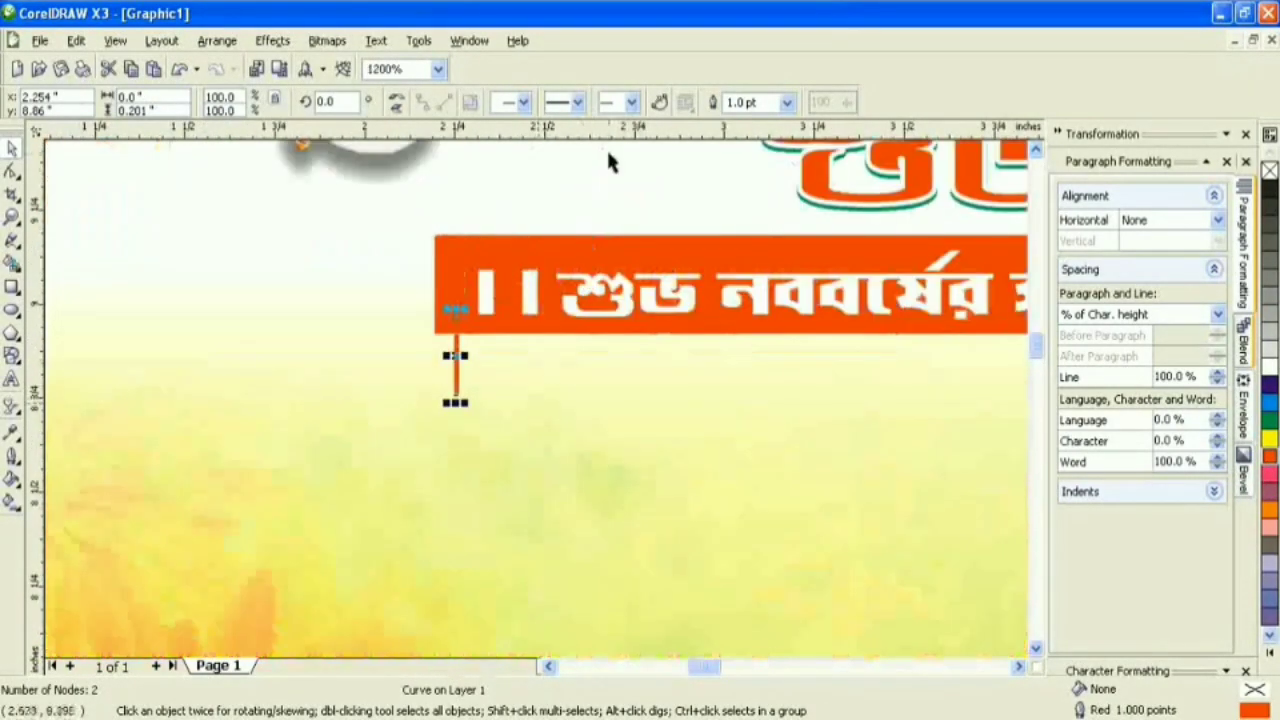
pyautogui.click(612, 102)
pyautogui.click(758, 265)
pyautogui.click(758, 265)
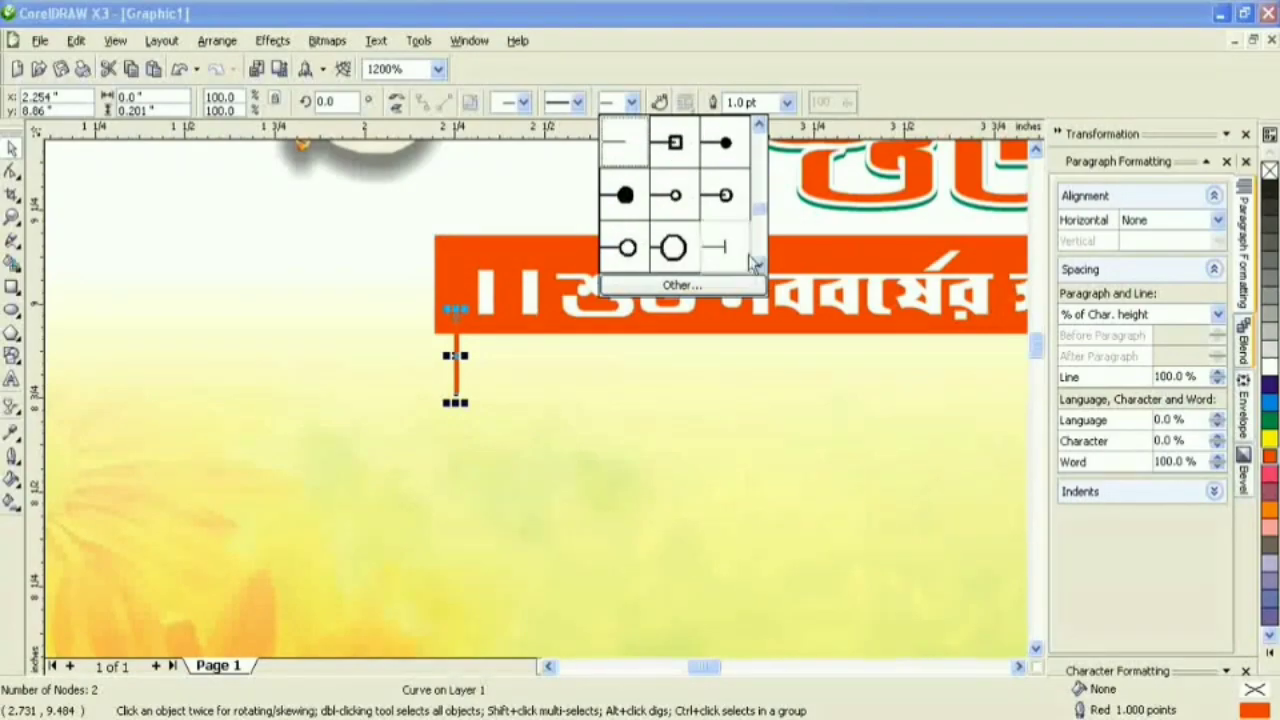
pyautogui.click(720, 152)
# - Repeat the dotted vertical line about every 0.13 inches to the right along the whole lower edge of the red bar
pyautogui.moveTo(453, 356); pyautogui.dragTo(495, 360)
pyautogui.rightClick(495, 360)
pyautogui.press('Delete')
pyautogui.hotkey('ctrl', 'd')
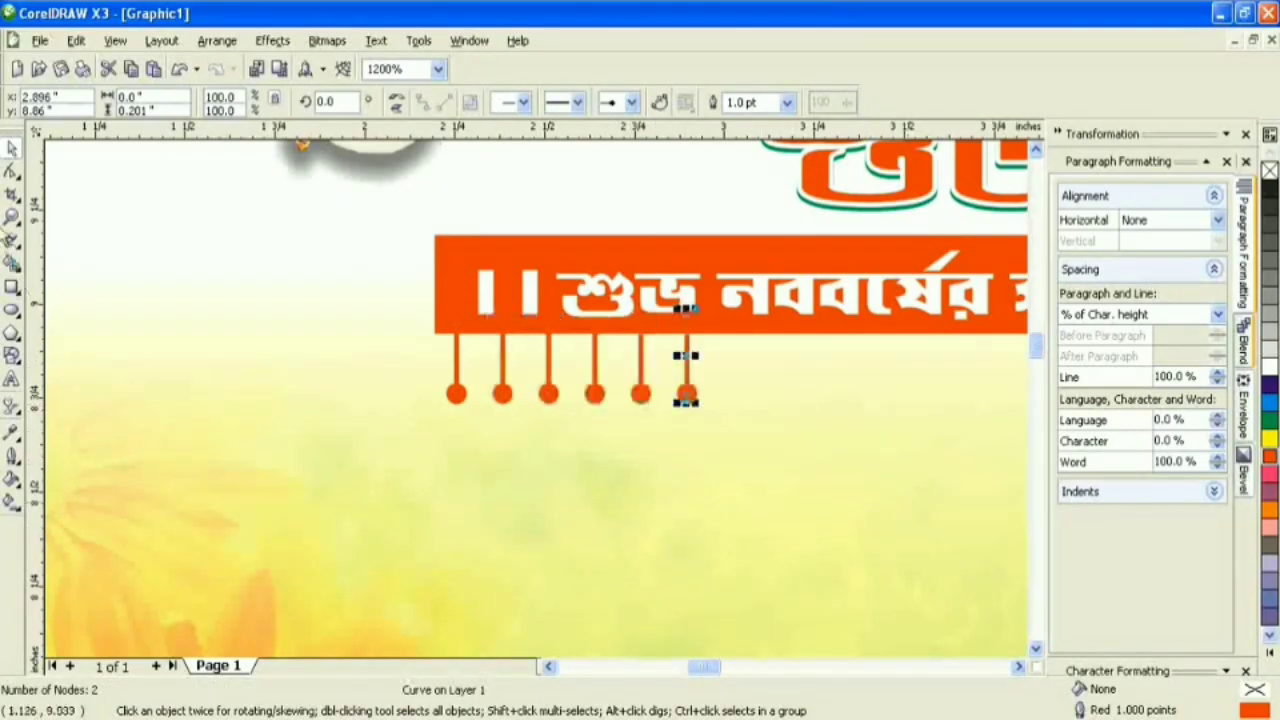
pyautogui.click(12, 217)
pyautogui.rightClick(963, 439)
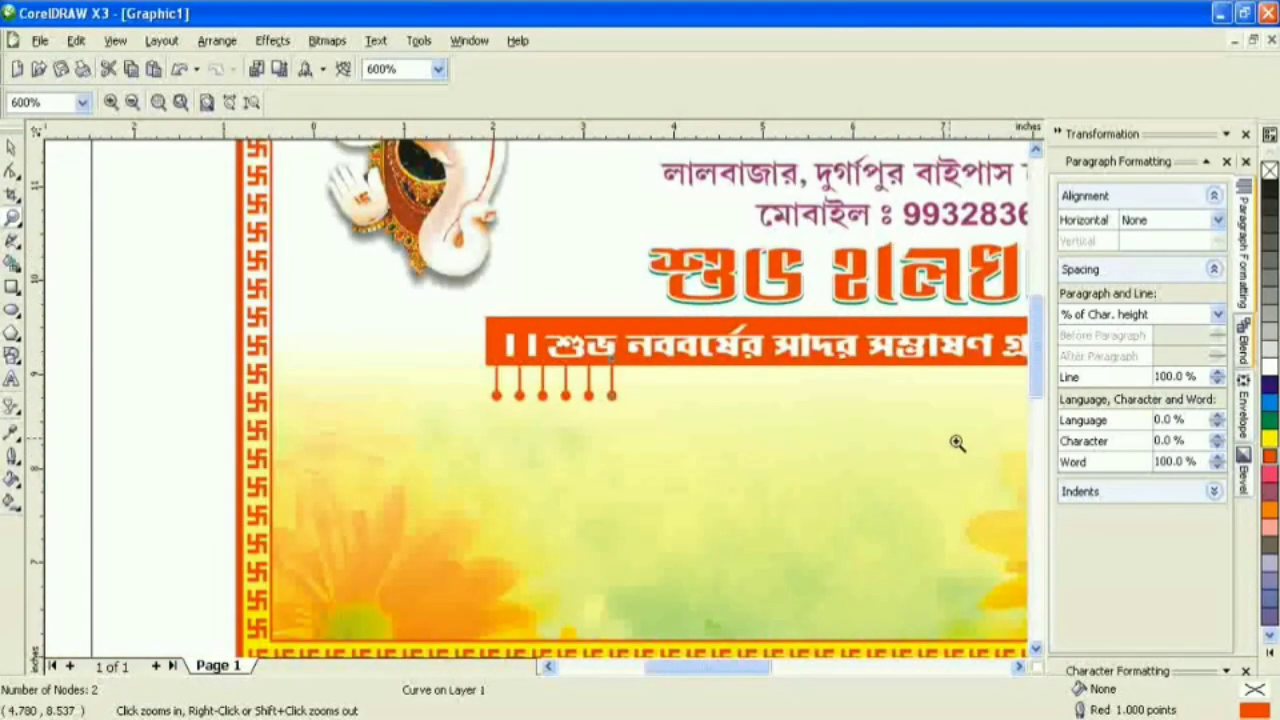
pyautogui.rightClick(957, 442)
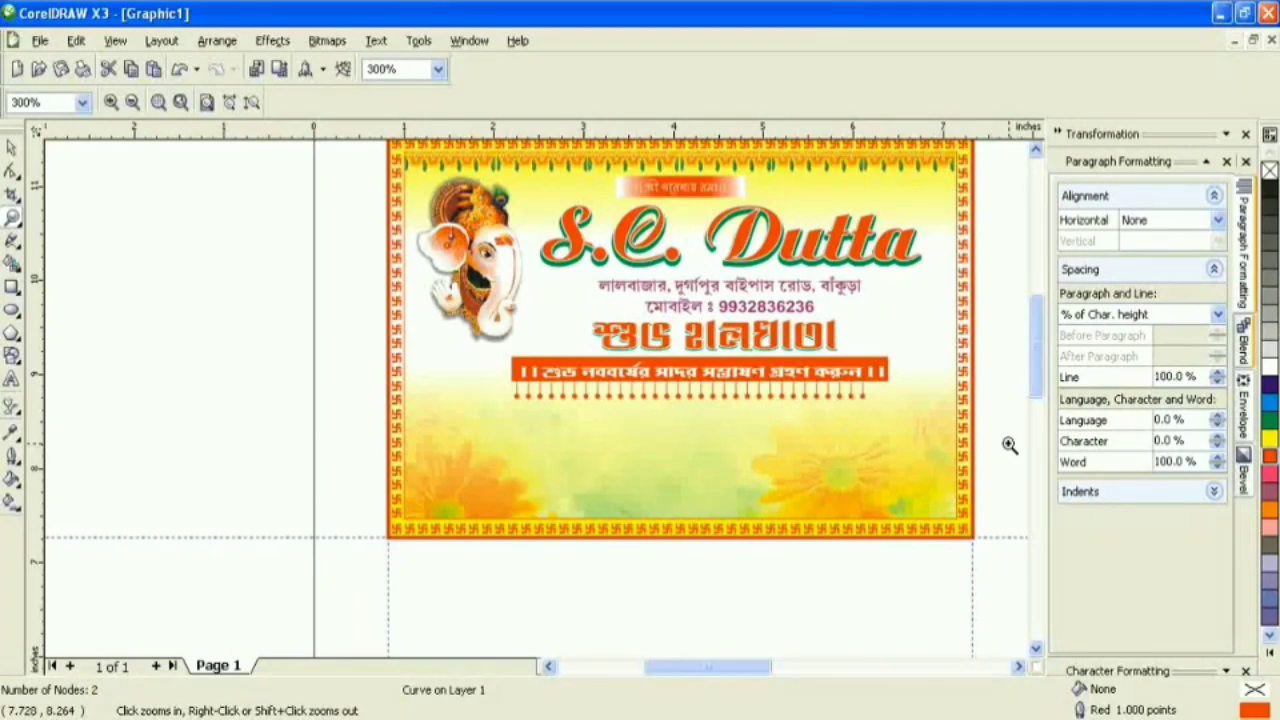
pyautogui.click(11, 147)
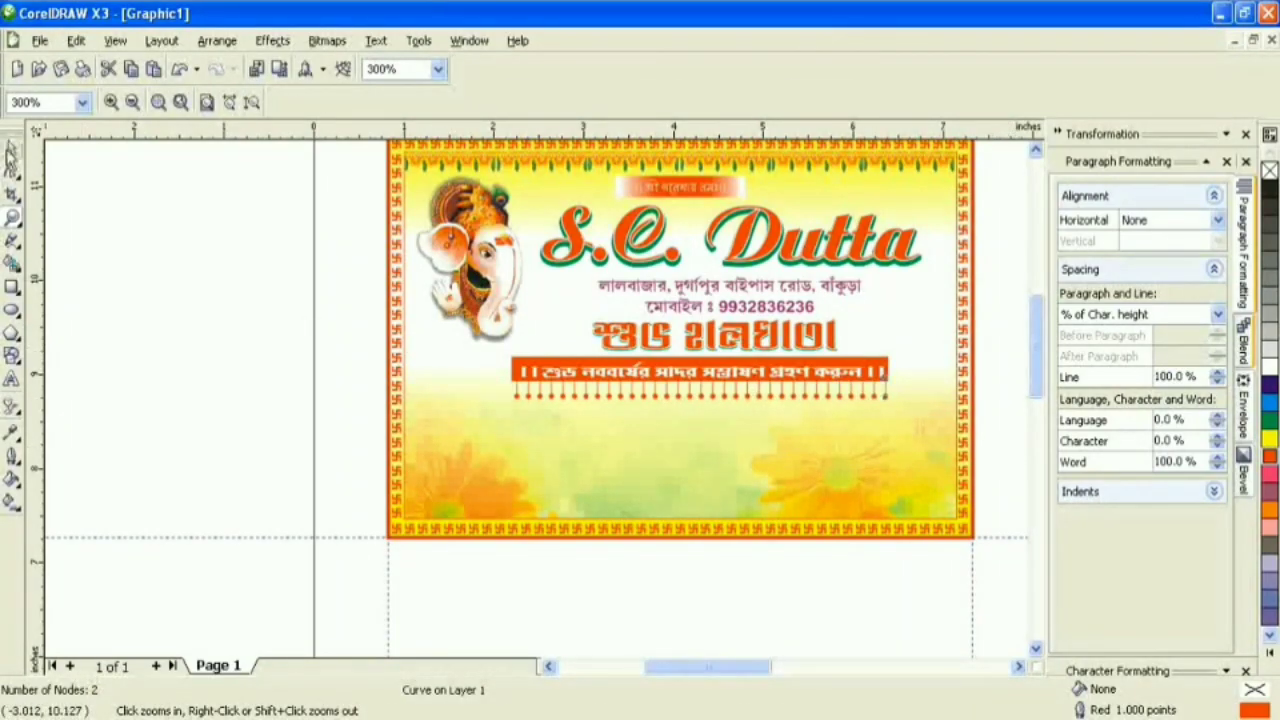
# - Group the hanging dotted lines, shorten them slightly from below, and group them with the red greeting bar
pyautogui.moveTo(986, 362); pyautogui.dragTo(476, 432)
pyautogui.scroll(1, 538, 392)
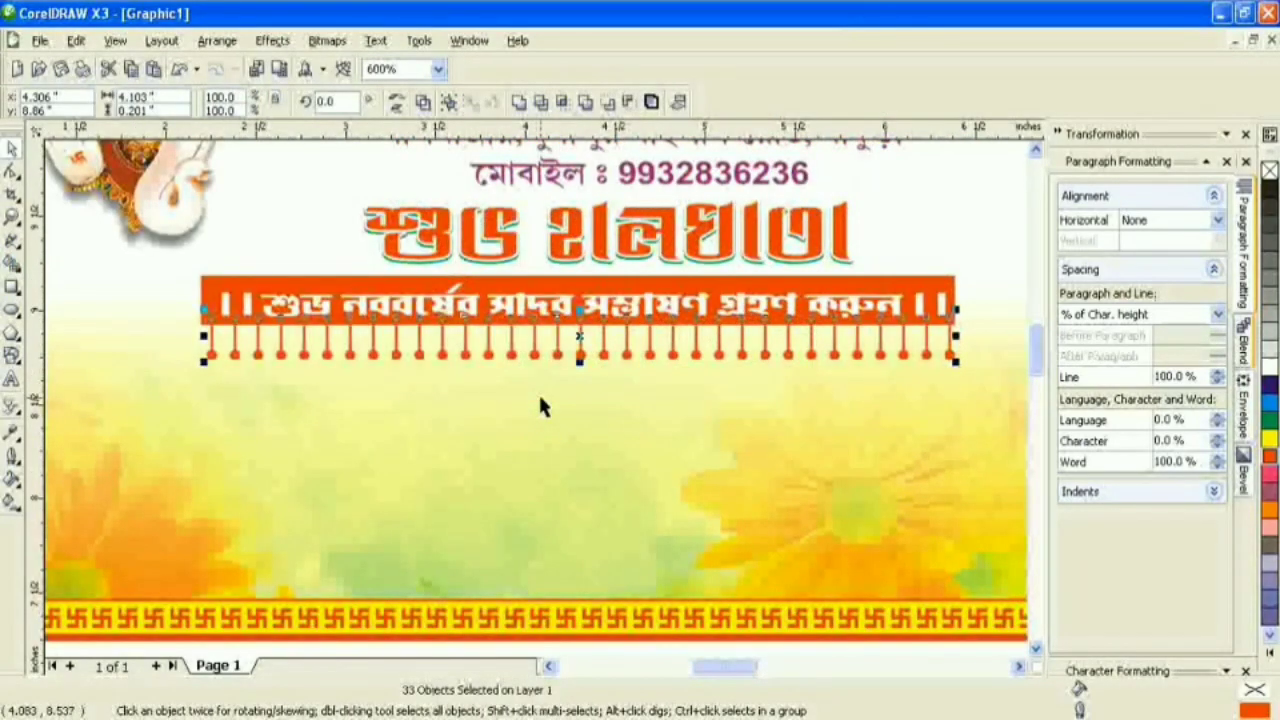
pyautogui.hotkey('ctrl', 'g')
pyautogui.moveTo(580, 361); pyautogui.dragTo(580, 349)
pyautogui.keyDown('shift'); pyautogui.click(416, 310); pyautogui.keyUp('shift')
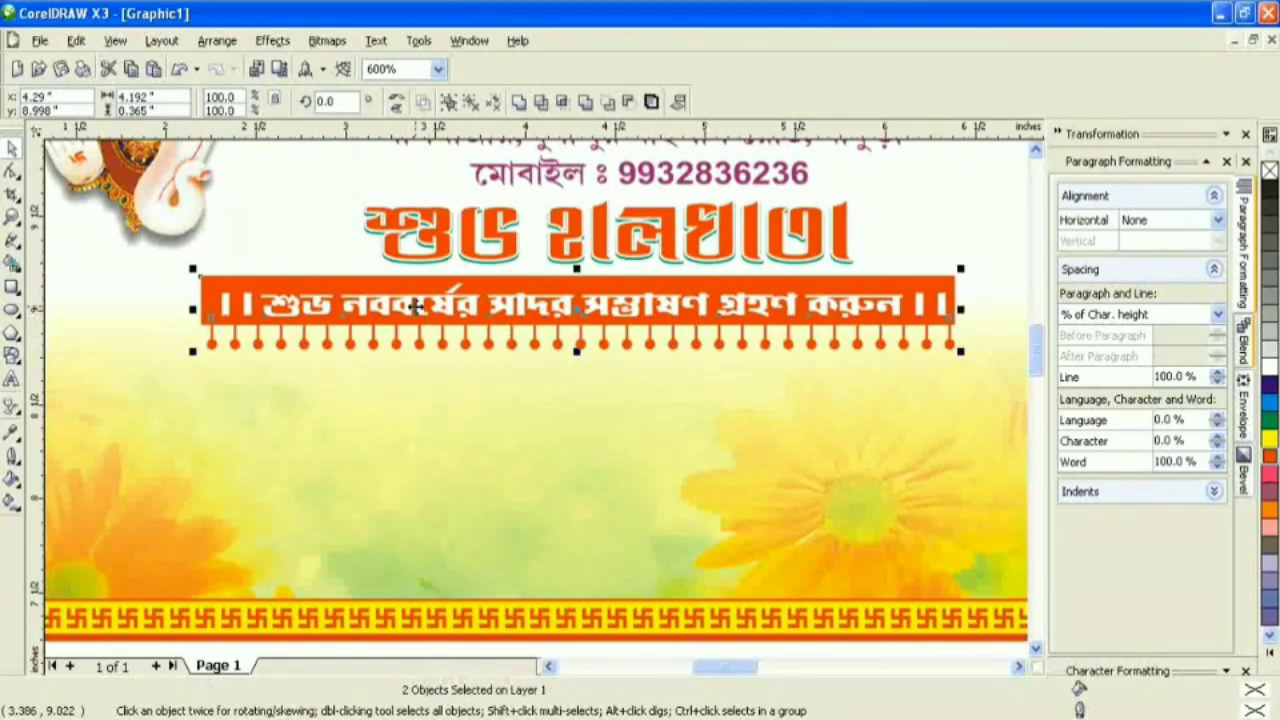
pyautogui.hotkey('ctrl', 'g')
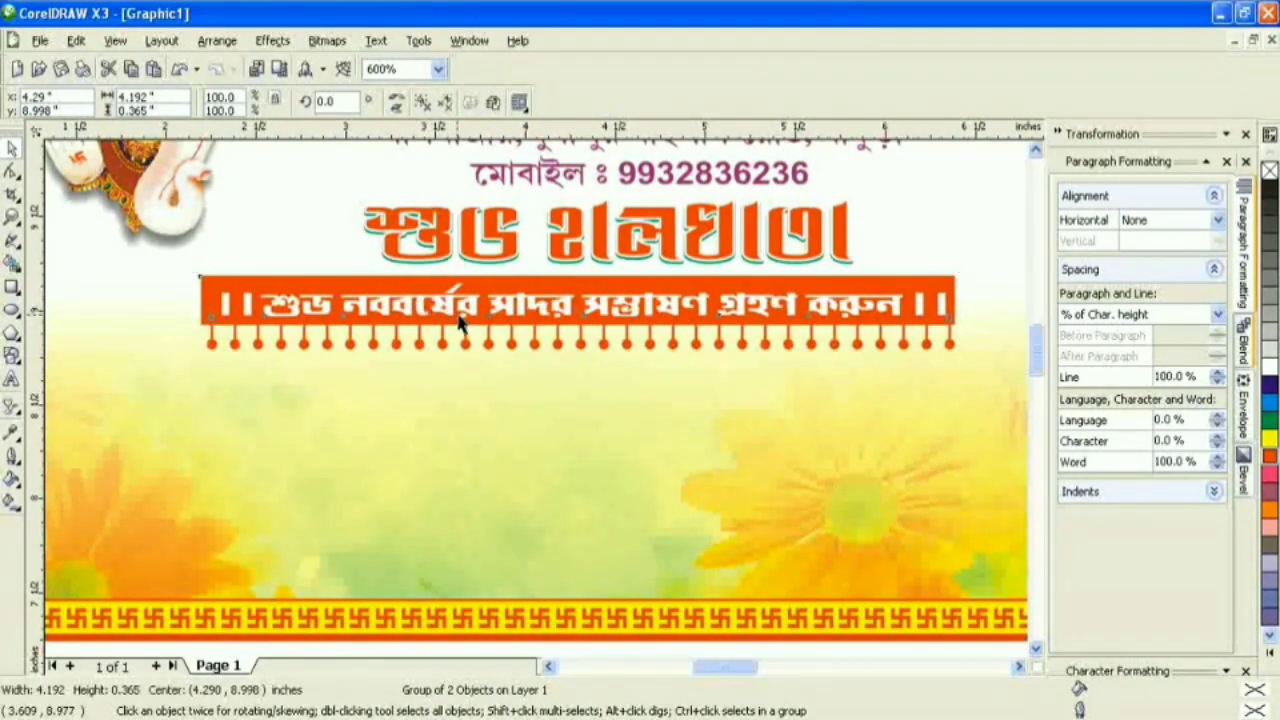
# - Centre the red greeting bar horizontally under the outlined title above it
pyautogui.press('Up')
pyautogui.press('Down')
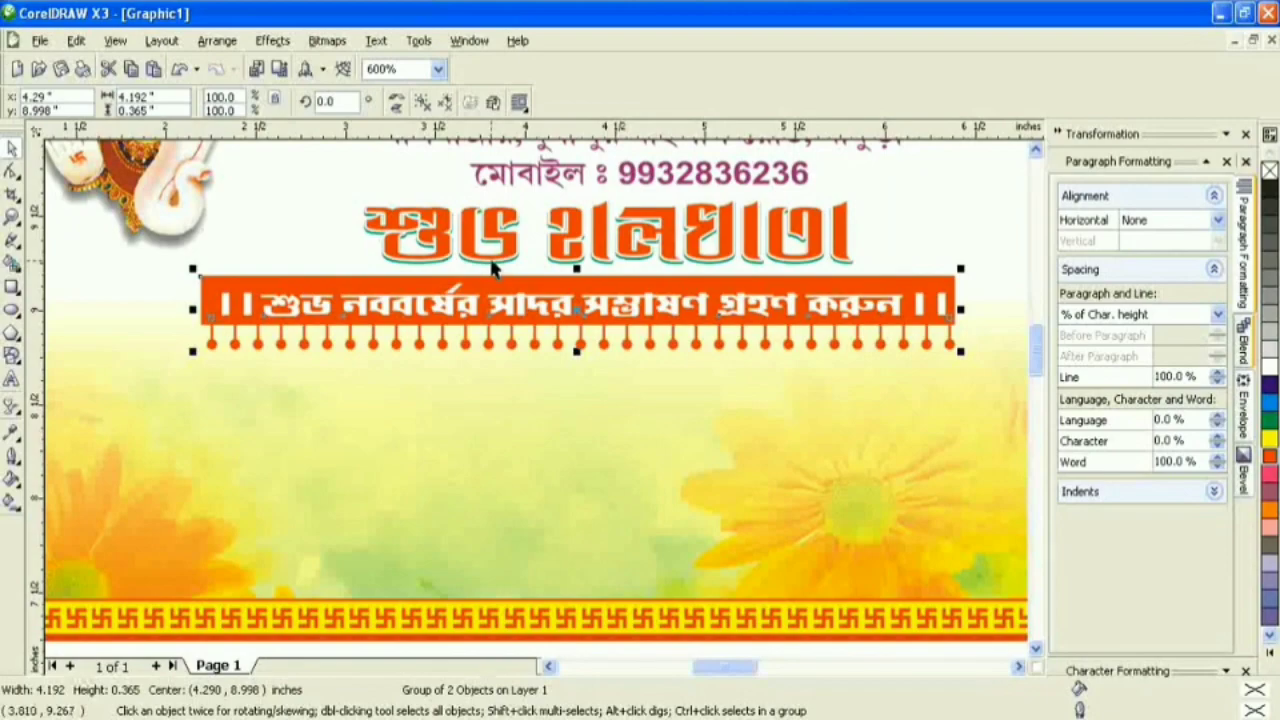
pyautogui.hotkey('ctrl', 'u')
pyautogui.click(677, 103)
pyautogui.click(688, 341)
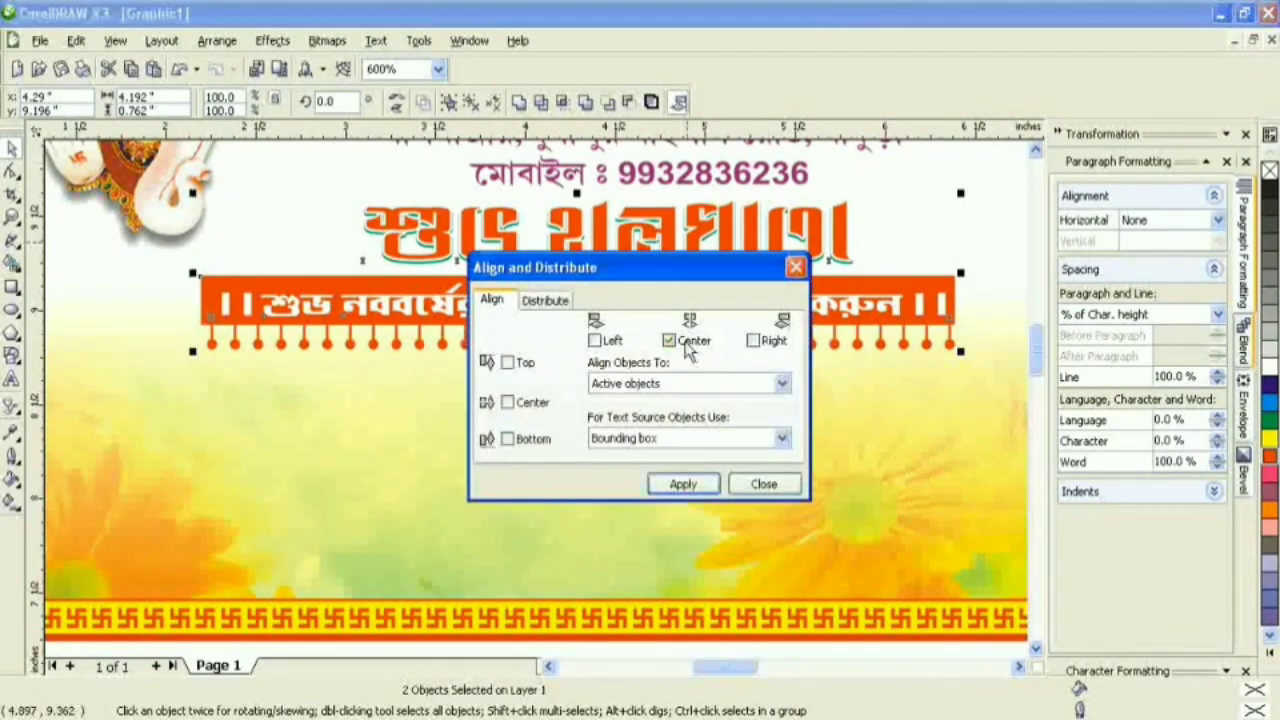
pyautogui.click(683, 484)
pyautogui.click(761, 483)
pyautogui.scroll(-2, 650, 362)
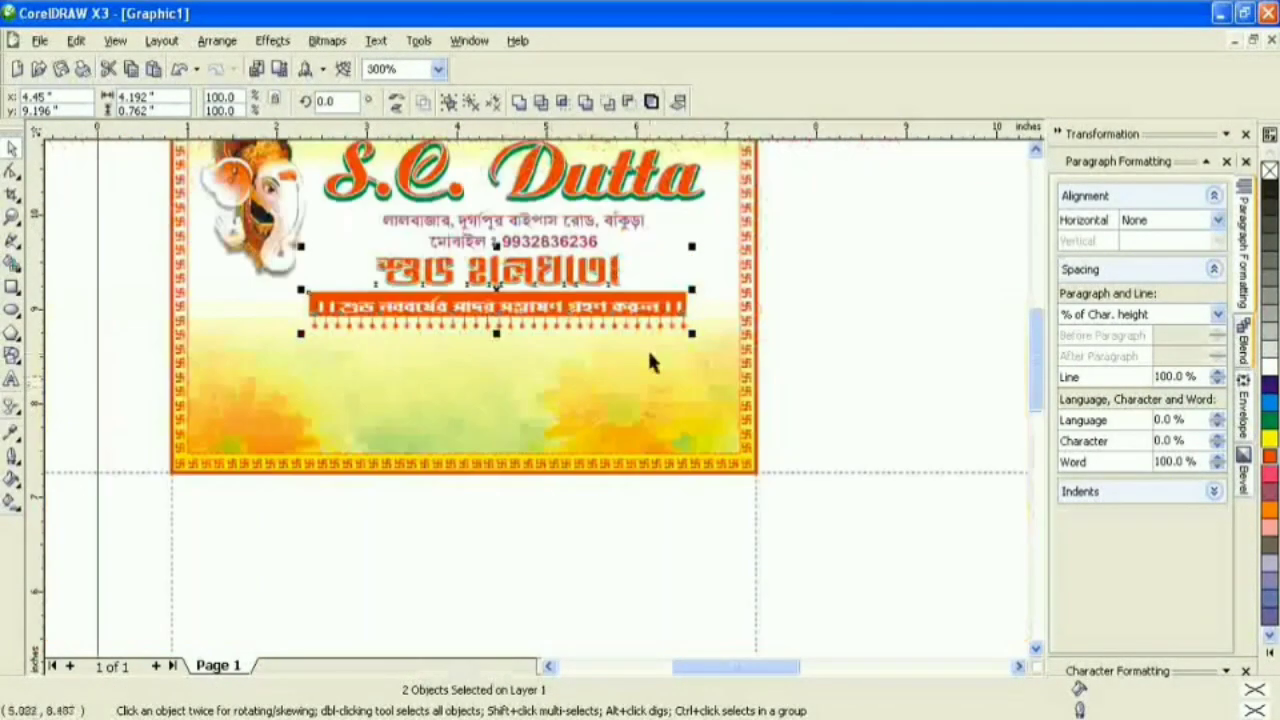
# - Place the decorated pot image with its shadow at the card's right side, below the name heading
pyautogui.press('Escape')
pyautogui.scroll(-1, 536, 392)
pyautogui.moveTo(795, 170); pyautogui.dragTo(596, 378)
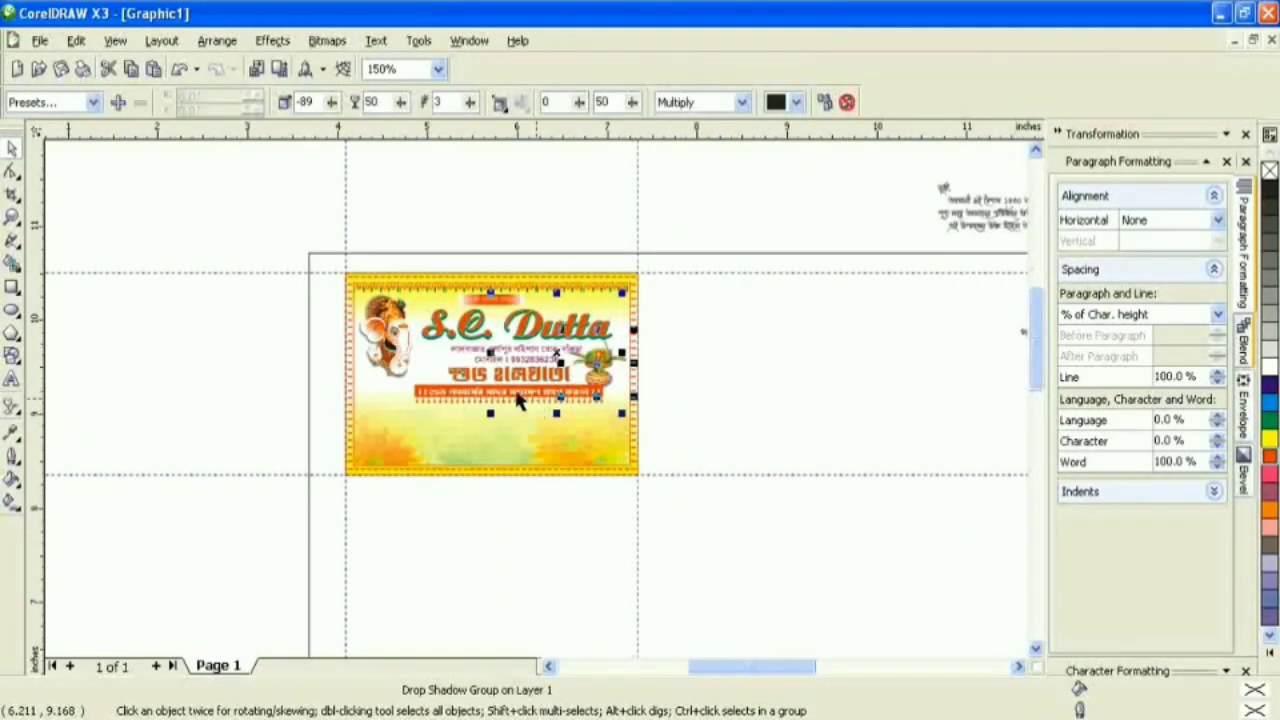
pyautogui.scroll(1, 518, 400)
pyautogui.scroll(1, 537, 397)
pyautogui.moveTo(630, 343); pyautogui.dragTo(640, 350)
# - Narrow the red greeting bar to about 3.51 inches wide around its centre and adjust the pot image's position beside it
pyautogui.click(610, 455)
pyautogui.moveTo(652, 453); pyautogui.dragTo(591, 453)
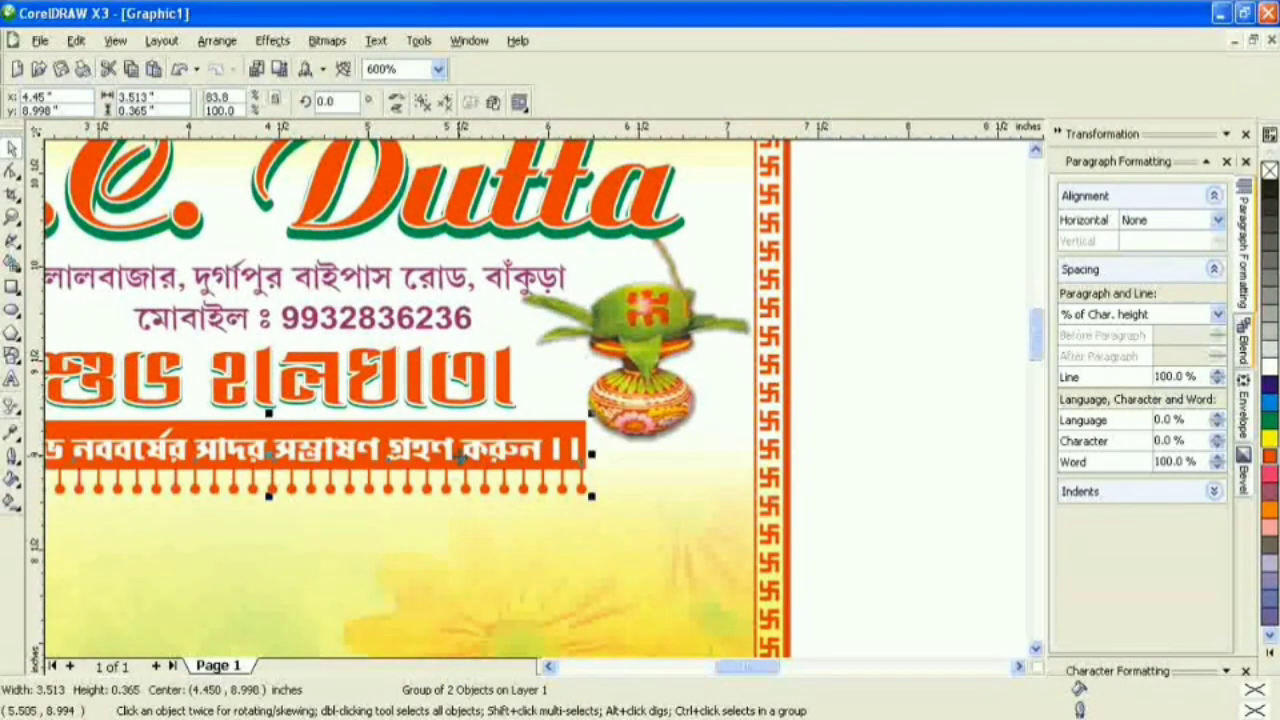
pyautogui.scroll(-1, 536, 397)
pyautogui.moveTo(627, 407); pyautogui.dragTo(632, 392)
# - Move the greeting bar and the outlined title left, away from the pot image, and centre them on each other
pyautogui.click(771, 417)
pyautogui.click(495, 400)
pyautogui.moveTo(495, 400); pyautogui.dragTo(469, 400)
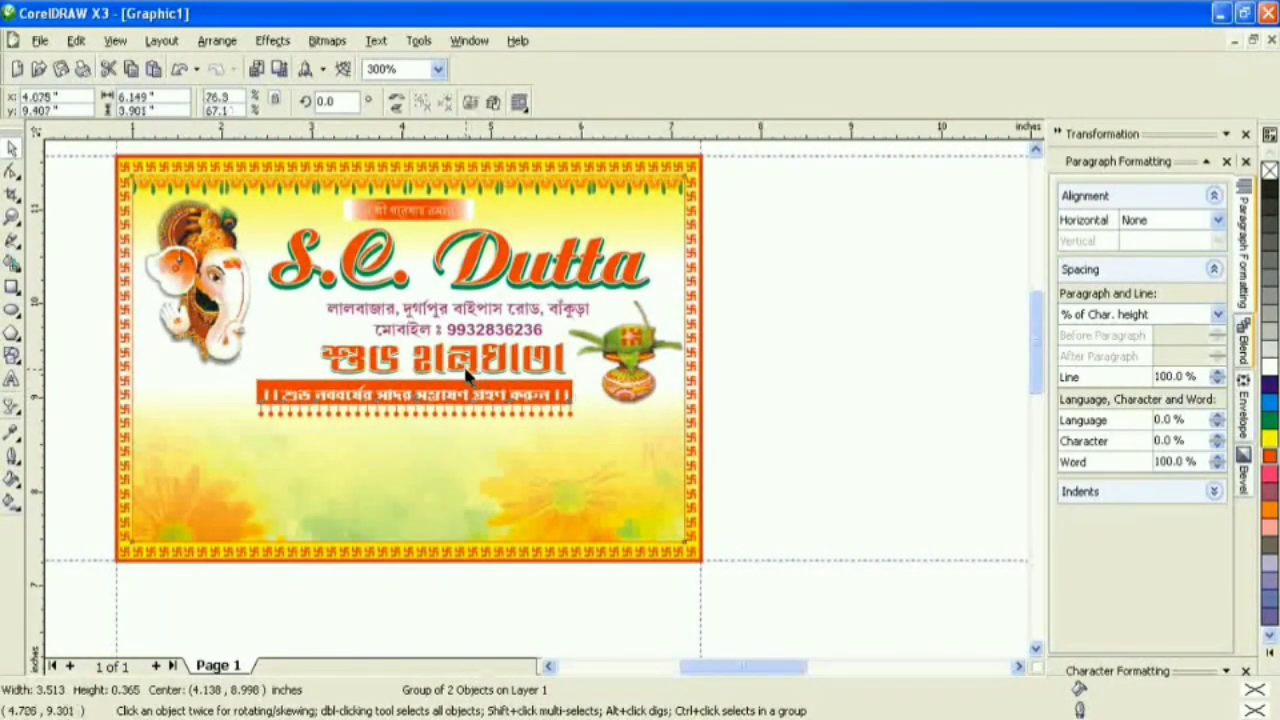
pyautogui.click(466, 374)
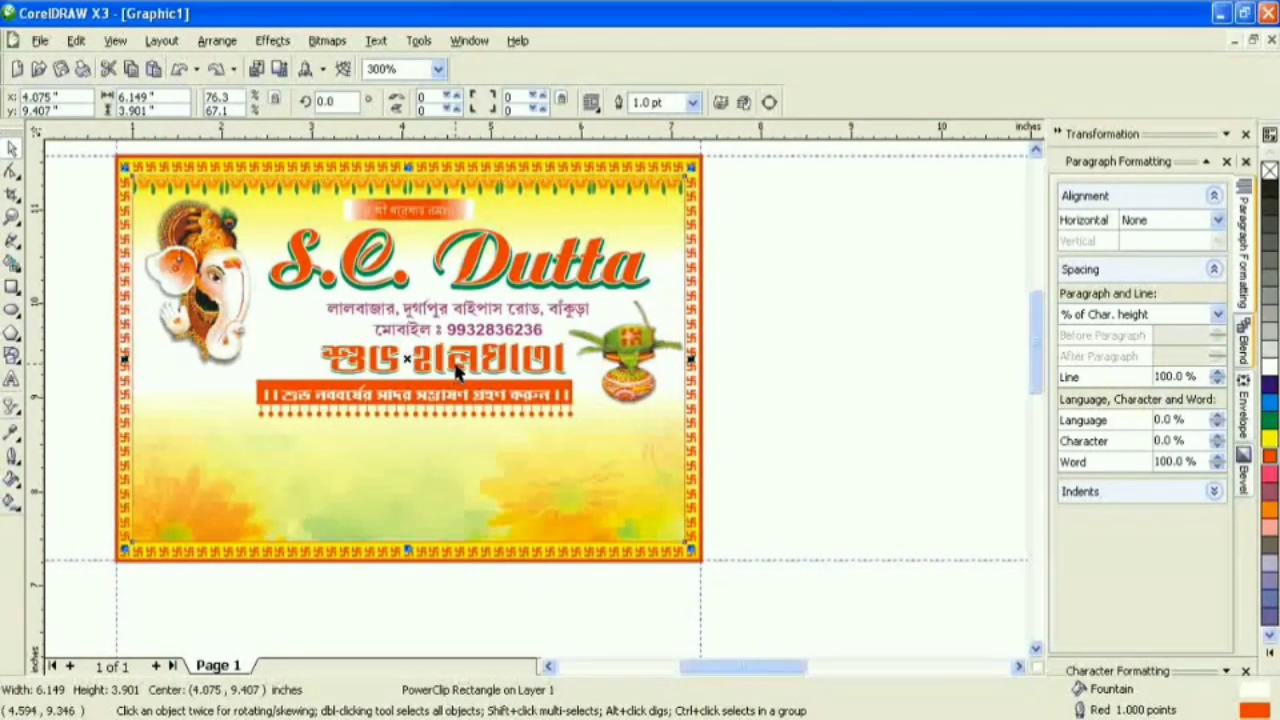
pyautogui.click(456, 372)
pyautogui.moveTo(456, 372); pyautogui.dragTo(427, 372)
pyautogui.keyDown('shift'); pyautogui.click(428, 402); pyautogui.keyUp('shift')
pyautogui.click(678, 106)
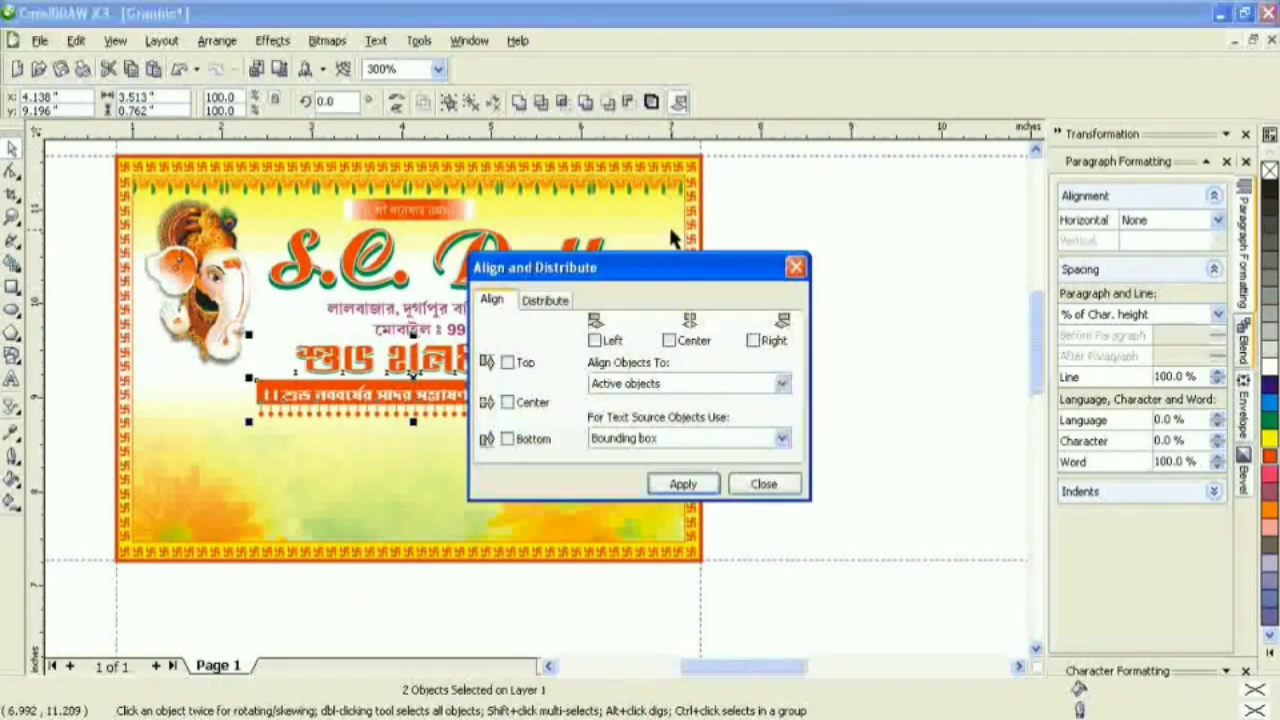
pyautogui.click(683, 484)
pyautogui.click(762, 484)
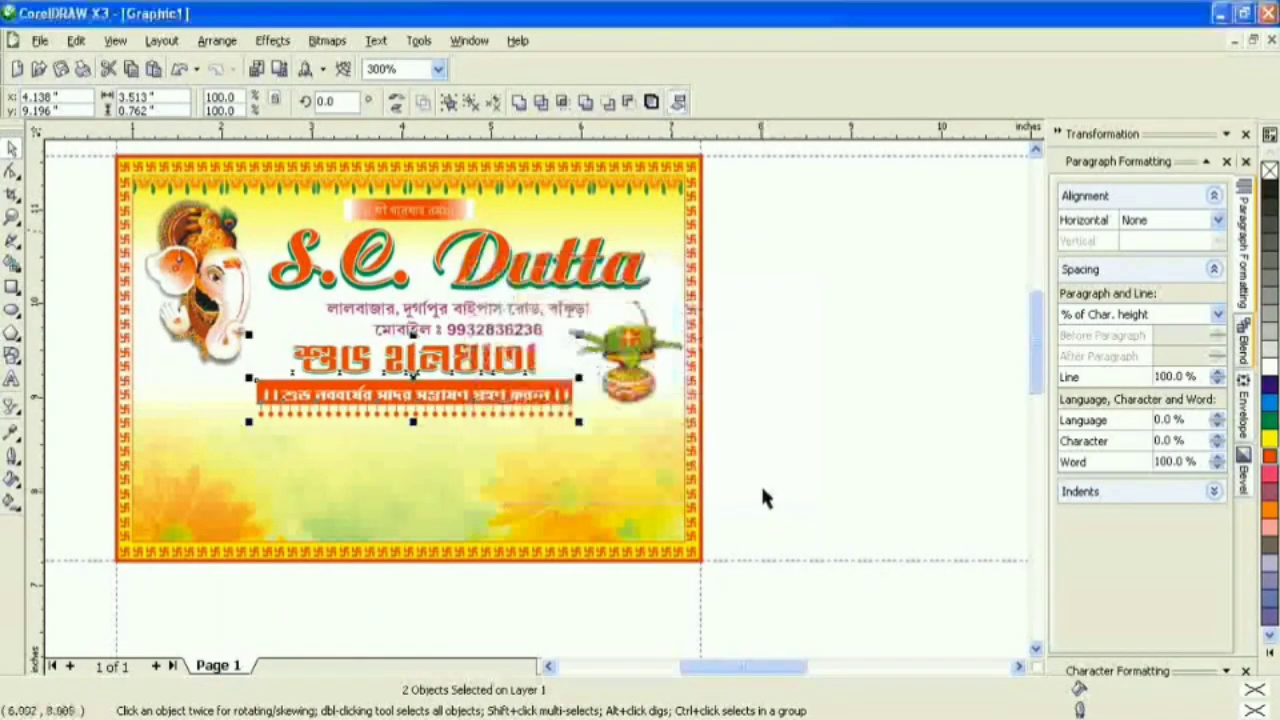
# - Centre the outlined title and the greeting bar horizontally on the card background
pyautogui.click(521, 458)
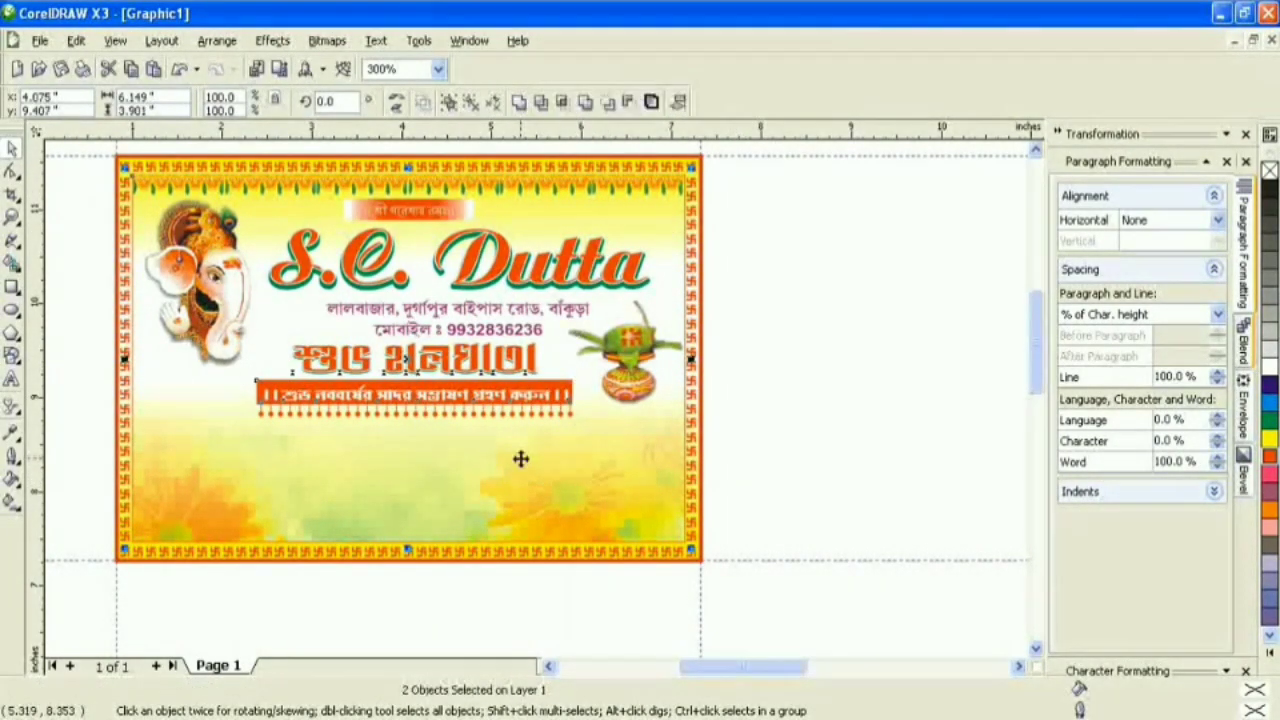
pyautogui.click(678, 101)
pyautogui.click(669, 340)
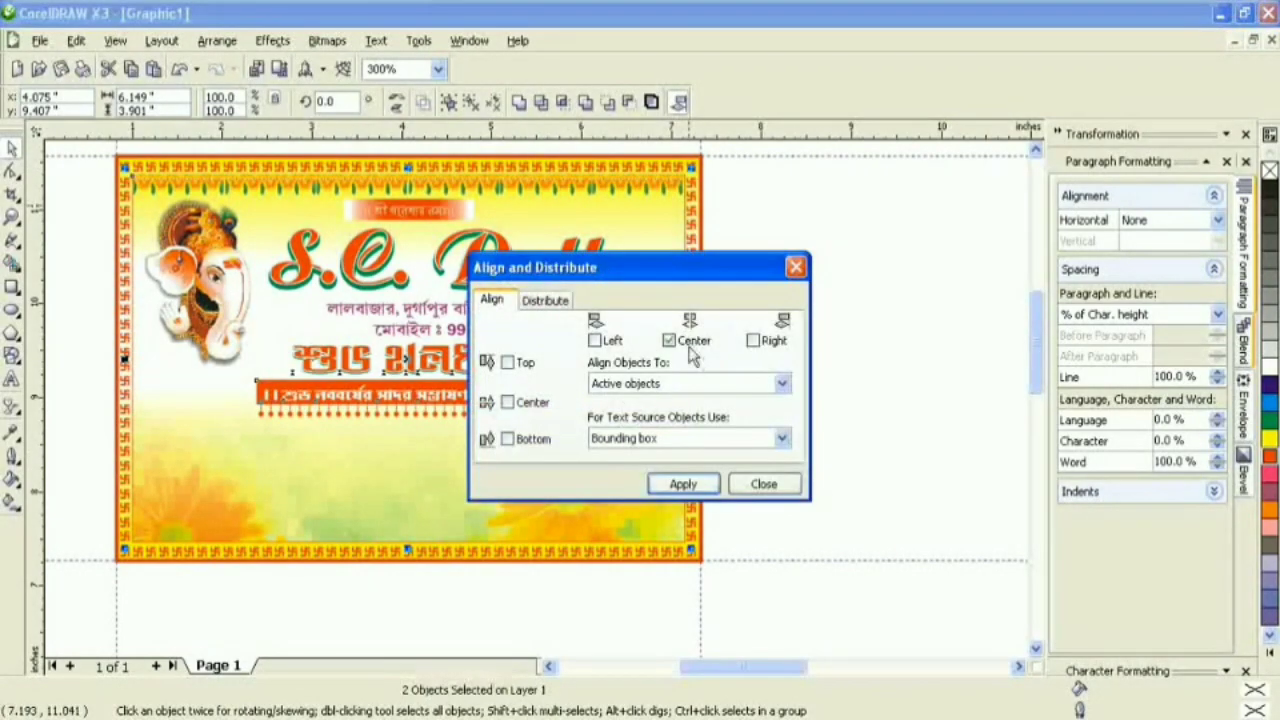
pyautogui.click(683, 484)
pyautogui.click(762, 484)
pyautogui.click(749, 464)
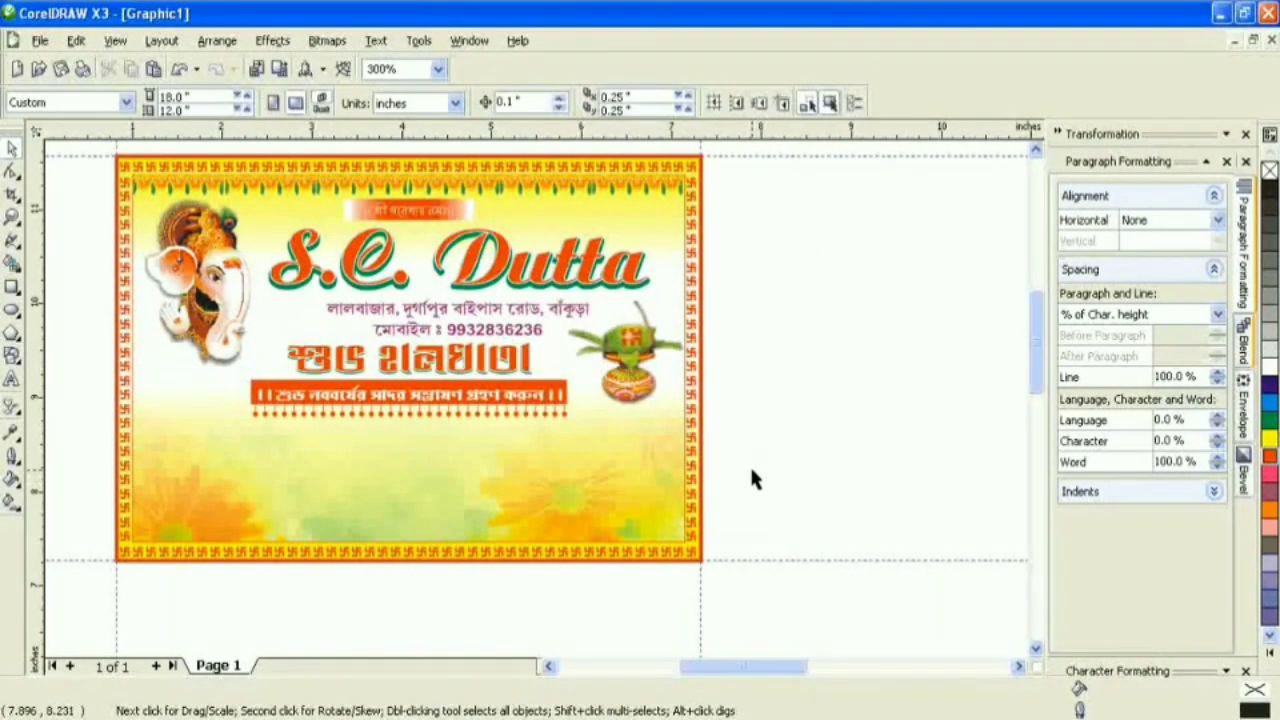
# - Move the Bengali invitation message onto the lower part of the card and position it just below the greeting bar's dots
pyautogui.scroll(-1, 535, 400)
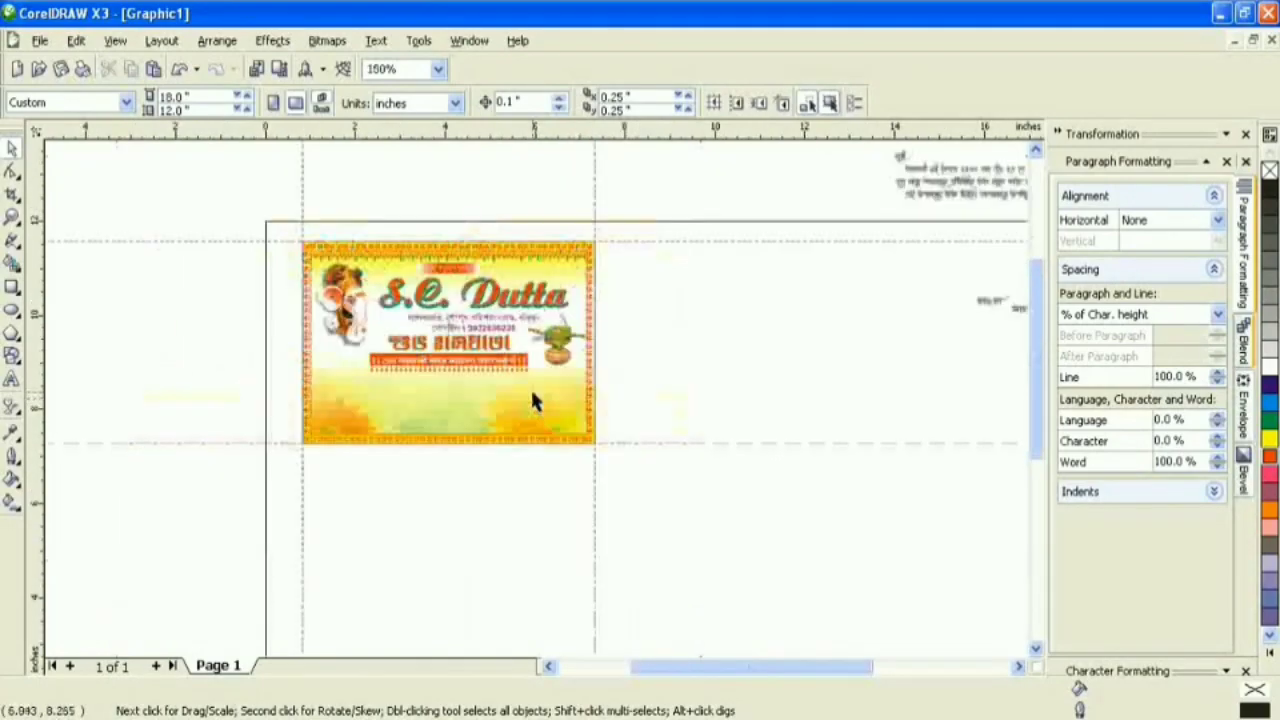
pyautogui.moveTo(962, 192); pyautogui.dragTo(381, 403)
pyautogui.press('z')
pyautogui.moveTo(298, 240); pyautogui.dragTo(582, 482)
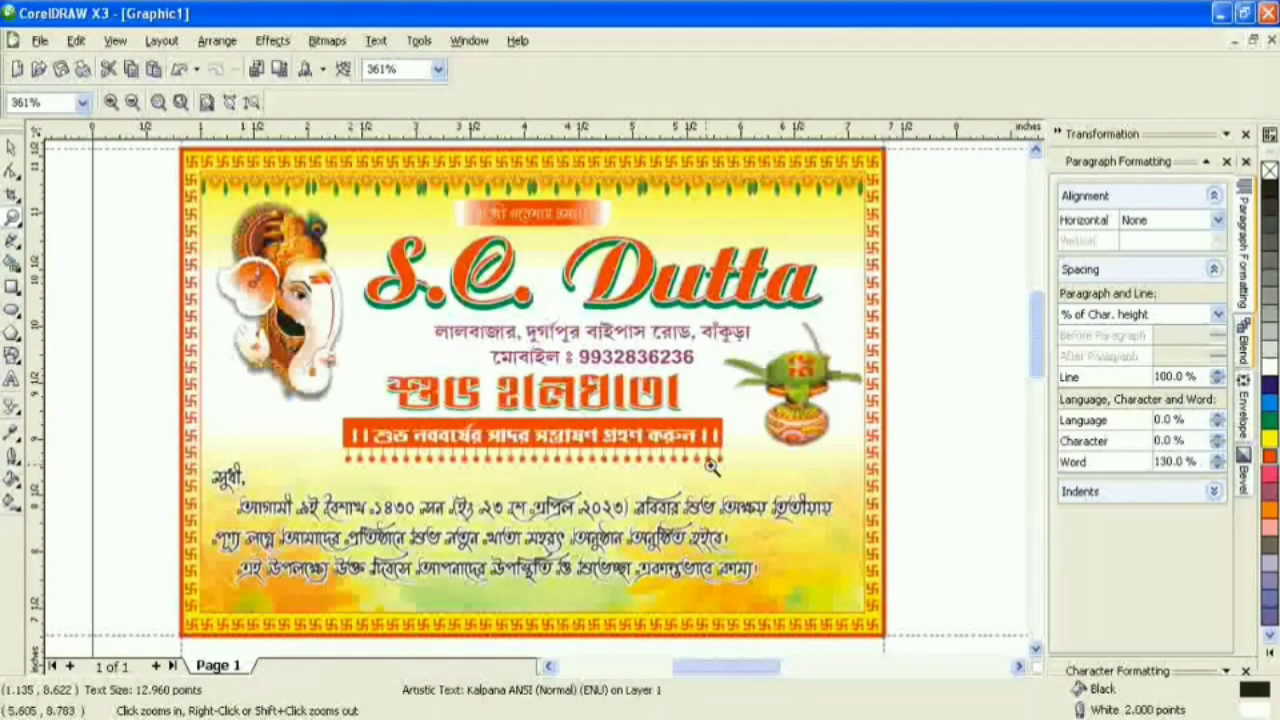
pyautogui.click(11, 149)
pyautogui.moveTo(499, 537); pyautogui.dragTo(497, 521)
pyautogui.press('Up')
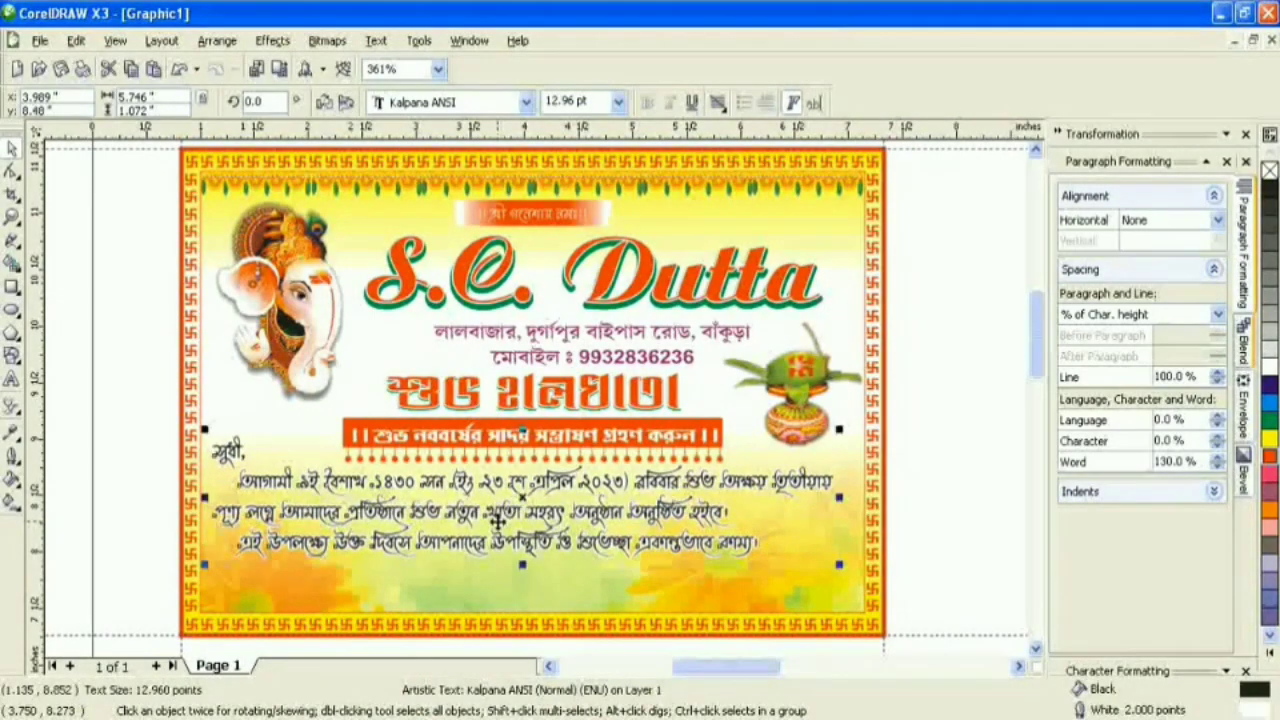
pyautogui.press('Down')
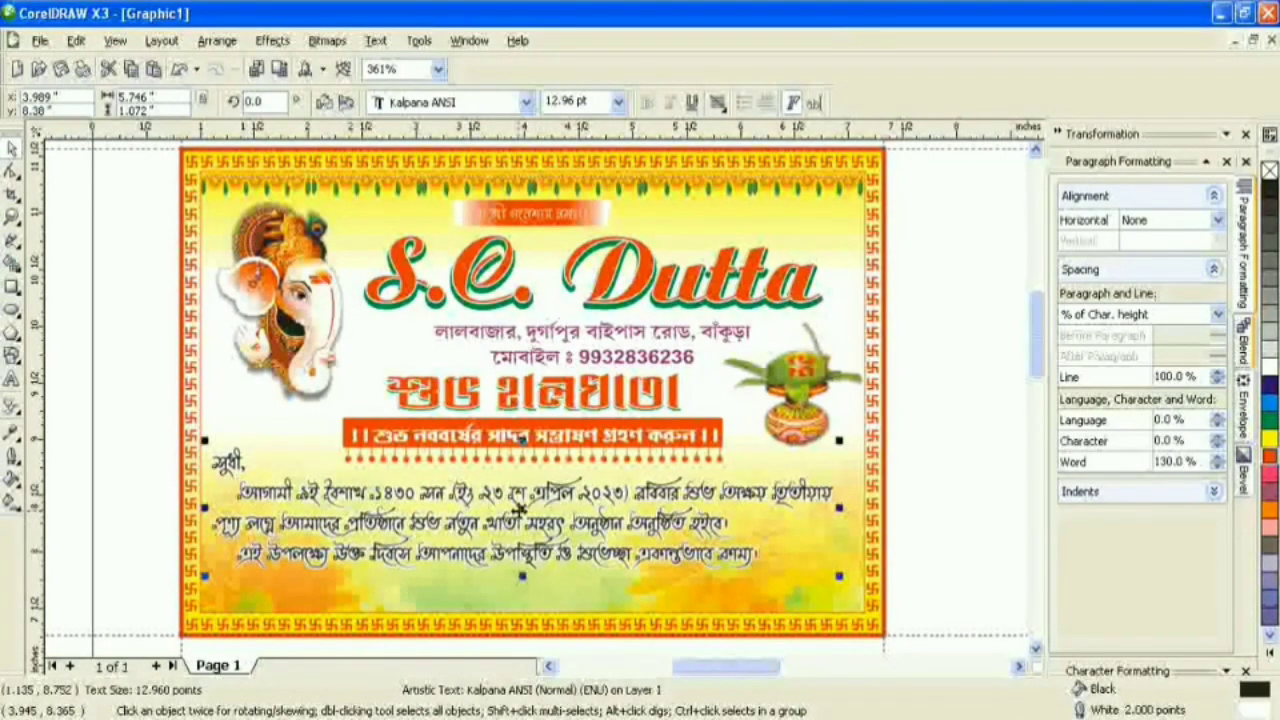
pyautogui.moveTo(521, 498); pyautogui.dragTo(521, 494)
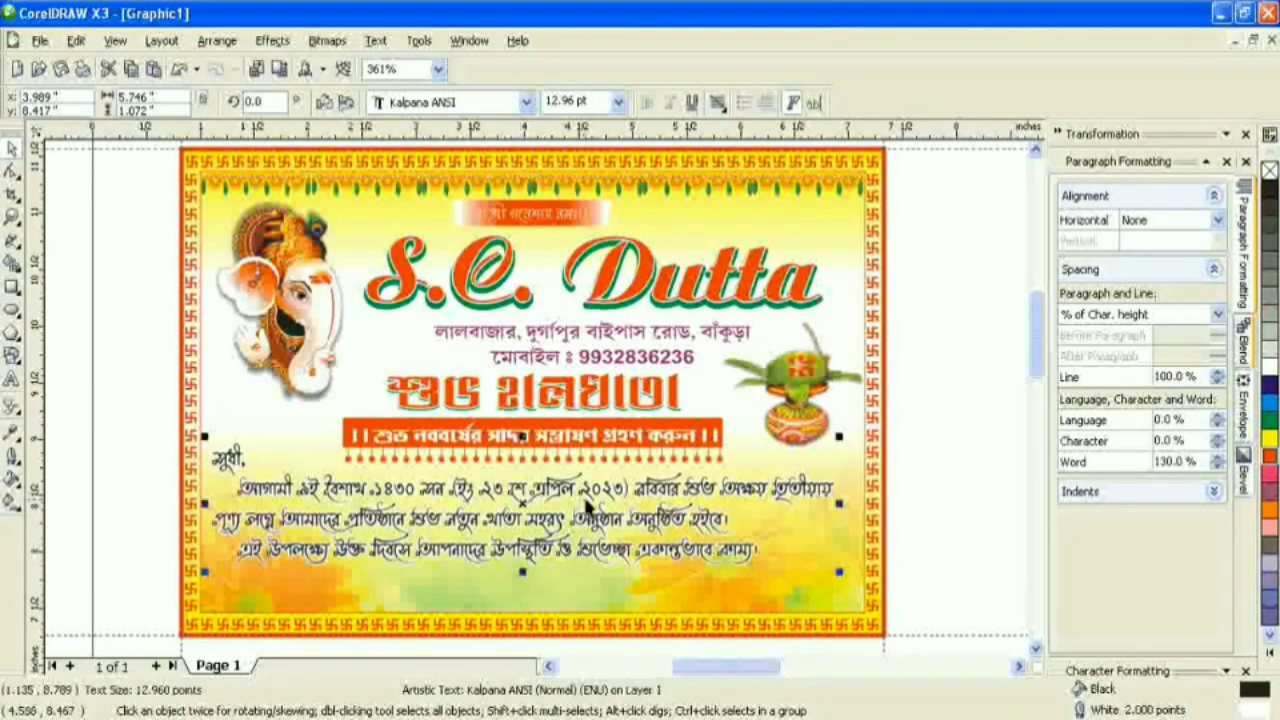
# - Fill the invitation message with Blue Purple and give it a white 2.0 pt outline behind the fill
pyautogui.click(1269, 652)
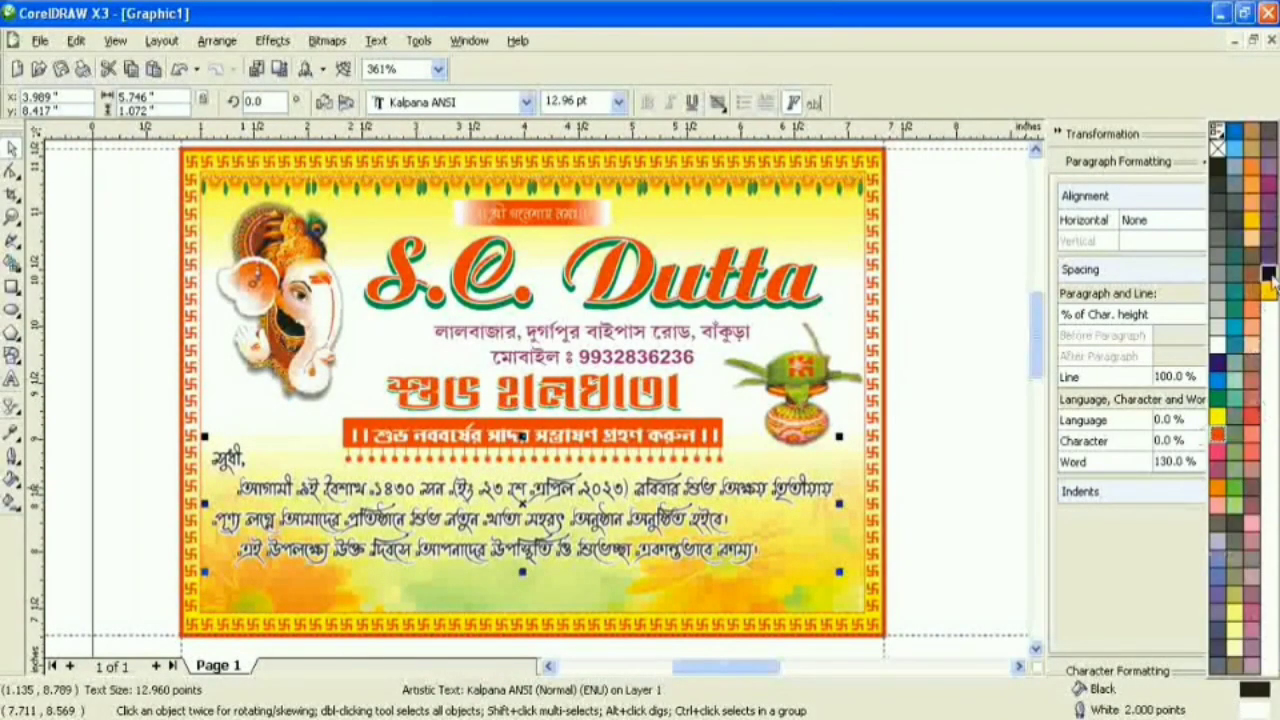
pyautogui.click(1268, 186)
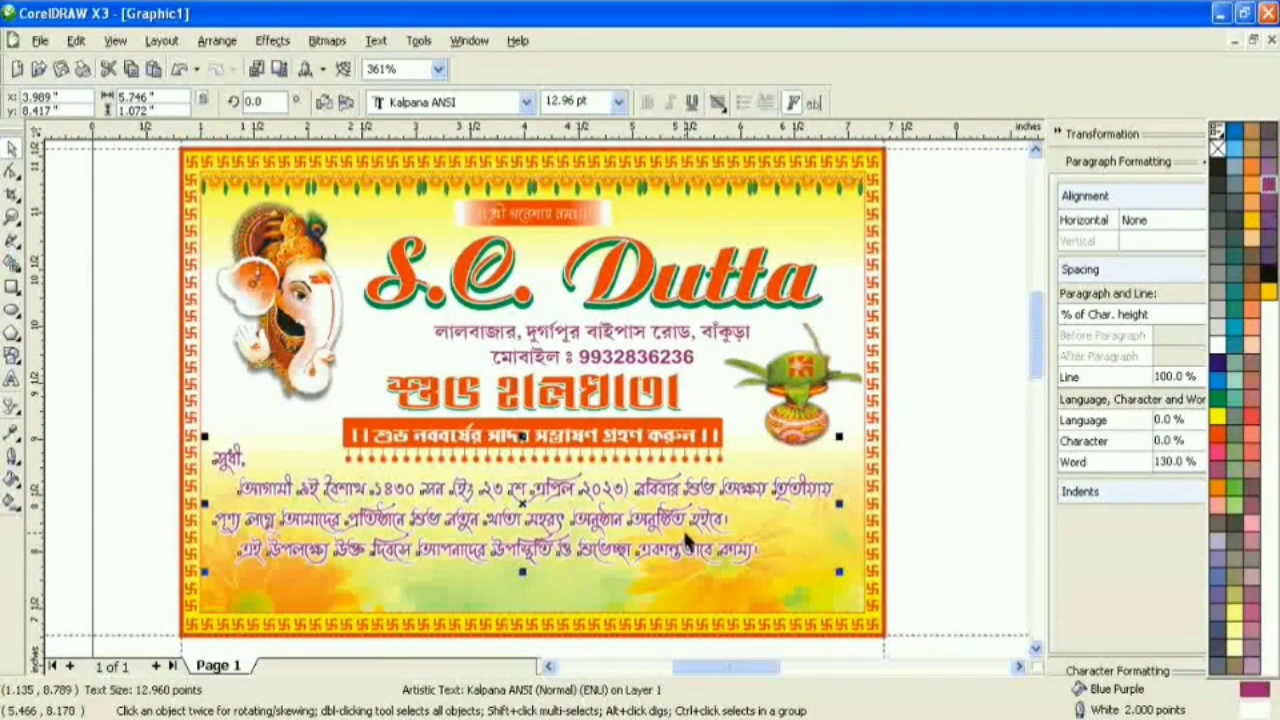
pyautogui.press('F12')
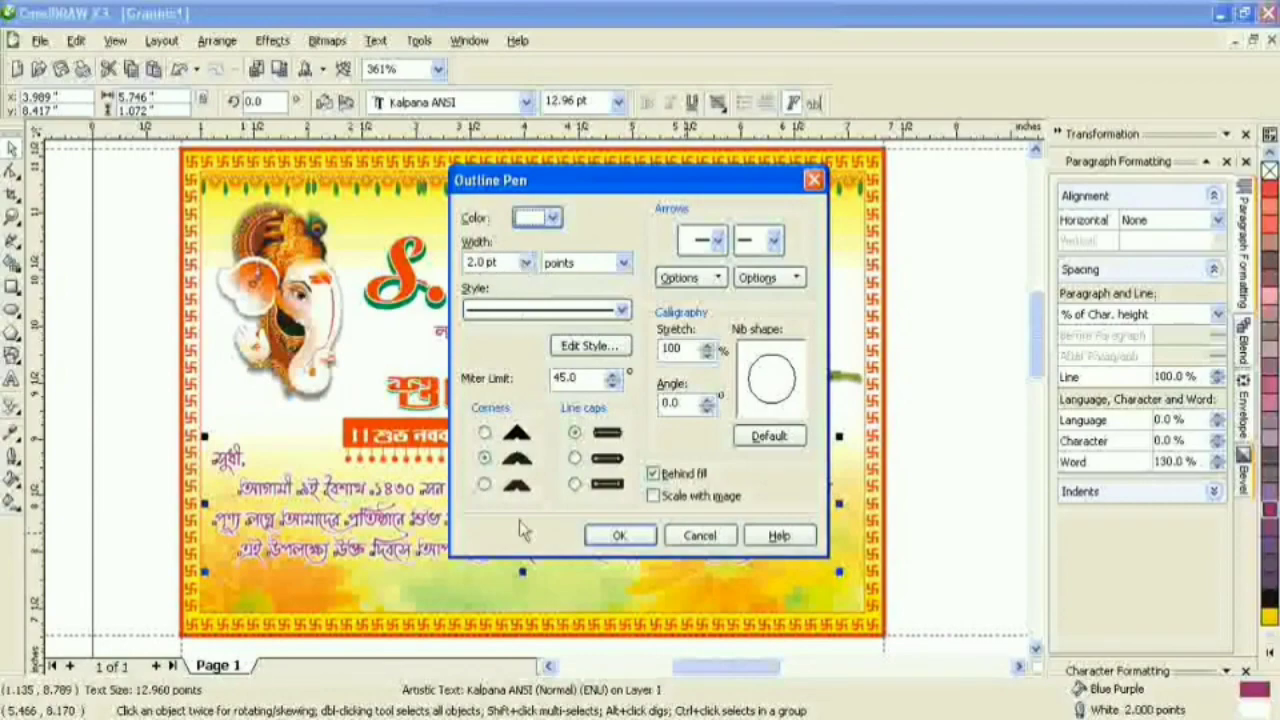
pyautogui.click(553, 218)
pyautogui.click(583, 245)
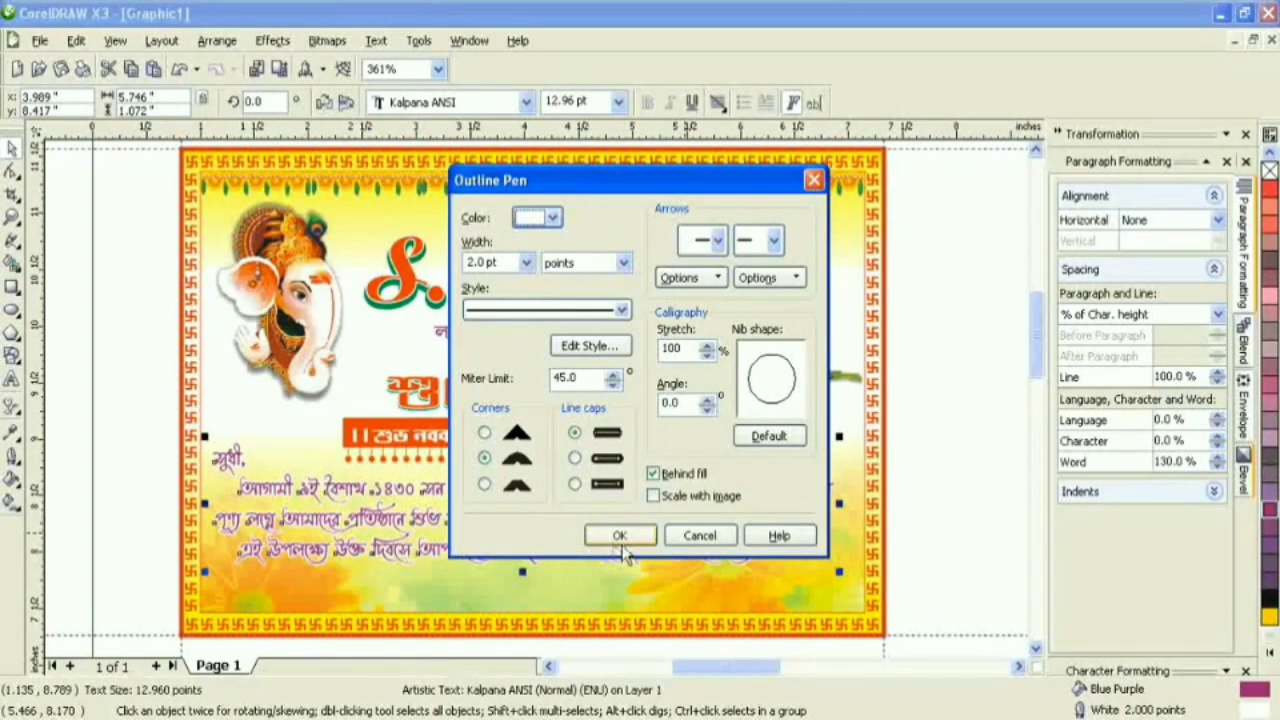
pyautogui.click(620, 536)
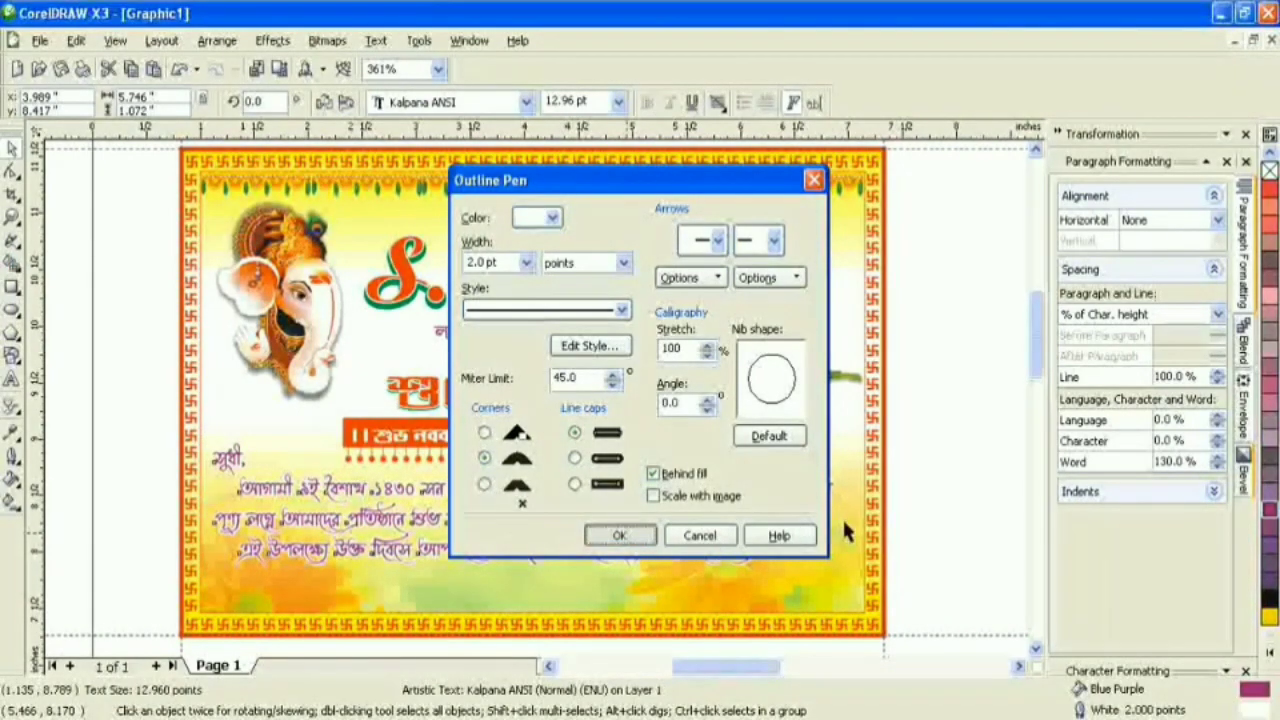
pyautogui.click(949, 508)
# - Move the closing word বিনীত and the signatory's name into the card's lower right corner, with the word above the name
pyautogui.scroll(-1, 690, 550)
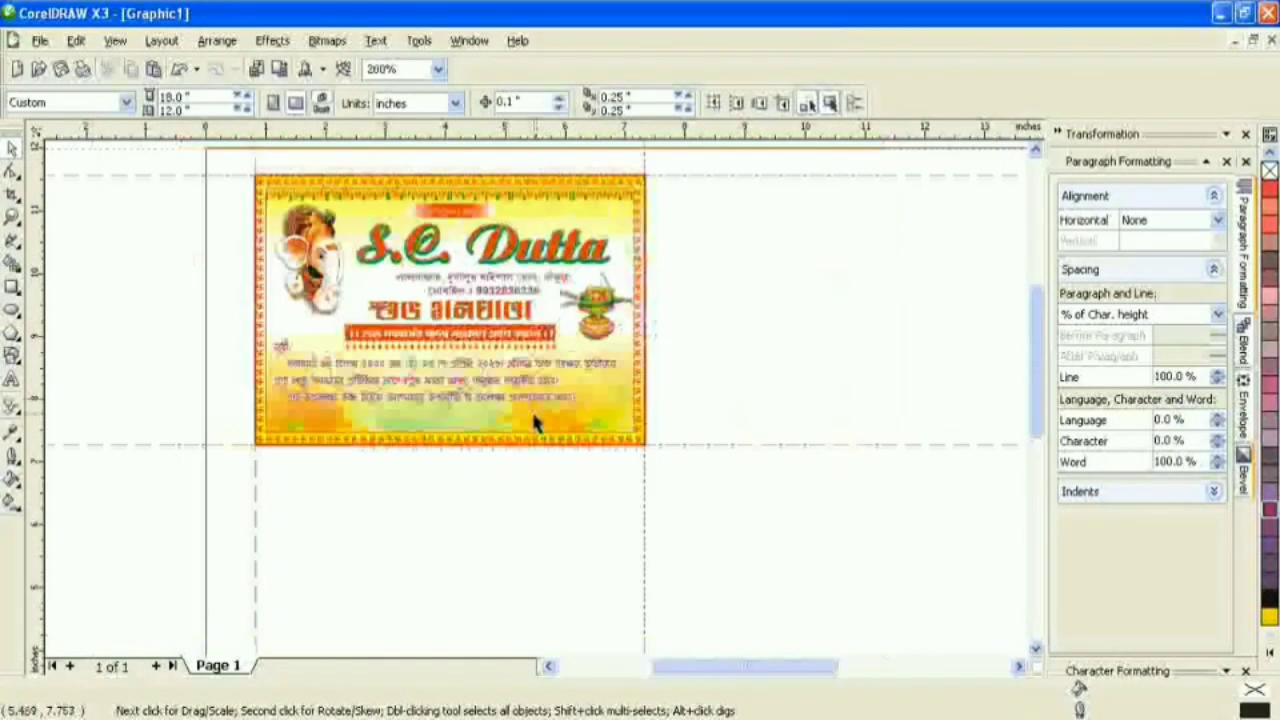
pyautogui.scroll(-1, 523, 395)
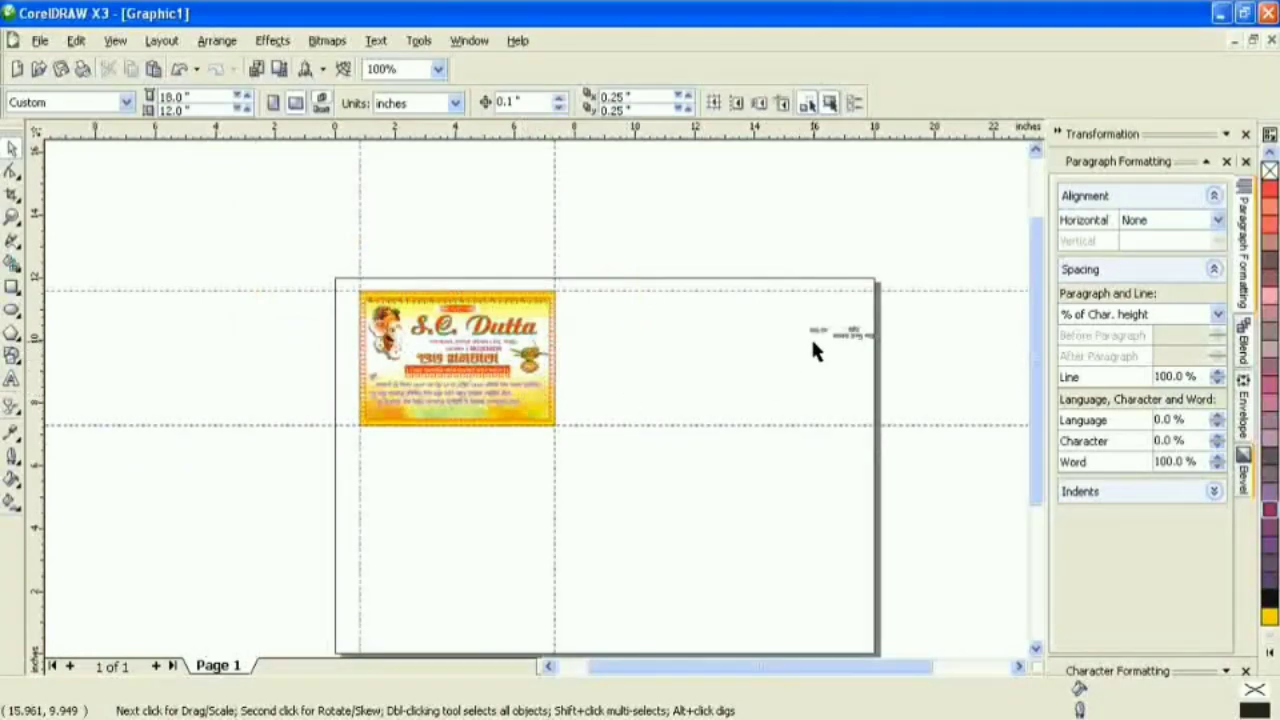
pyautogui.click(855, 331)
pyautogui.keyDown('shift'); pyautogui.click(870, 338); pyautogui.keyUp('shift')
pyautogui.moveTo(857, 340); pyautogui.dragTo(516, 416)
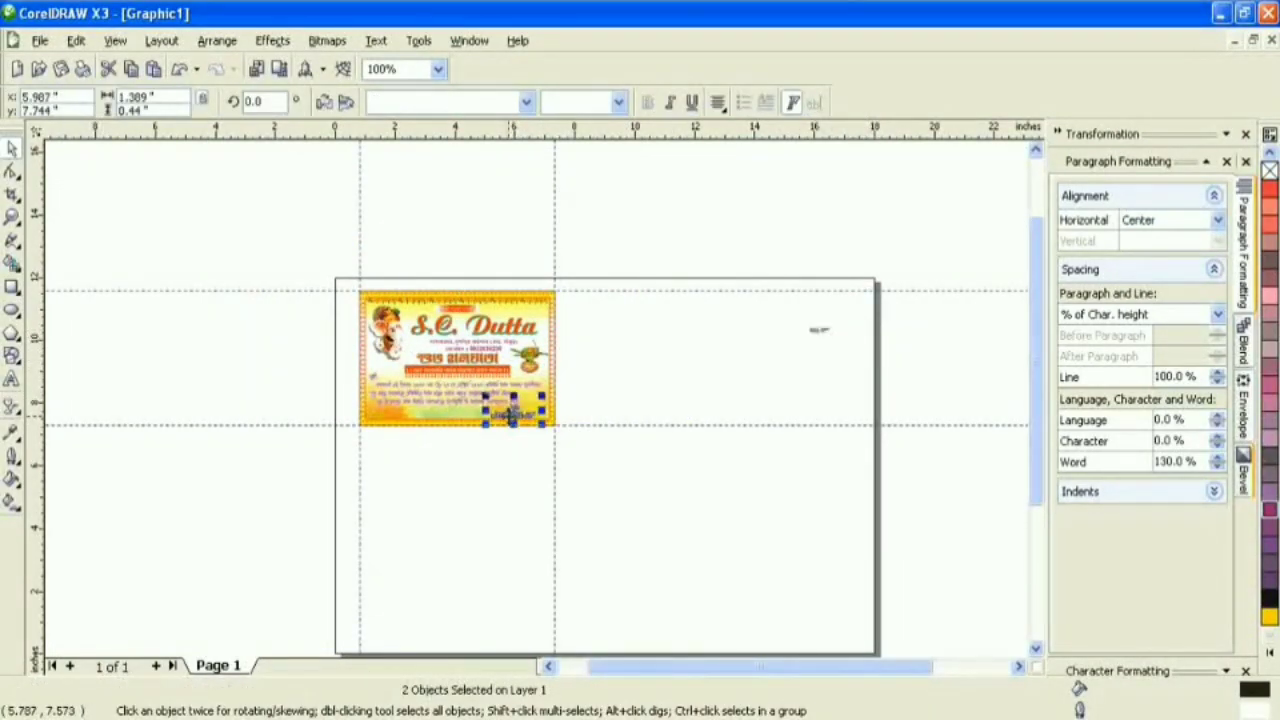
pyautogui.scroll(4, 540, 397)
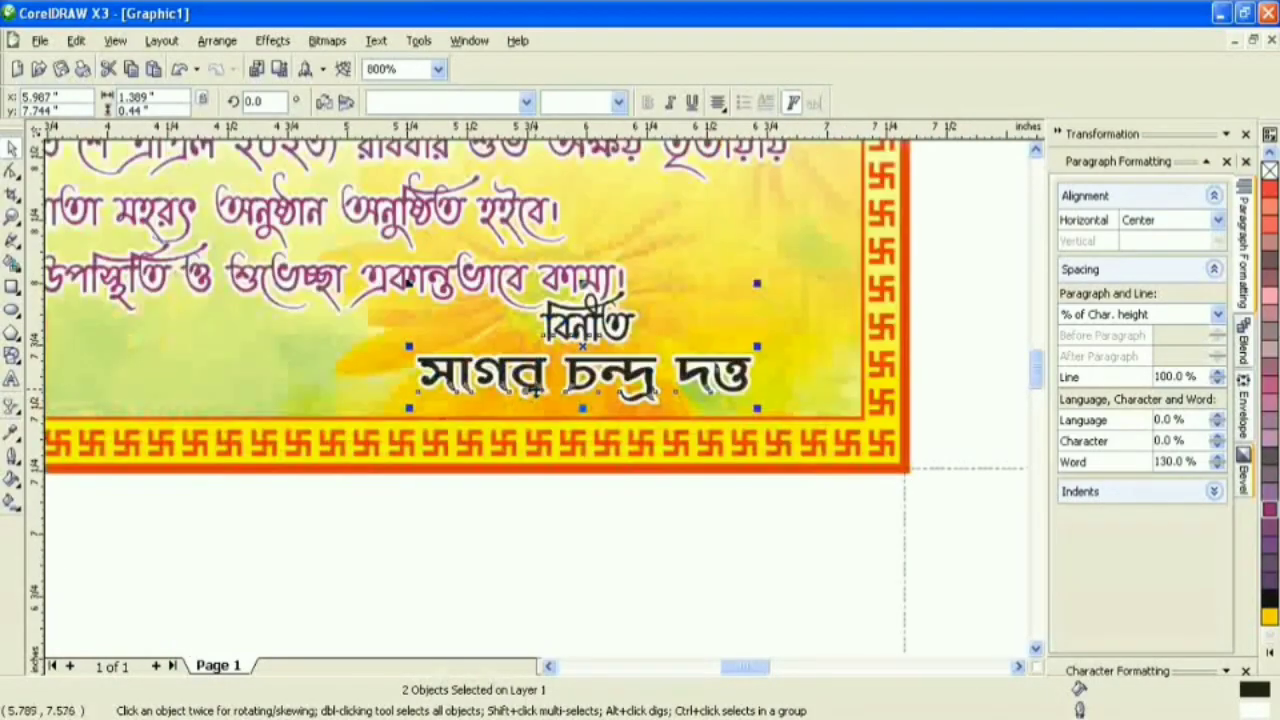
pyautogui.click(609, 530)
pyautogui.moveTo(623, 372); pyautogui.dragTo(700, 377)
pyautogui.moveTo(628, 340); pyautogui.dragTo(708, 342)
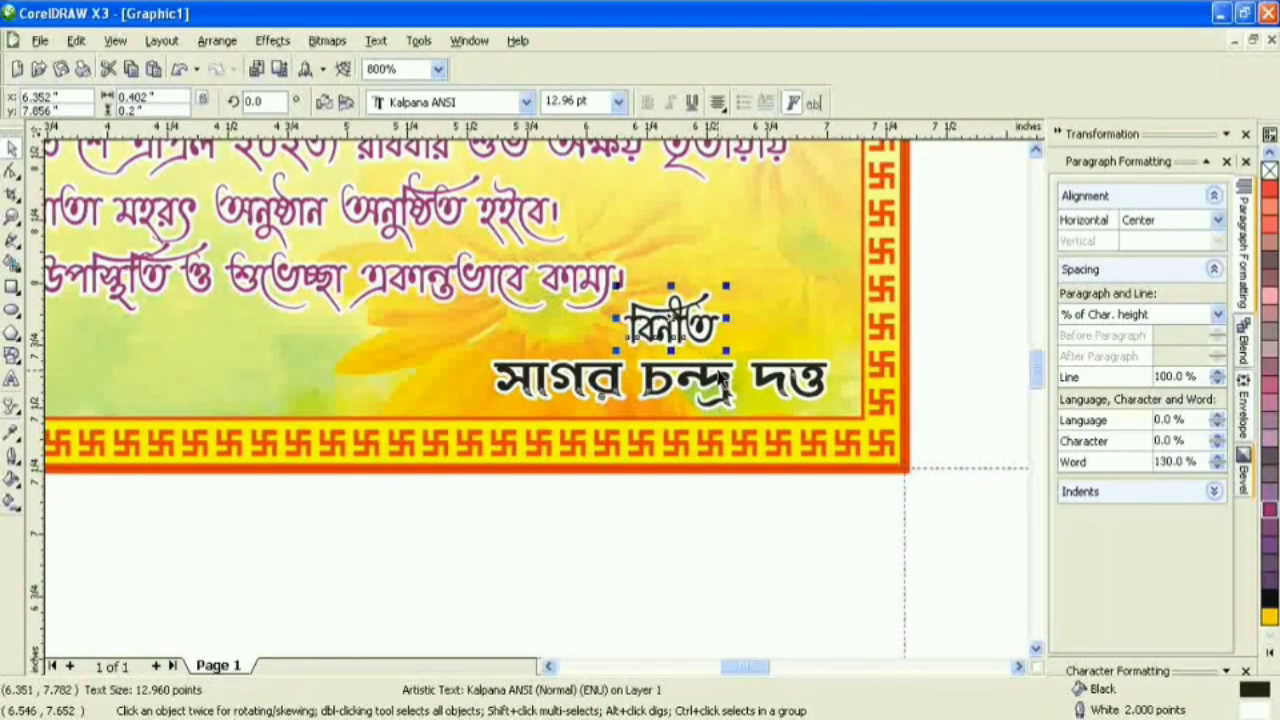
# - Fill the closing word বিনীত with red and the signatory's name with green, and check the whole card
pyautogui.click(1270, 651)
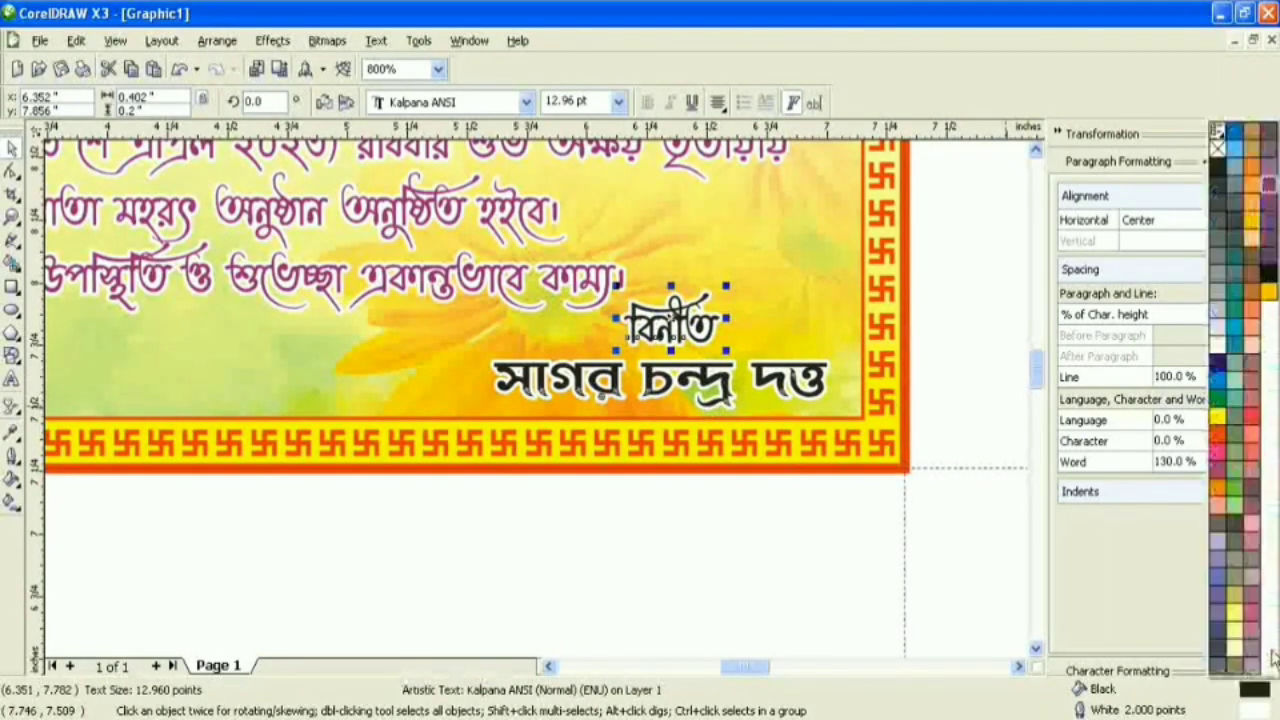
pyautogui.click(1218, 447)
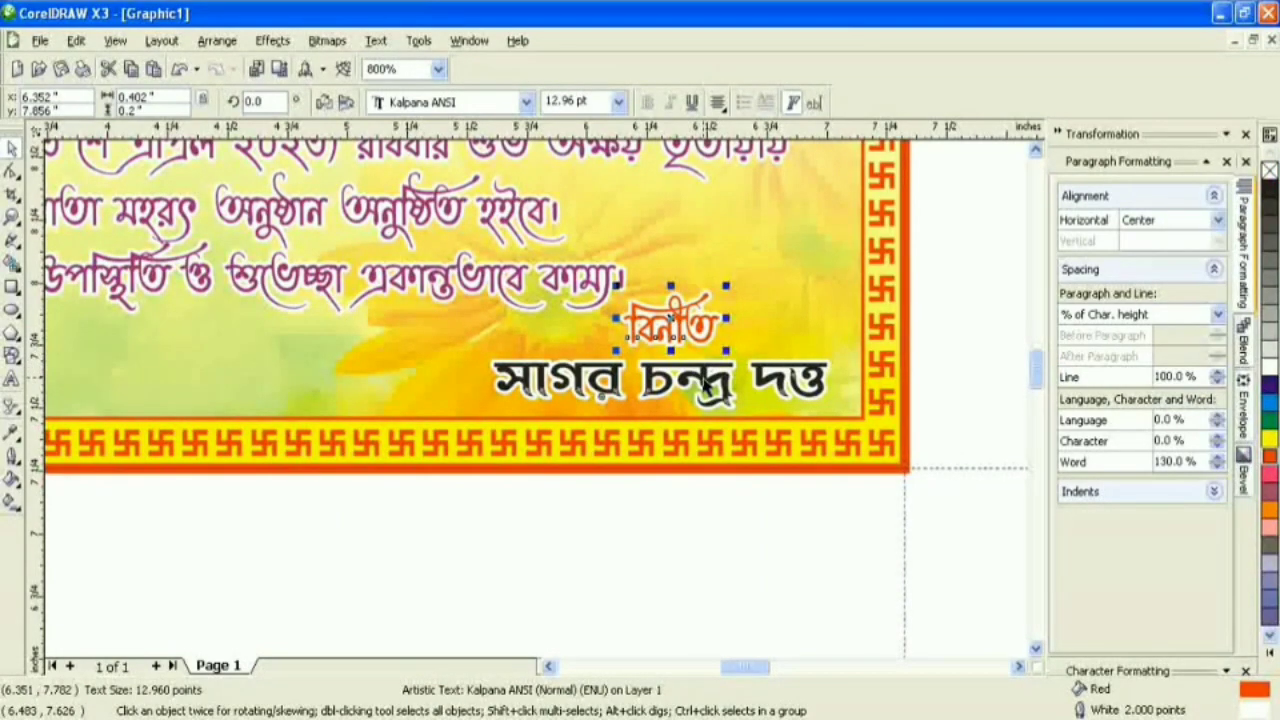
pyautogui.click(790, 381)
pyautogui.click(1270, 420)
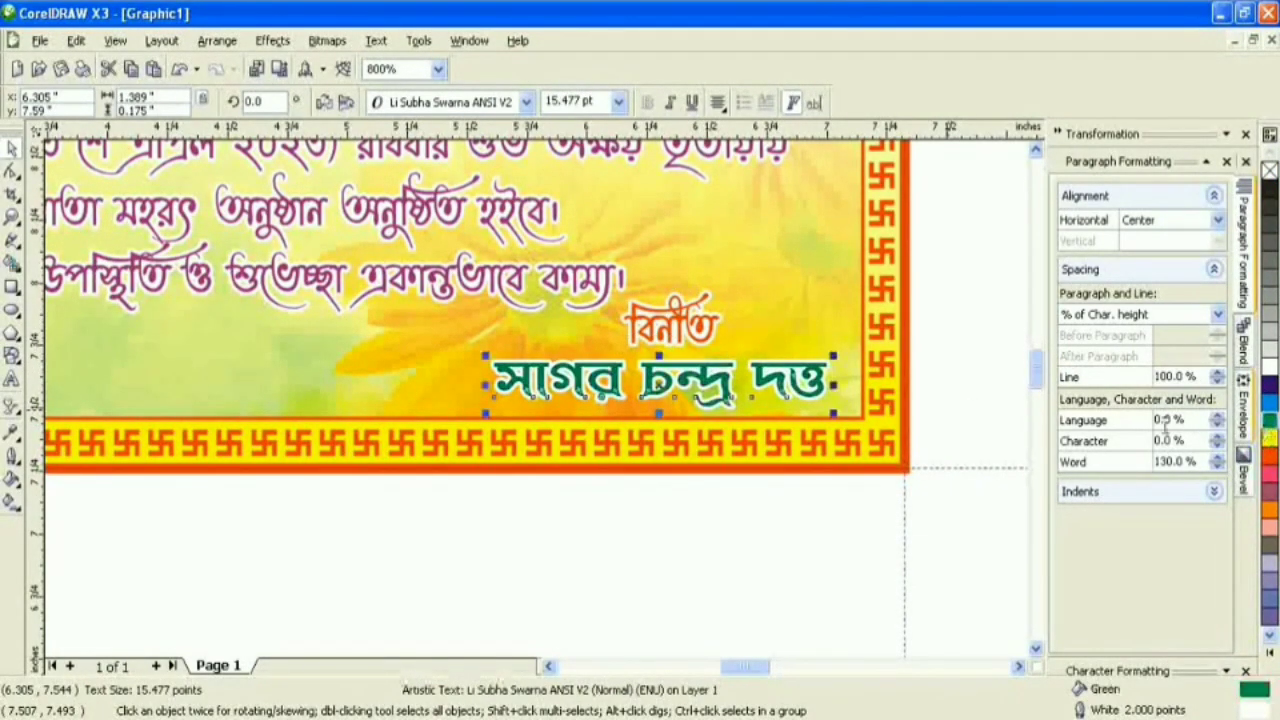
pyautogui.click(945, 368)
pyautogui.click(12, 216)
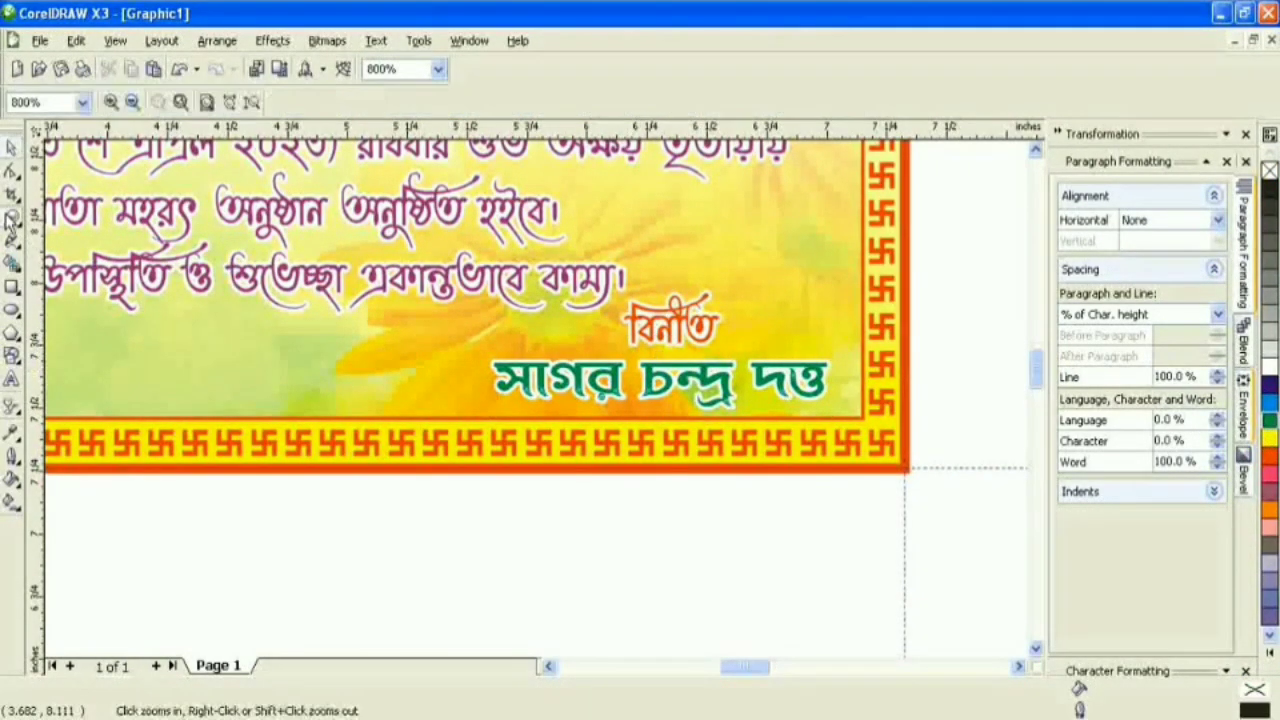
pyautogui.rightClick(575, 320)
pyautogui.rightClick(578, 322)
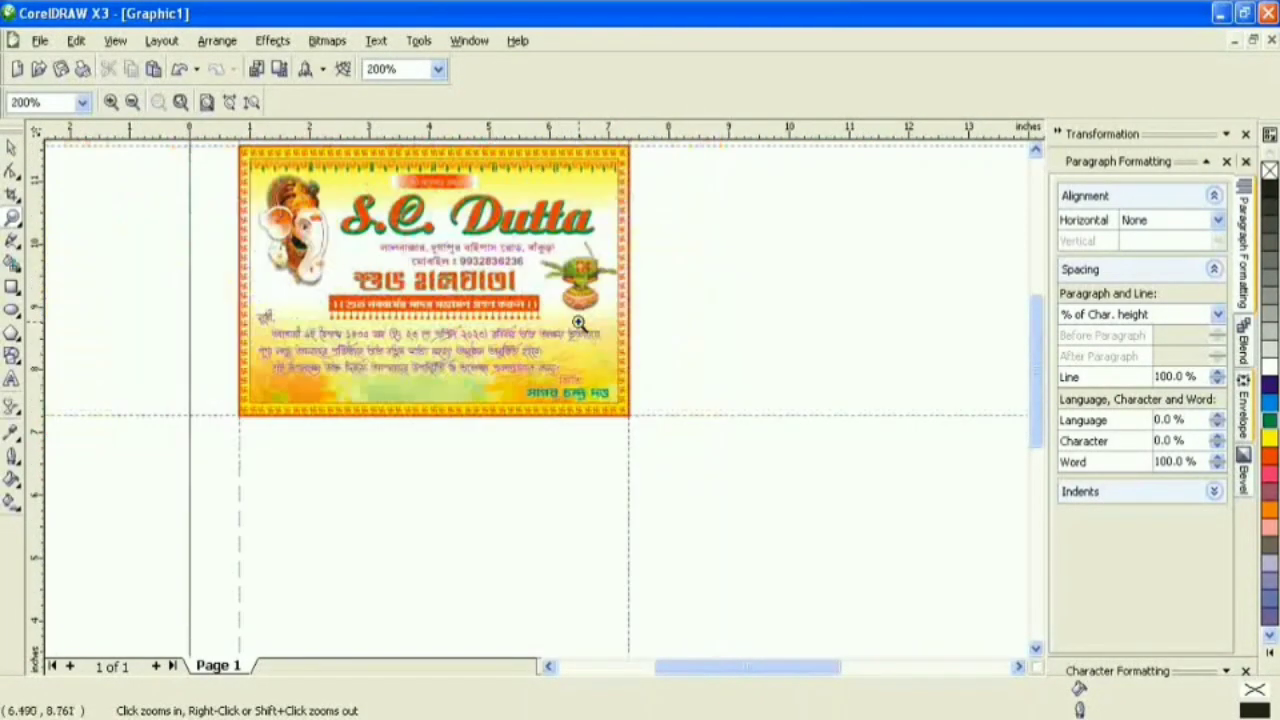
# - Move the phrase নিবেদন ইতি onto the card's lower edge, just before the signatory's name, and fill it with red
pyautogui.click(12, 150)
pyautogui.scroll(-1, 722, 254)
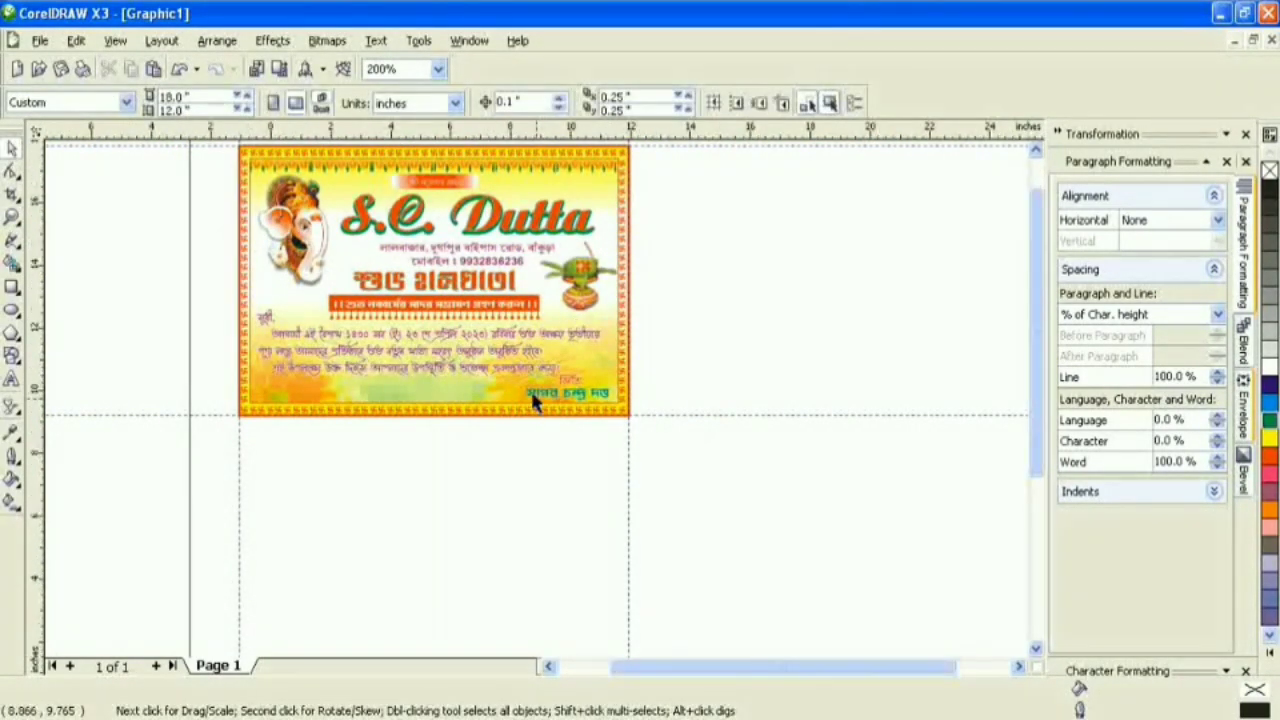
pyautogui.moveTo(749, 385); pyautogui.dragTo(420, 474)
pyautogui.press('z')
pyautogui.moveTo(289, 446); pyautogui.dragTo(512, 490)
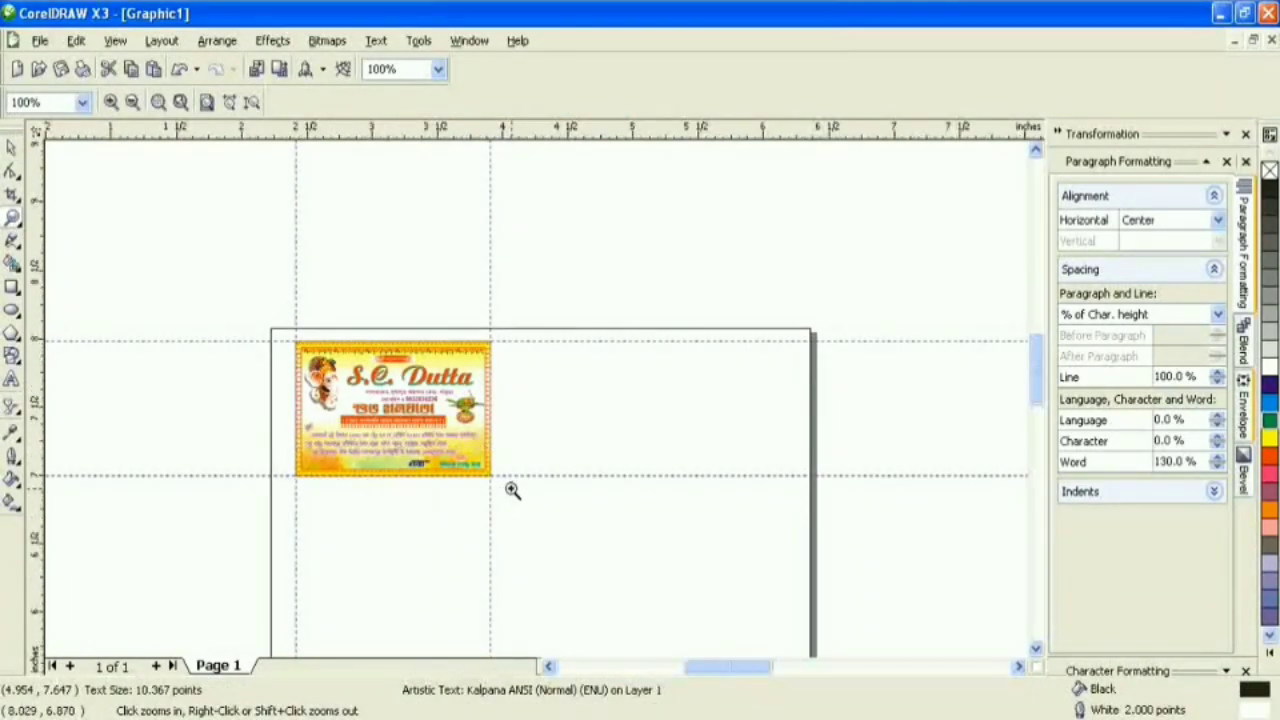
pyautogui.press('space')
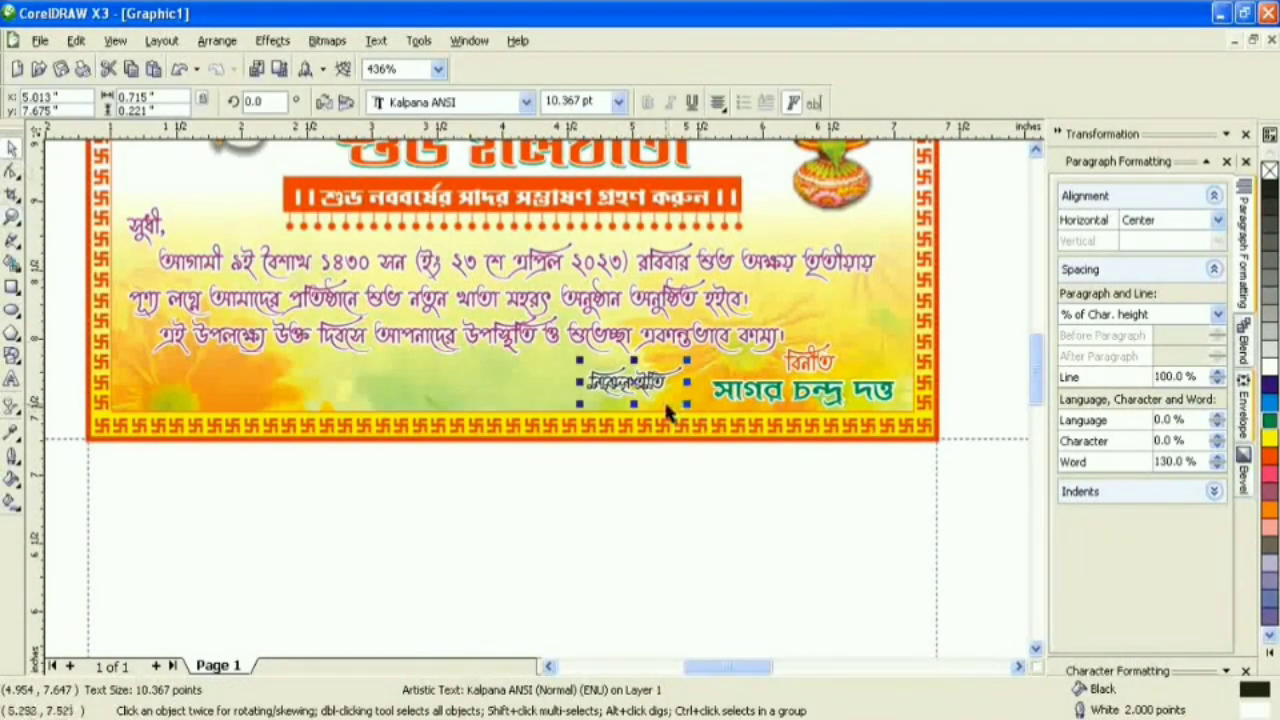
pyautogui.click(1269, 455)
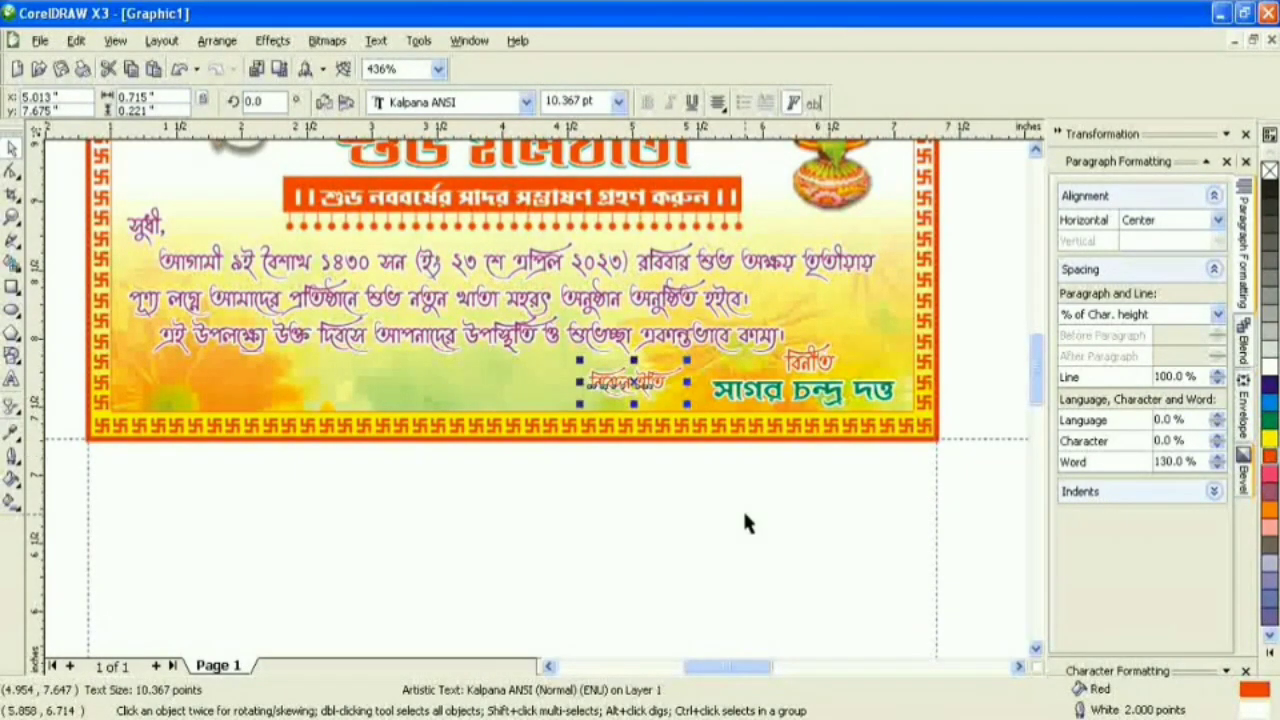
pyautogui.click(745, 520)
pyautogui.click(345, 305)
pyautogui.click(660, 517)
# - Stretch the green backing copy of the large name heading slightly upward at both edges, to a height of about 0.59 inches
pyautogui.press('z')
pyautogui.rightClick(408, 280)
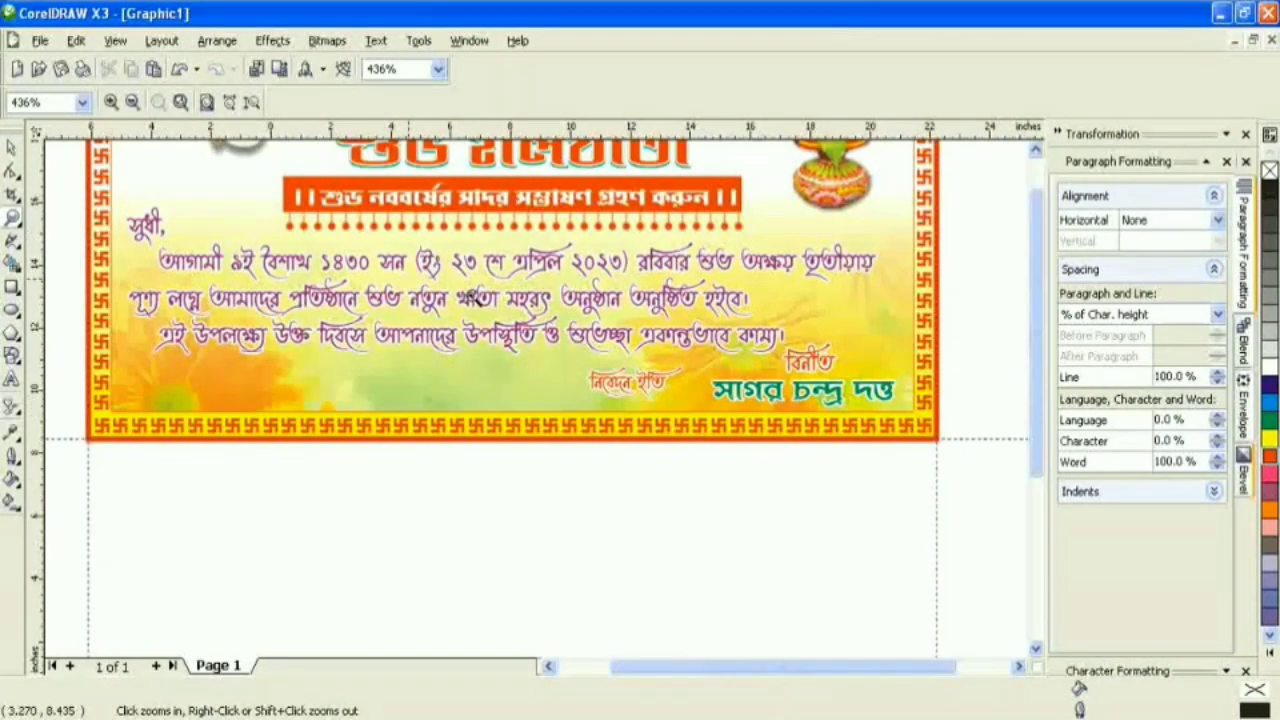
pyautogui.moveTo(288, 337); pyautogui.dragTo(505, 476)
pyautogui.click(10, 149)
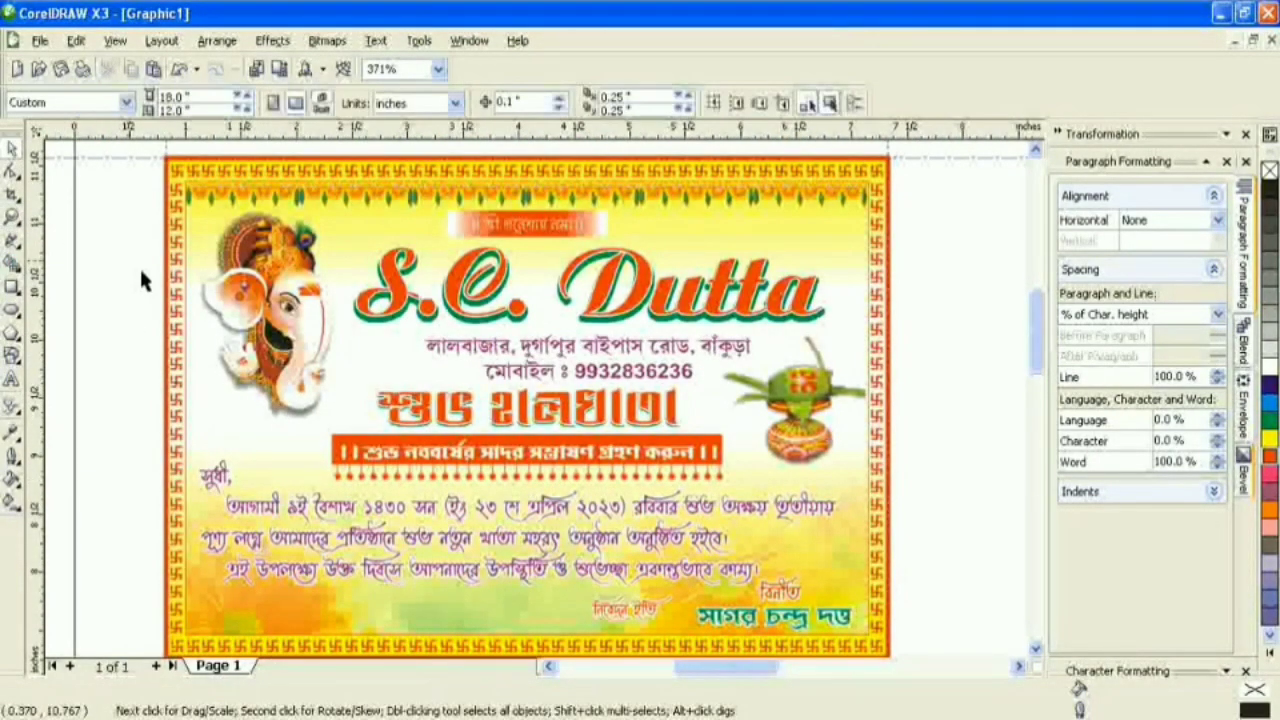
pyautogui.click(492, 308)
pyautogui.click(423, 104)
pyautogui.click(785, 341)
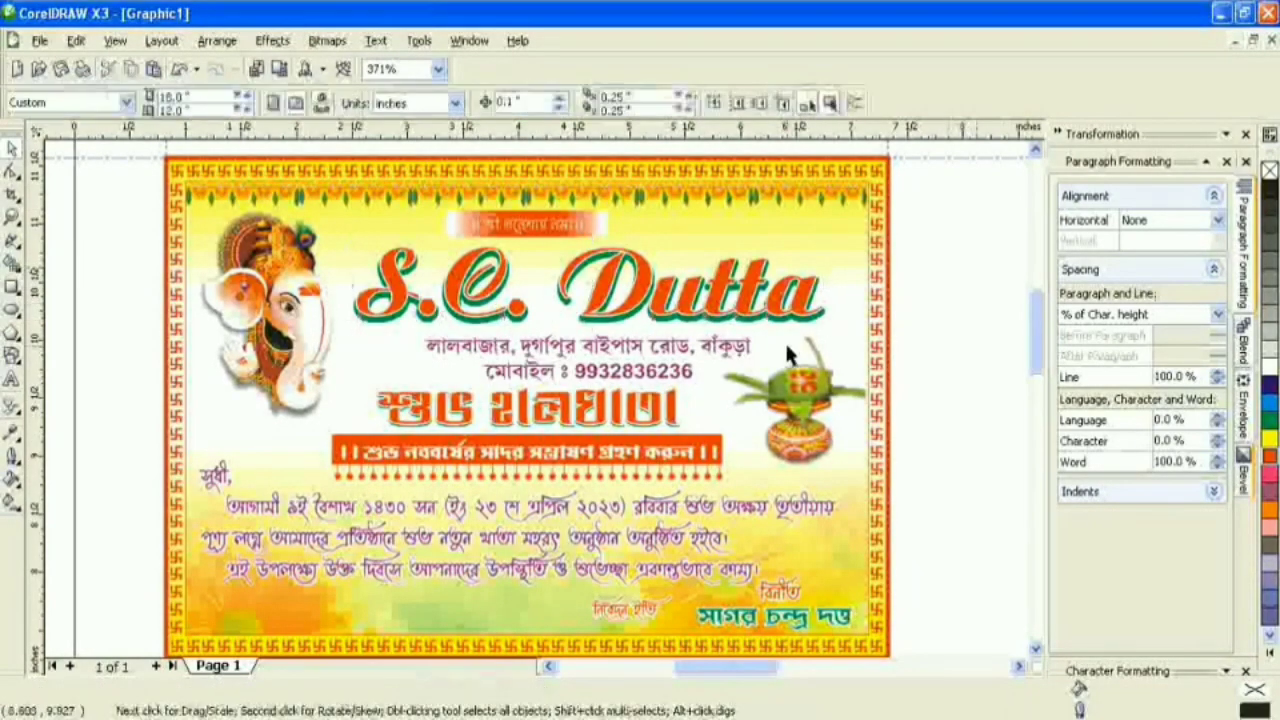
pyautogui.scroll(1, 589, 316)
pyautogui.click(583, 410)
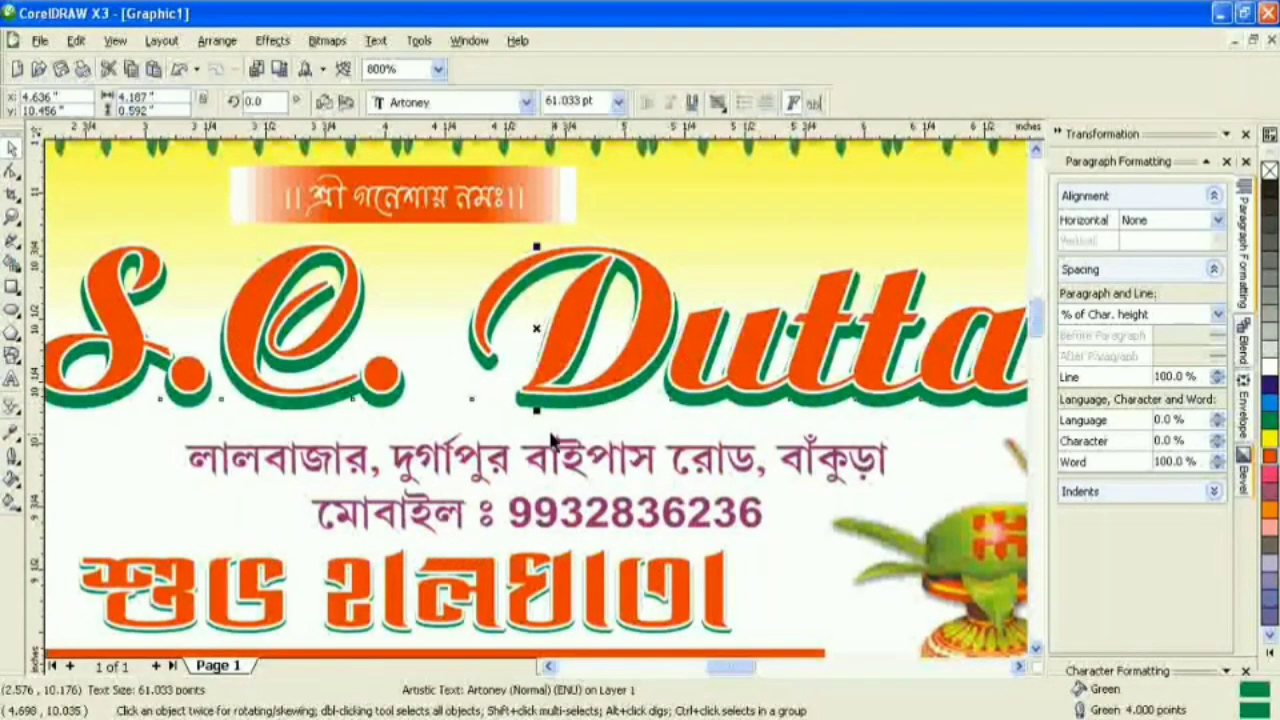
pyautogui.moveTo(540, 410); pyautogui.dragTo(537, 404)
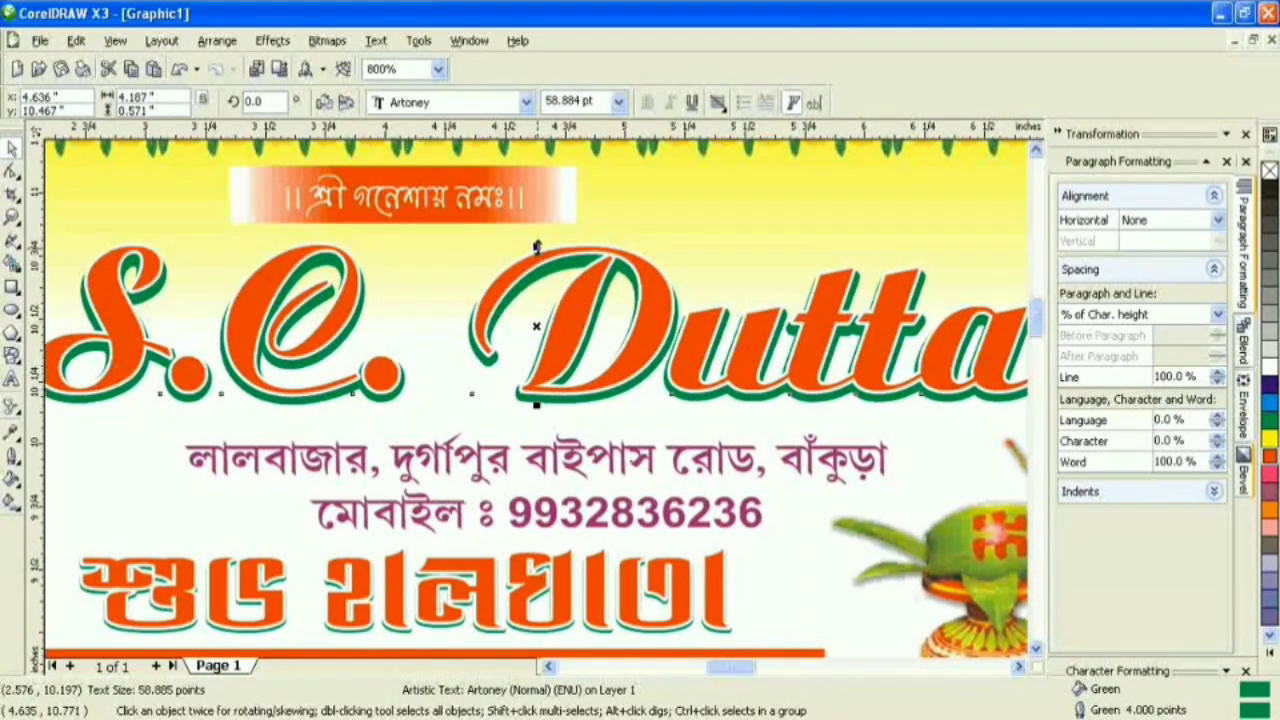
pyautogui.moveTo(538, 246); pyautogui.dragTo(537, 238)
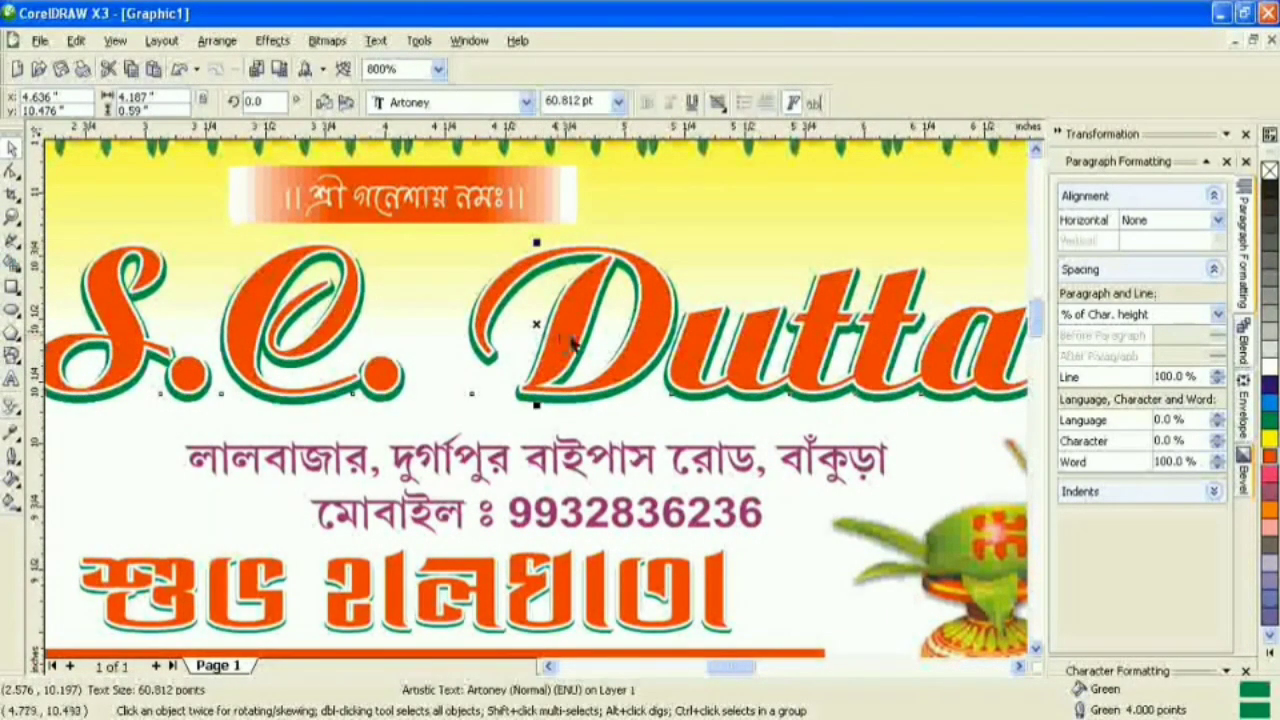
pyautogui.scroll(-1, 470, 370)
pyautogui.press('Escape')
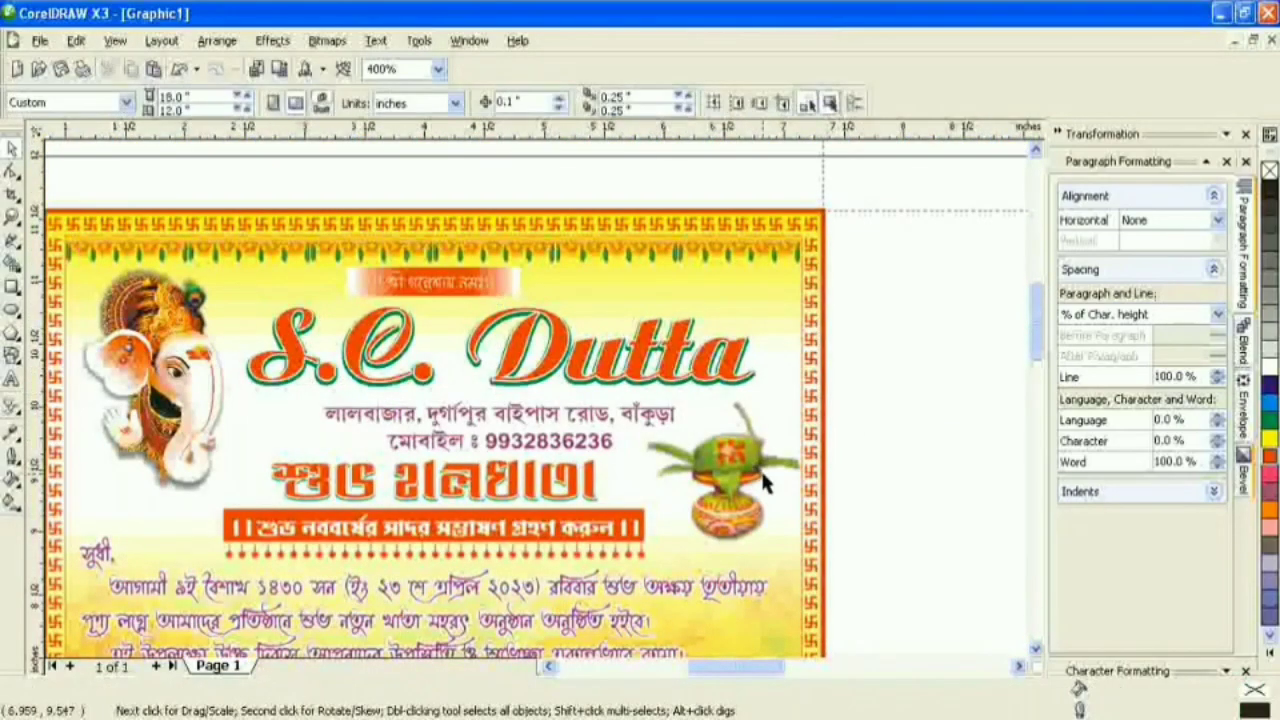
# - Select all the objects of the 6.5 by 4.3 inch card and group them together
pyautogui.scroll(-1, 517, 500)
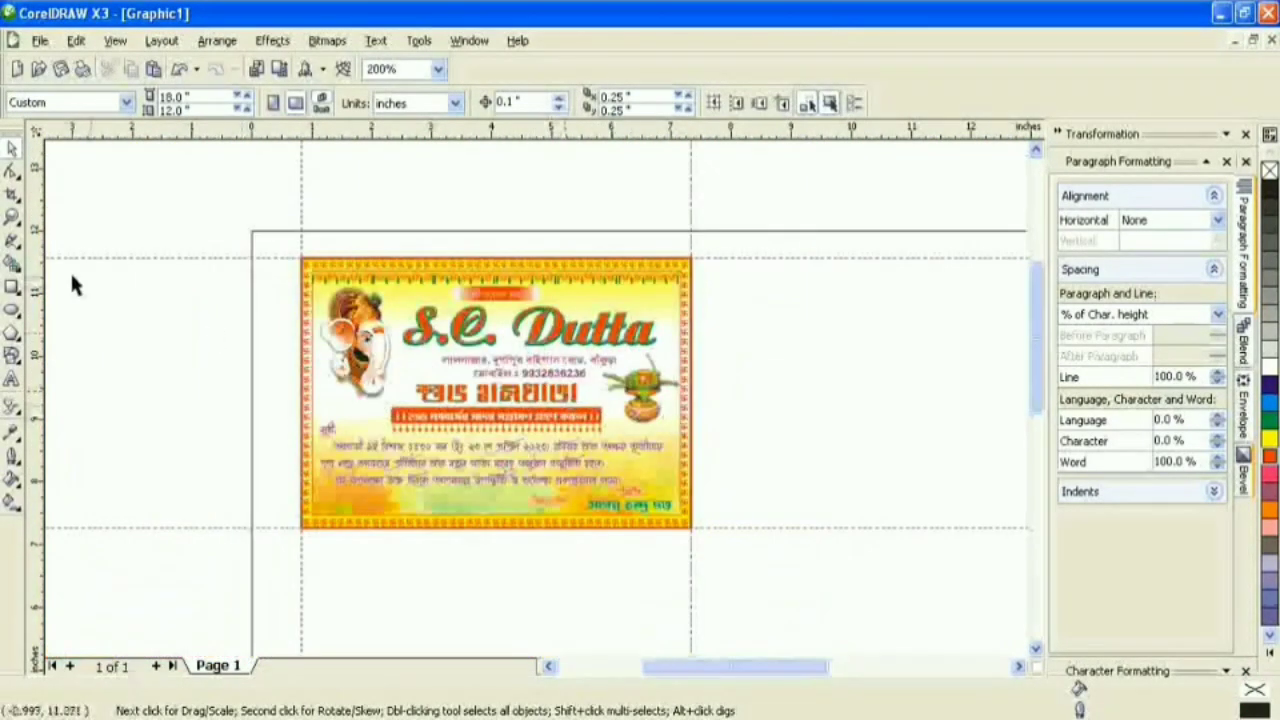
pyautogui.press('z')
pyautogui.moveTo(292, 251); pyautogui.dragTo(709, 541)
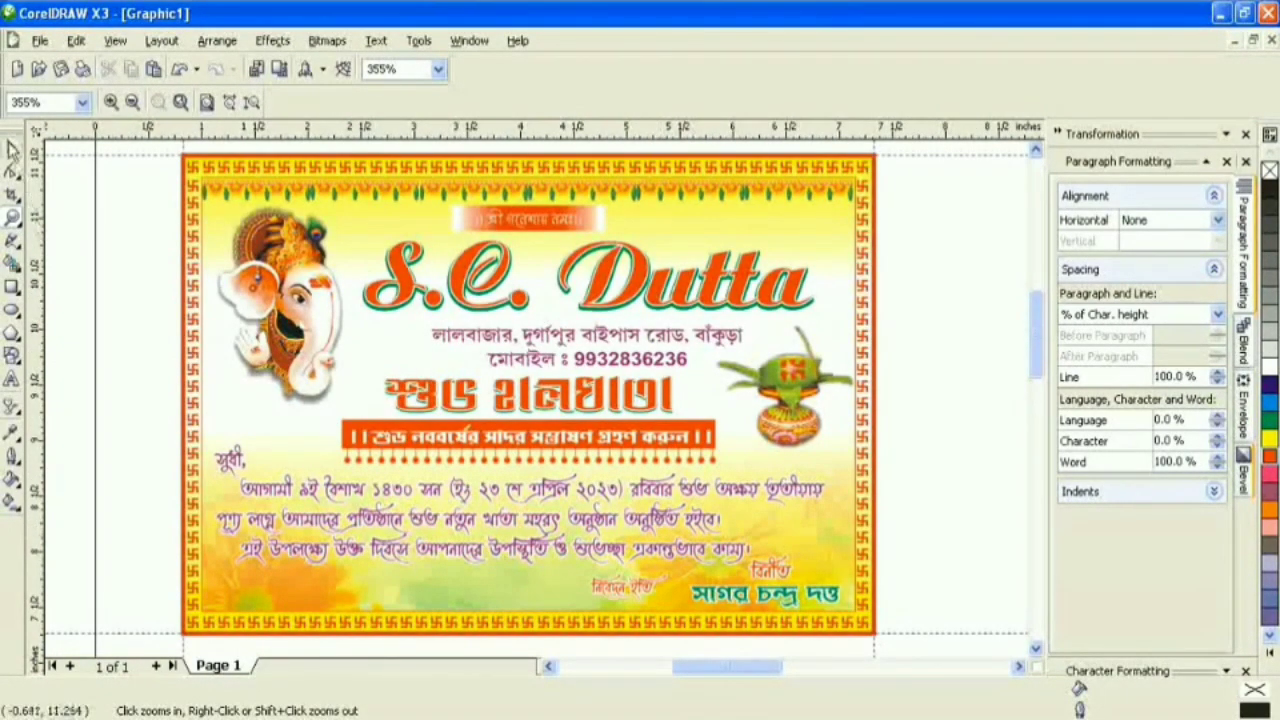
pyautogui.press('space')
pyautogui.moveTo(178, 160); pyautogui.dragTo(897, 622)
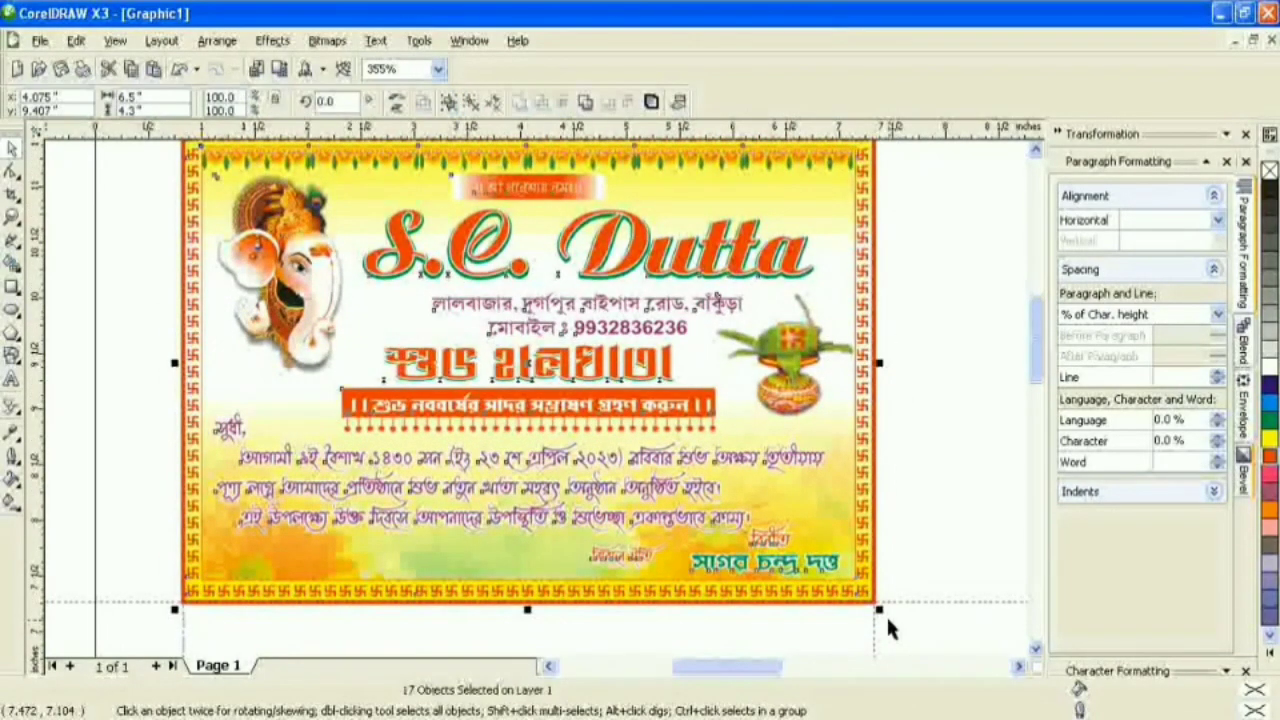
pyautogui.hotkey('ctrl', 'g')
pyautogui.click(909, 417)
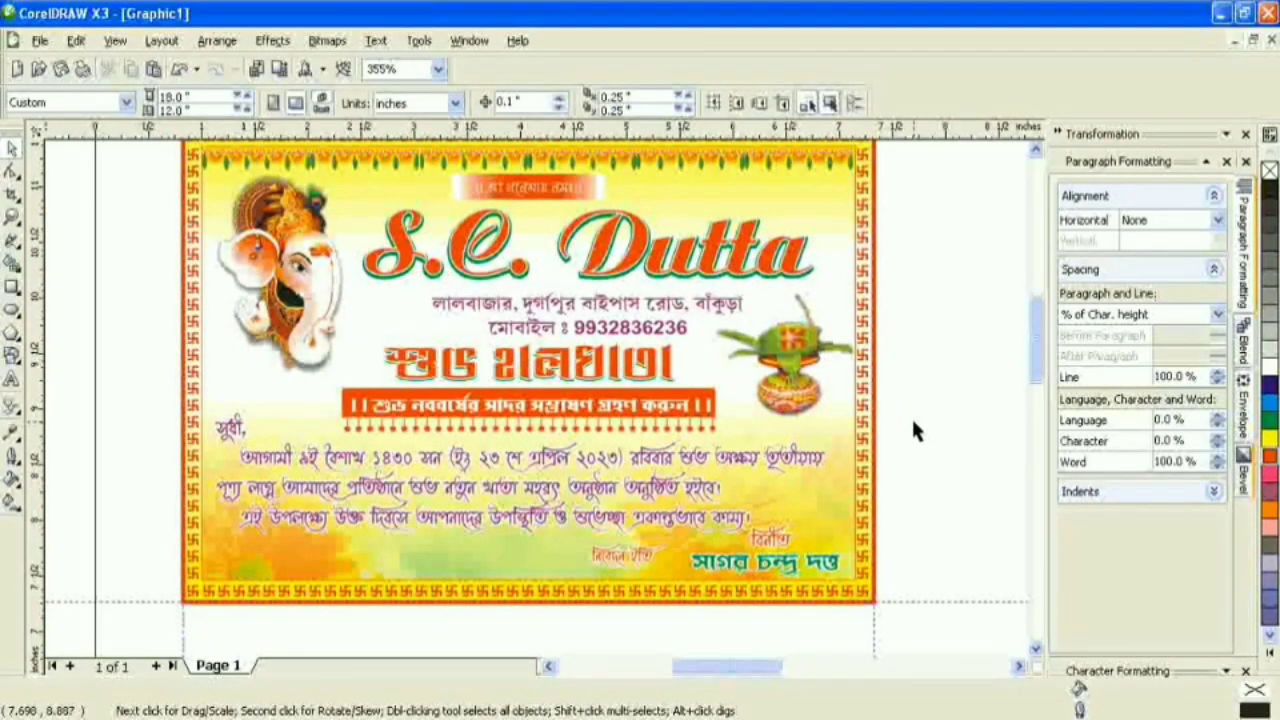